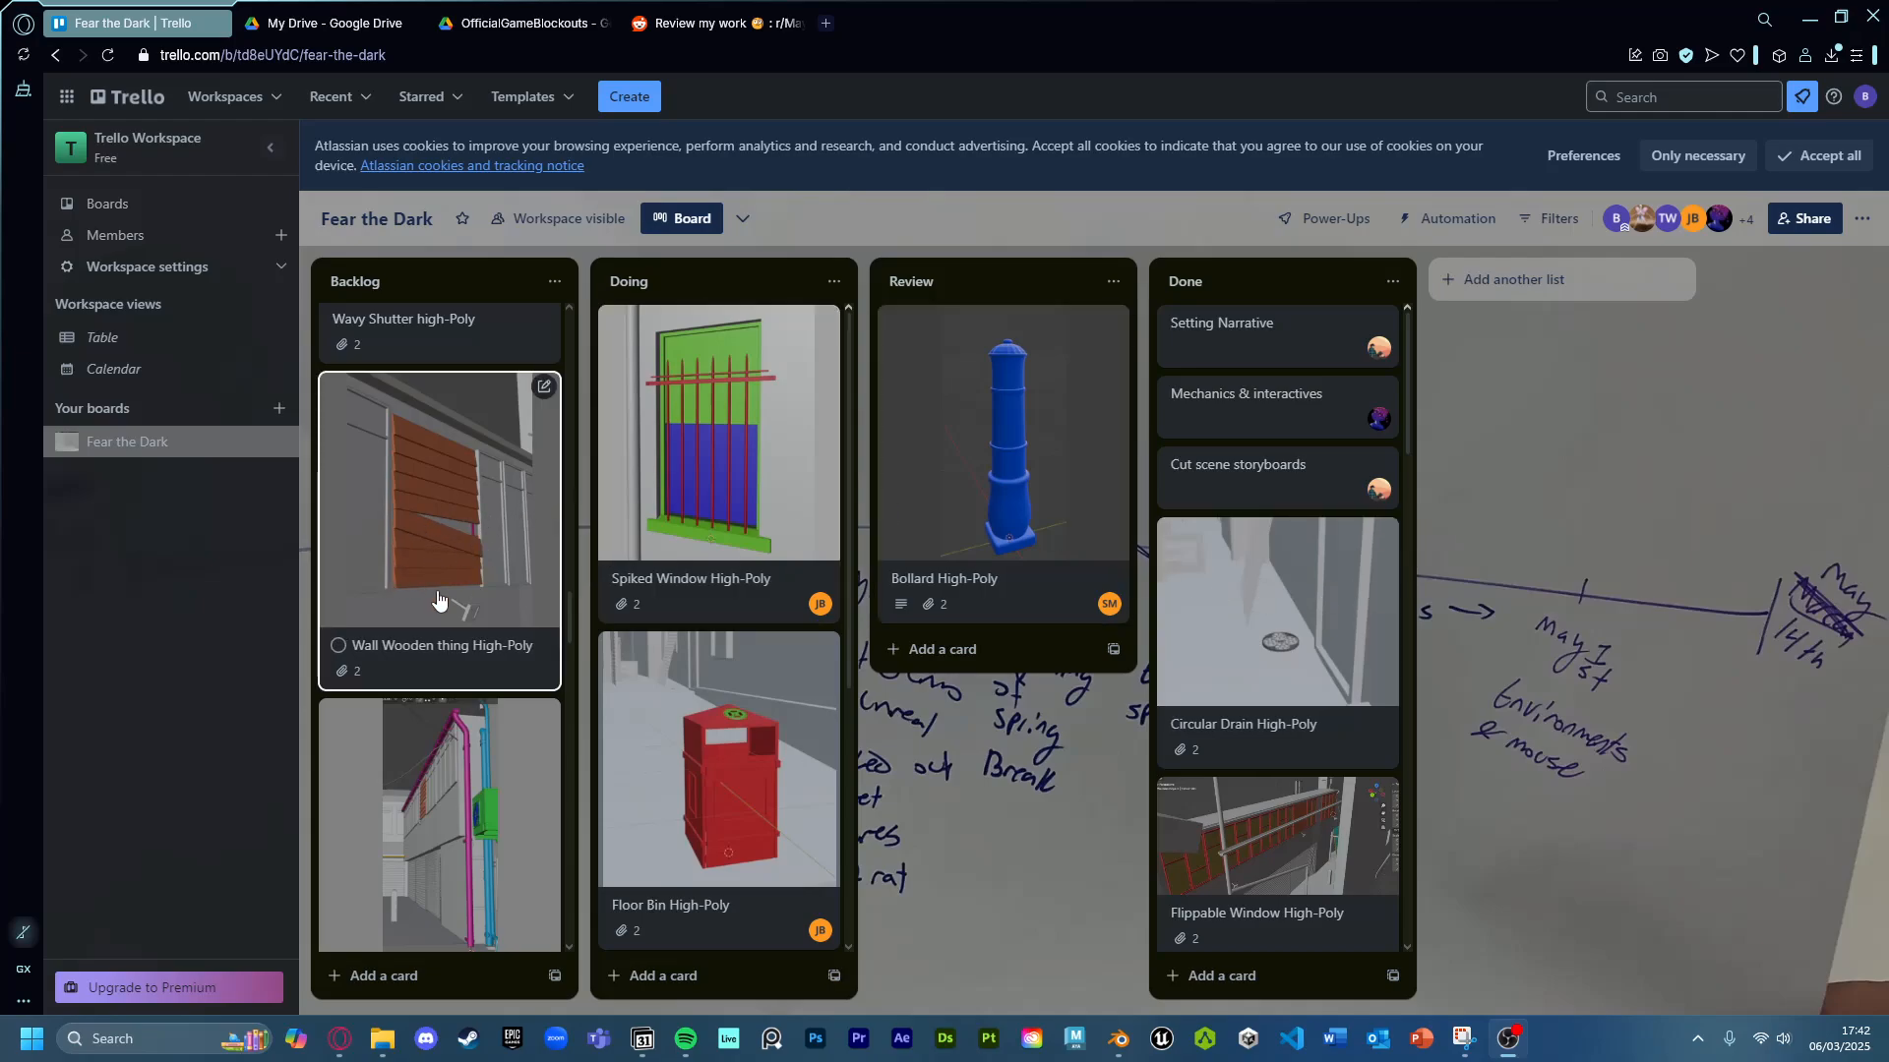
# Move the "Wall Wooden thing High-Poly" card from the Backlog list to the head of the Doing list.
pyautogui.scroll(-3, 491, 915)
pyautogui.scroll(4, 491, 916)
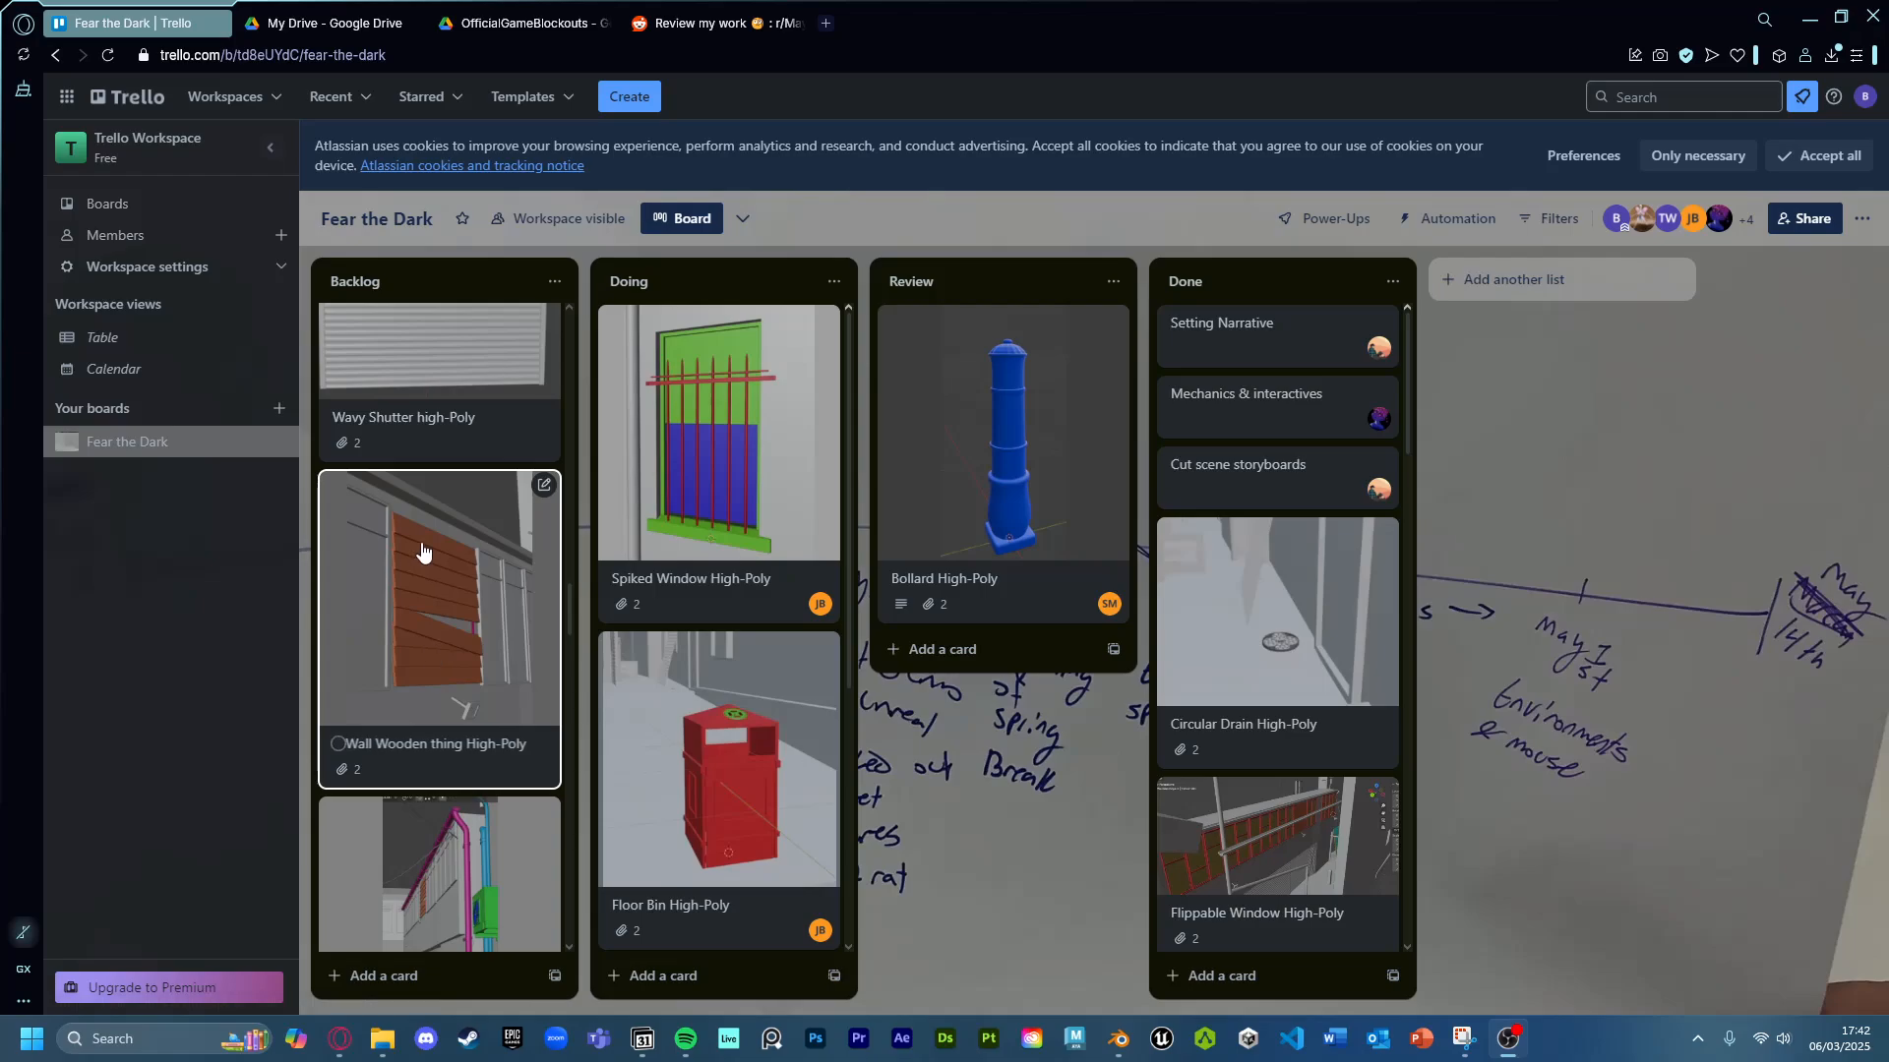
pyautogui.moveTo(426, 652); pyautogui.dragTo(748, 467)
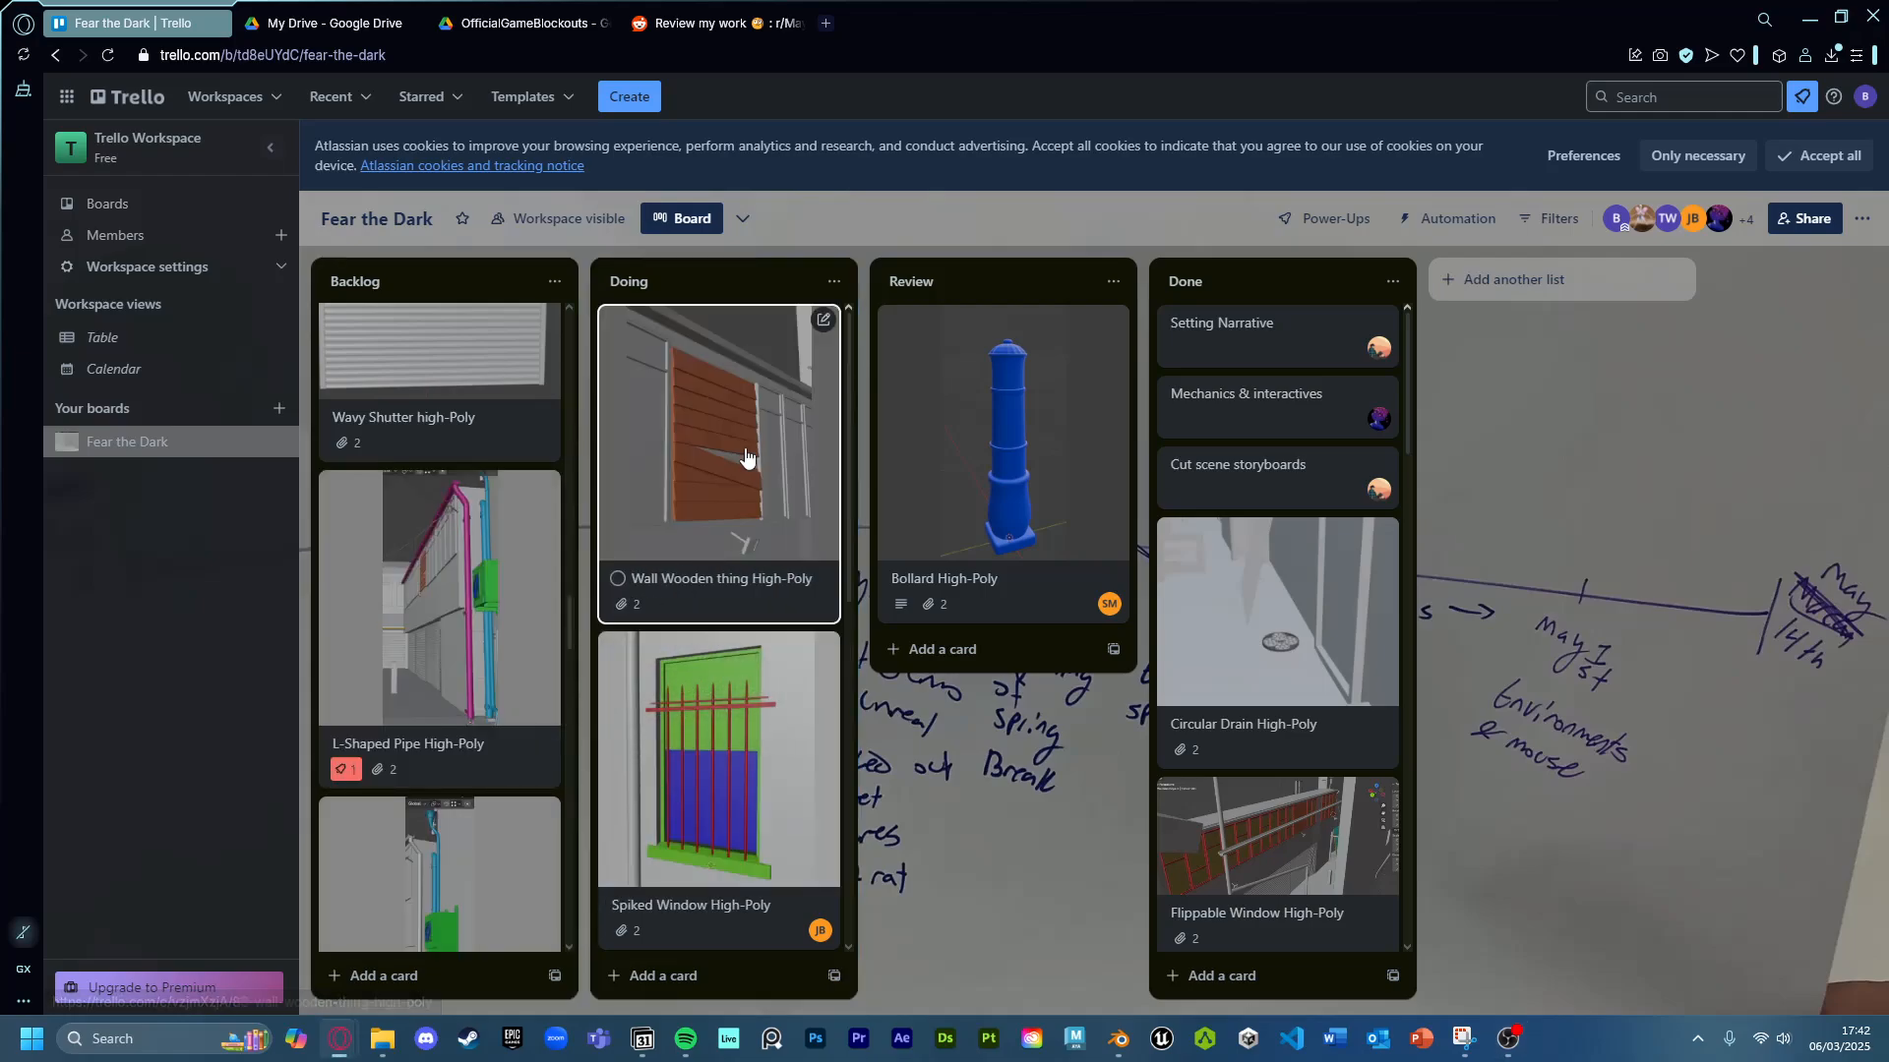
# Add yourself as a member of the "Wall Wooden thing High-Poly" card and close the card.
pyautogui.click(747, 467)
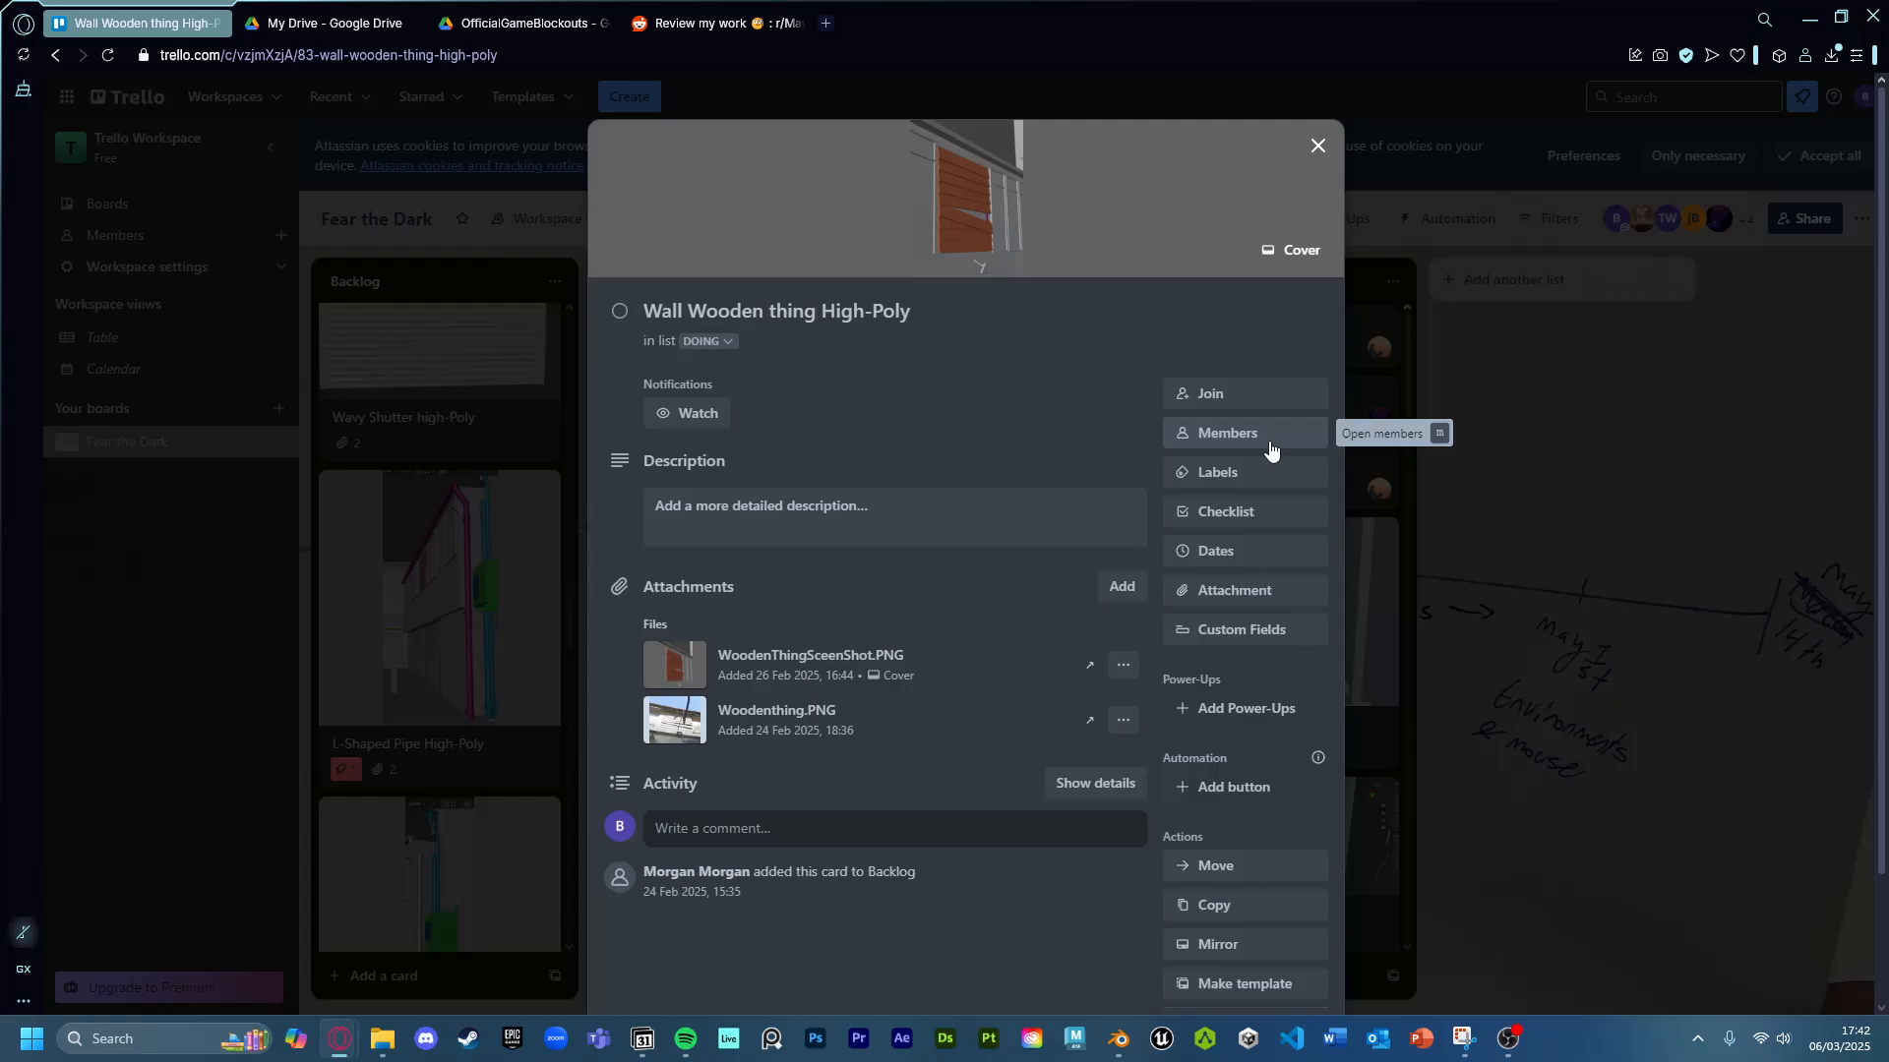
pyautogui.click(1273, 435)
pyautogui.click(1234, 598)
pyautogui.click(1409, 431)
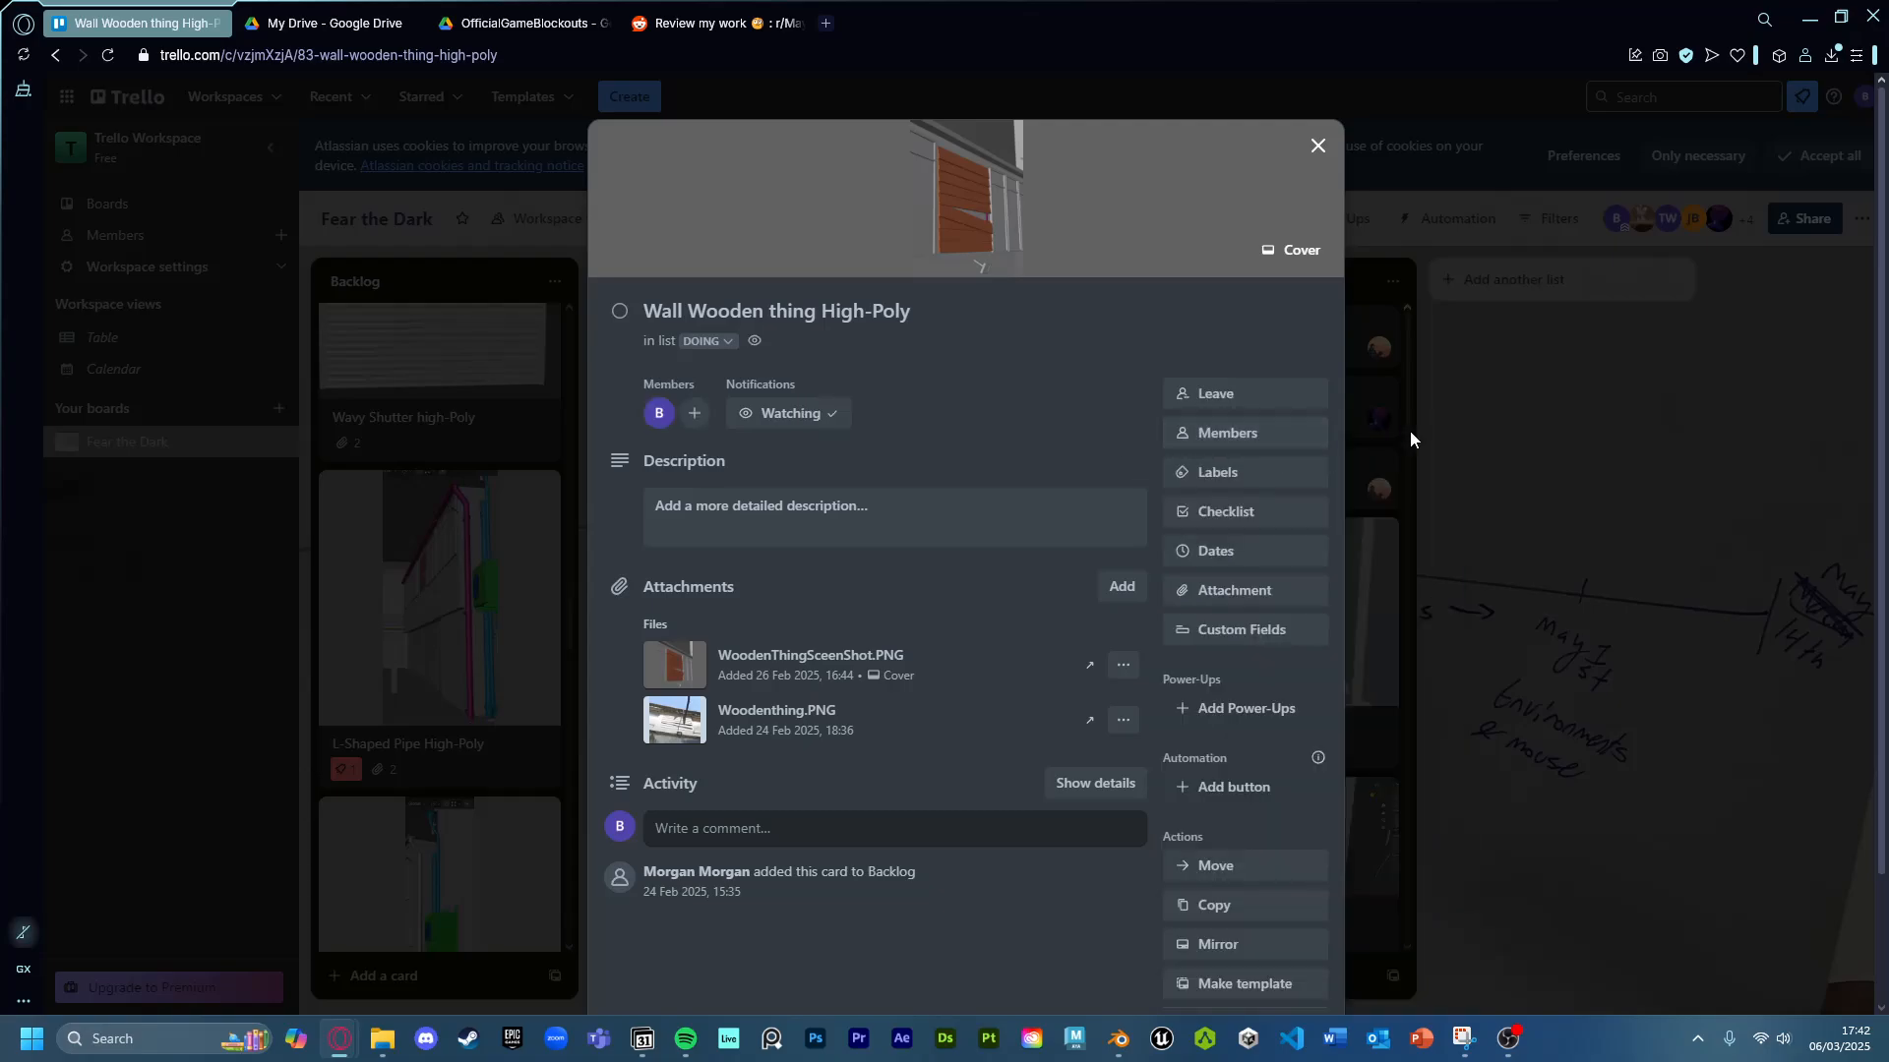
pyautogui.click(1409, 431)
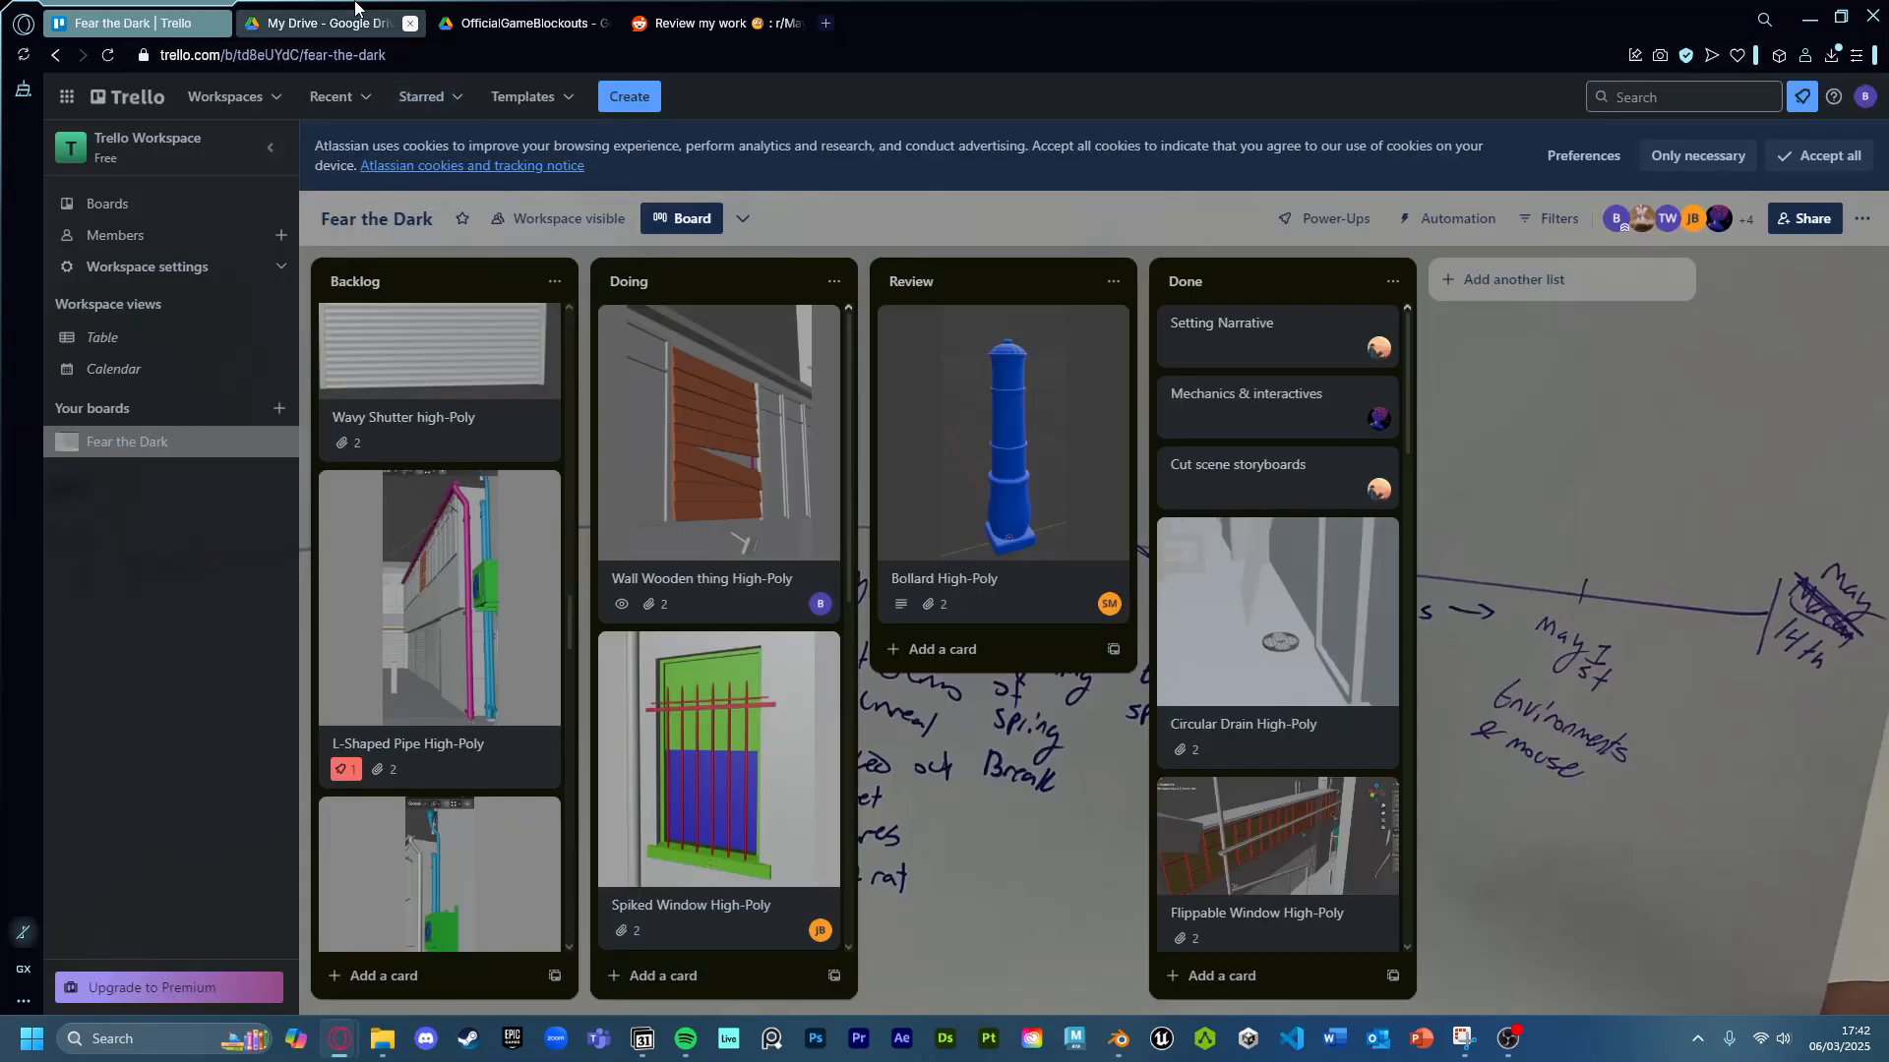
# Switch to Google Drive and look into OfficialGameBlockouts > LowPoly > RuneAssets > Ready4Blender (IN LOCATION).
pyautogui.click(325, 23)
pyautogui.click(501, 11)
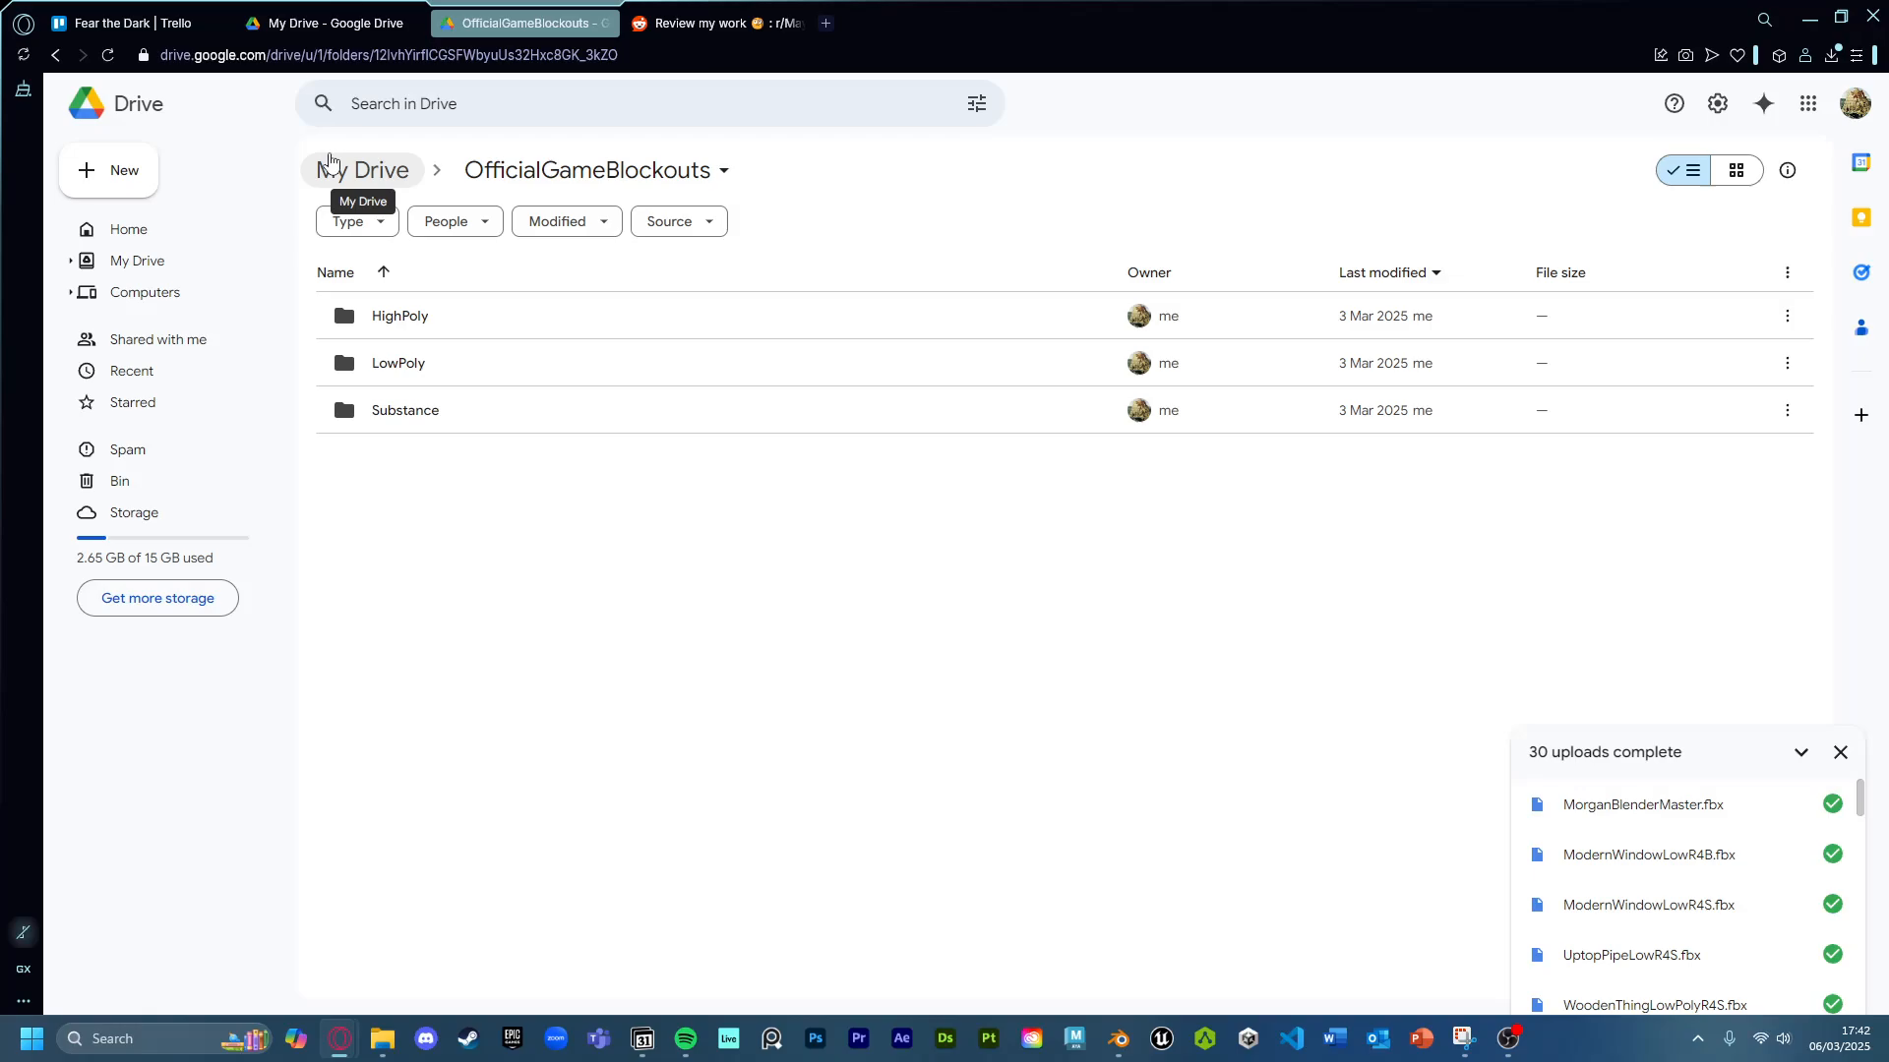
pyautogui.doubleClick(409, 363)
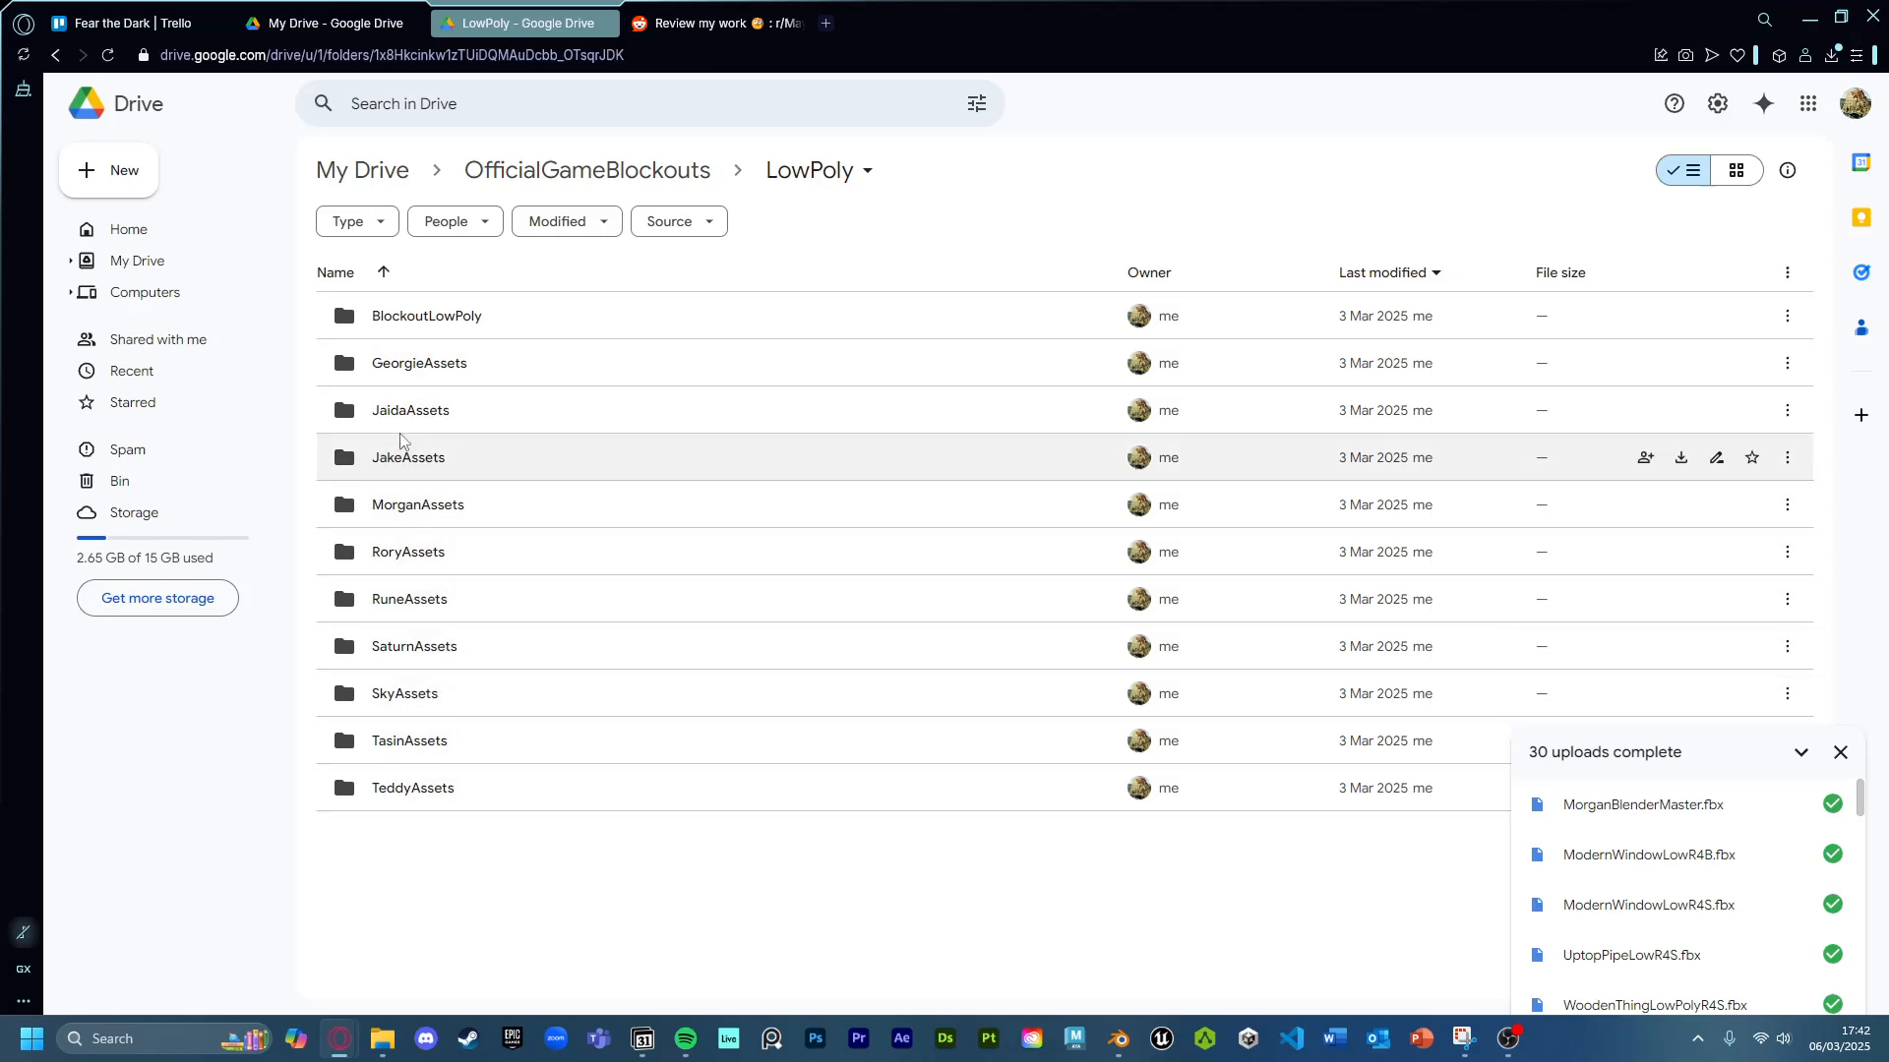
pyautogui.doubleClick(411, 599)
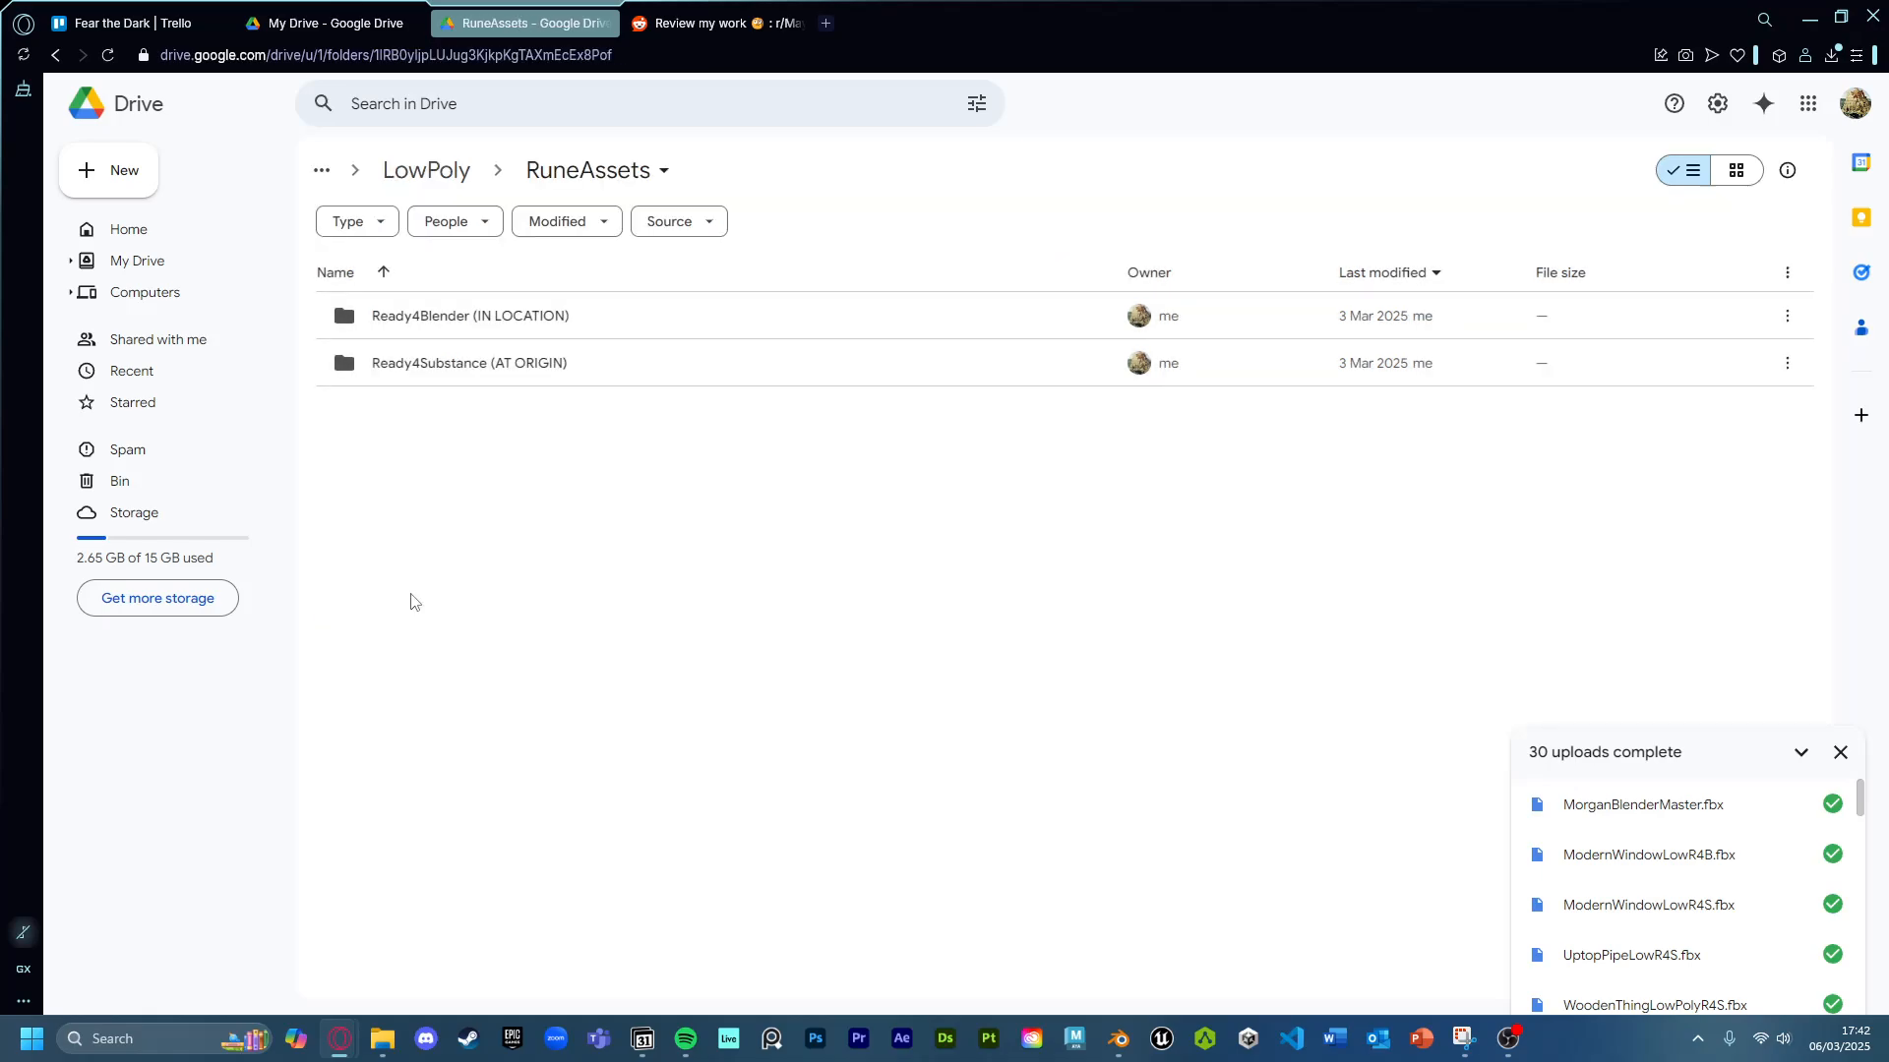
pyautogui.click(459, 336)
pyautogui.doubleClick(458, 336)
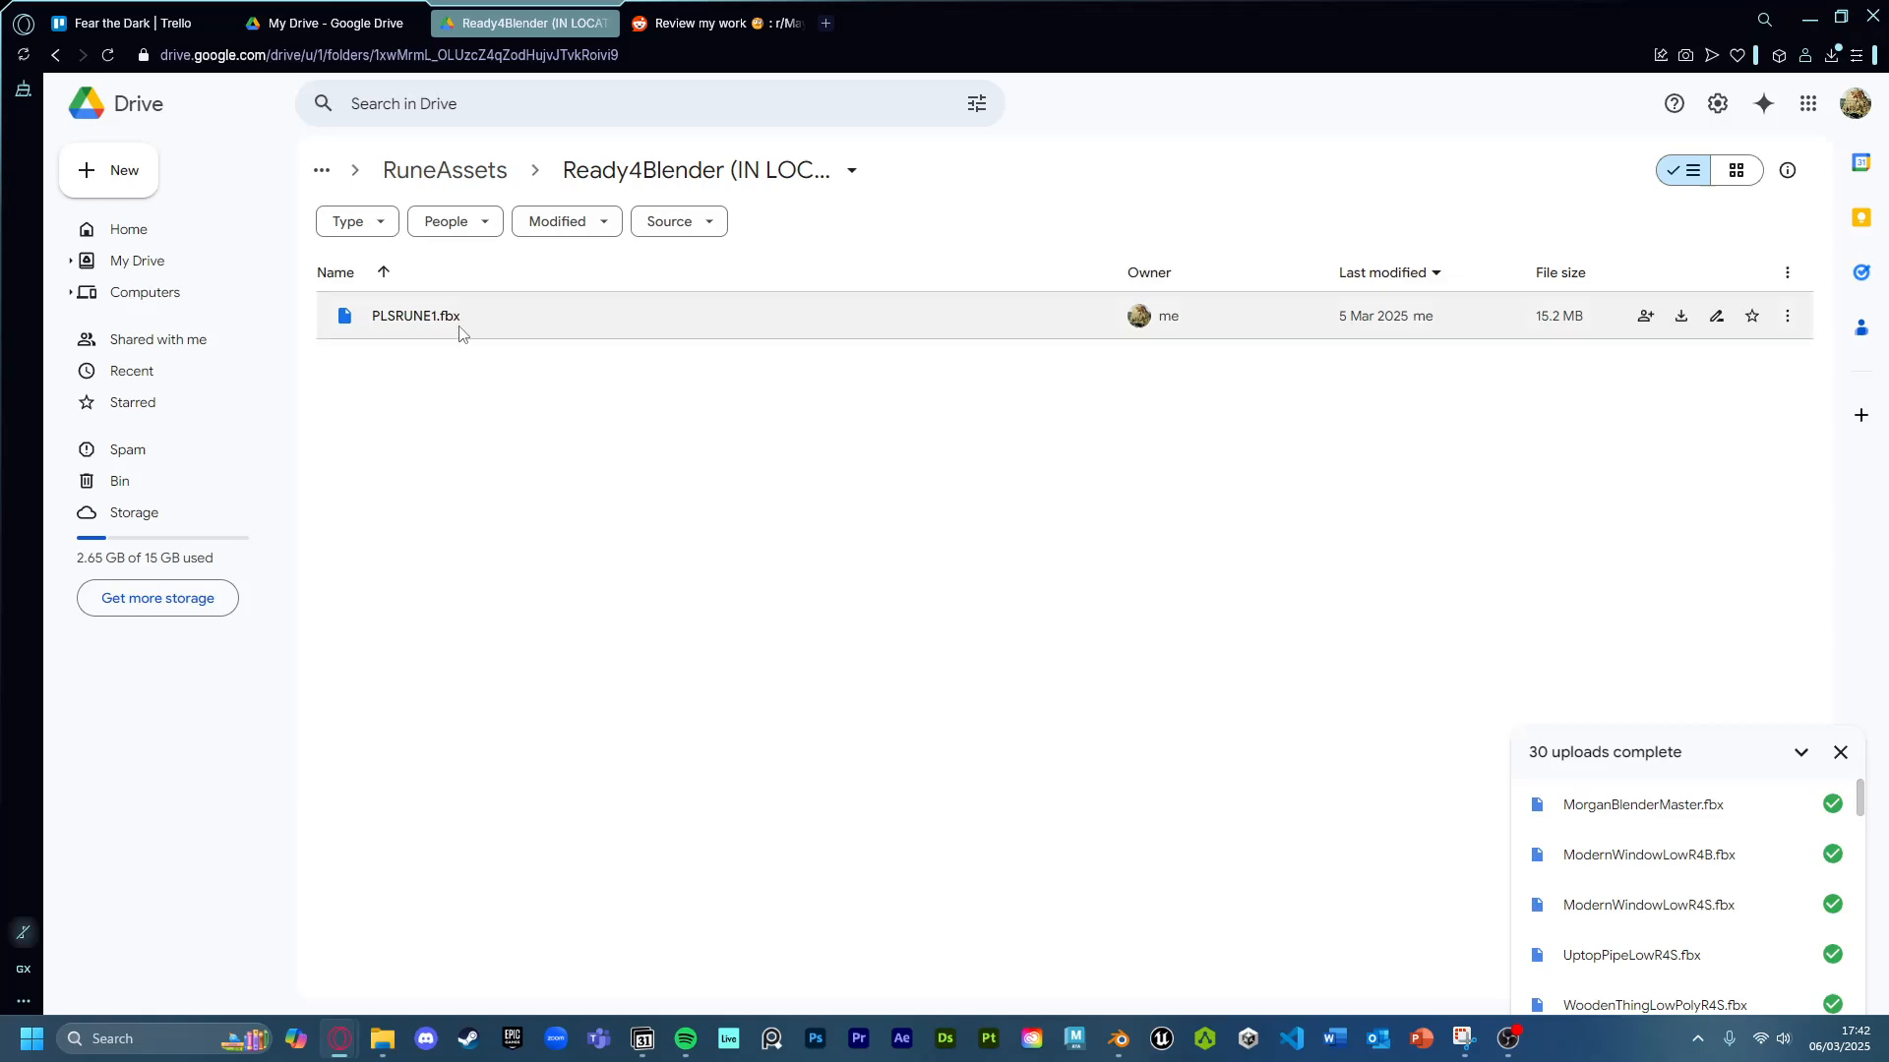
# Return to the LowPoly folder, look through MorganAssets > Ready4Substance (AT ORIGIN) and dismiss the uploads notice.
pyautogui.click(498, 175)
pyautogui.click(426, 177)
pyautogui.click(468, 218)
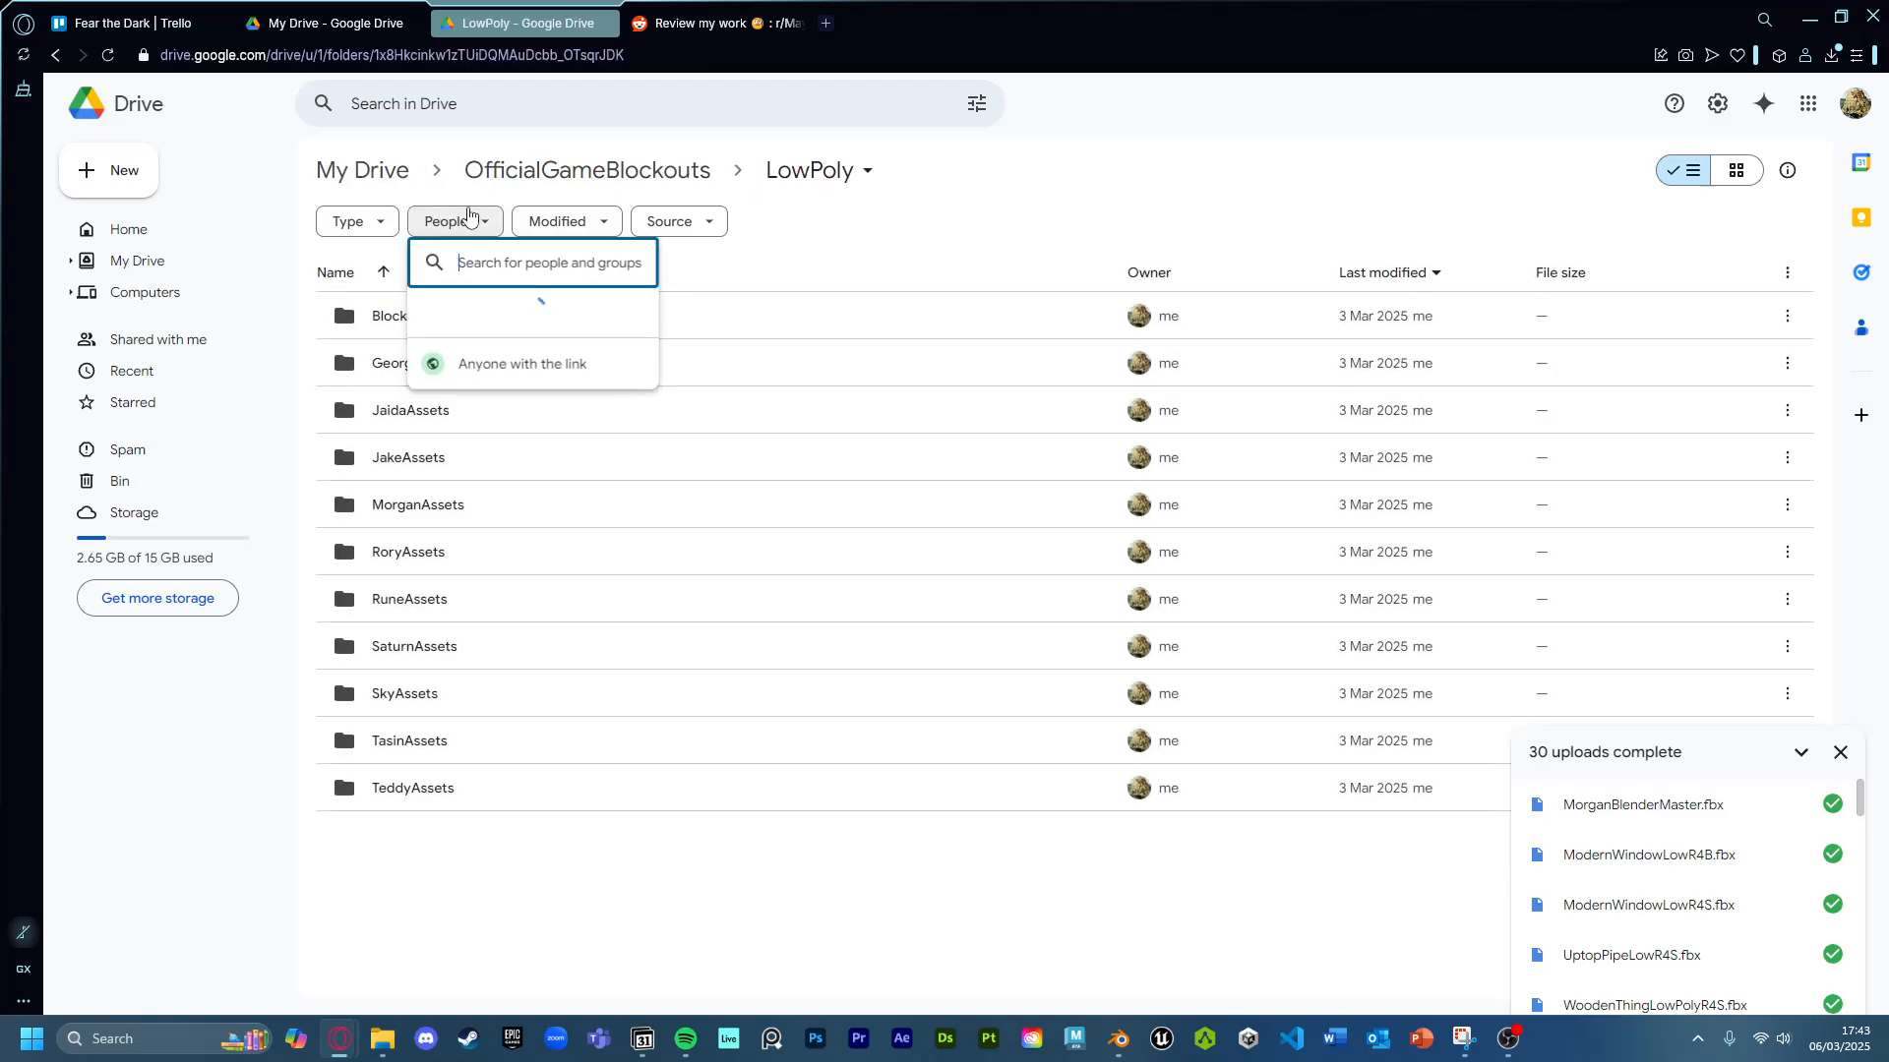
pyautogui.press('Escape')
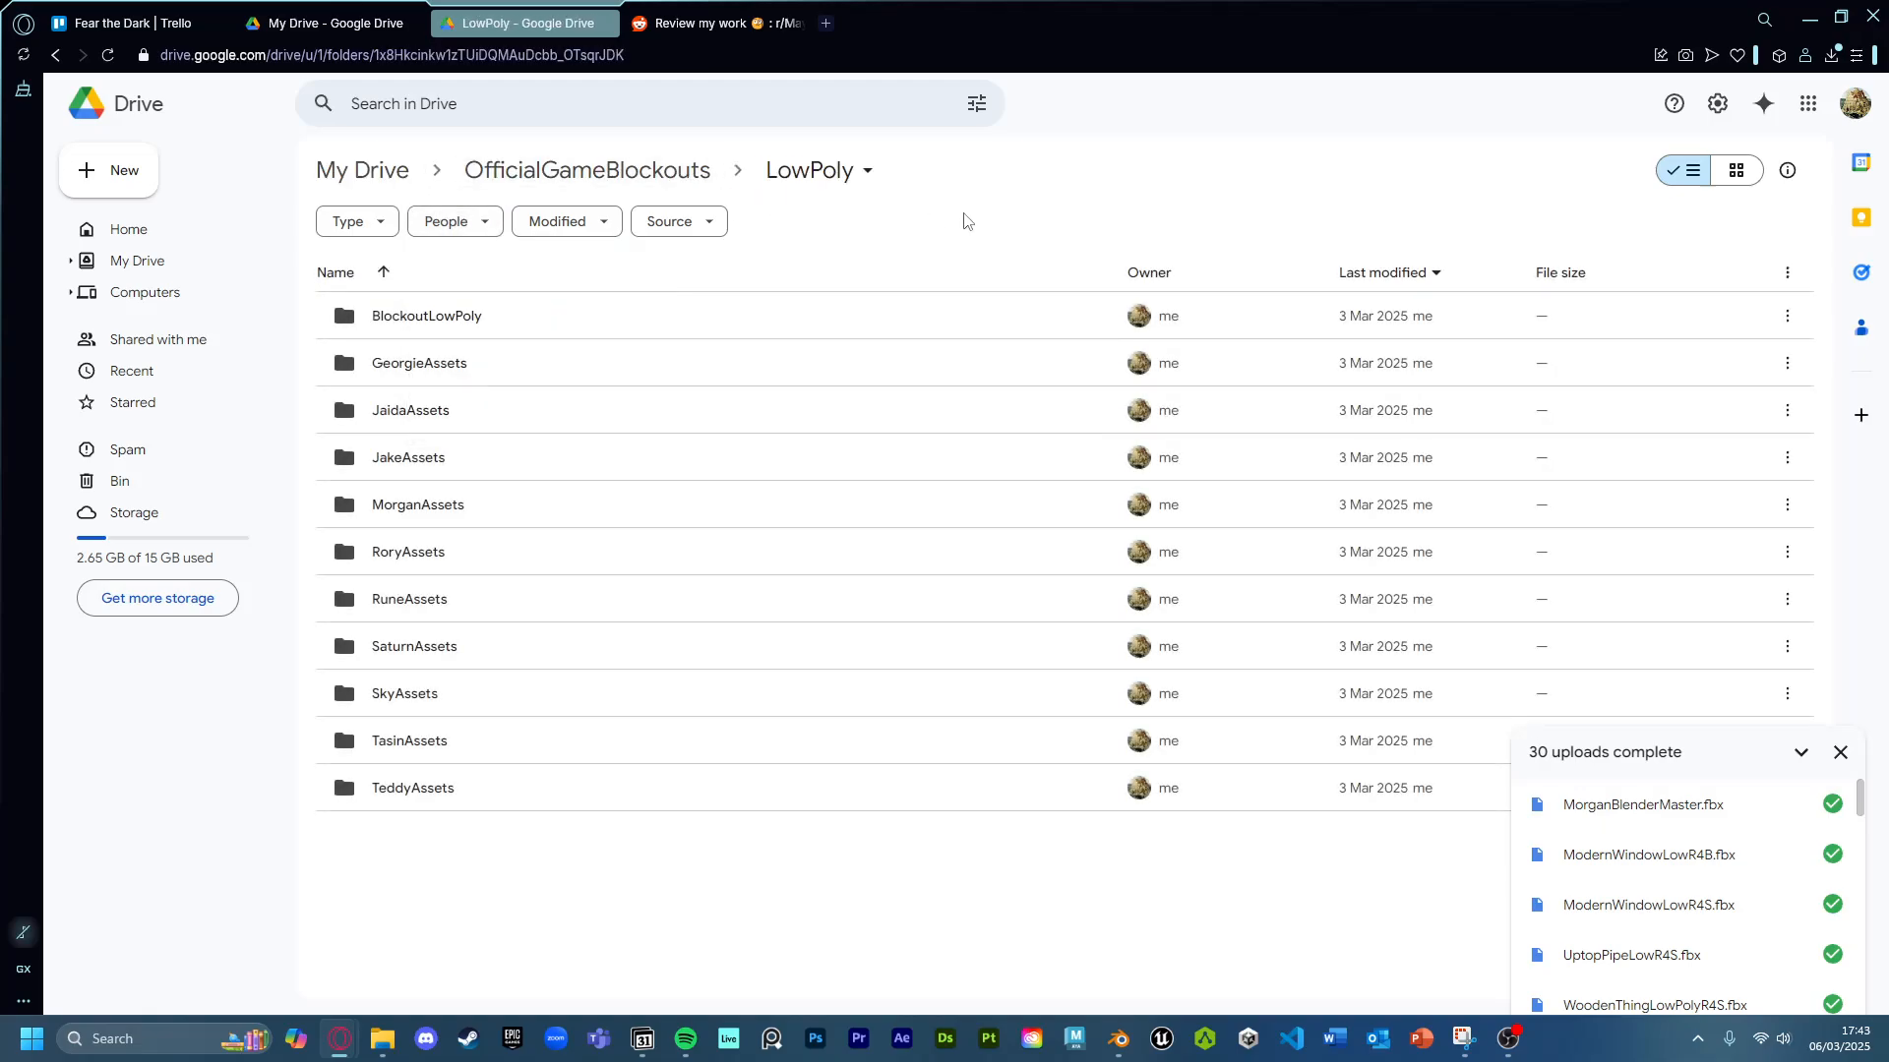
pyautogui.click(428, 506)
pyautogui.doubleClick(429, 508)
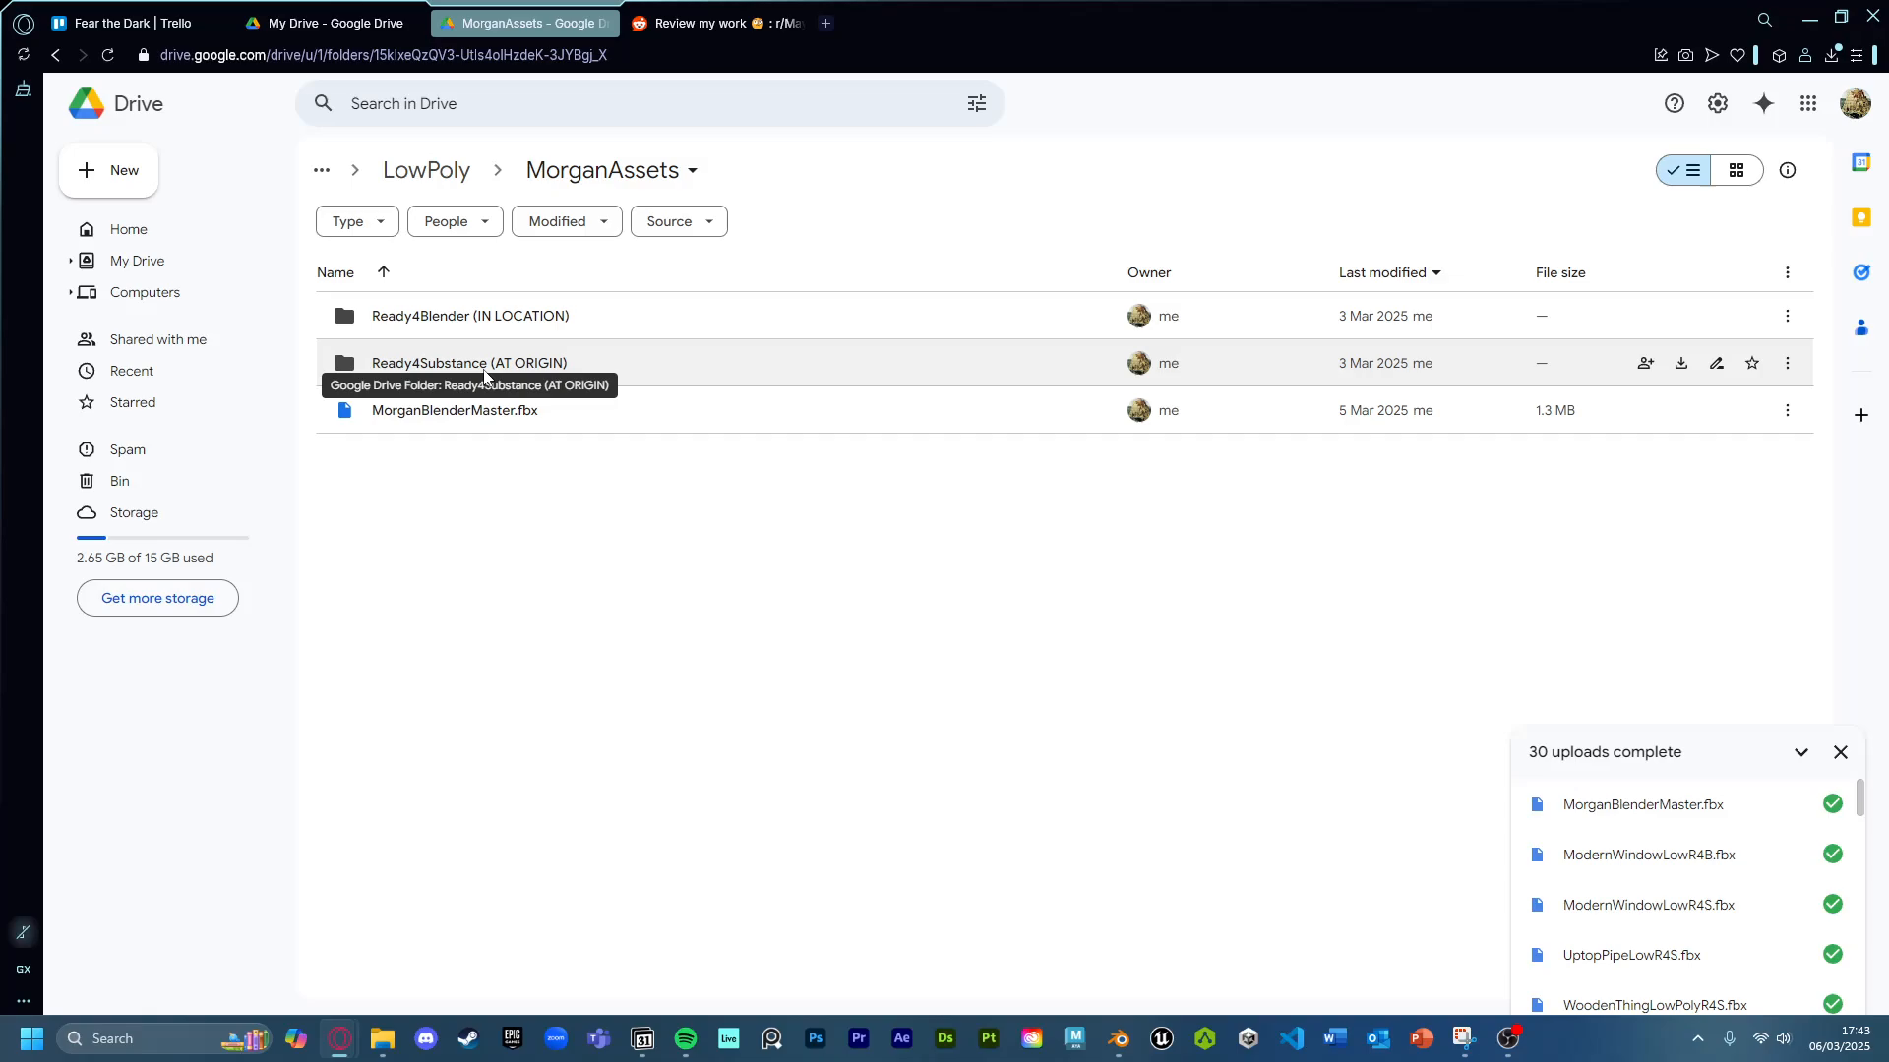
pyautogui.doubleClick(484, 373)
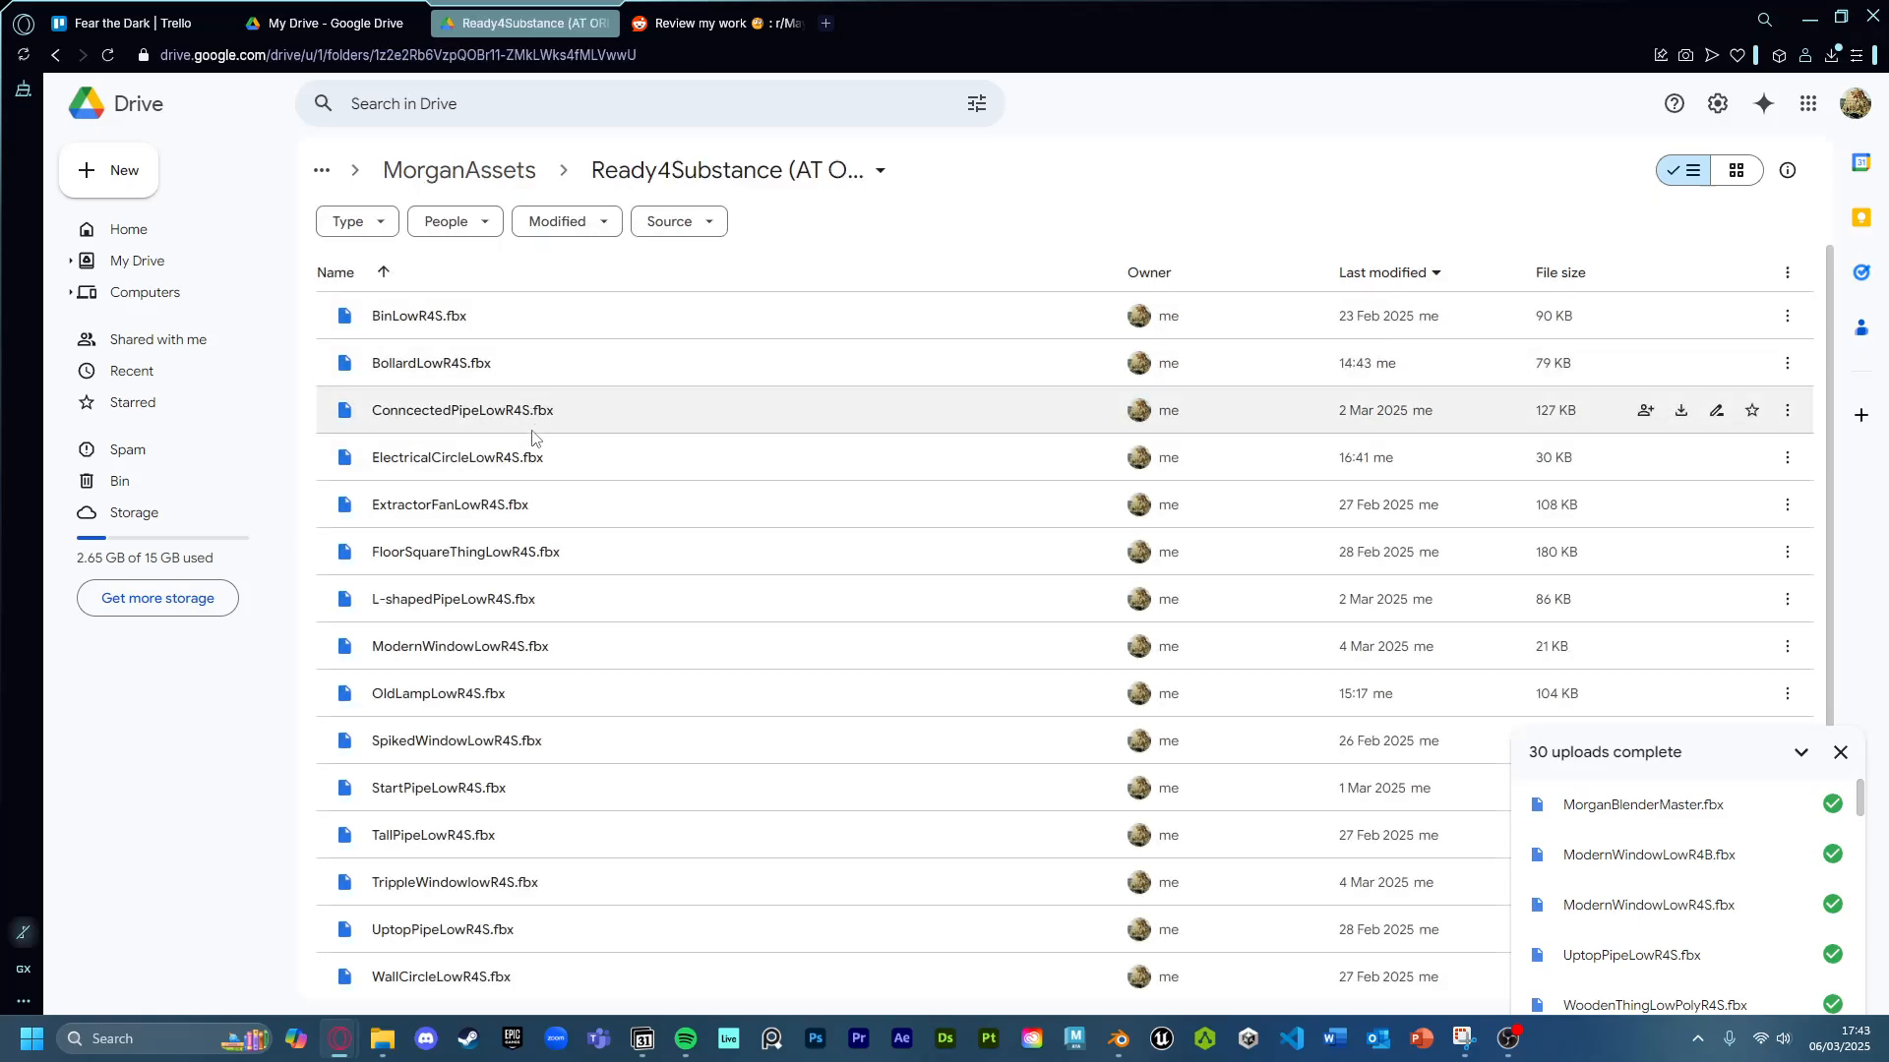
pyautogui.scroll(-1, 657, 522)
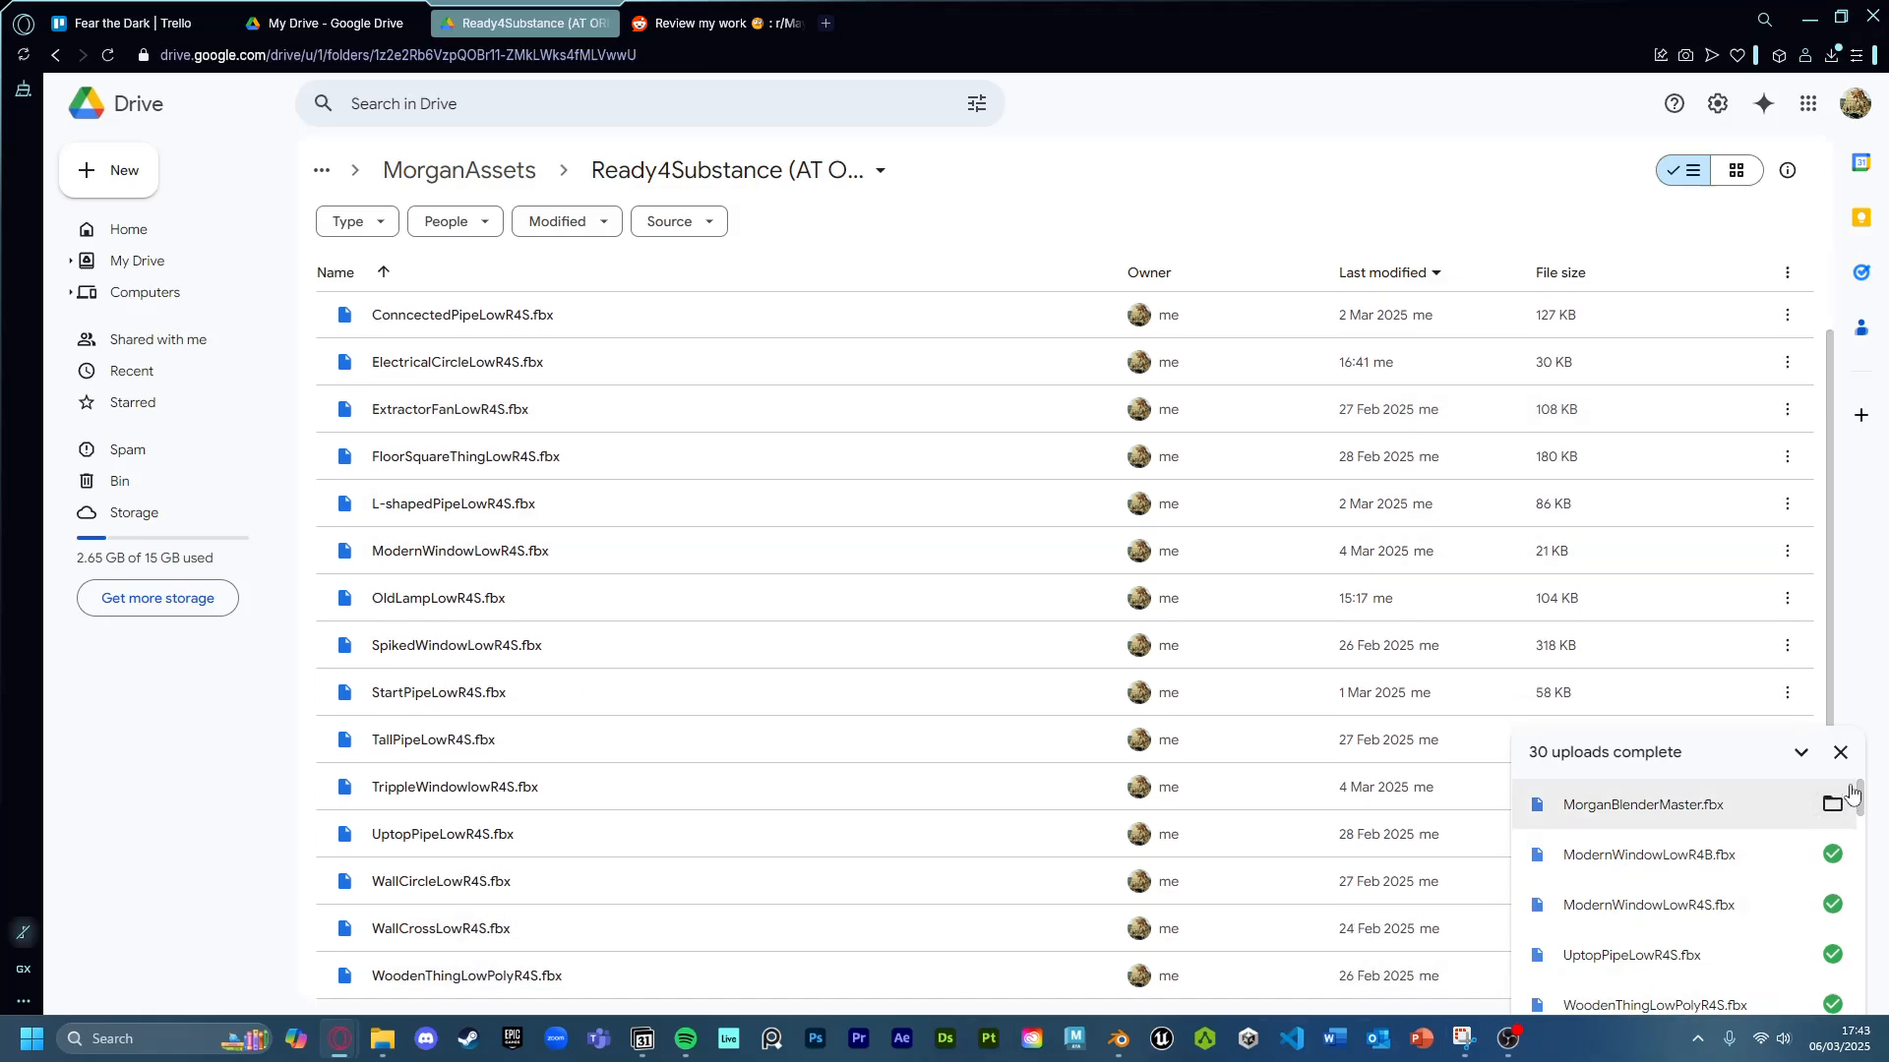
pyautogui.click(1840, 752)
pyautogui.scroll(1, 1684, 981)
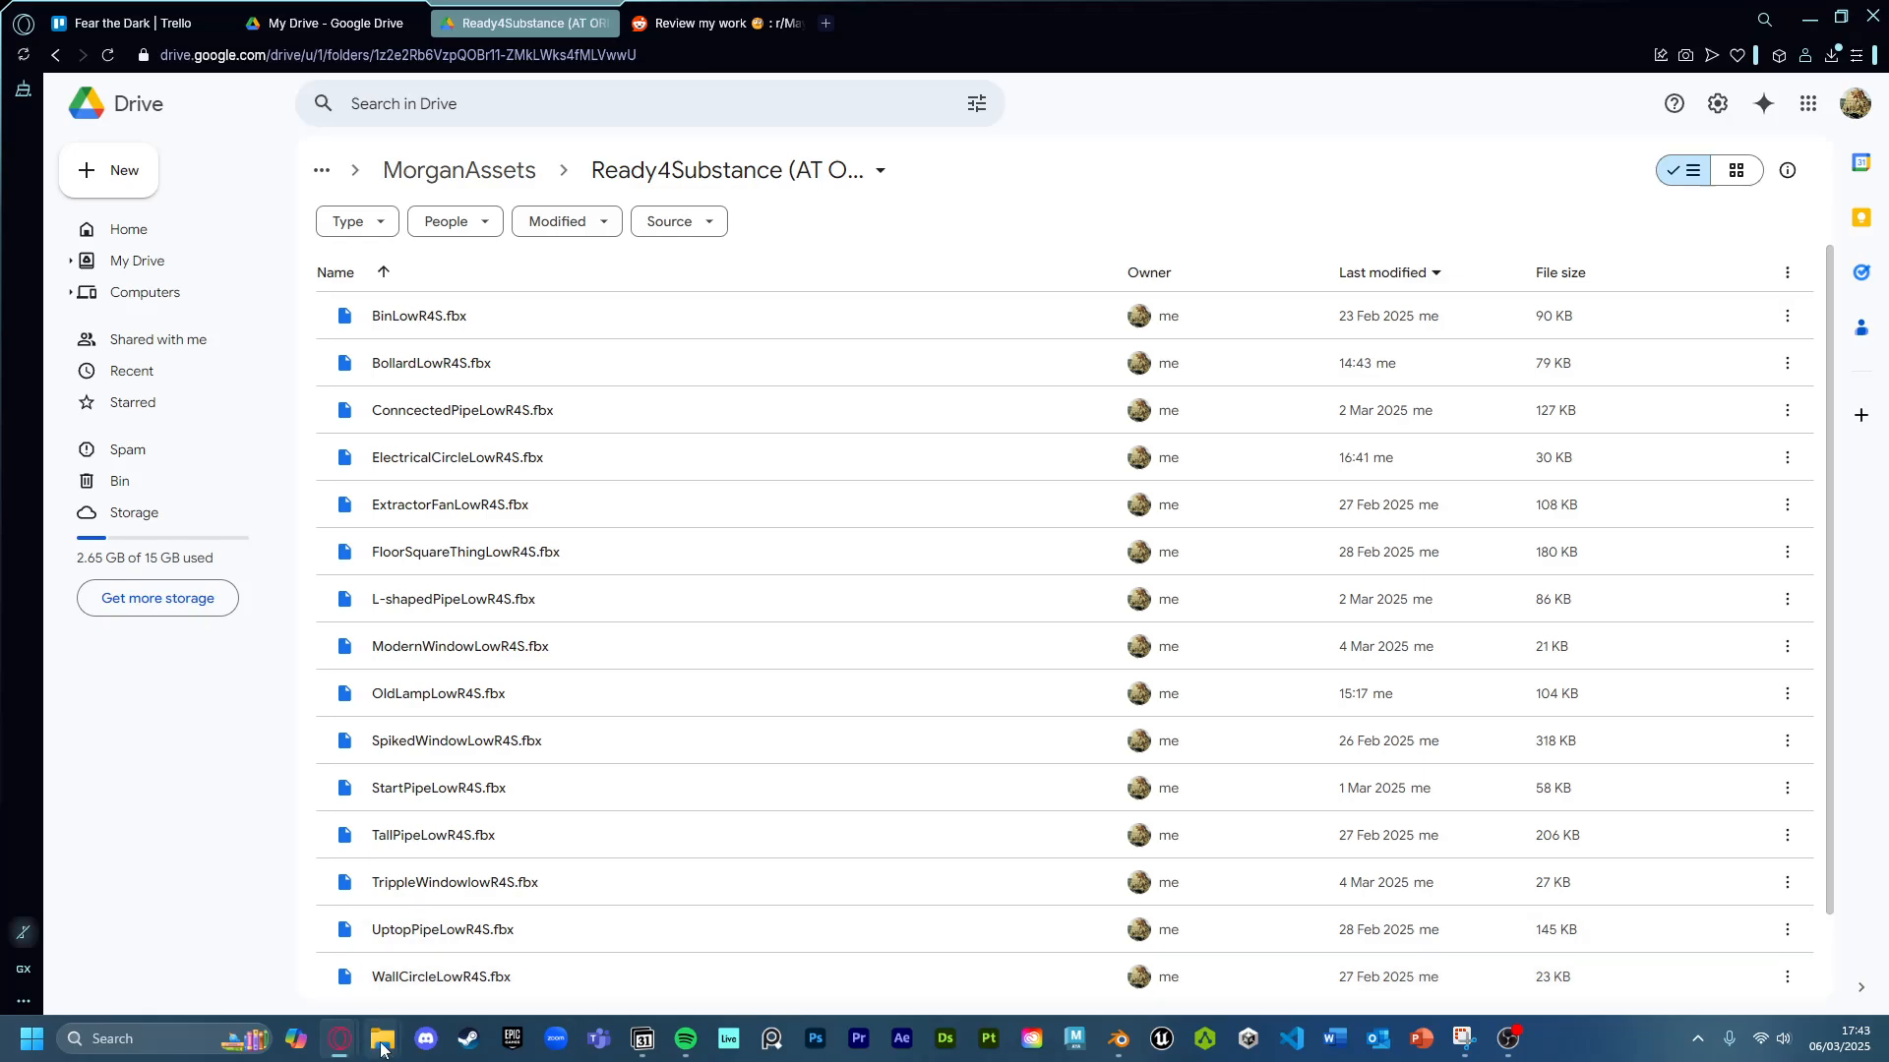
# Switch to File Explorer and create a folder named HighPoly inside the Production folder.
pyautogui.moveTo(398, 1040)
pyautogui.click(364, 752)
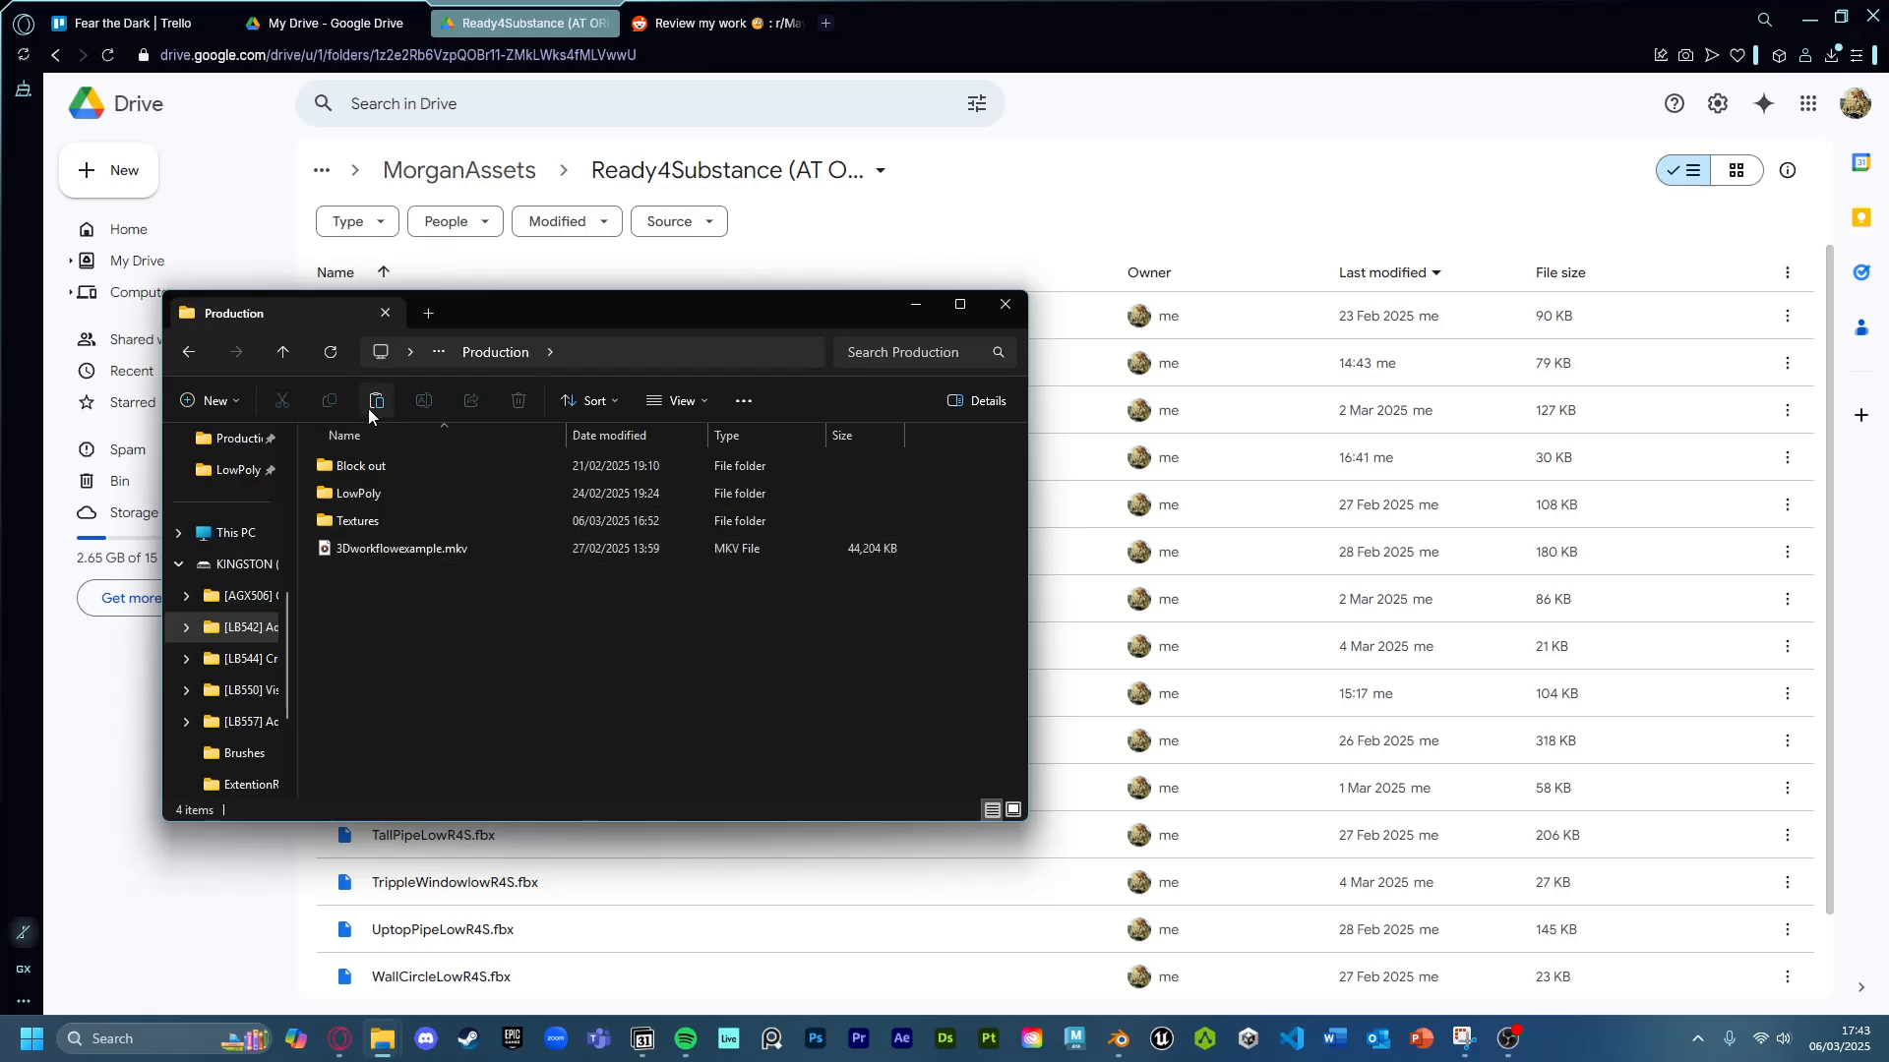
pyautogui.click(208, 401)
pyautogui.click(433, 541)
pyautogui.click(208, 400)
pyautogui.click(244, 434)
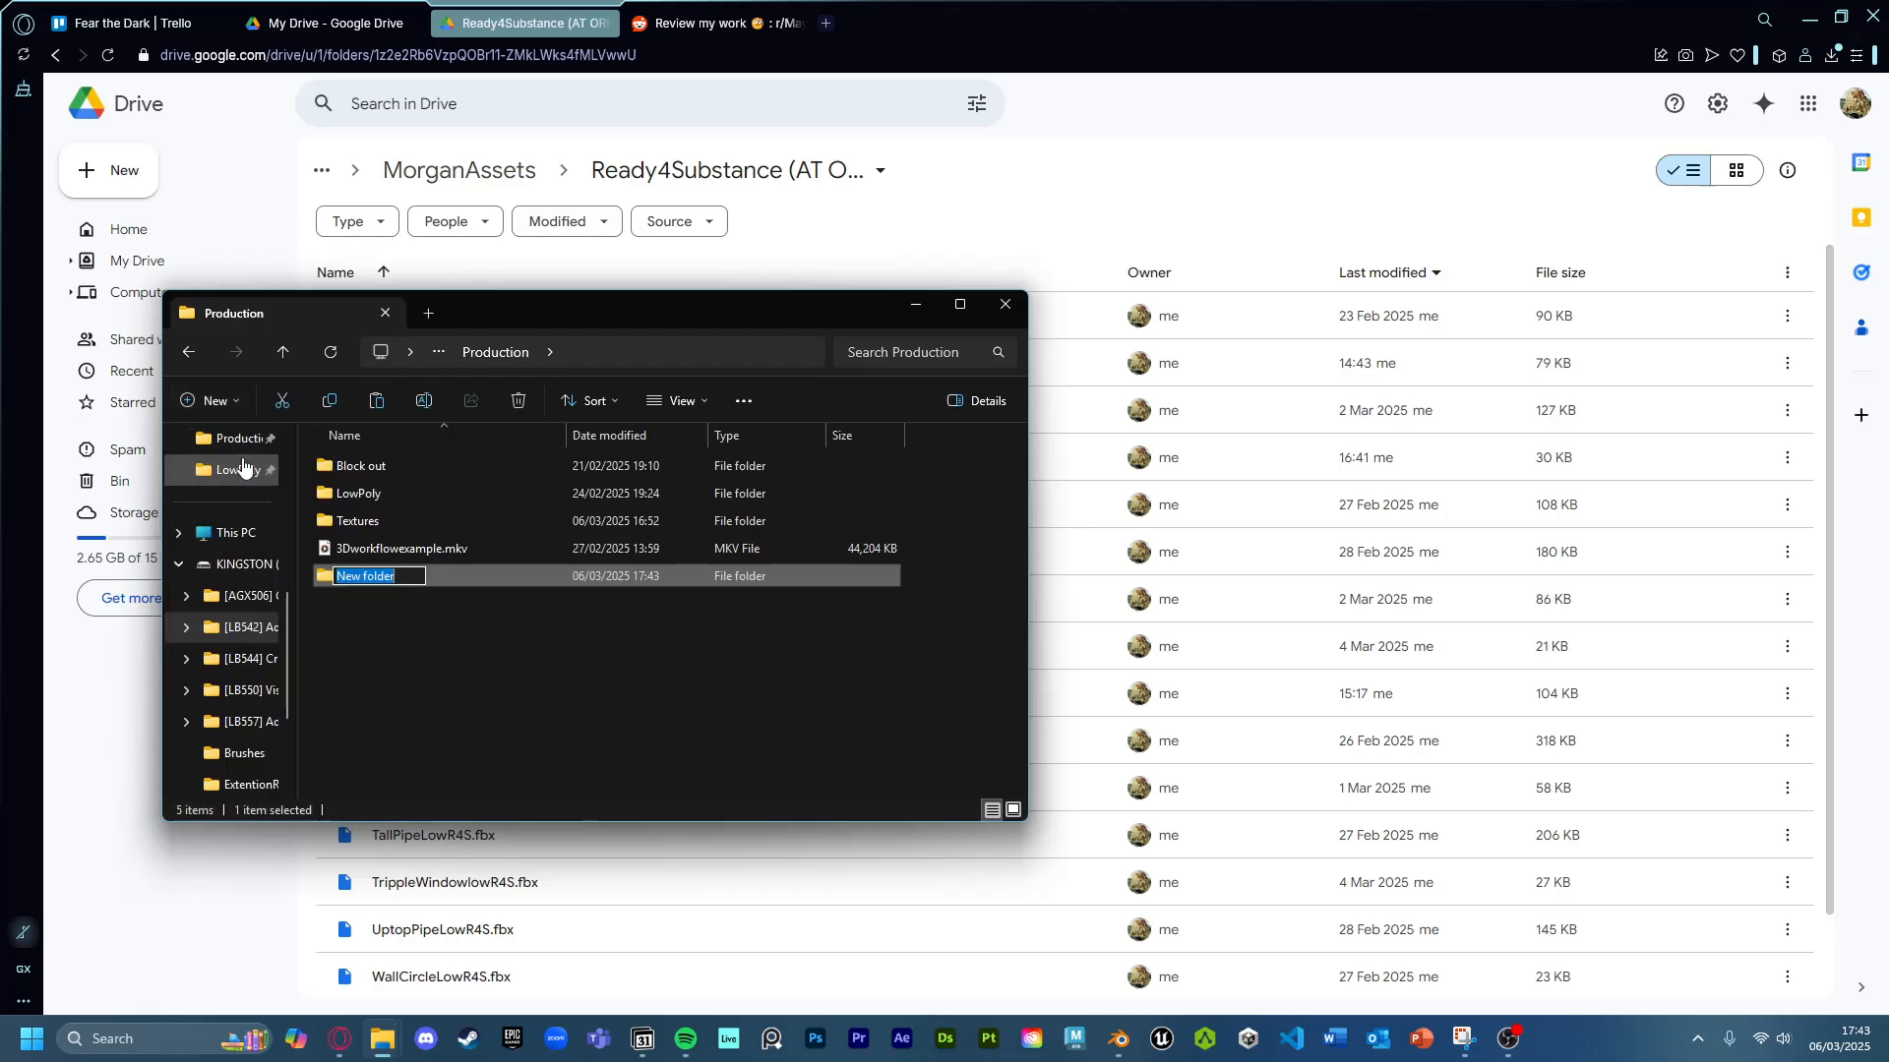
pyautogui.write('HighPoly')
pyautogui.press('Return')
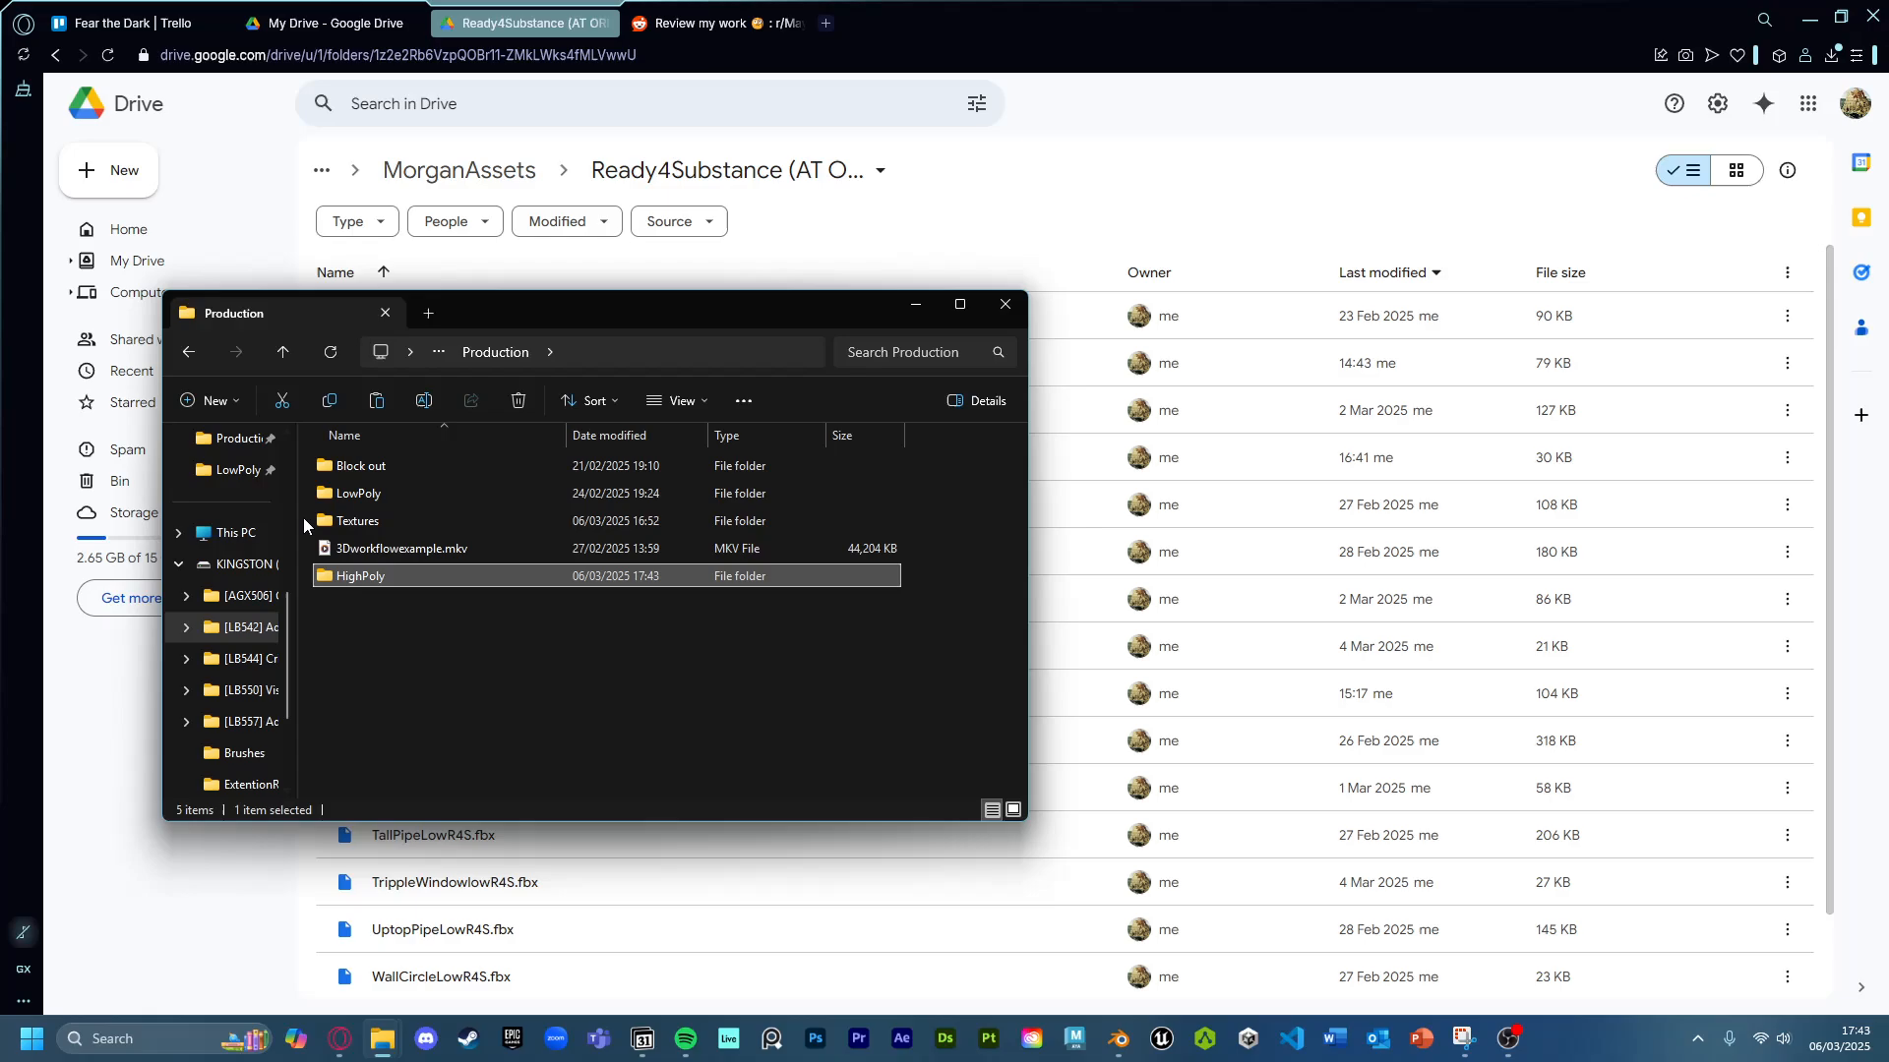
# Create a WoodenThing folder inside HighPoly and put the file WoodenThingLowPolyR4S.fbx into it.
pyautogui.doubleClick(374, 576)
pyautogui.click(236, 398)
pyautogui.click(374, 457)
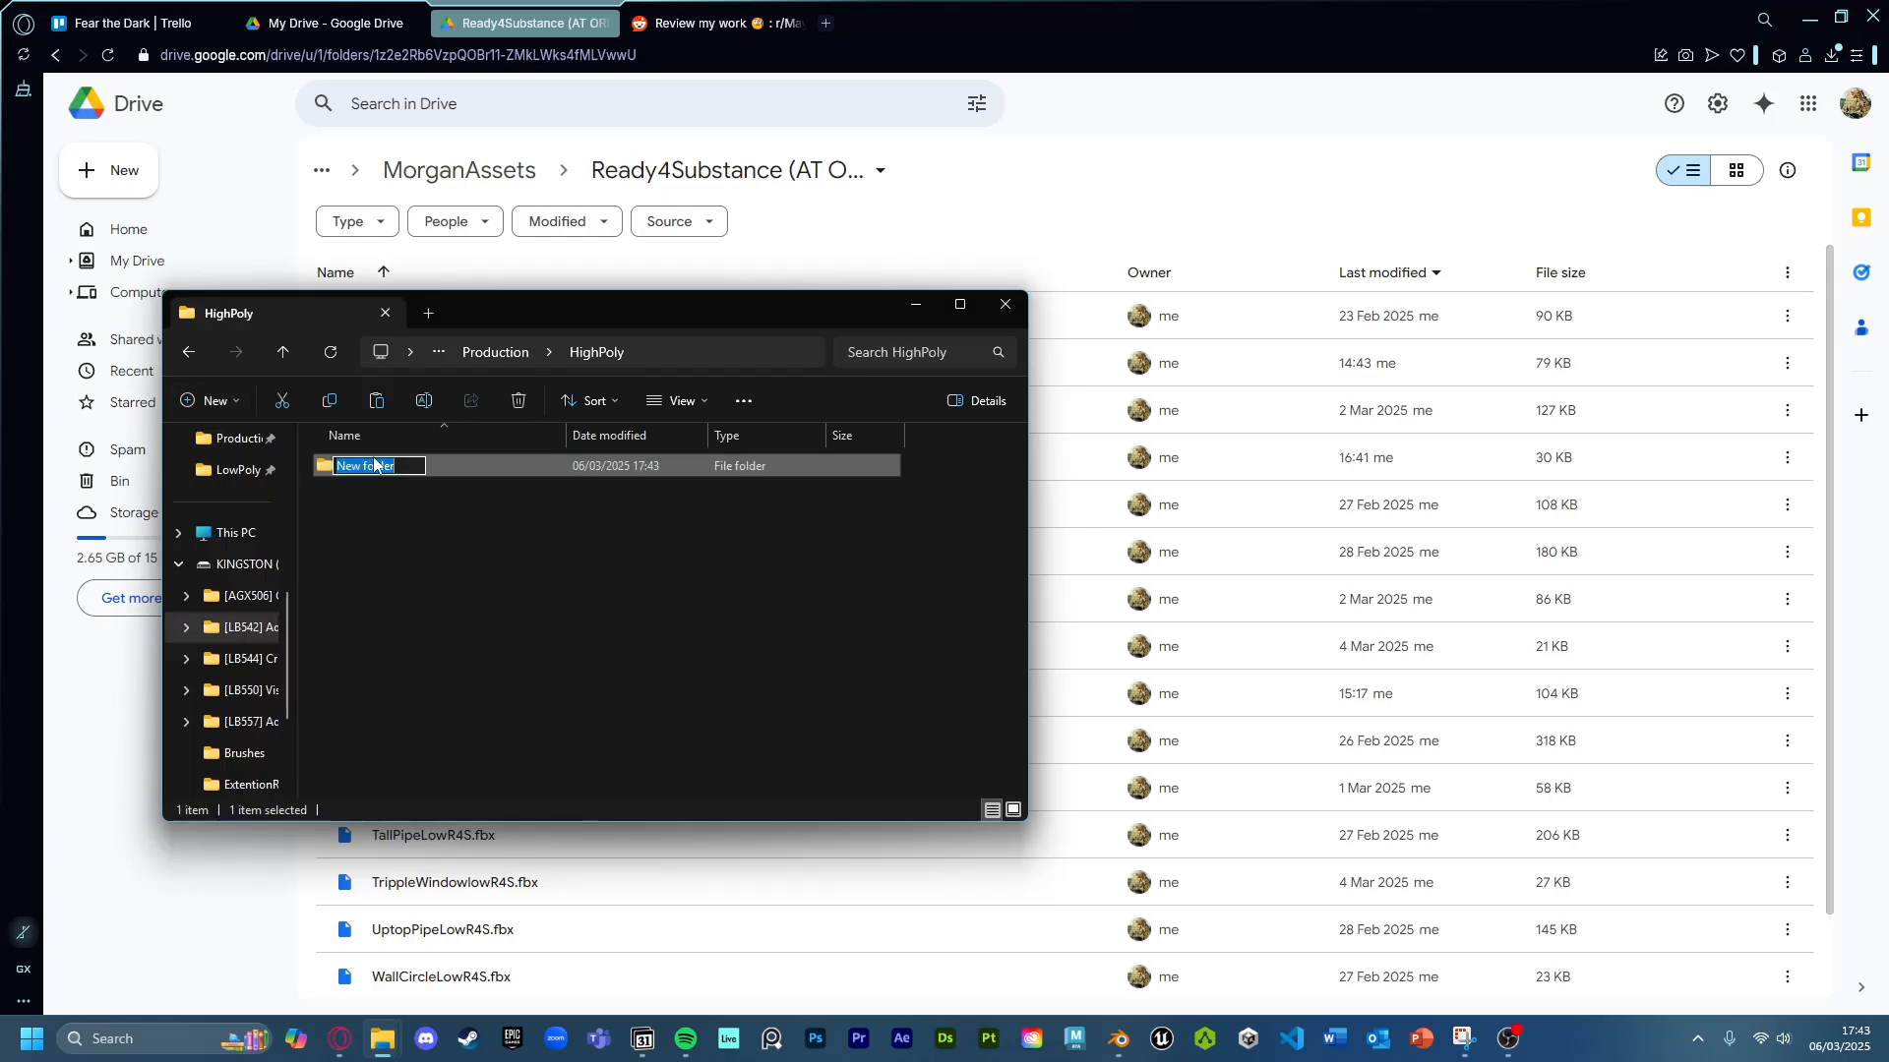
pyautogui.write('Wodd')
pyautogui.press('BackSpace')
pyautogui.press('BackSpace')
pyautogui.write('odenThing')
pyautogui.press('Return')
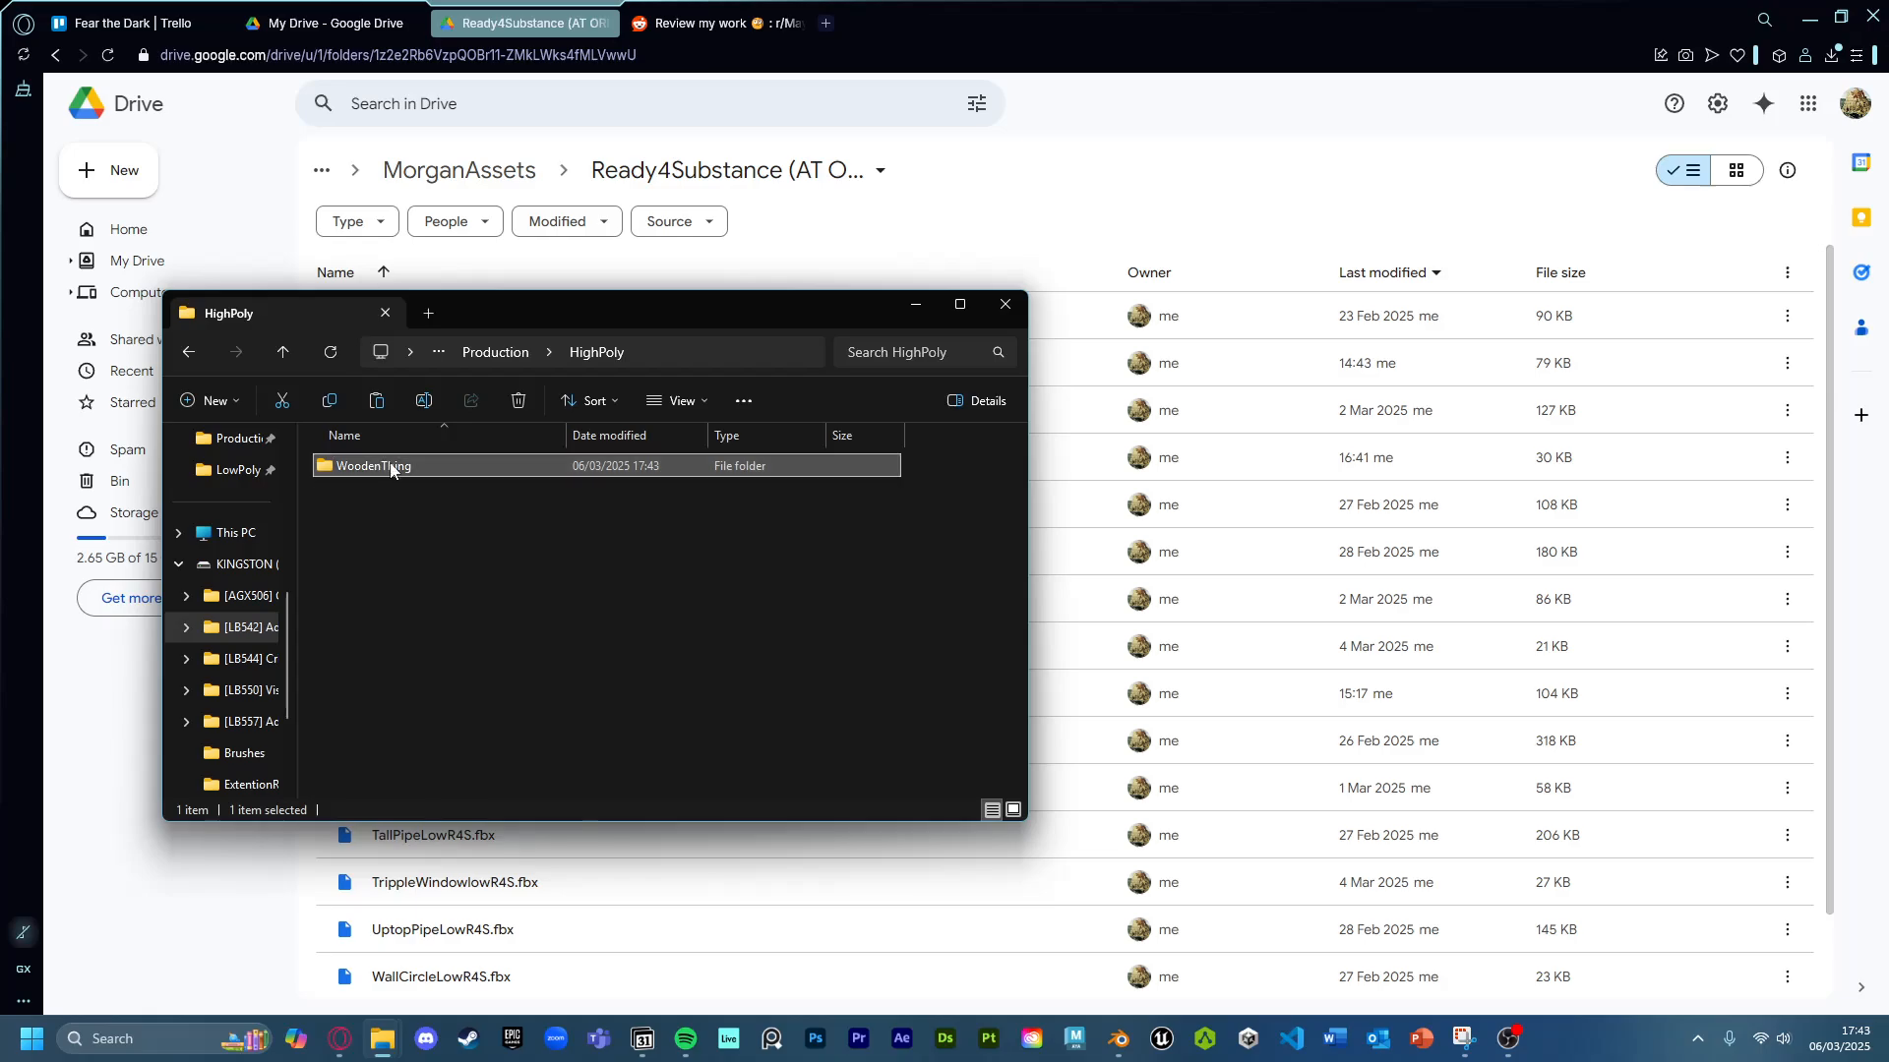
pyautogui.doubleClick(393, 464)
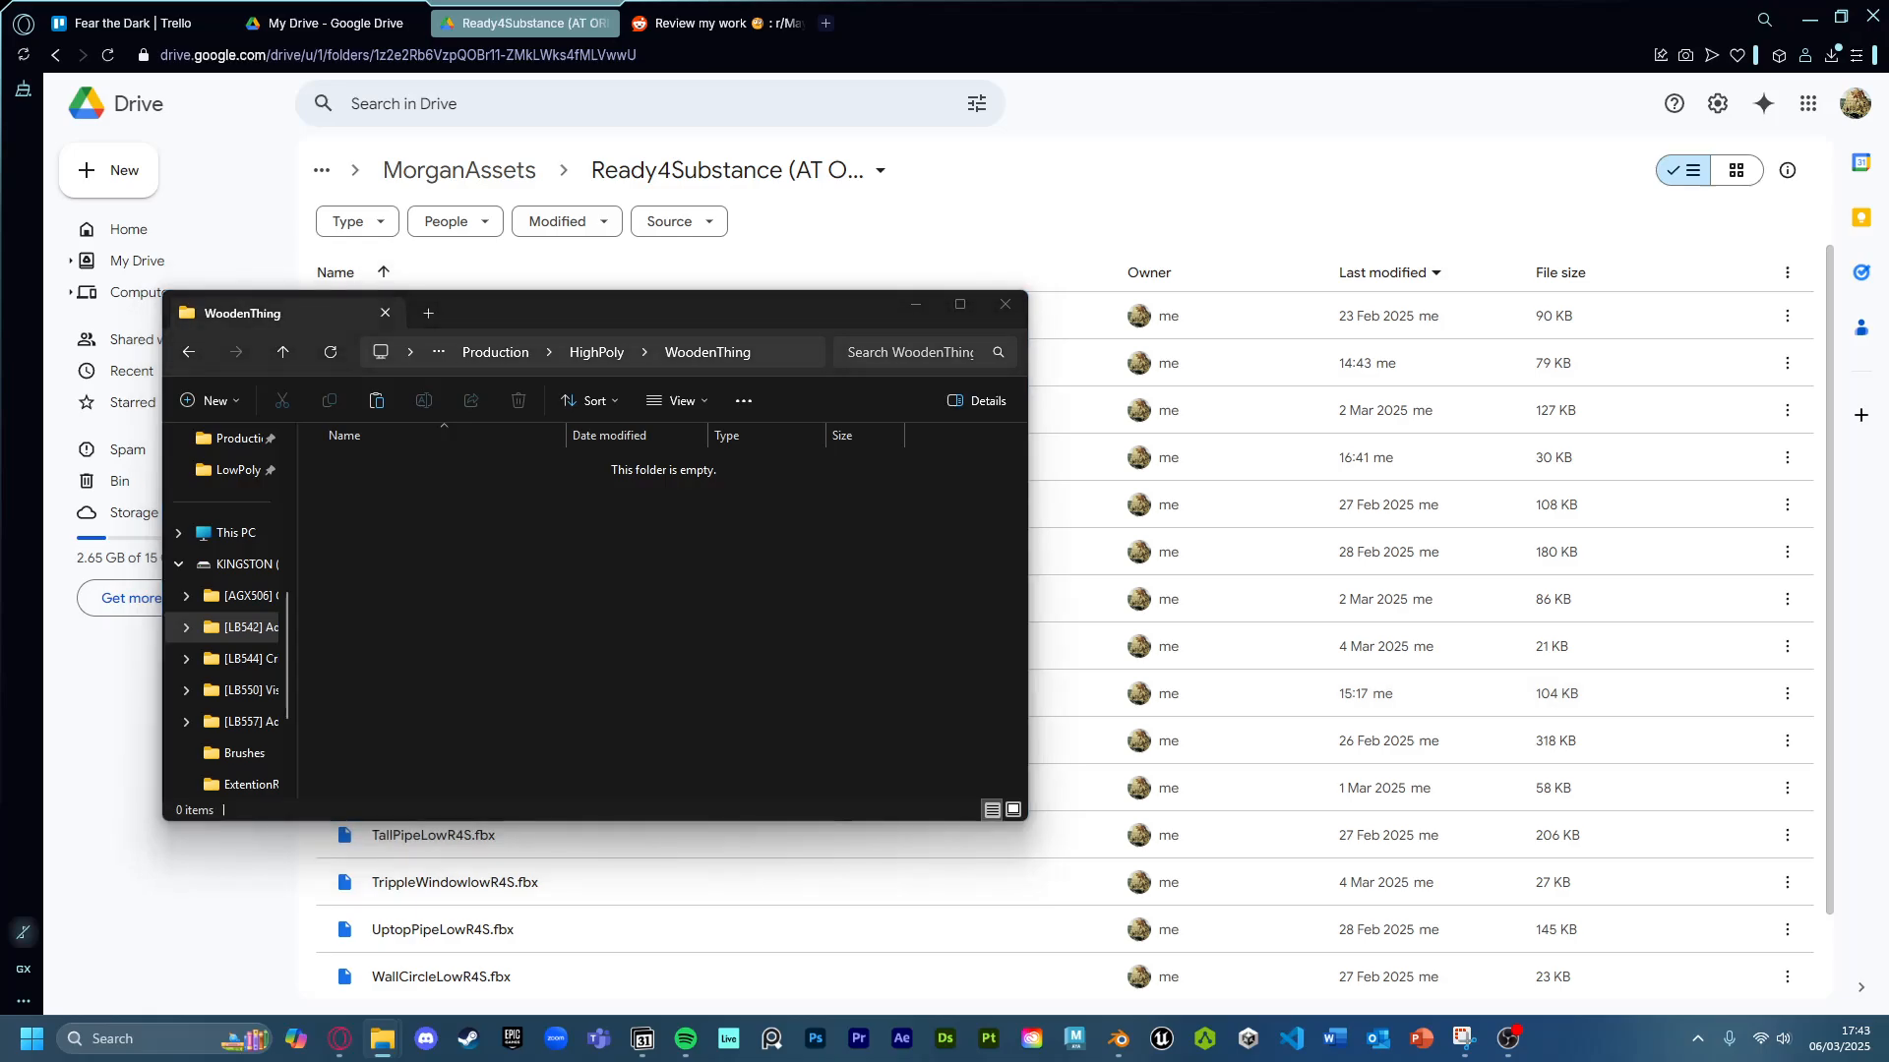
pyautogui.moveTo(1869, 590); pyautogui.dragTo(389, 528)
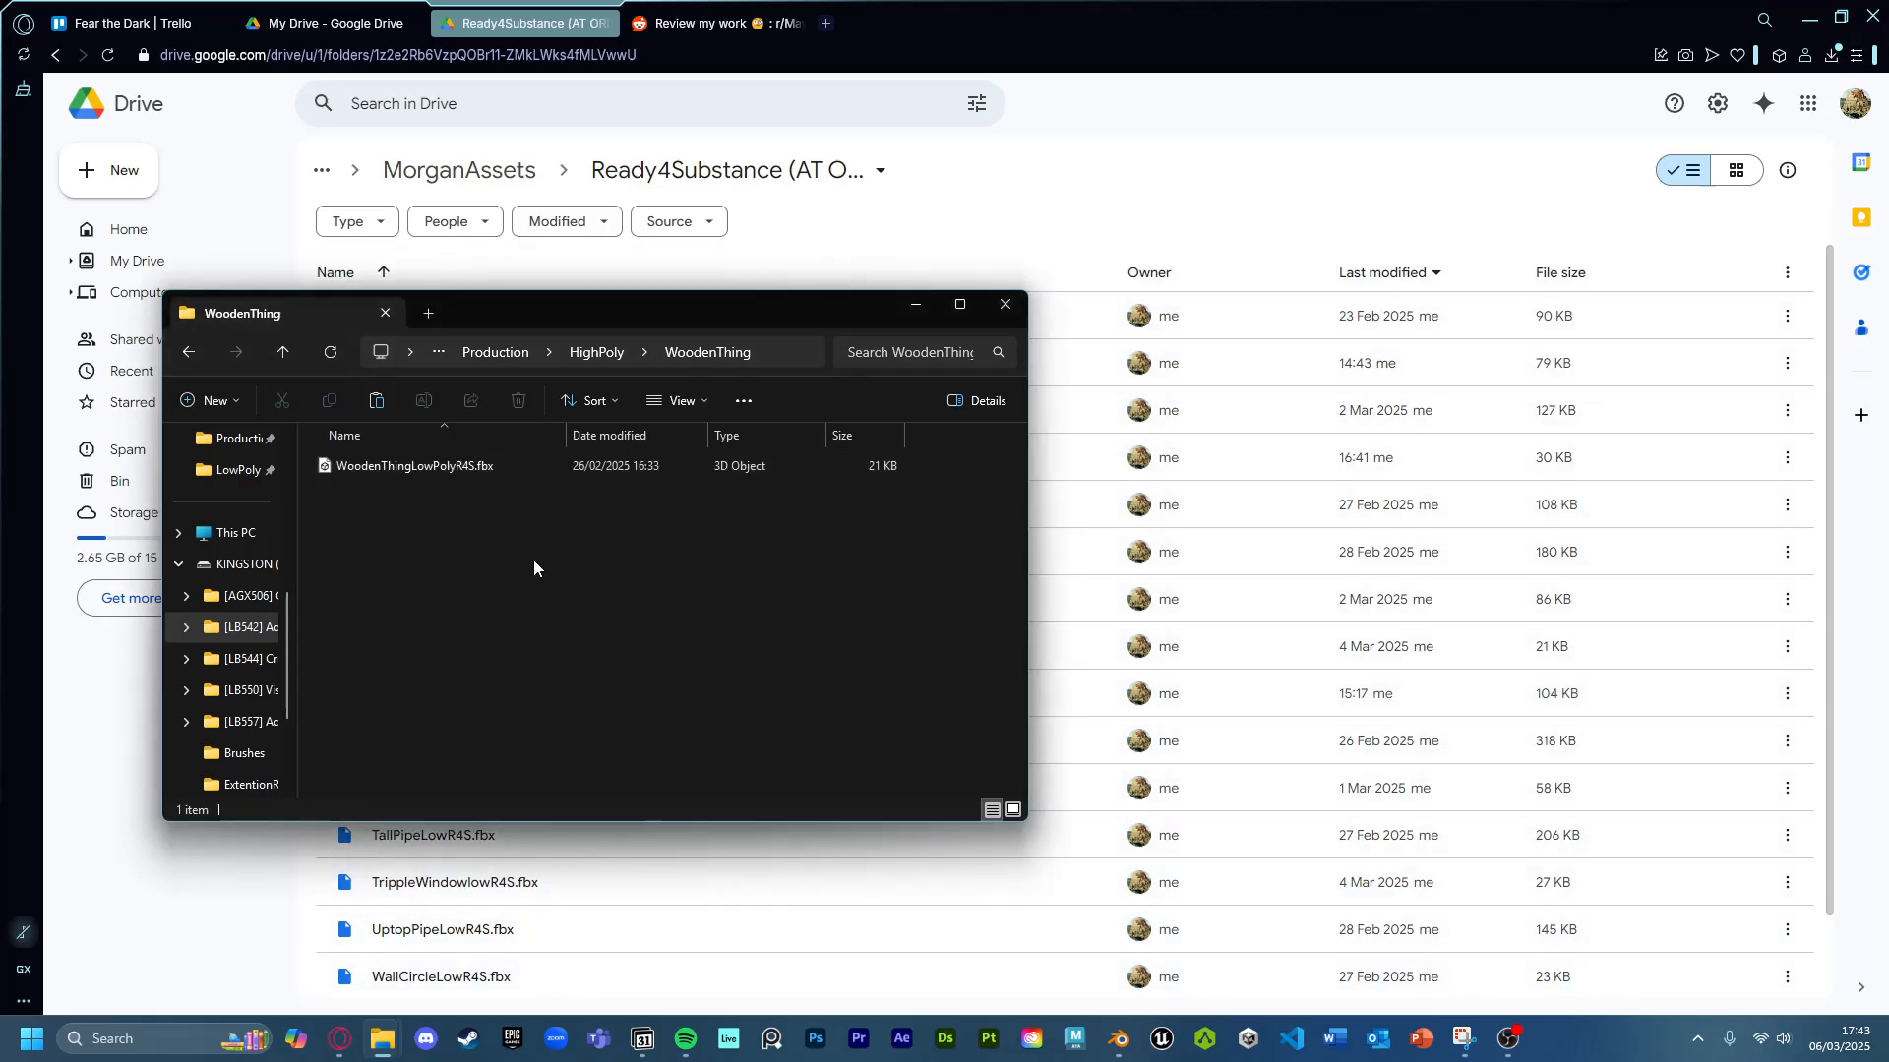
# Switch to Blender and import the low-poly FBX from Production\HighPoly\WoodenThing on the KINGSTON (F:) drive.
pyautogui.click(1123, 1044)
pyautogui.moveTo(630, 398)
pyautogui.mouseDown(button='middle')
pyautogui.moveTo(651, 384)
pyautogui.moveTo(620, 367)
pyautogui.mouseUp(button='middle')
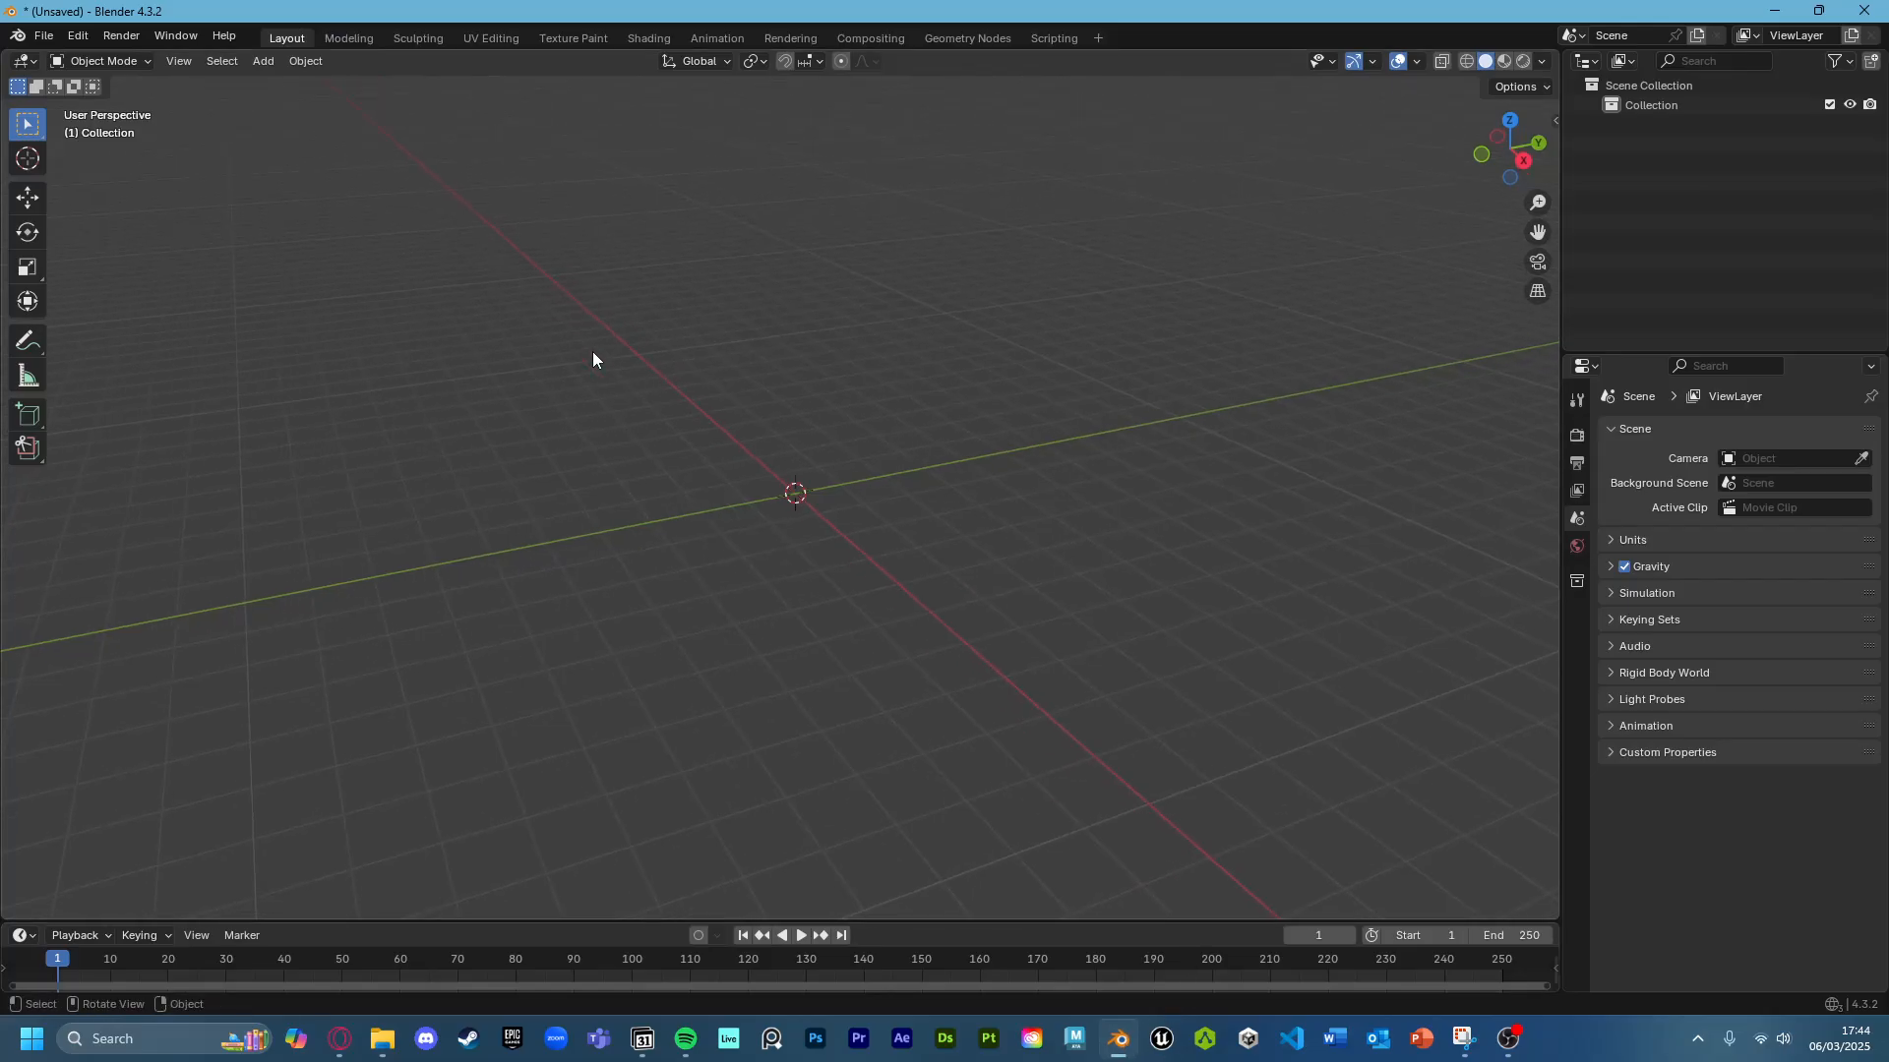
pyautogui.click(40, 37)
pyautogui.moveTo(115, 315)
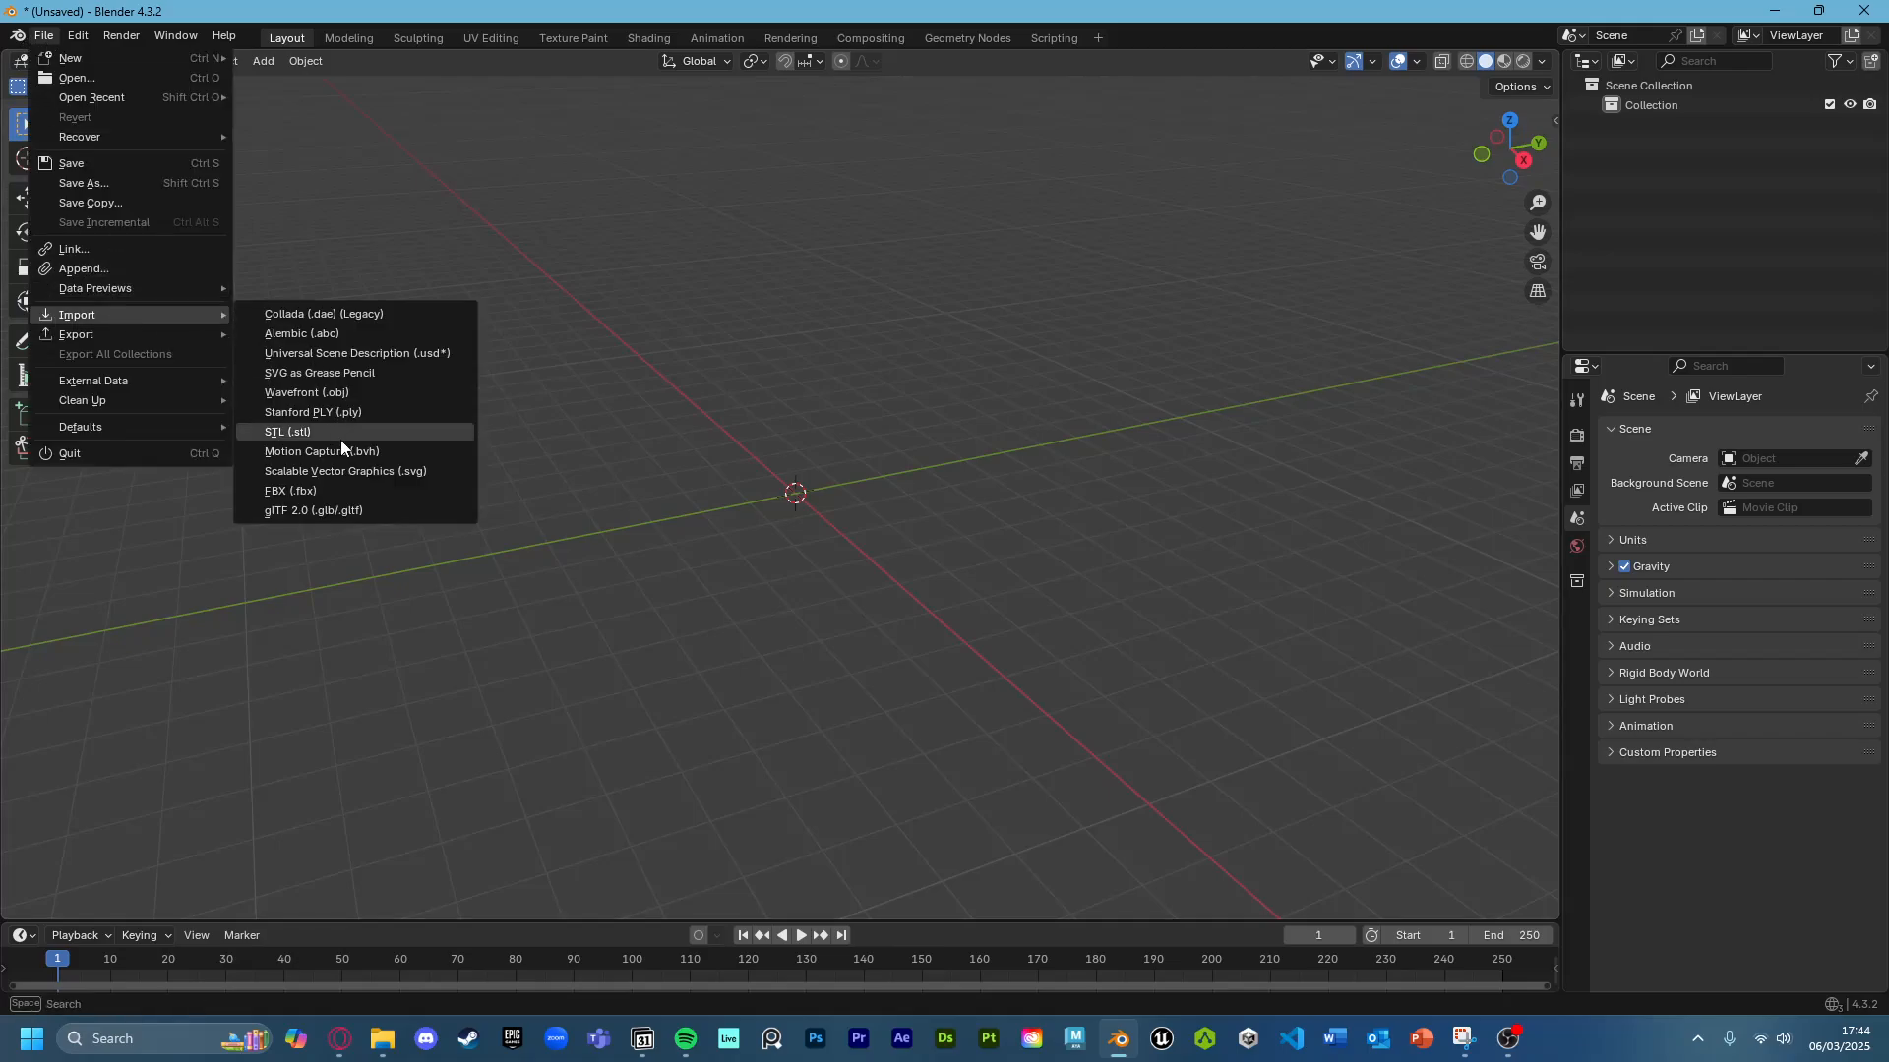
pyautogui.click(334, 487)
pyautogui.click(546, 633)
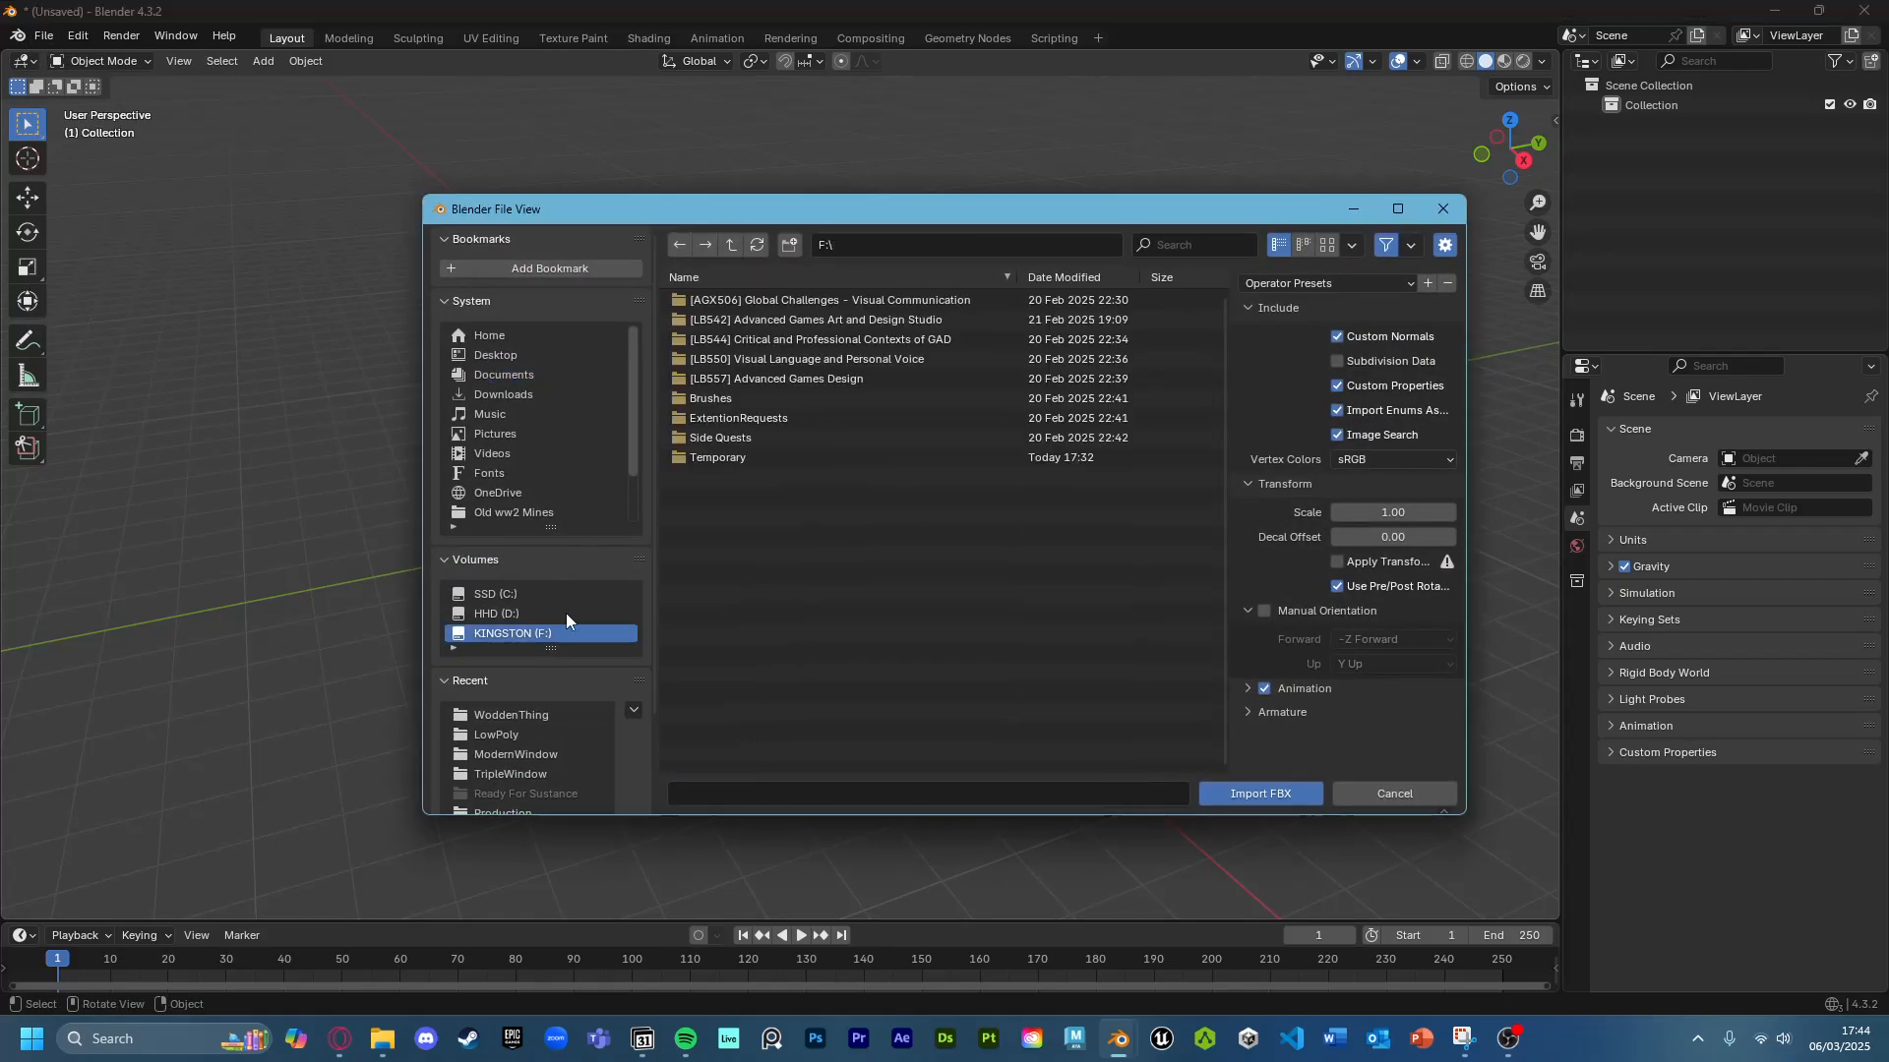
pyautogui.doubleClick(840, 319)
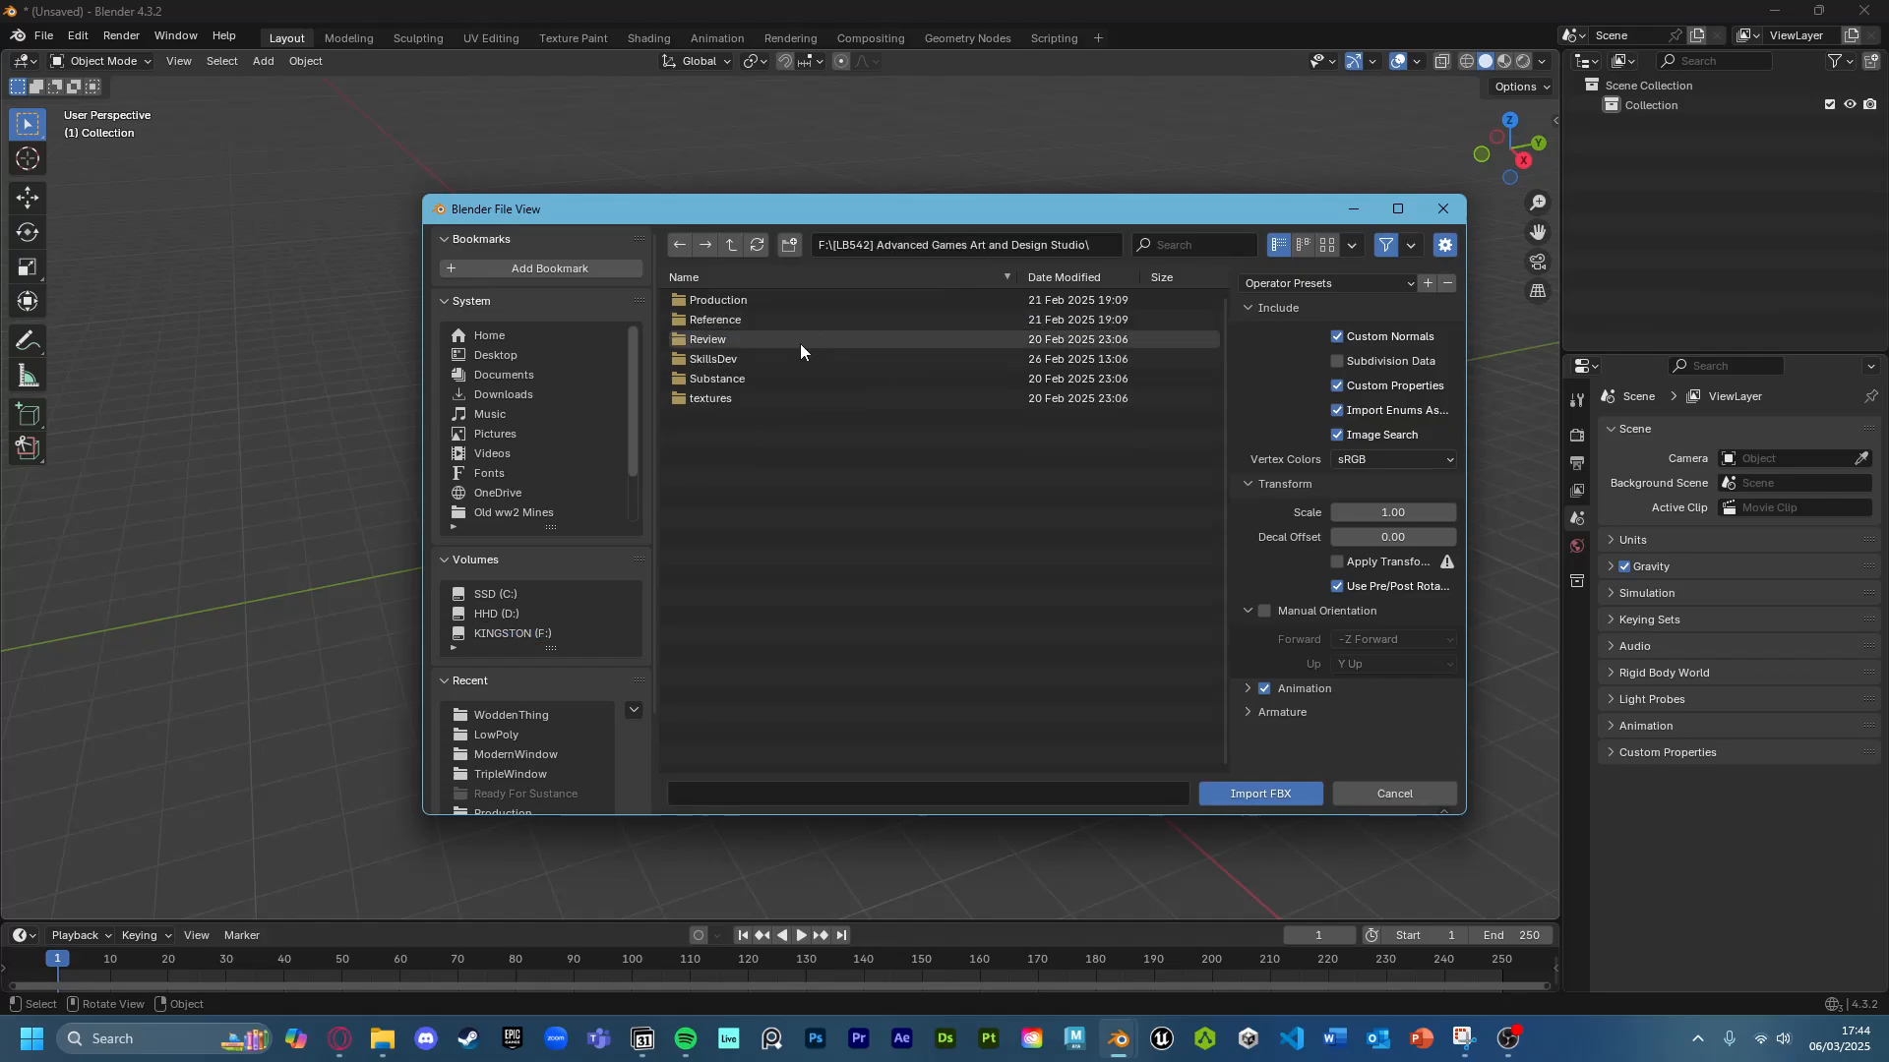
pyautogui.doubleClick(761, 299)
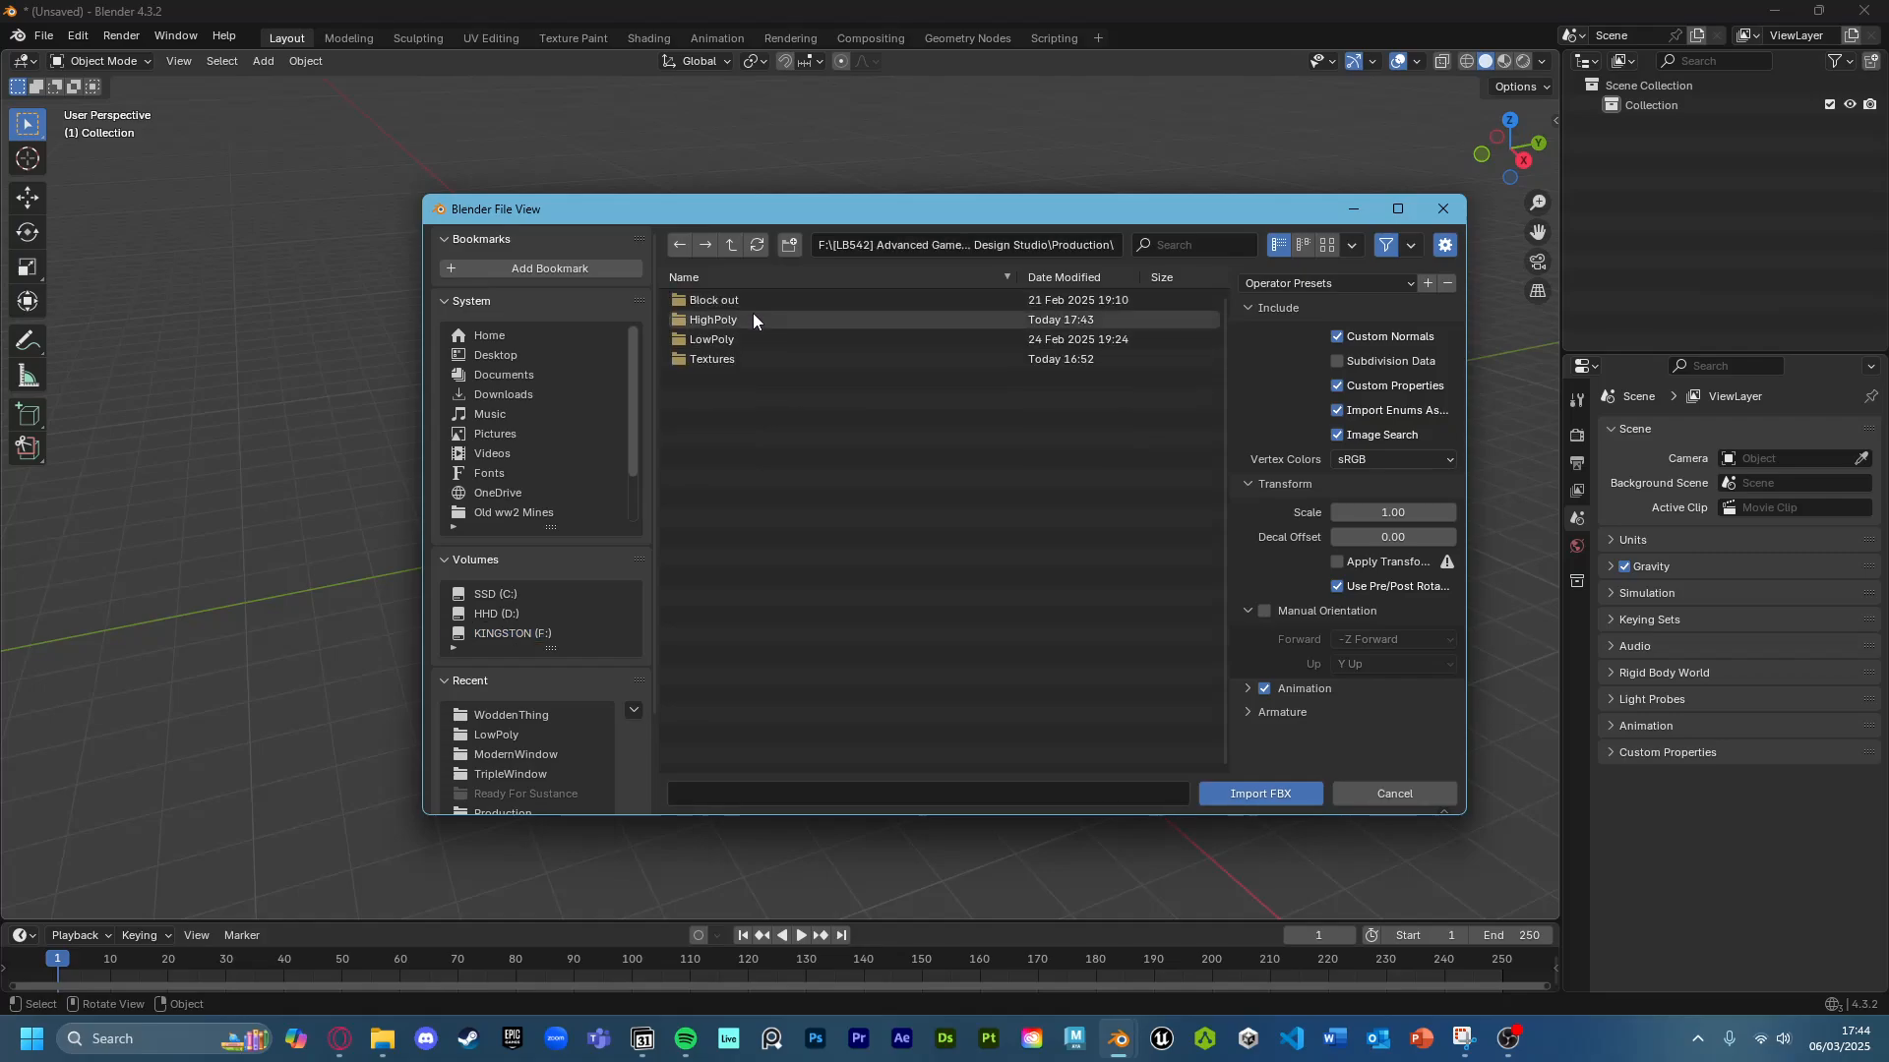
pyautogui.doubleClick(753, 319)
pyautogui.doubleClick(758, 300)
pyautogui.doubleClick(758, 300)
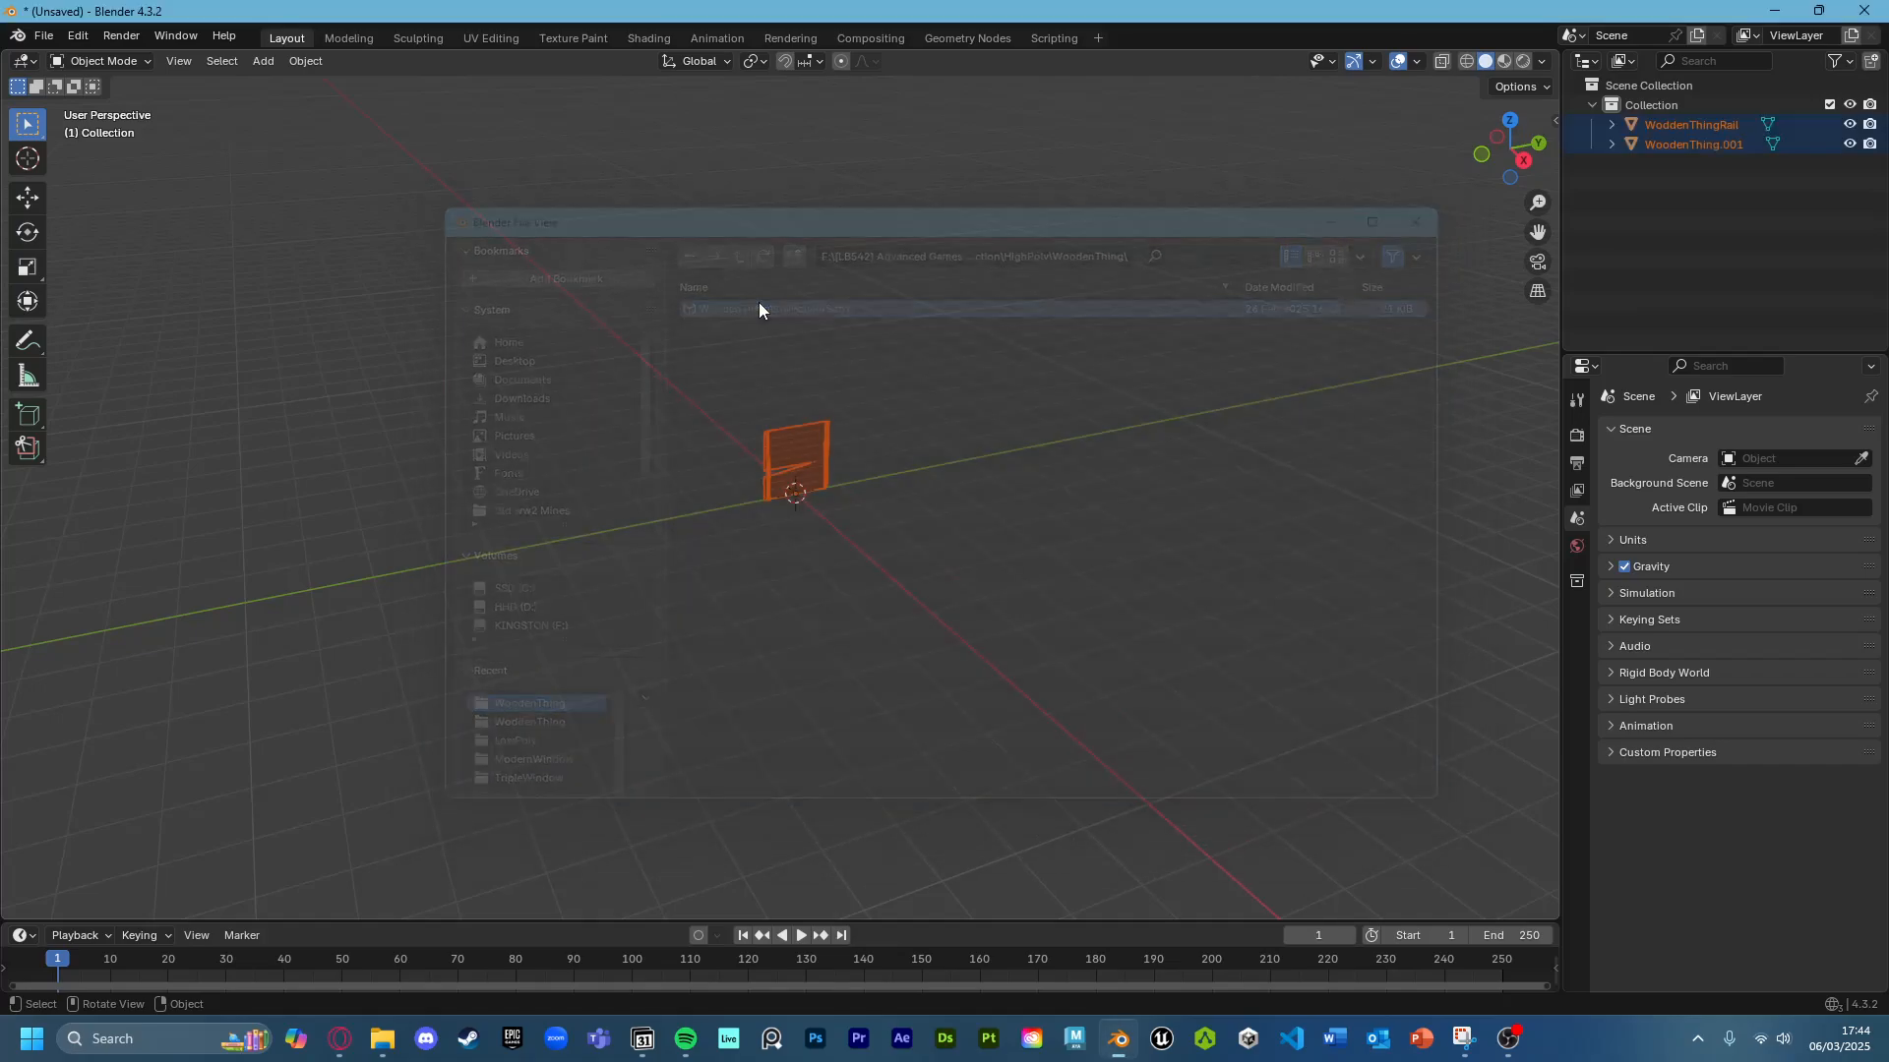
# Select both imported objects, the planks and the rails, and duplicate them in place.
pyautogui.press('KP_Decimal')
pyautogui.scroll(-2, 829, 459)
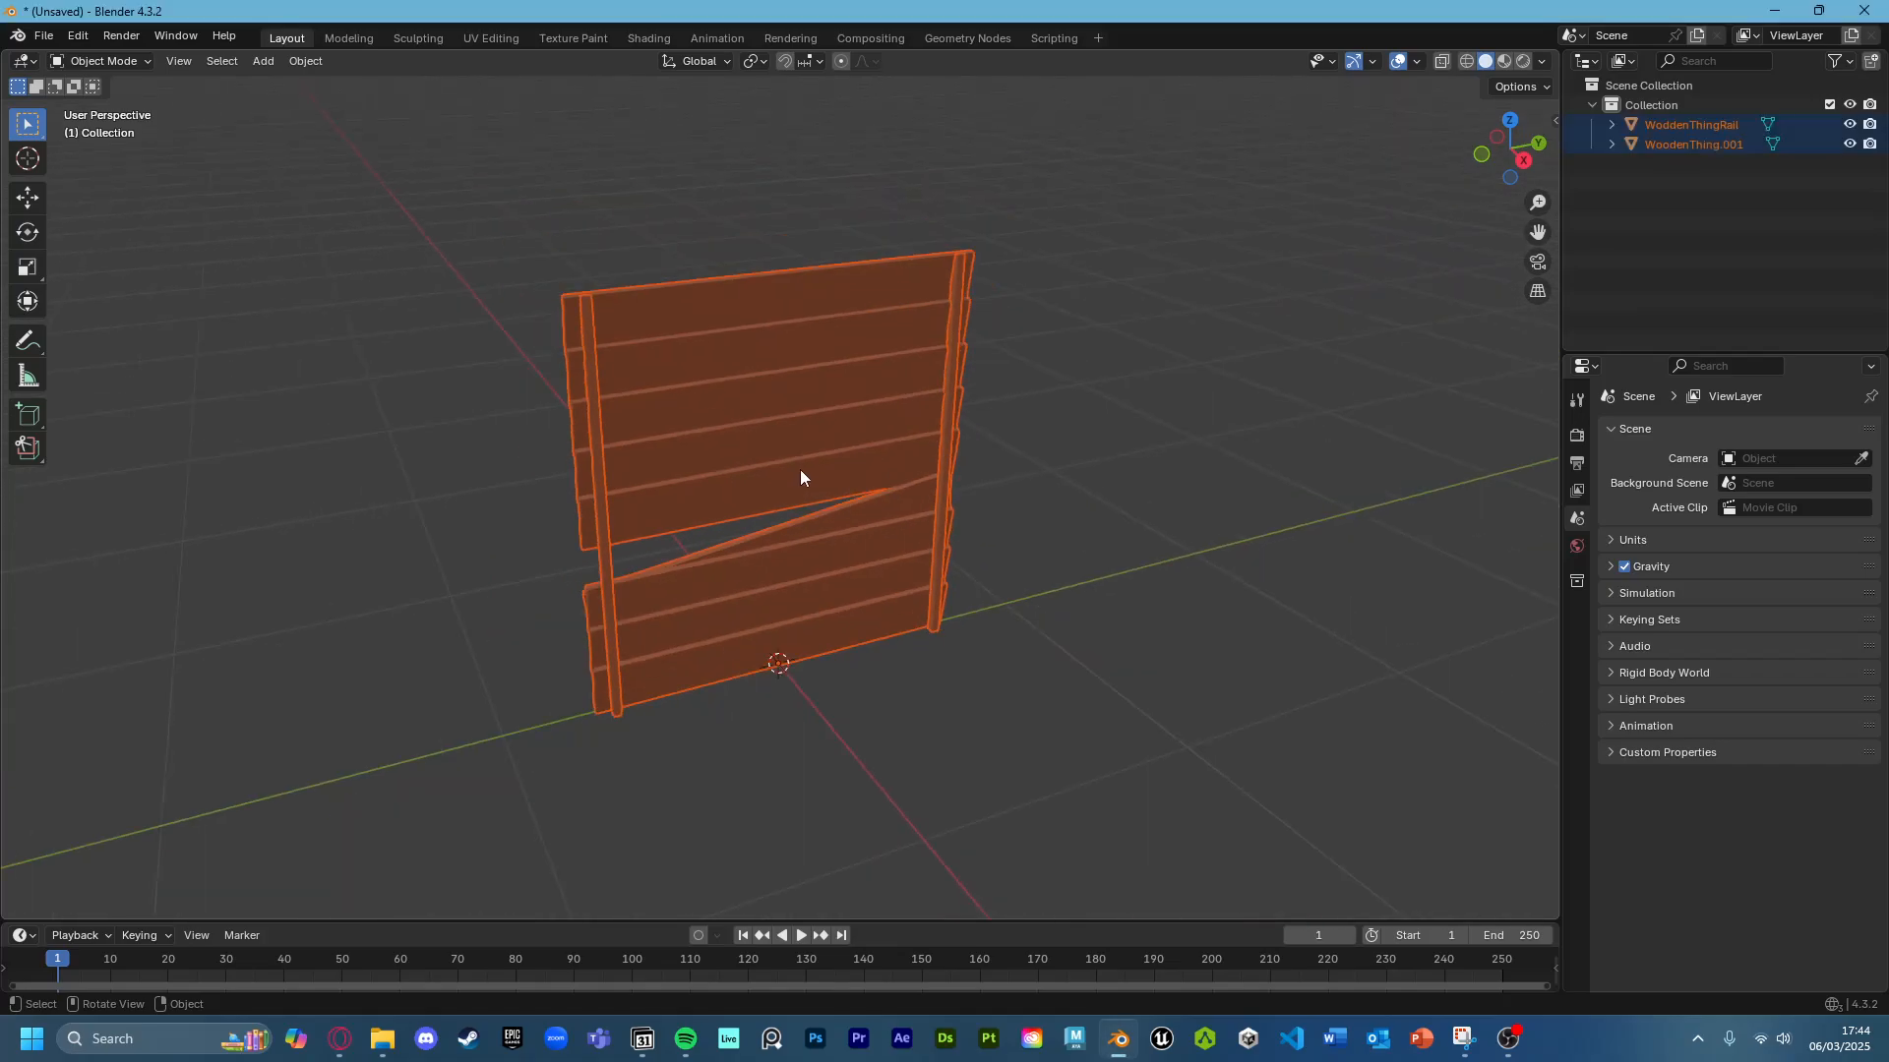
pyautogui.moveTo(799, 469); pyautogui.dragTo(949, 398, button='middle')
pyautogui.scroll(2, 1017, 382)
pyautogui.click(1017, 391)
pyautogui.moveTo(443, 136); pyautogui.dragTo(930, 622)
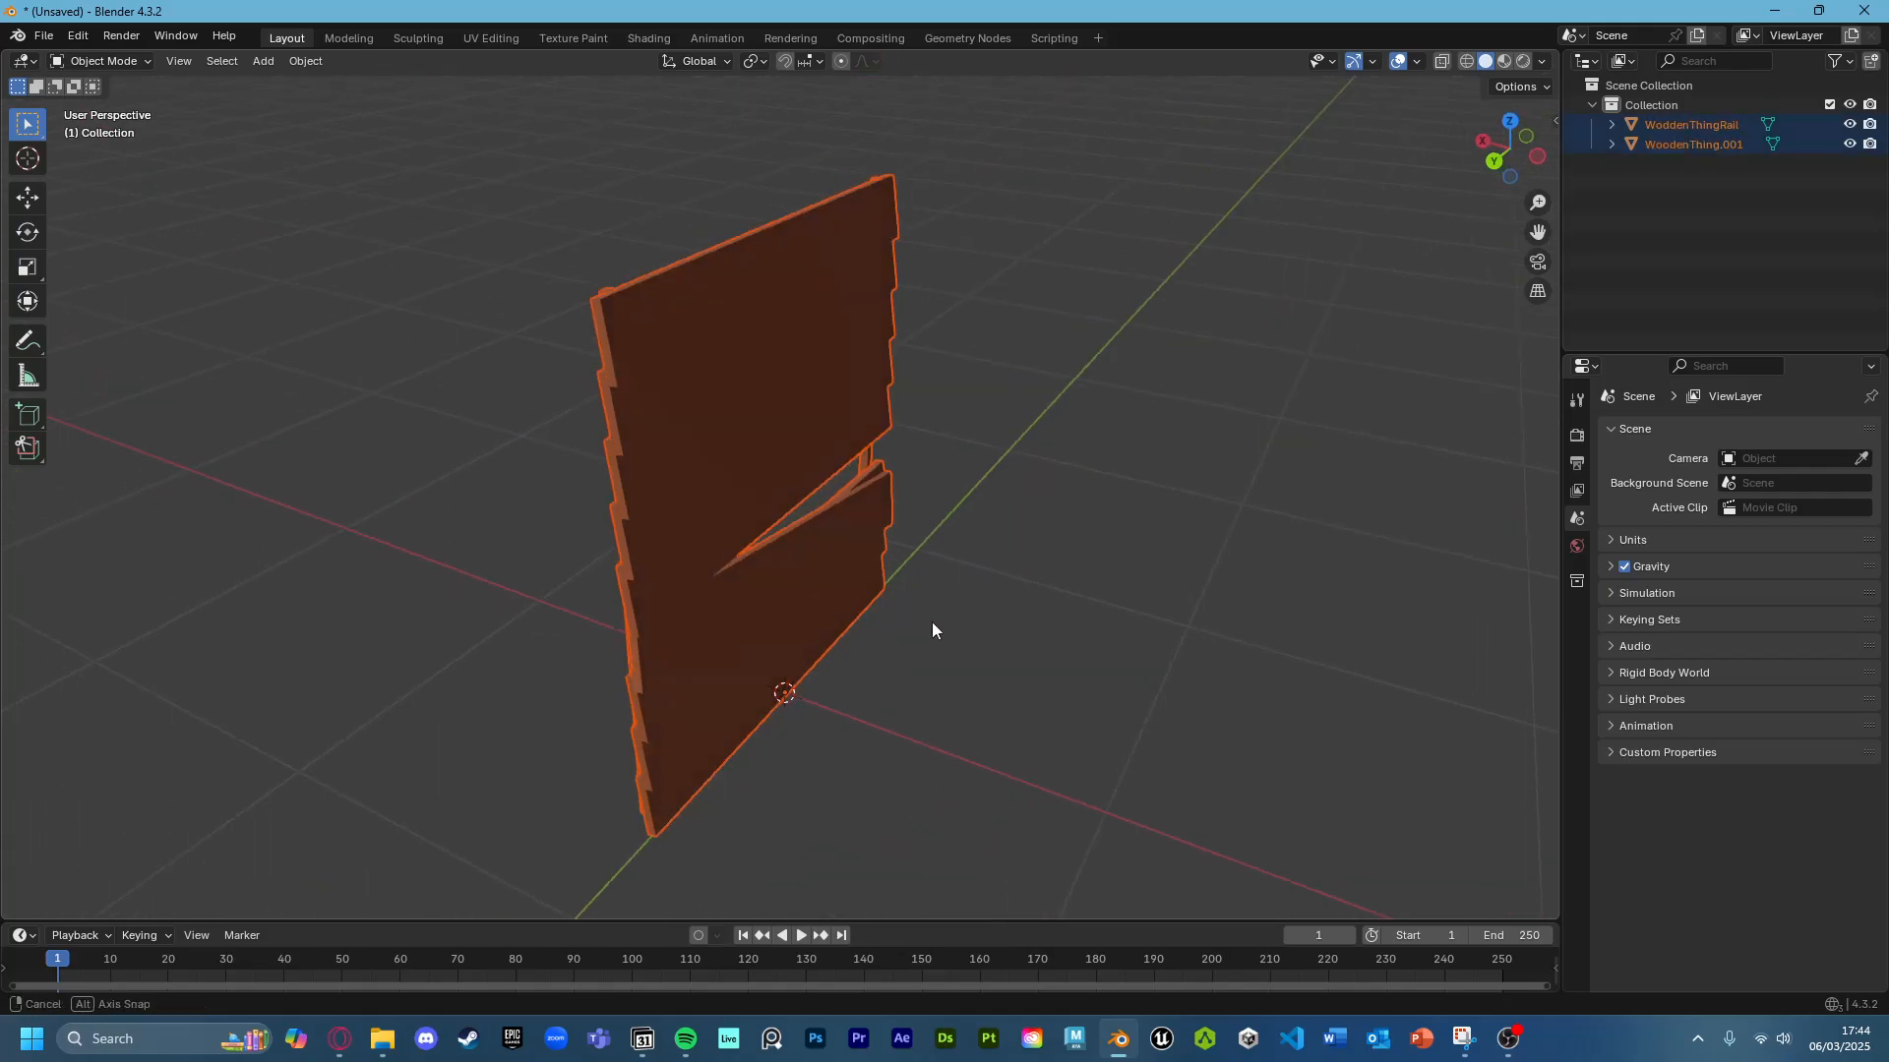
pyautogui.moveTo(931, 621)
pyautogui.mouseDown(button='middle')
pyautogui.moveTo(1013, 590)
pyautogui.moveTo(931, 594)
pyautogui.mouseUp(button='middle')
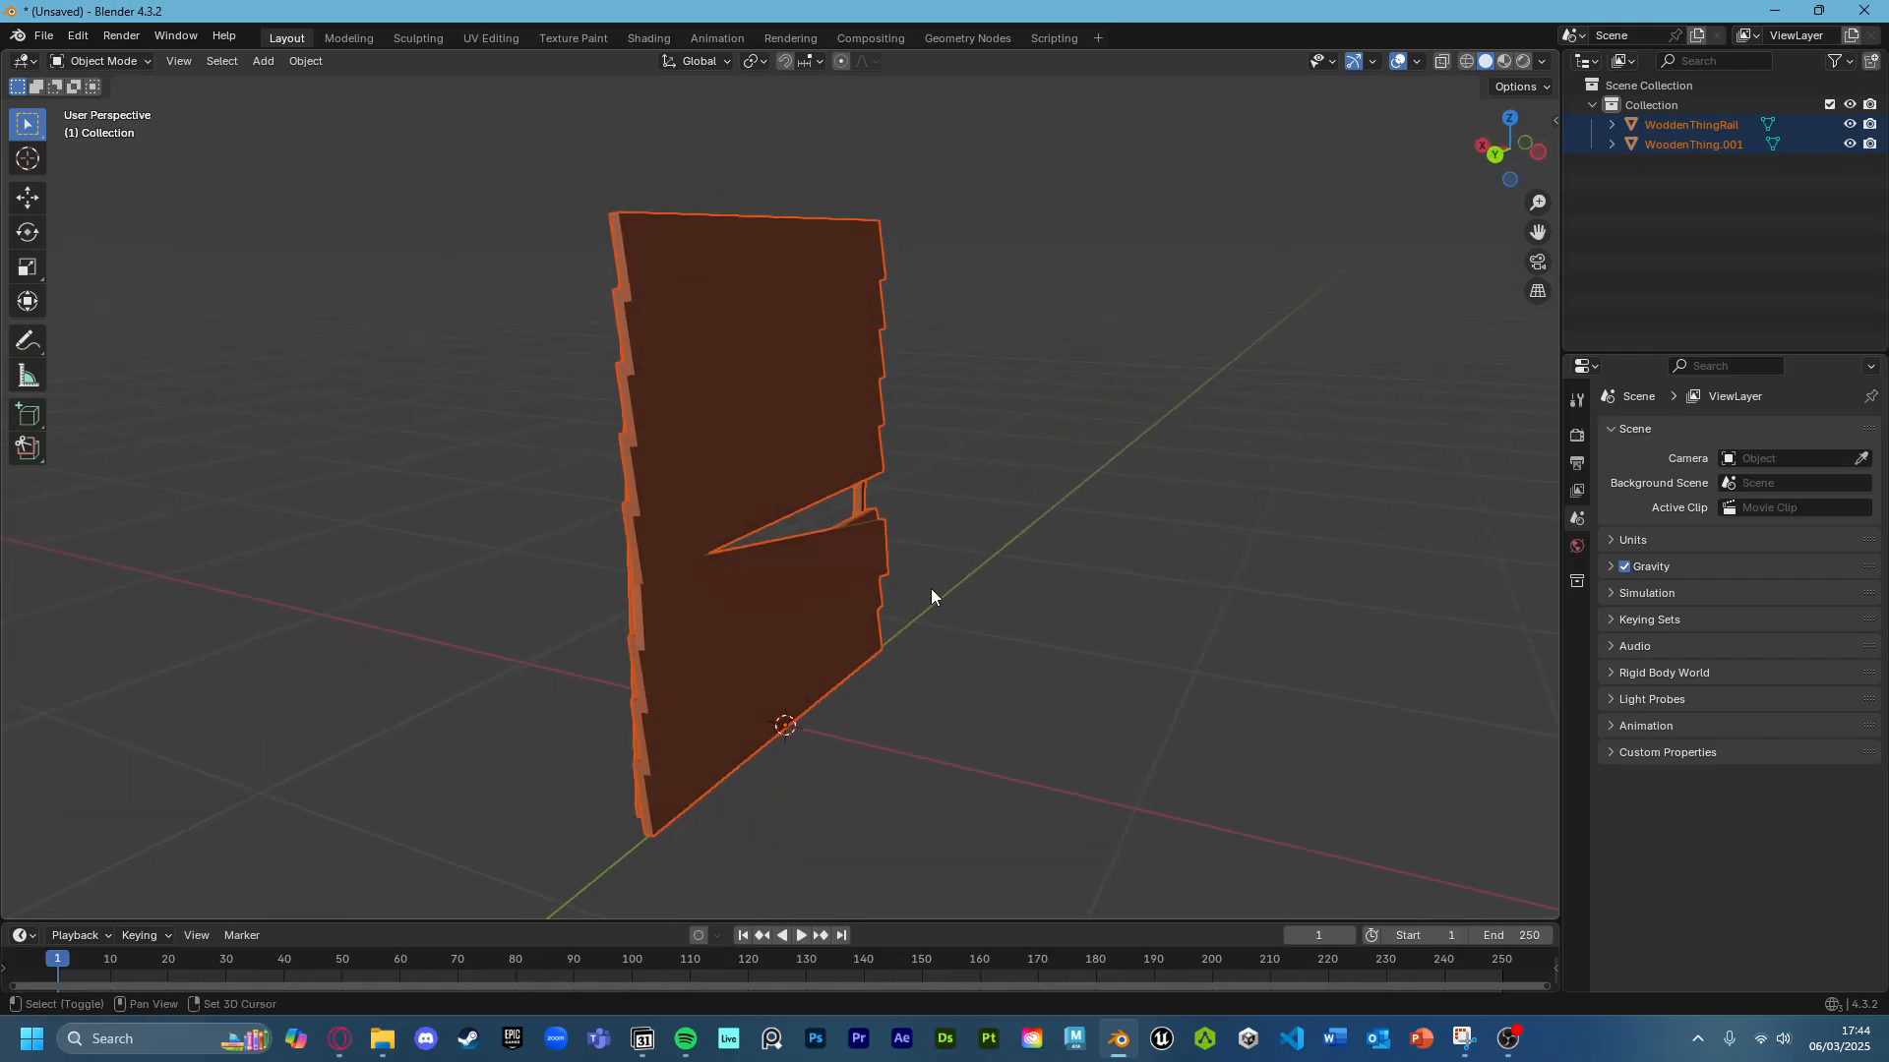
pyautogui.hotkey('shift', 'd')
pyautogui.rightClick(967, 554)
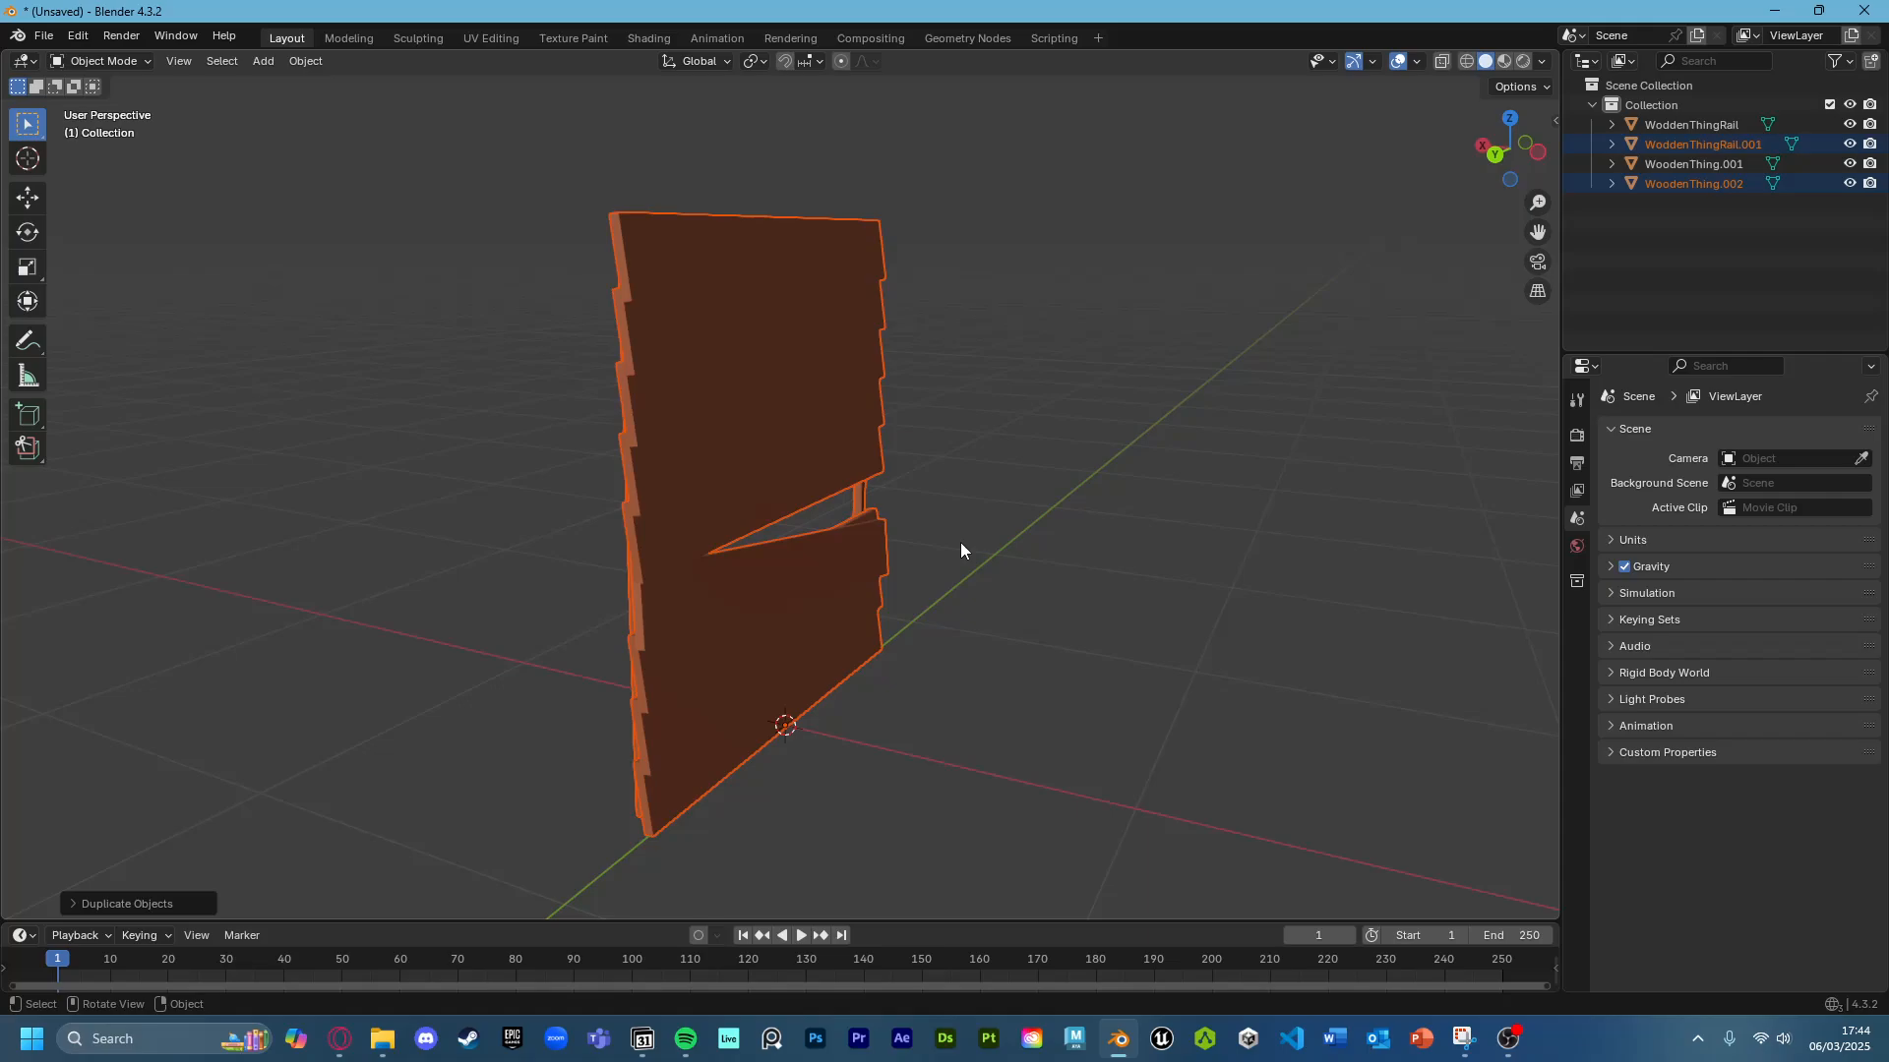
# Move the duplicated objects into a new collection named HighPoly.
pyautogui.press('m')
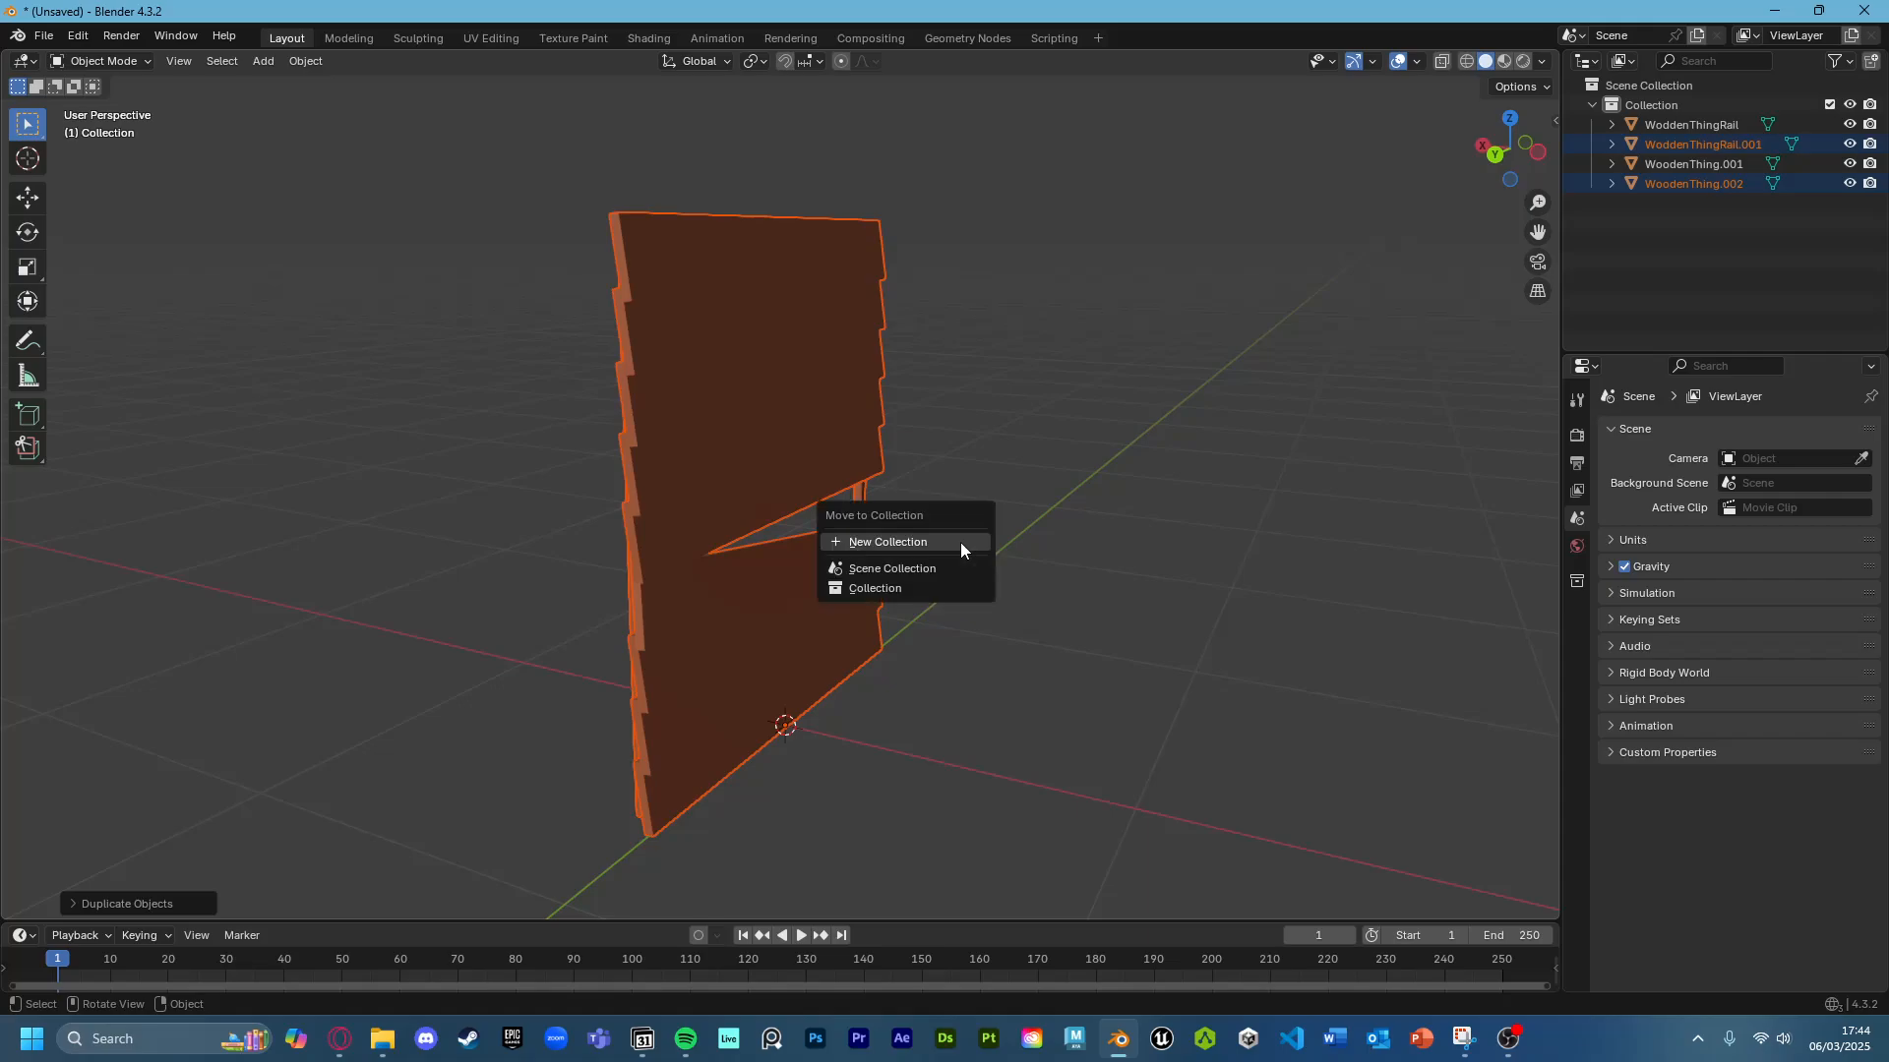
pyautogui.click(960, 541)
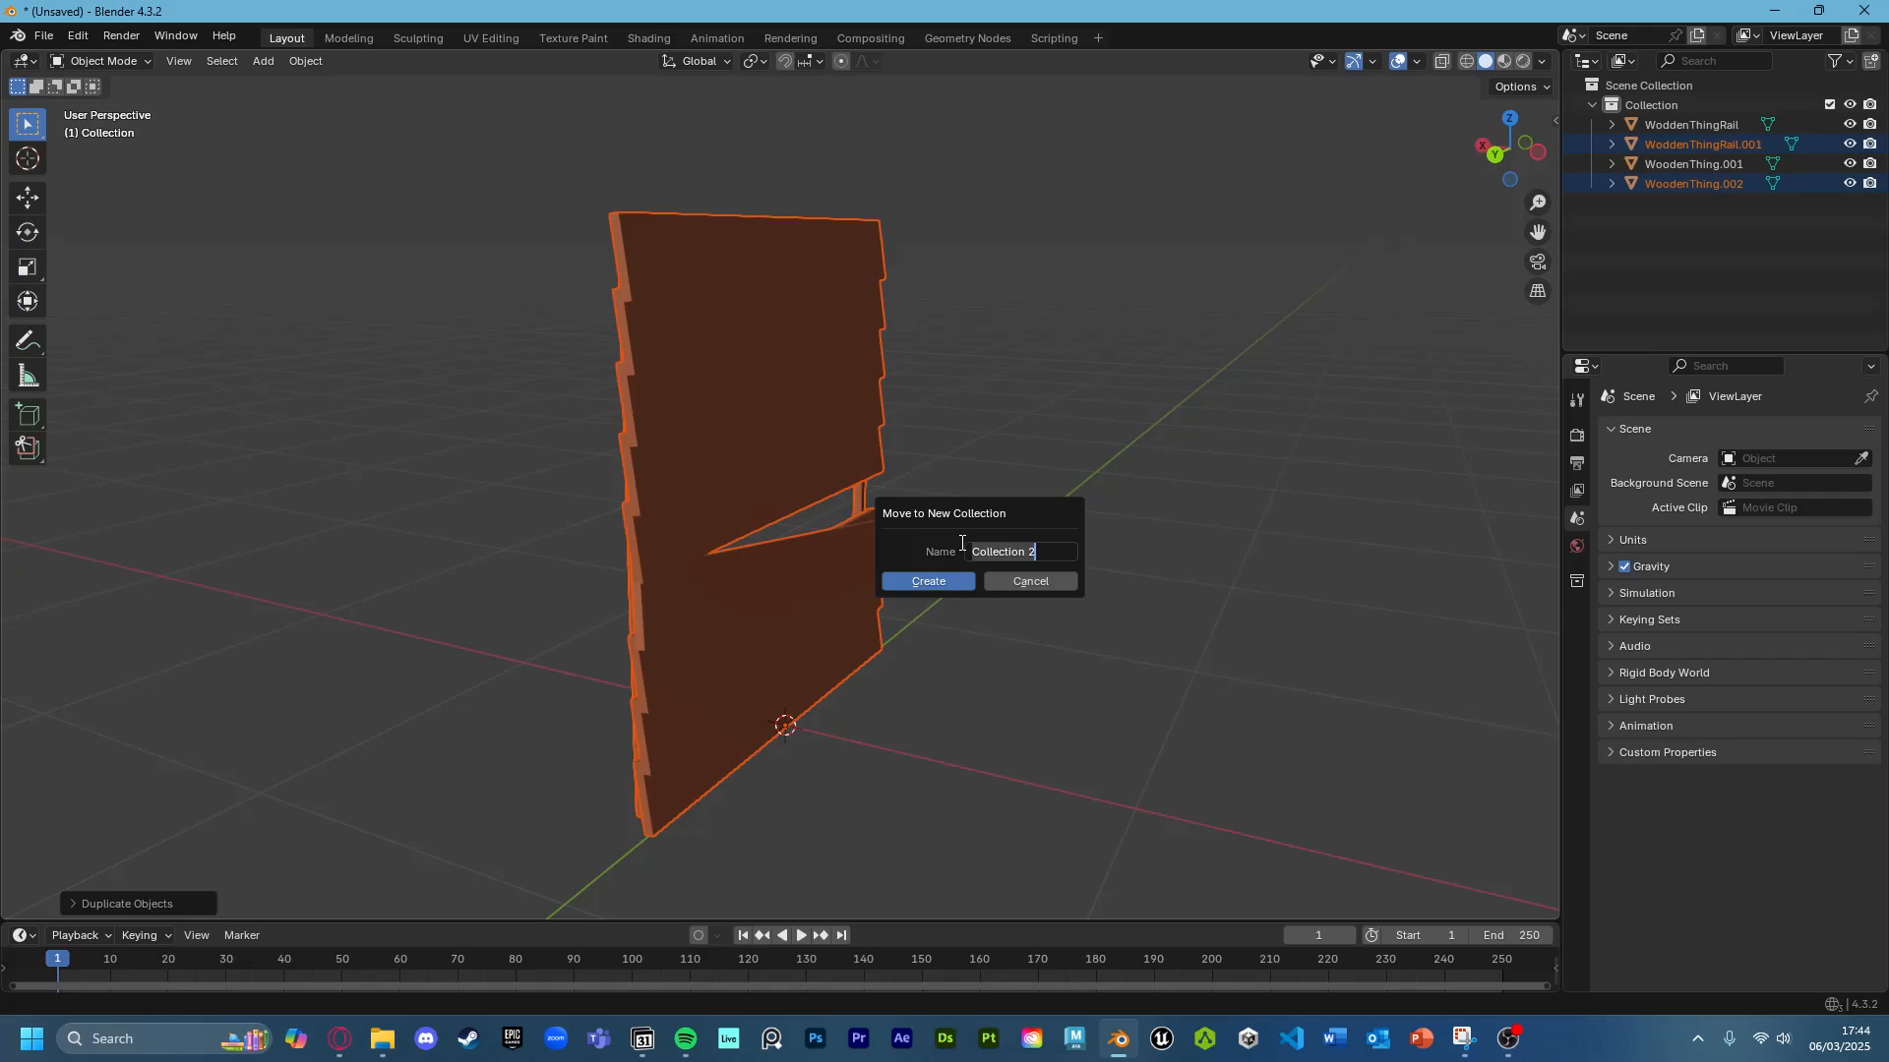
pyautogui.write('HighPoly')
pyautogui.press('Return')
pyautogui.click(971, 588)
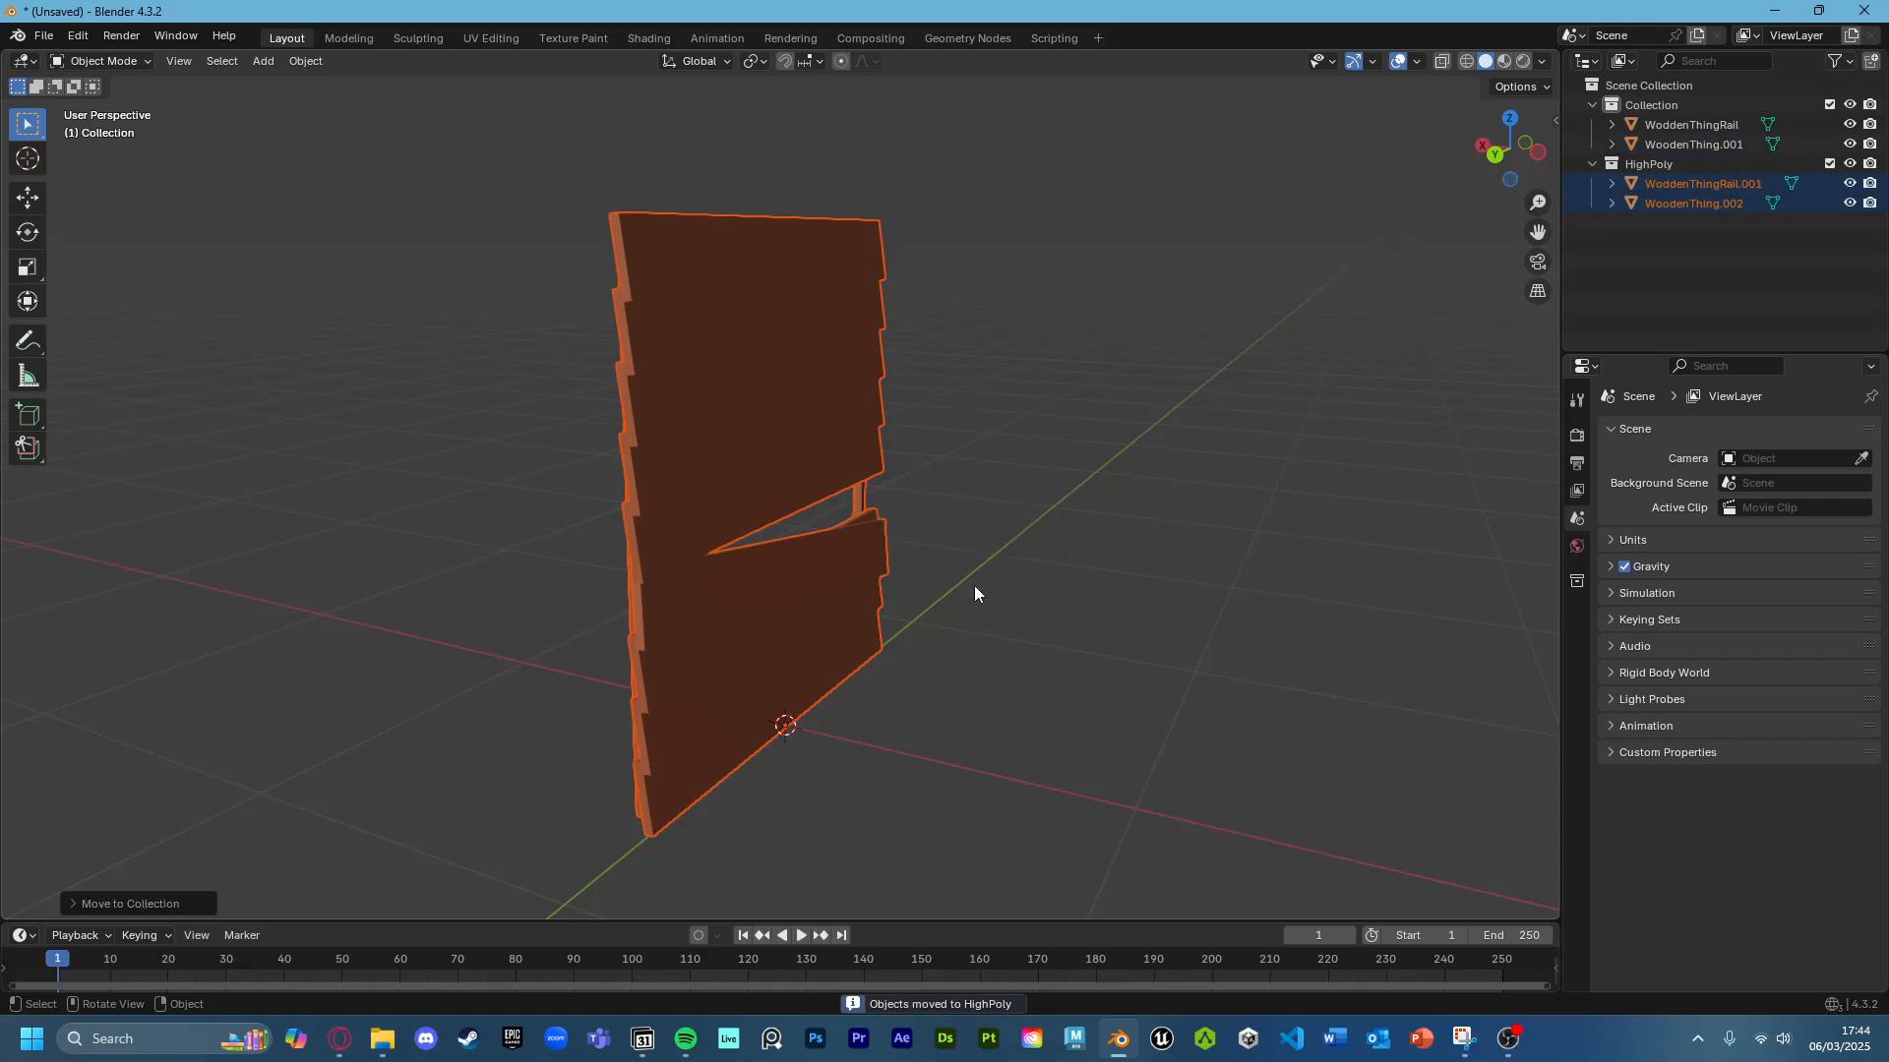
# Move the original rail and plank objects into a new collection named Lowpoly and exclude that collection from the view layer.
pyautogui.click(1690, 124)
pyautogui.keyDown('shift'); pyautogui.click(1670, 145); pyautogui.keyUp('shift')
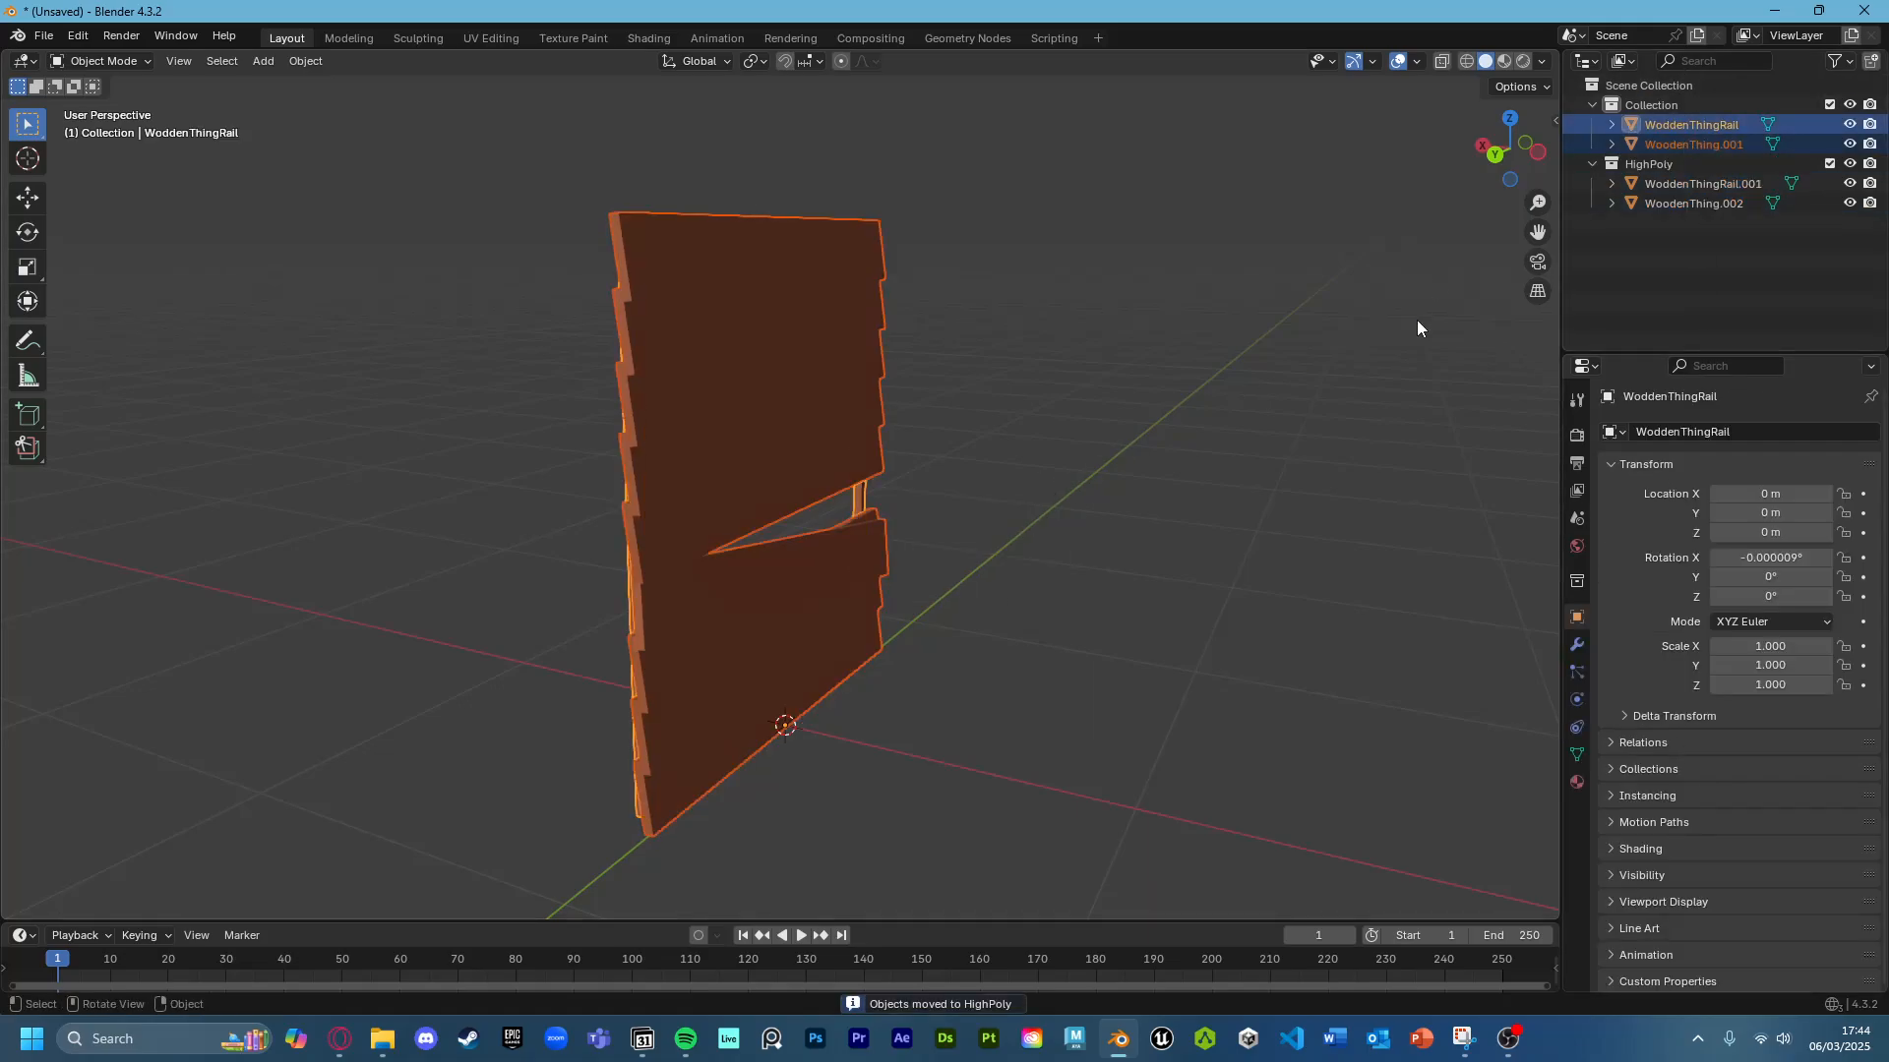
pyautogui.press('m')
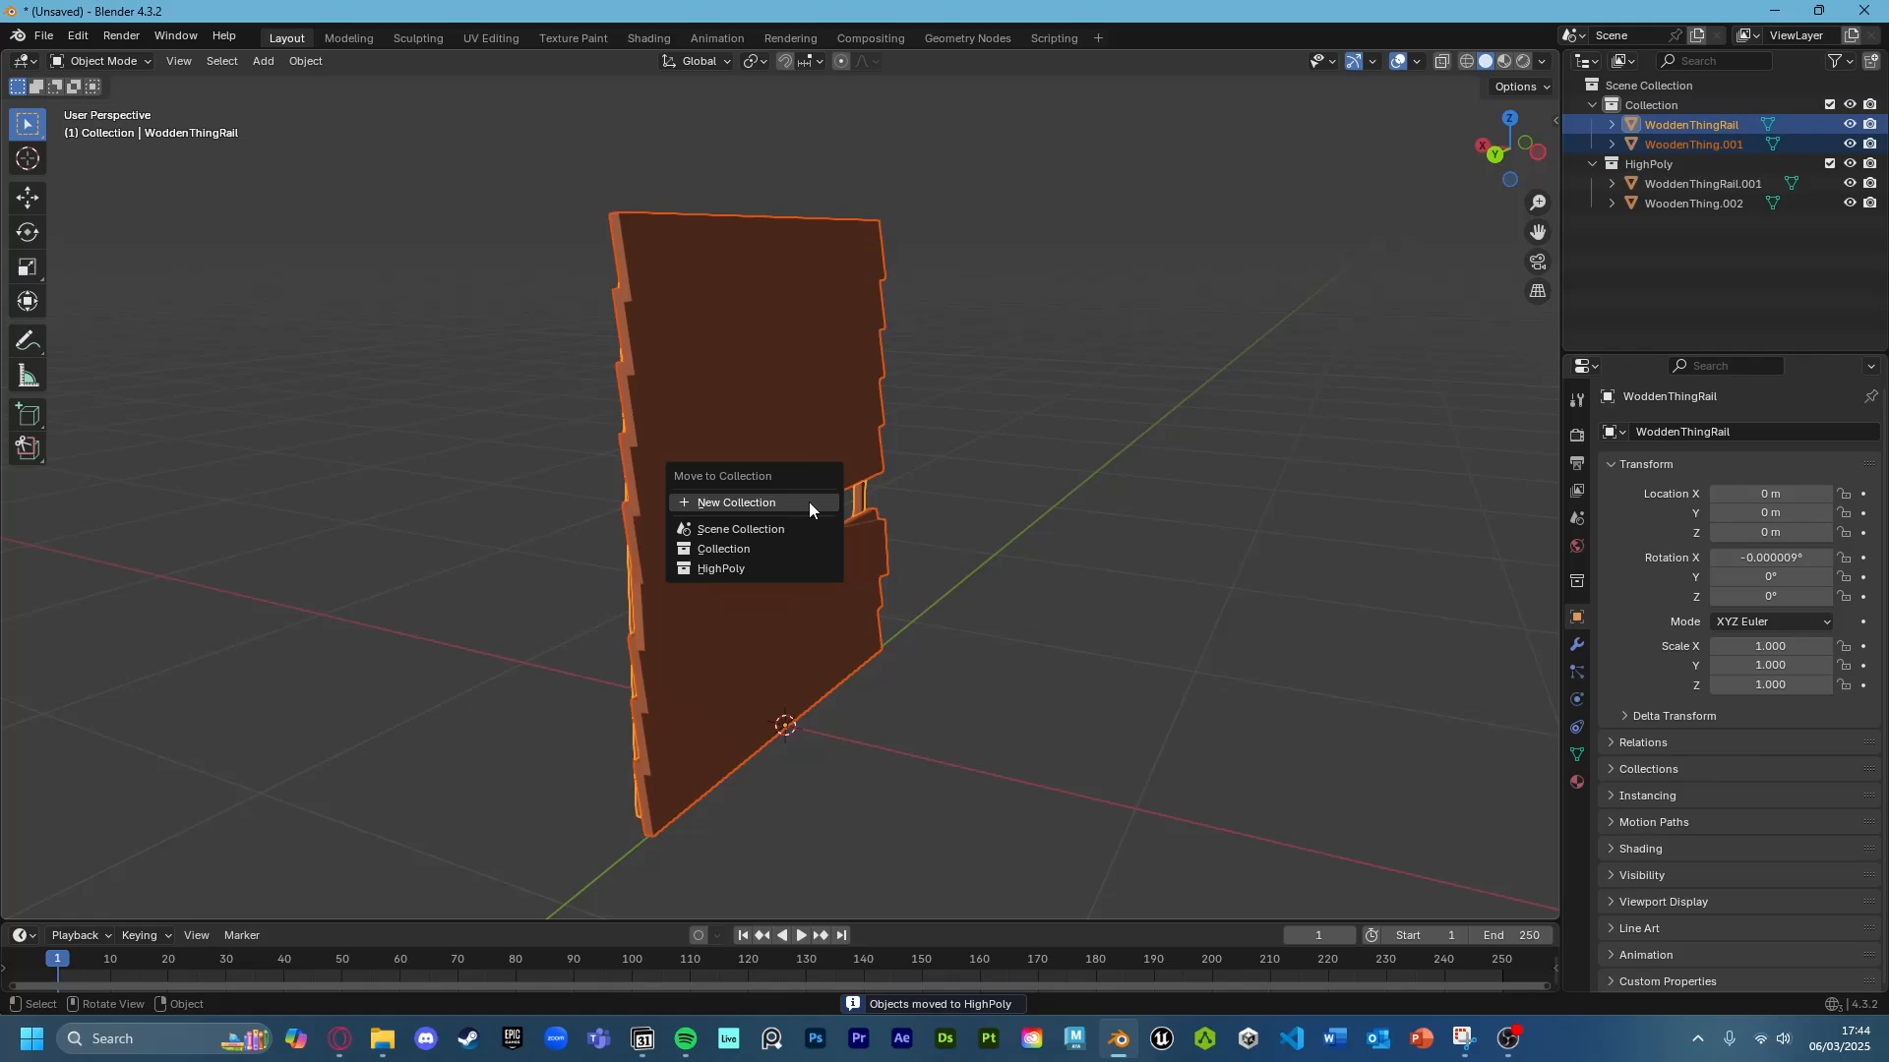
pyautogui.click(809, 504)
pyautogui.write('LowpOly')
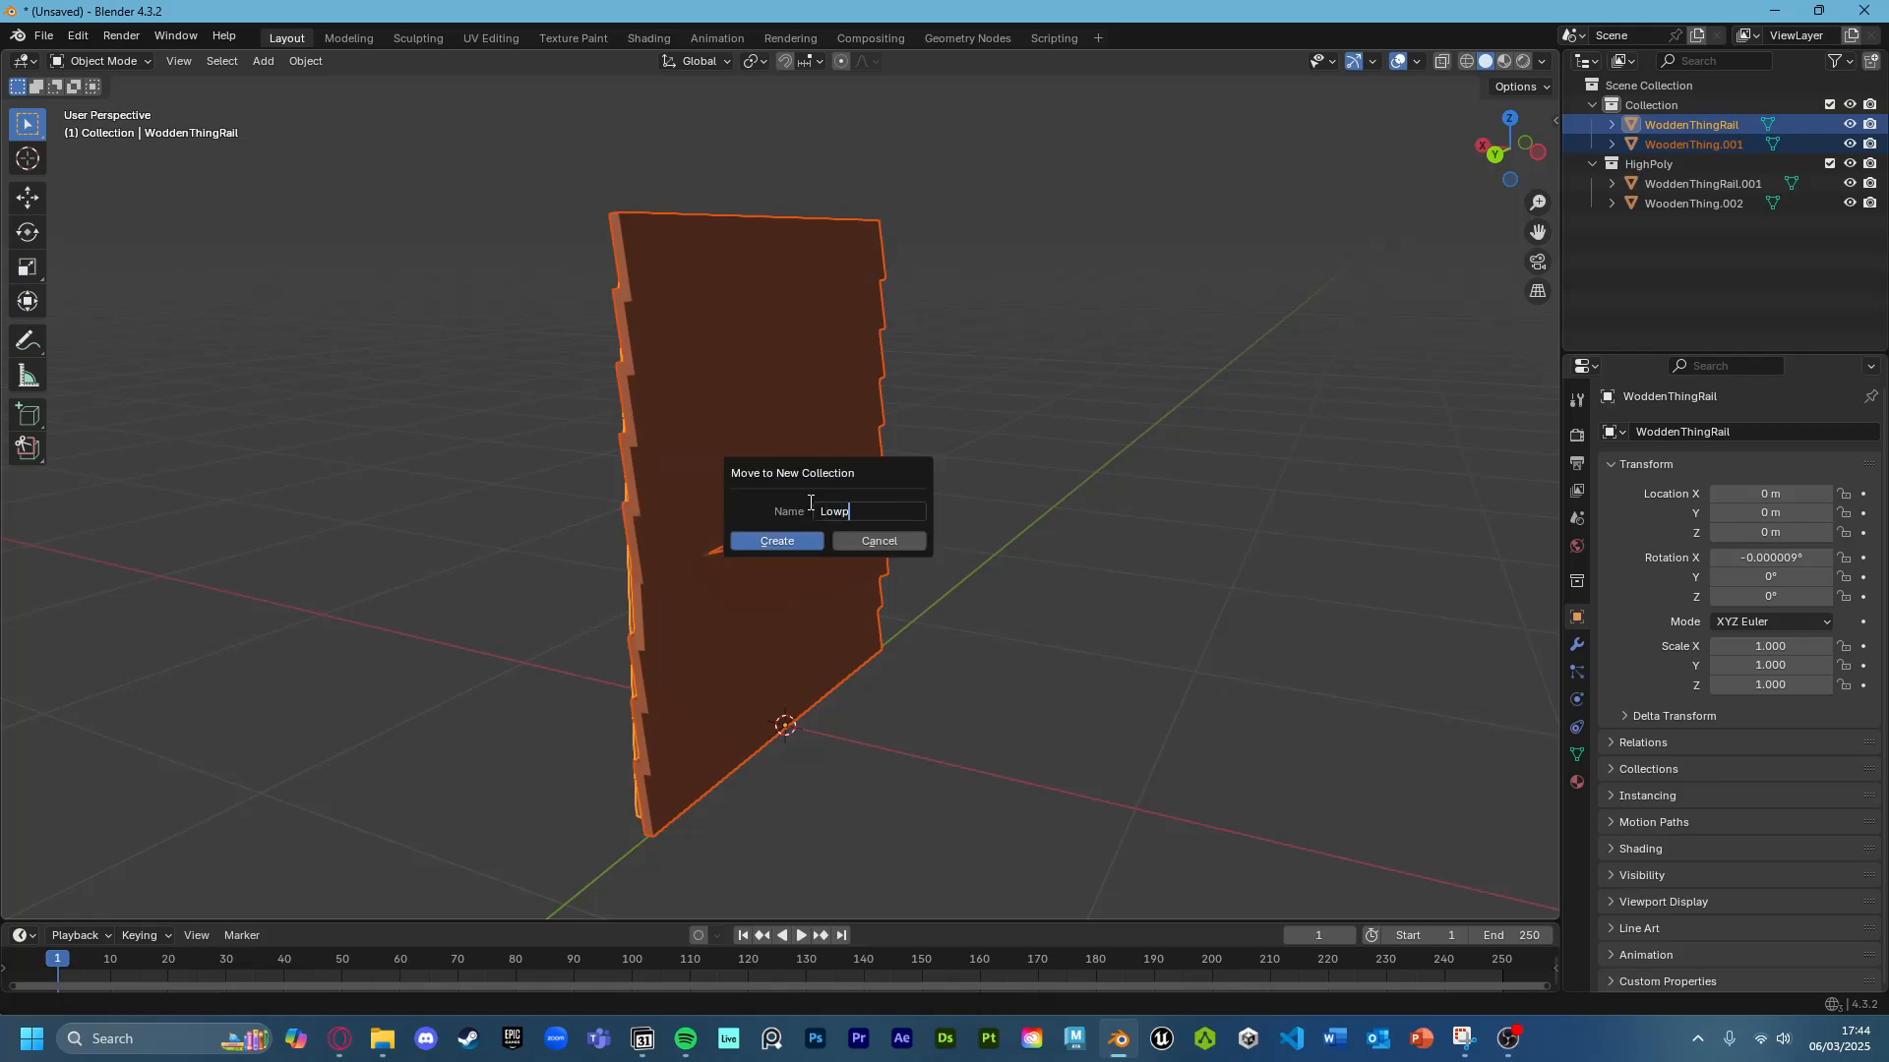
pyautogui.press('Left')
pyautogui.press('Left')
pyautogui.press('BackSpace')
pyautogui.write('o')
pyautogui.press('Return')
pyautogui.click(787, 541)
pyautogui.click(1830, 184)
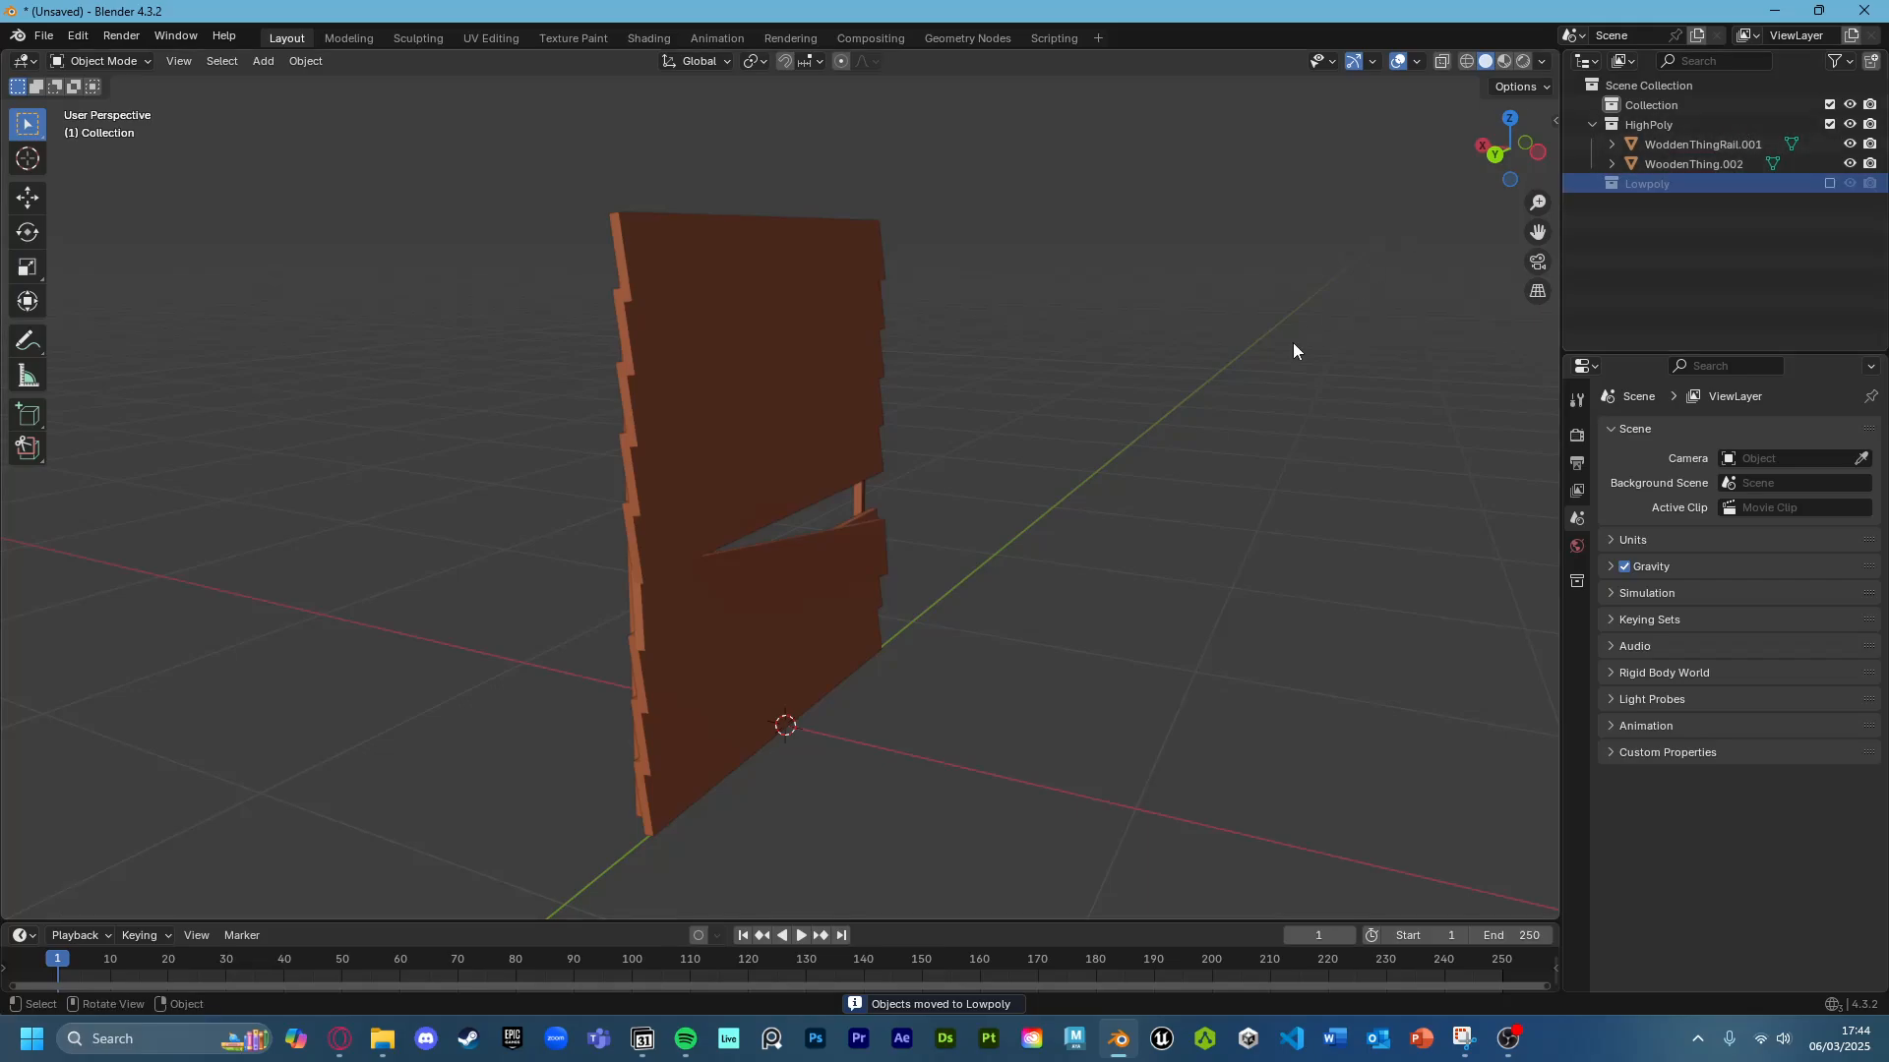
# Select the high-poly planks object and show its modifier settings.
pyautogui.scroll(4, 789, 364)
pyautogui.click(757, 366)
pyautogui.scroll(-1, 722, 366)
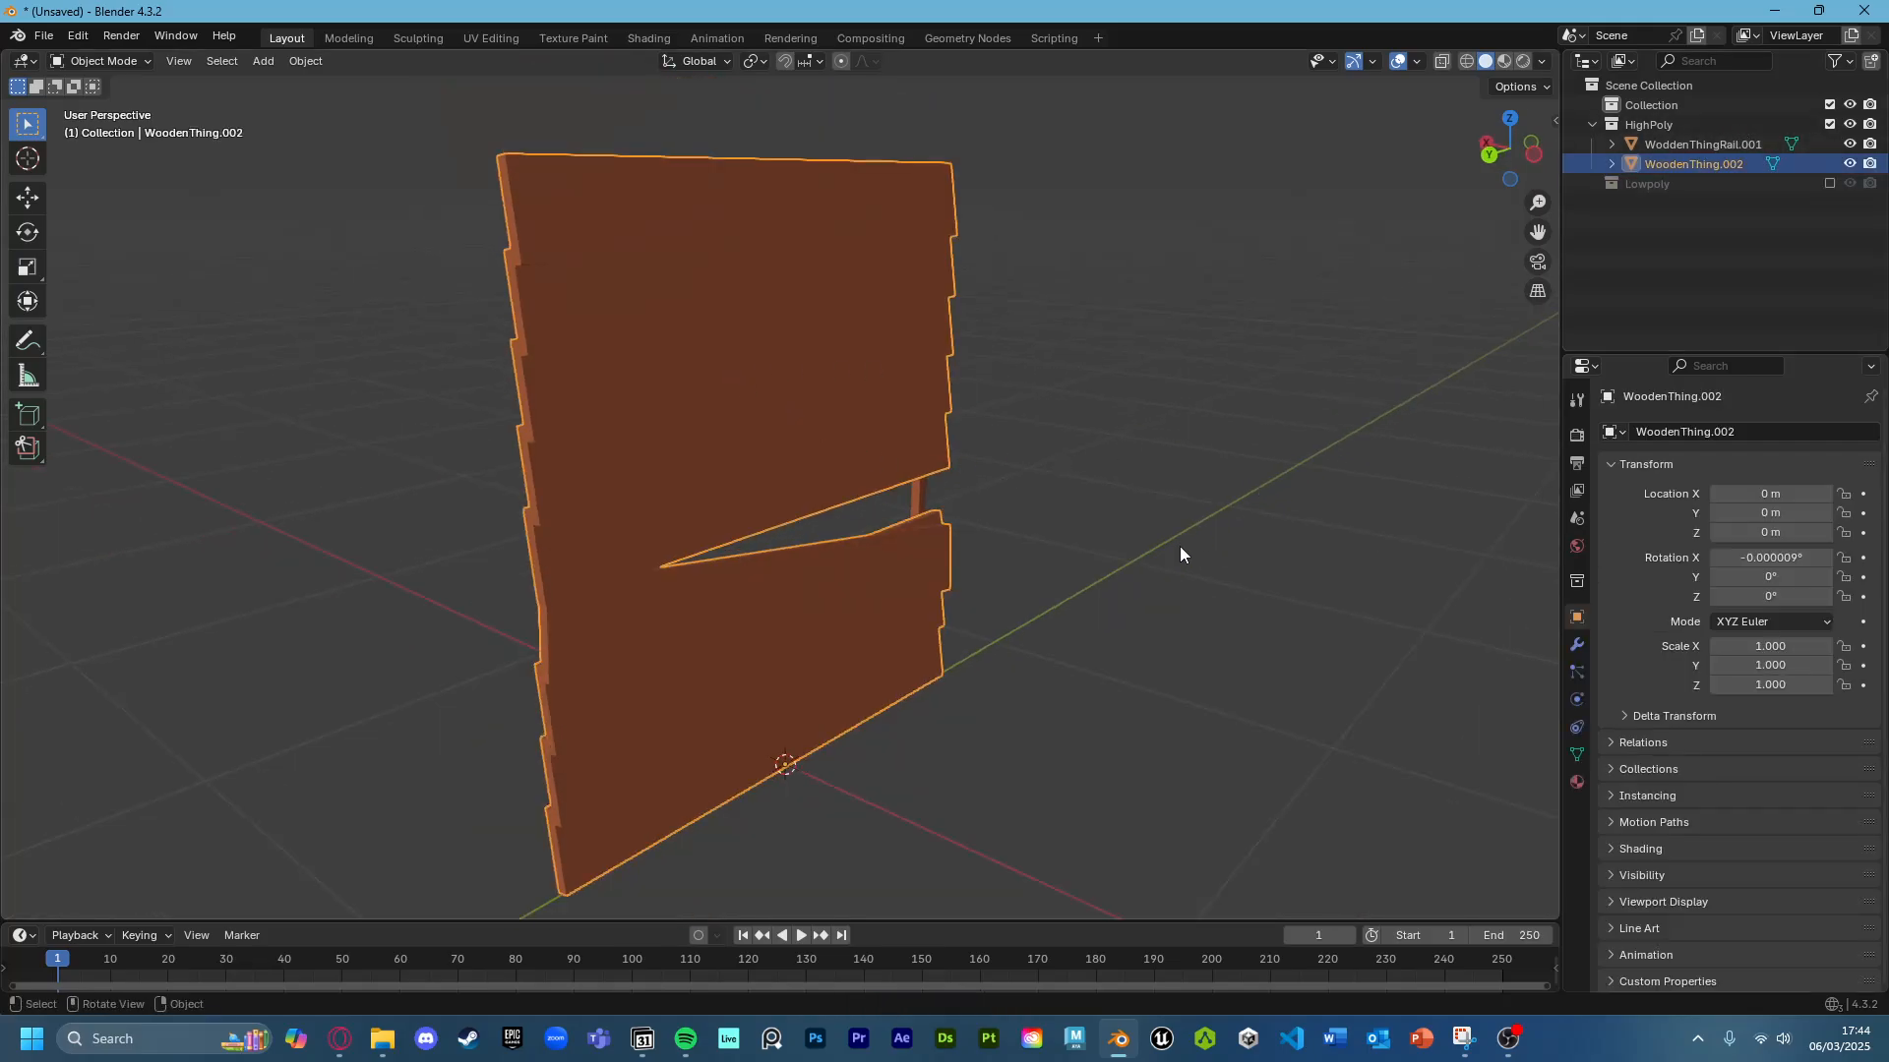
pyautogui.click(1577, 645)
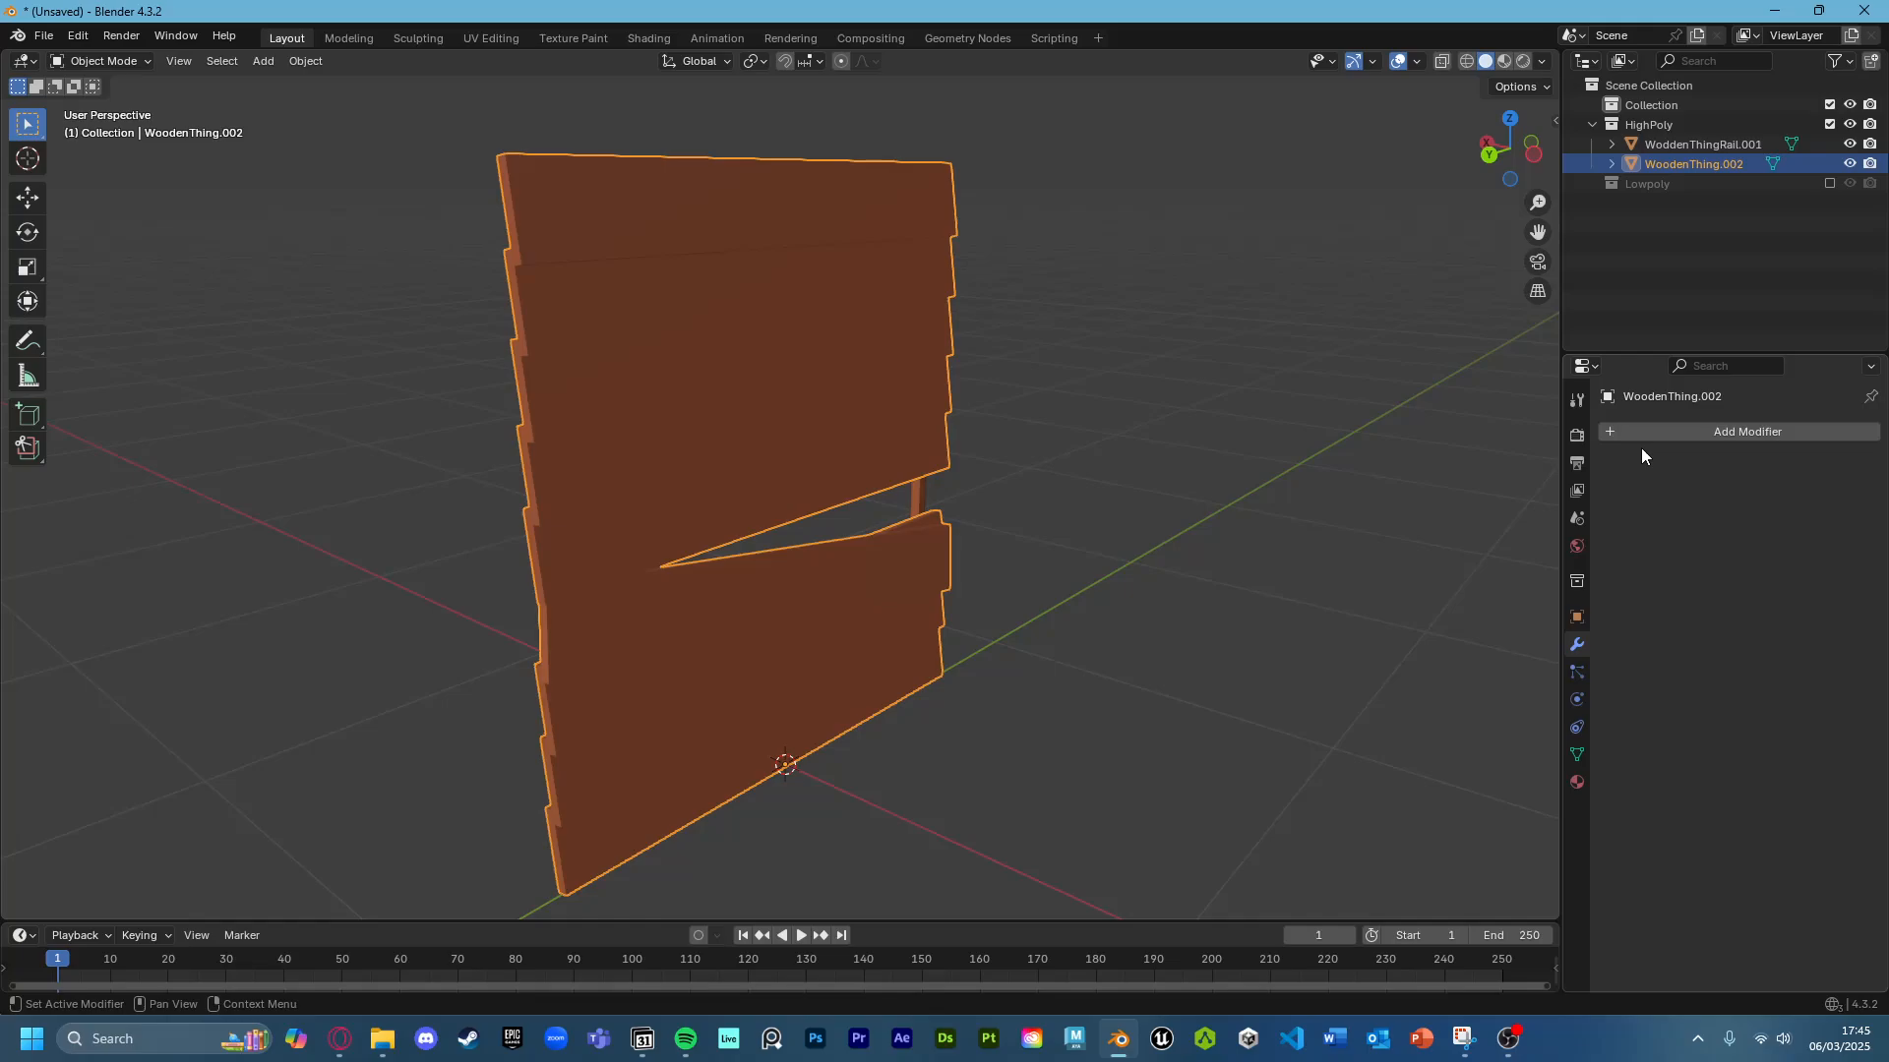
pyautogui.scroll(4, 784, 547)
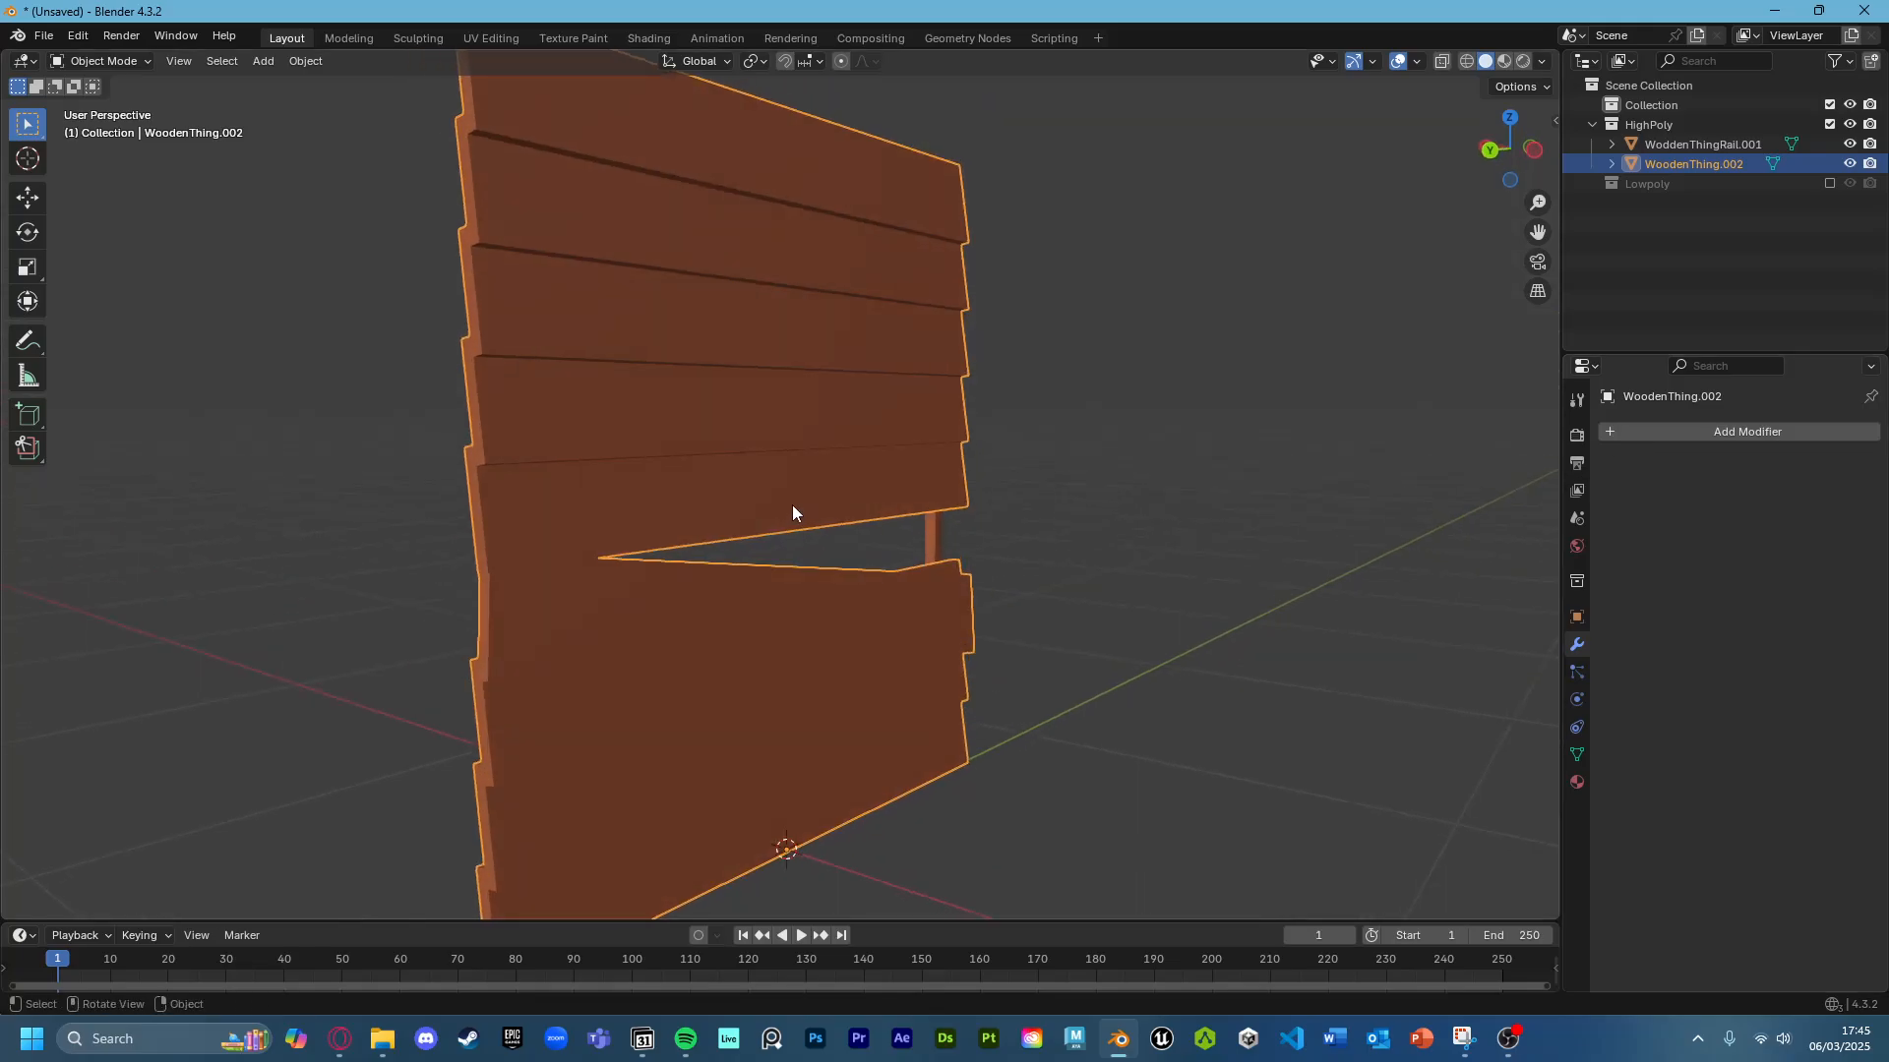
pyautogui.scroll(2, 792, 504)
pyautogui.moveTo(721, 492); pyautogui.dragTo(802, 482, button='middle')
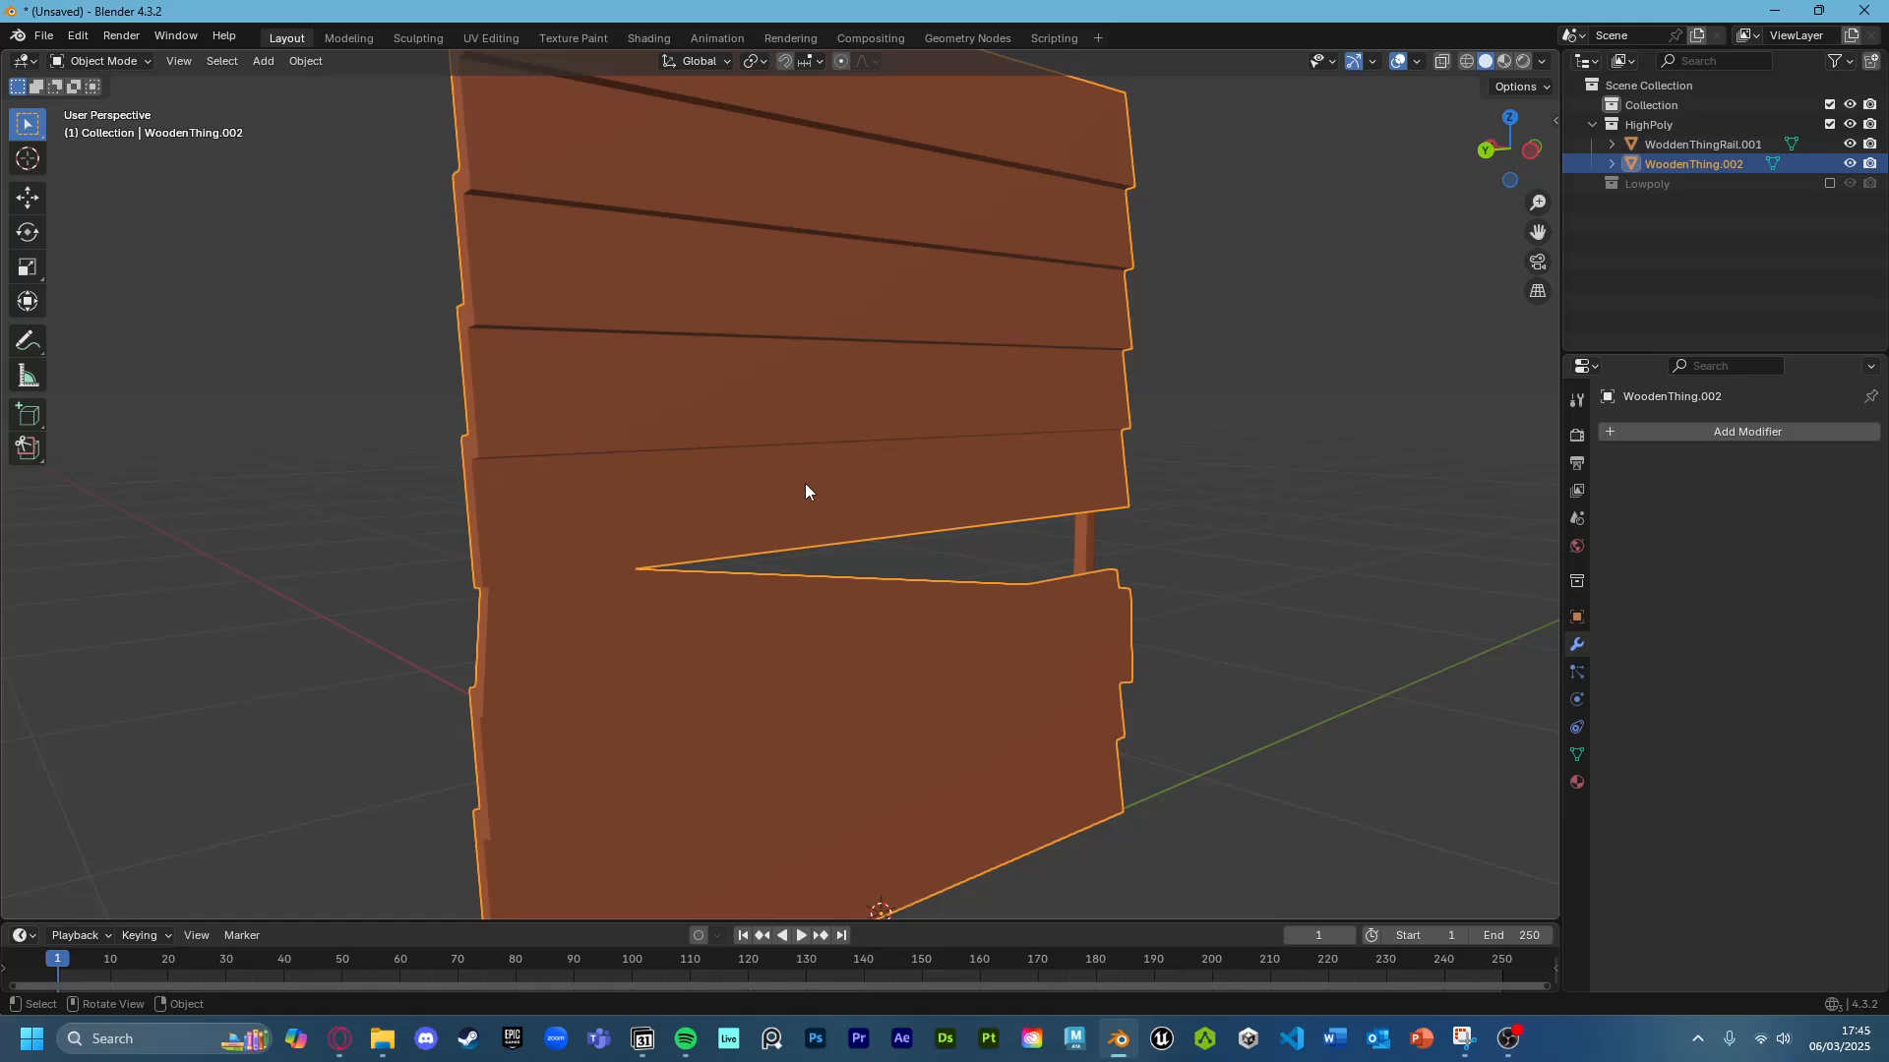
pyautogui.click(1668, 431)
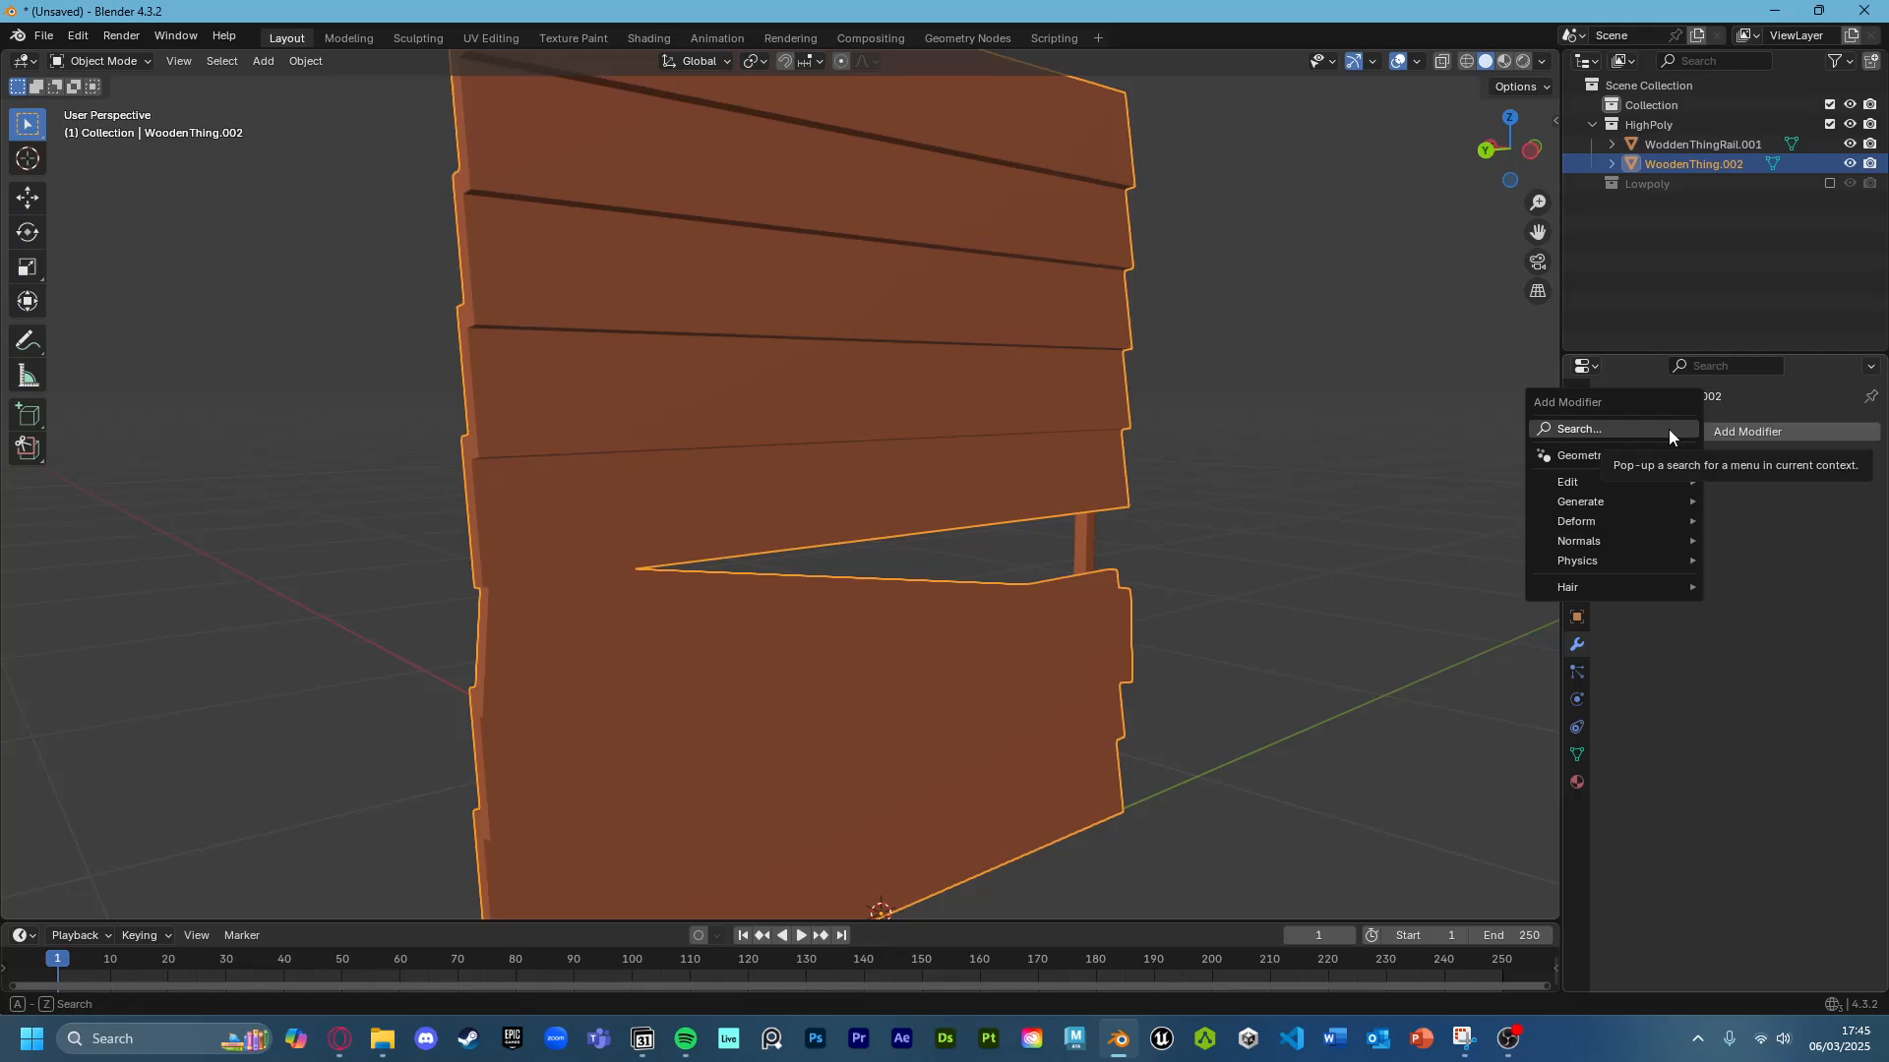
pyautogui.click(1668, 429)
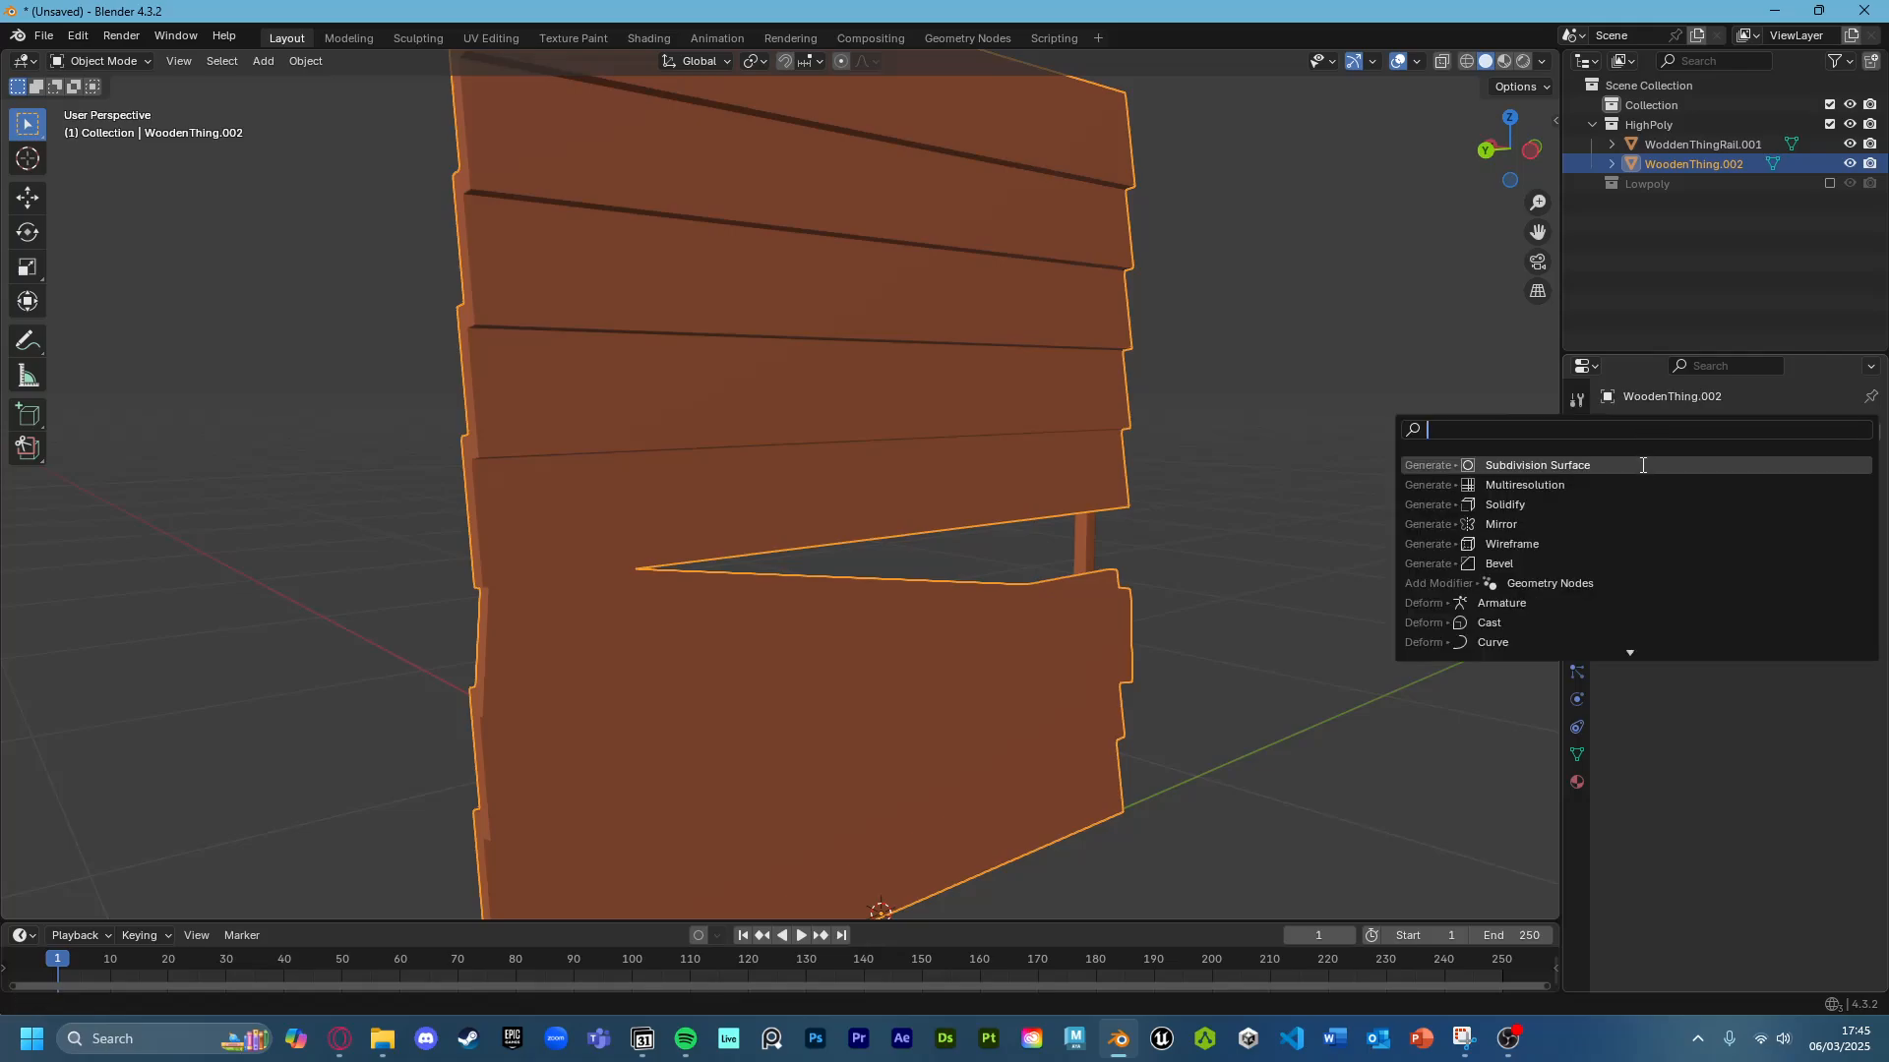
pyautogui.press('Escape')
# Add a Subdivision Surface modifier to the planks and set its viewport level to 3.
pyautogui.click(1720, 434)
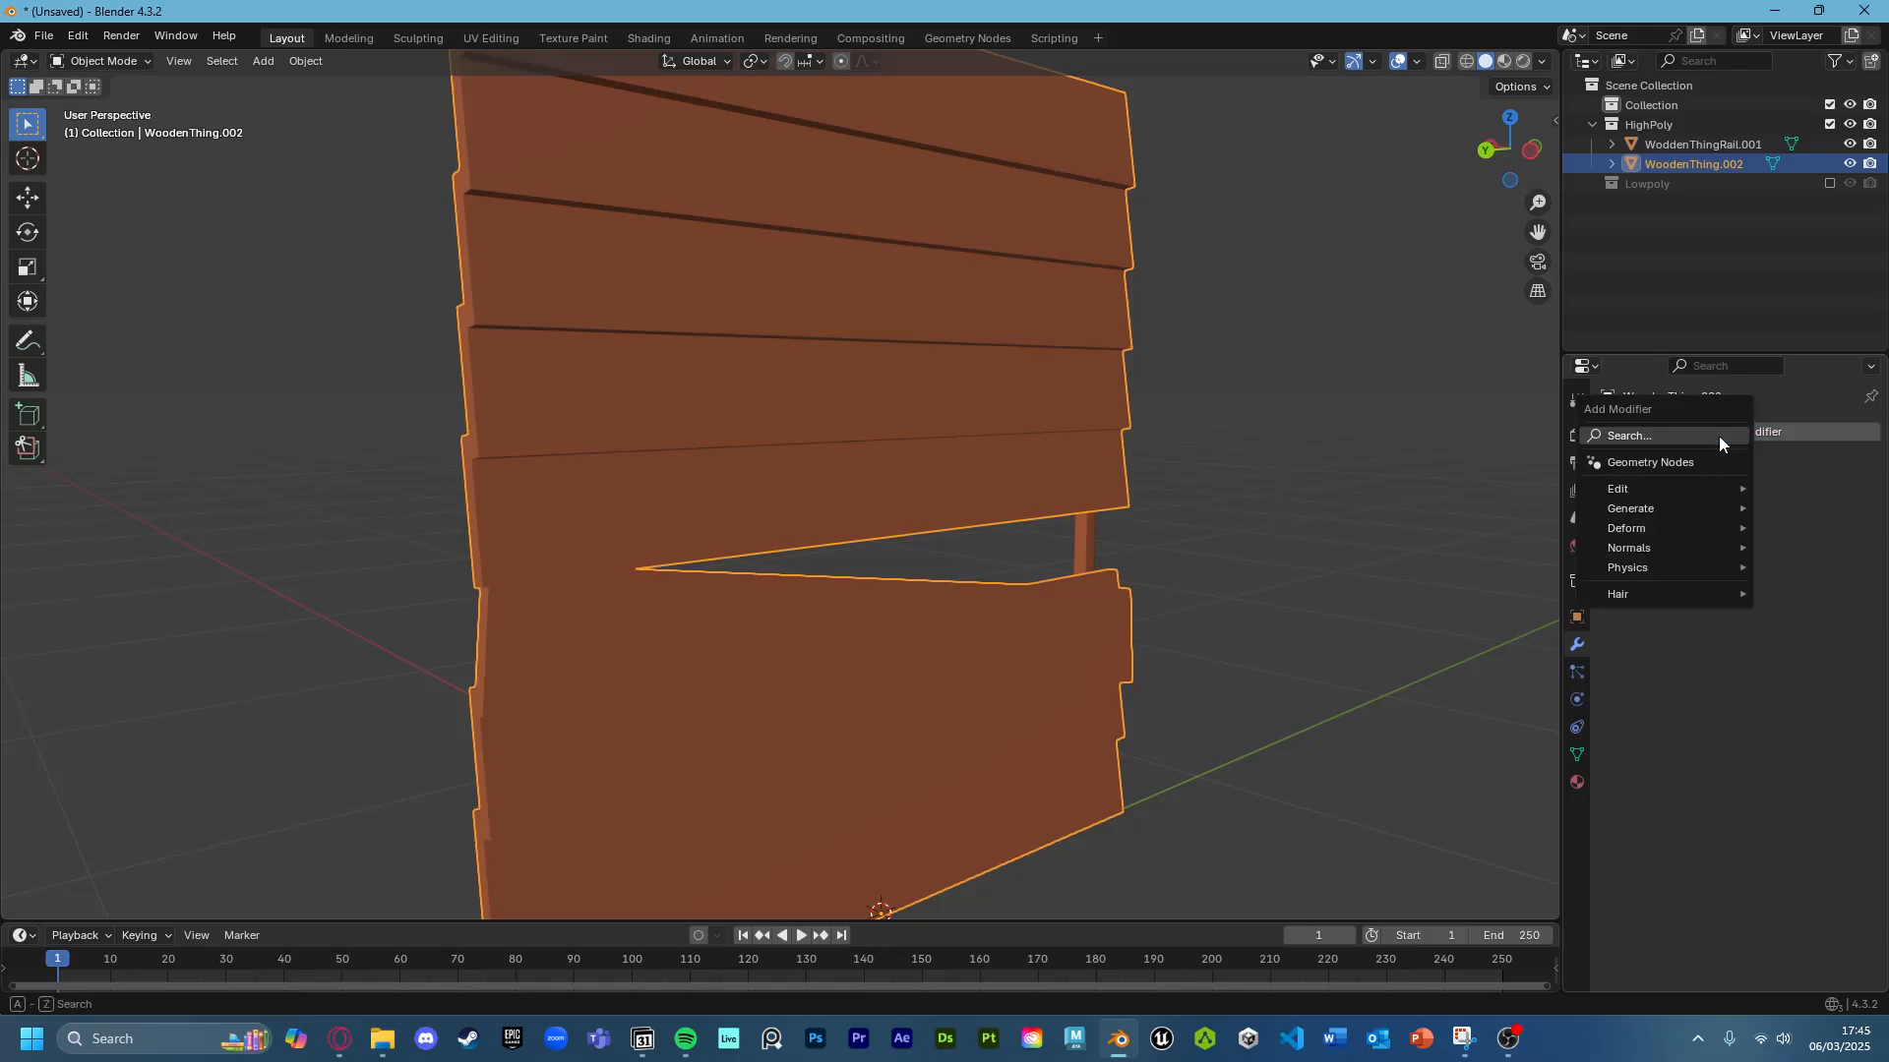
pyautogui.click(1720, 434)
pyautogui.click(1614, 480)
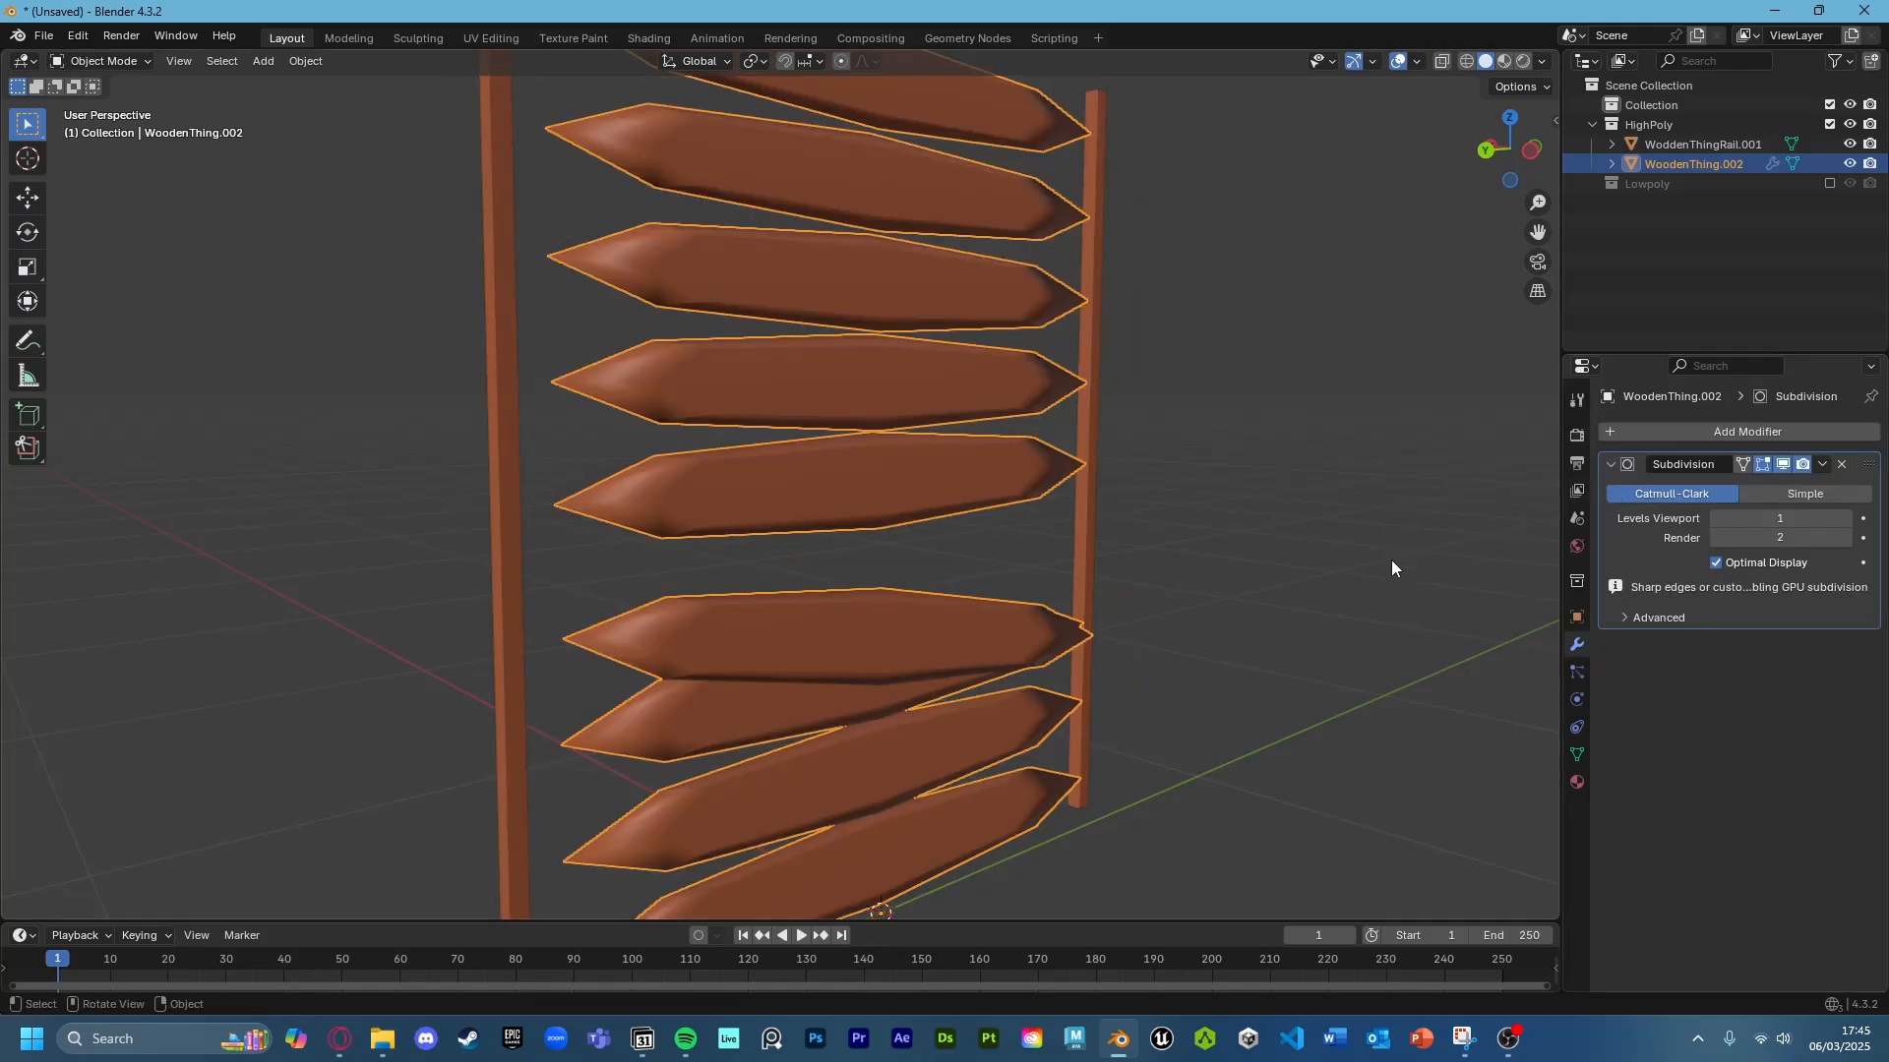
pyautogui.scroll(2, 1112, 581)
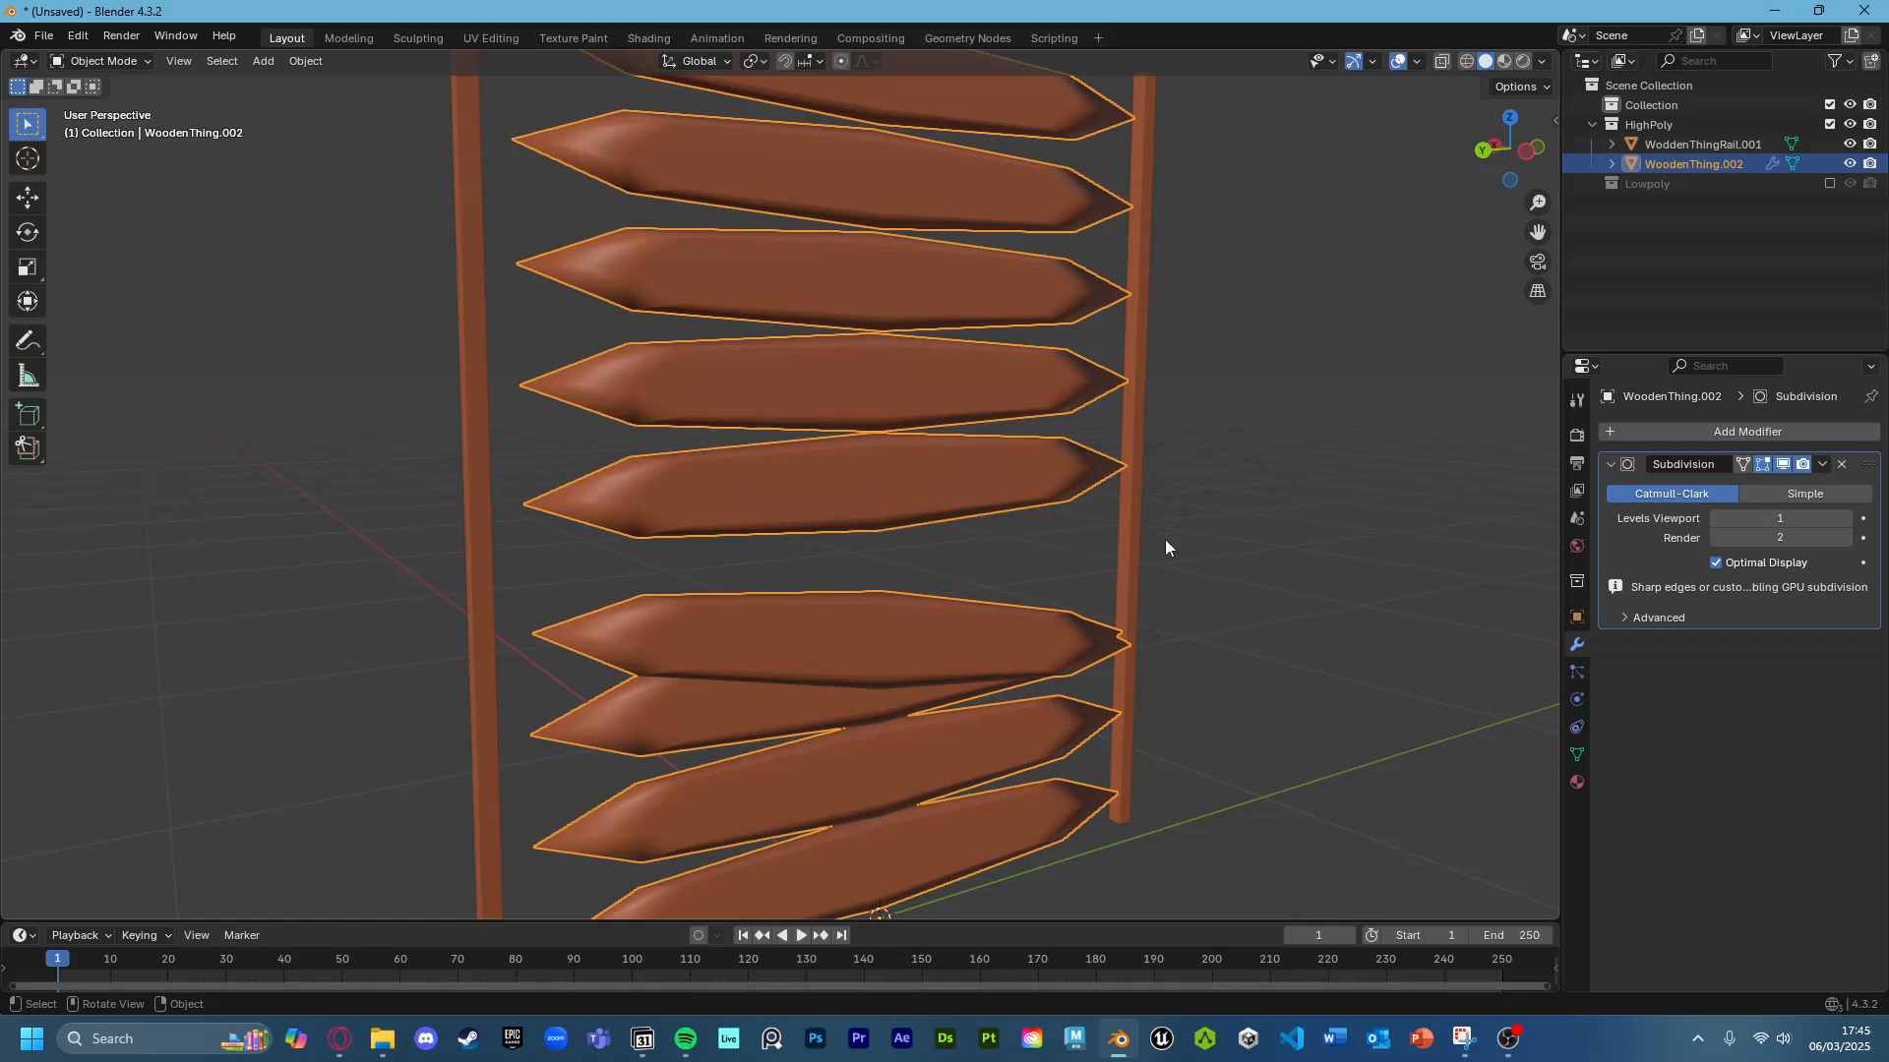
pyautogui.scroll(-2, 1048, 523)
pyautogui.scroll(2, 1049, 523)
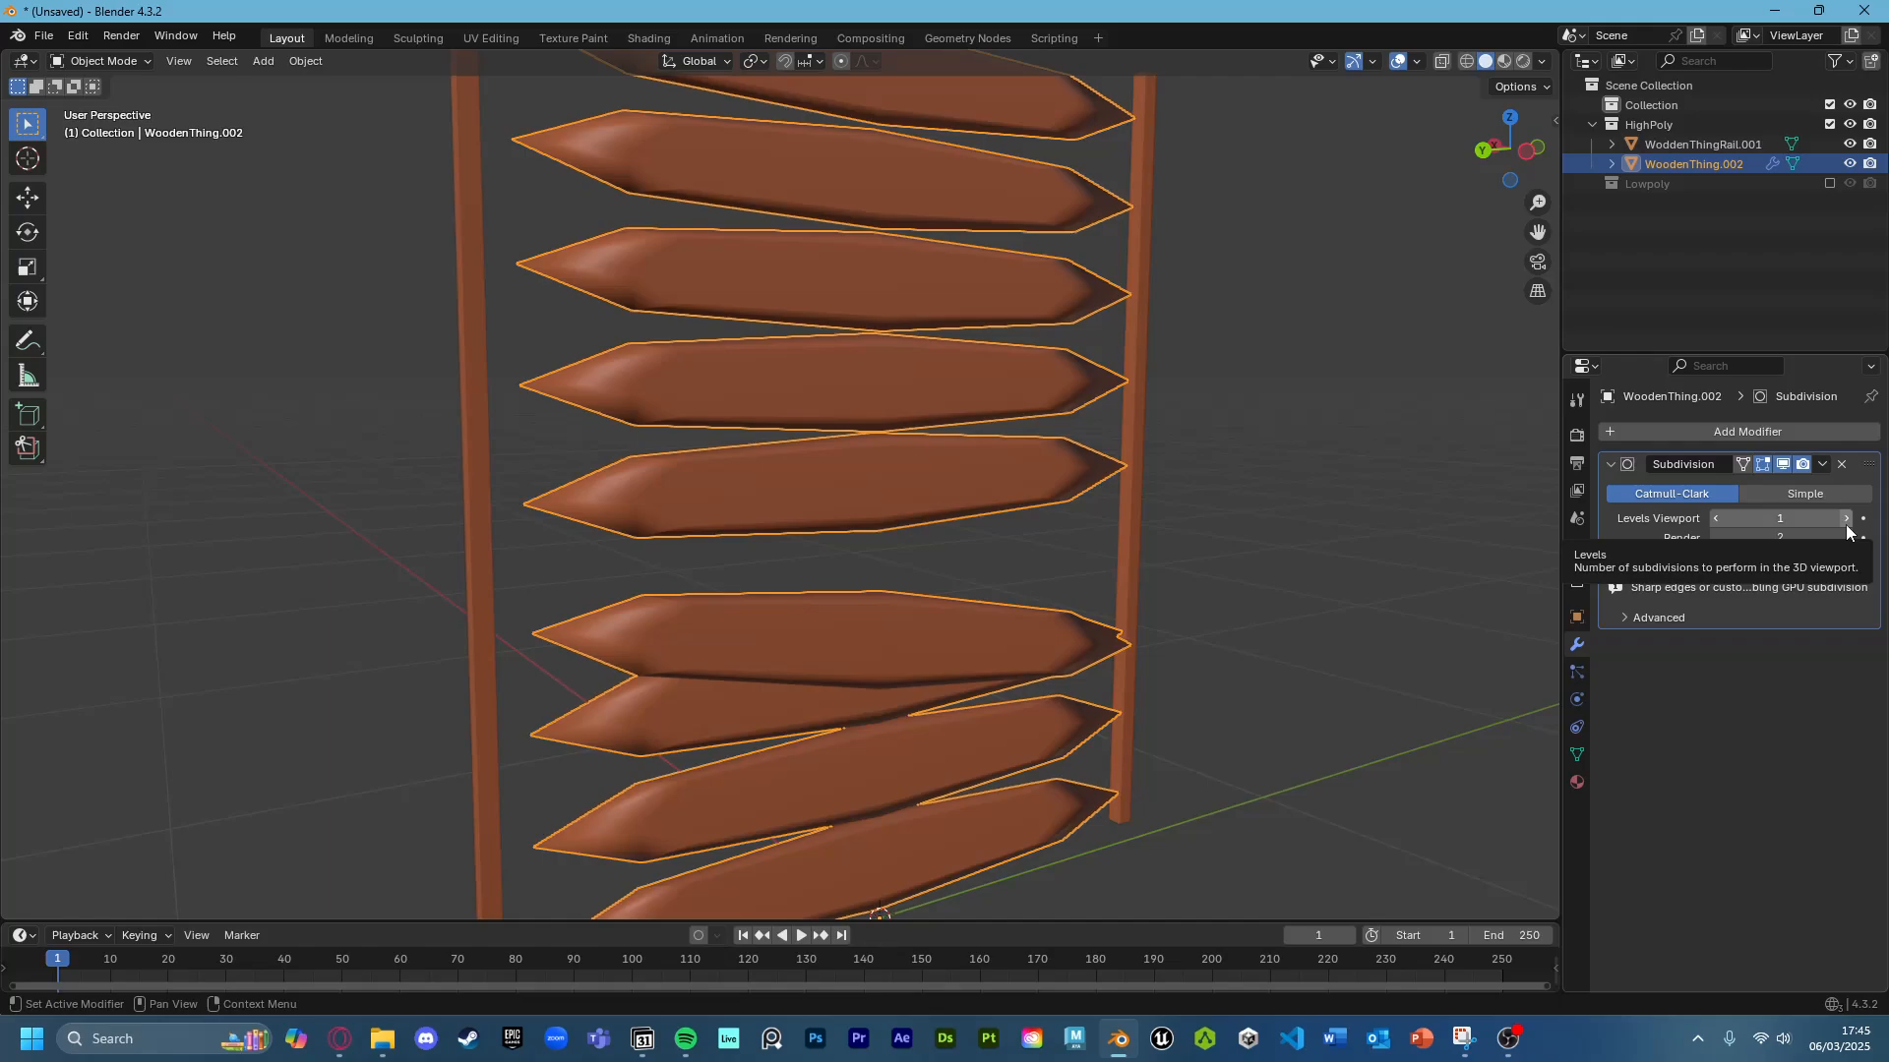
pyautogui.click(1845, 519)
pyautogui.click(1845, 519)
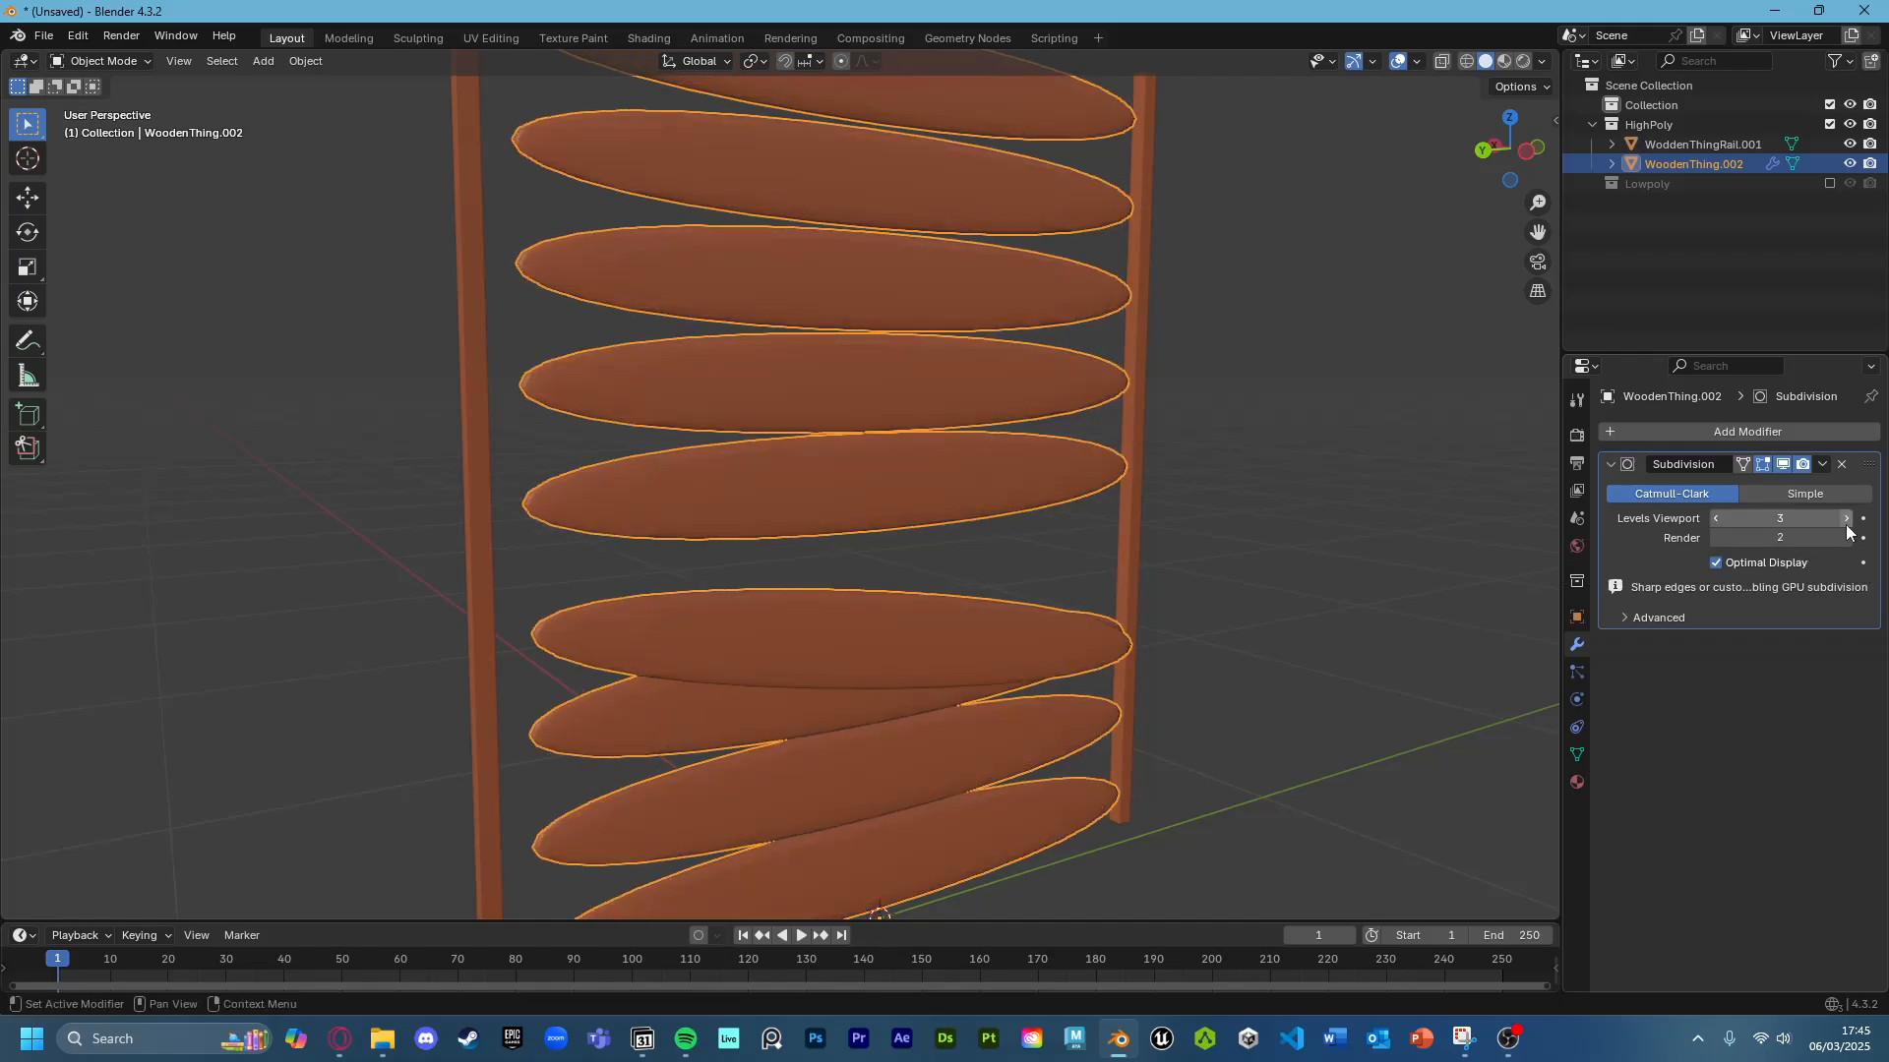
# Select the whole topmost plank in Edit Mode and bevel its edges by about 0.0043 m with 4 segments, returning to Object Mode.
pyautogui.moveTo(1119, 594); pyautogui.dragTo(1064, 612, button='middle')
pyautogui.keyDown('shift'); pyautogui.moveTo(895, 376); pyautogui.dragTo(1092, 574, button='middle'); pyautogui.keyUp('shift')
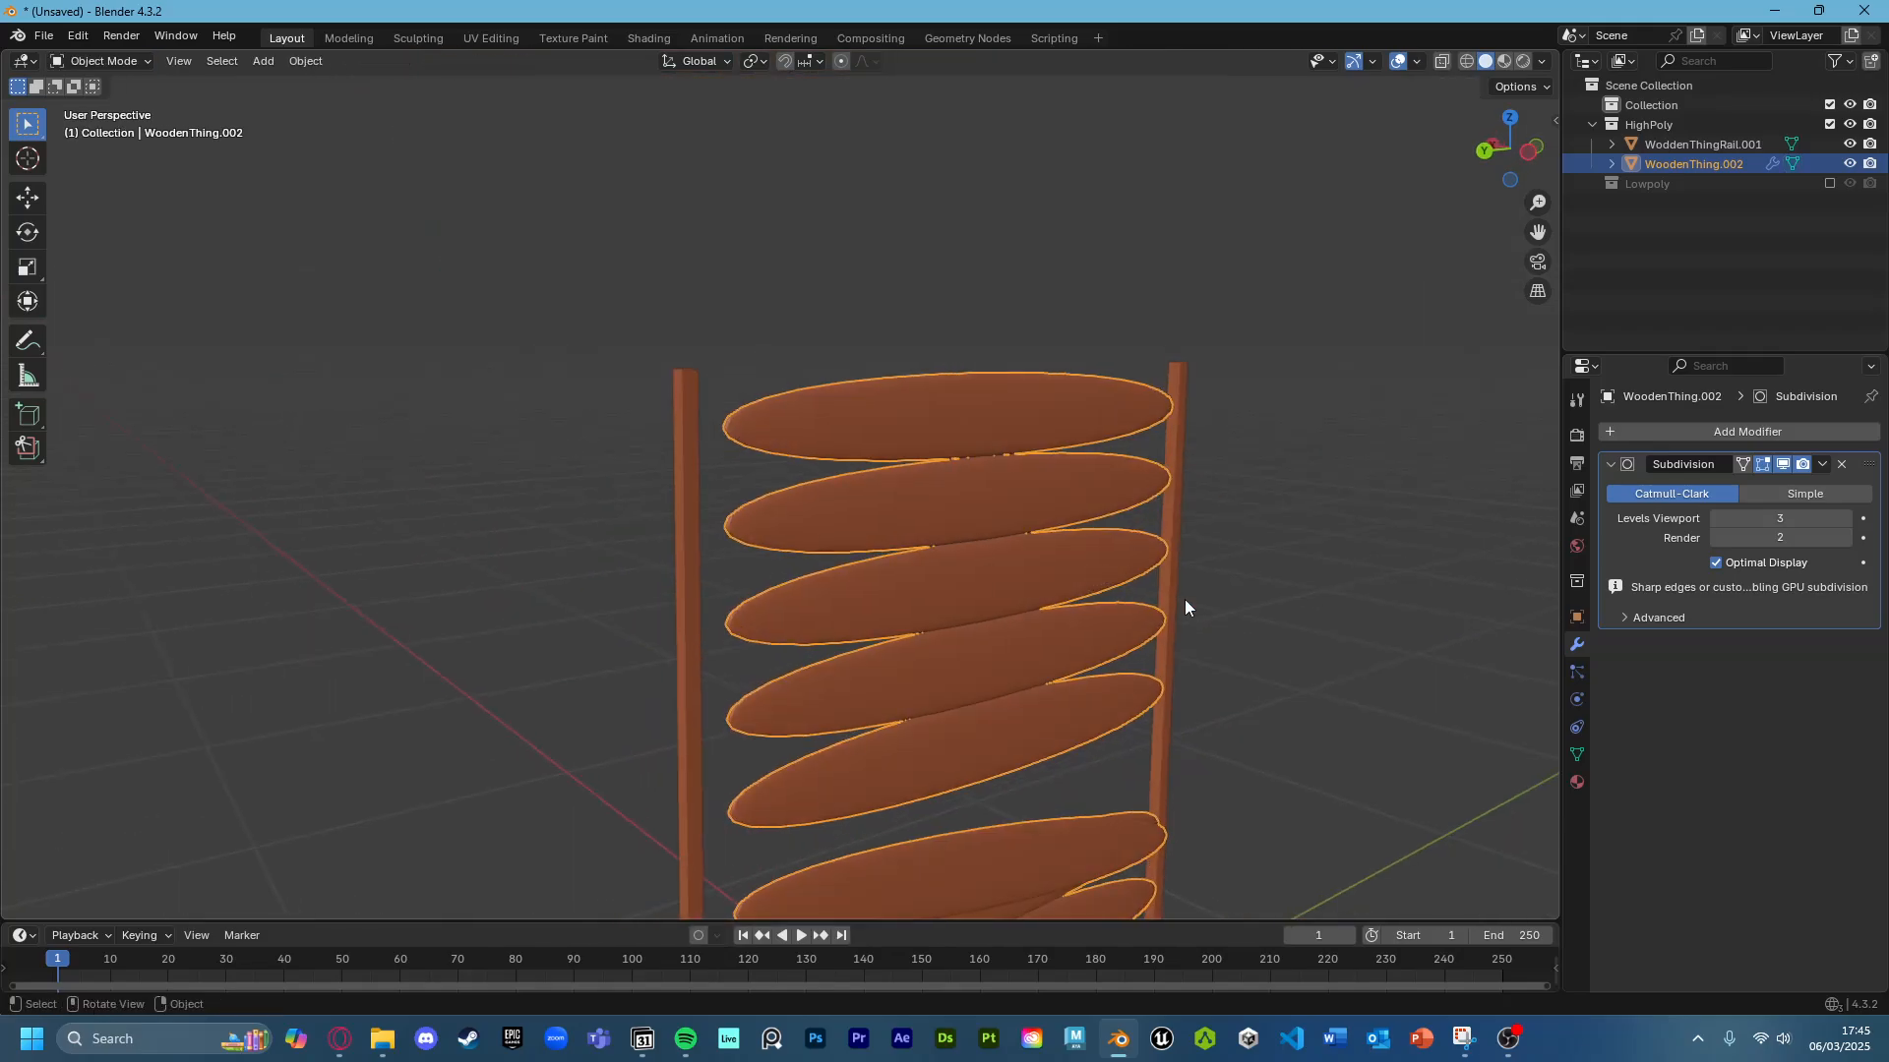
pyautogui.scroll(2, 1185, 601)
pyautogui.press('Tab')
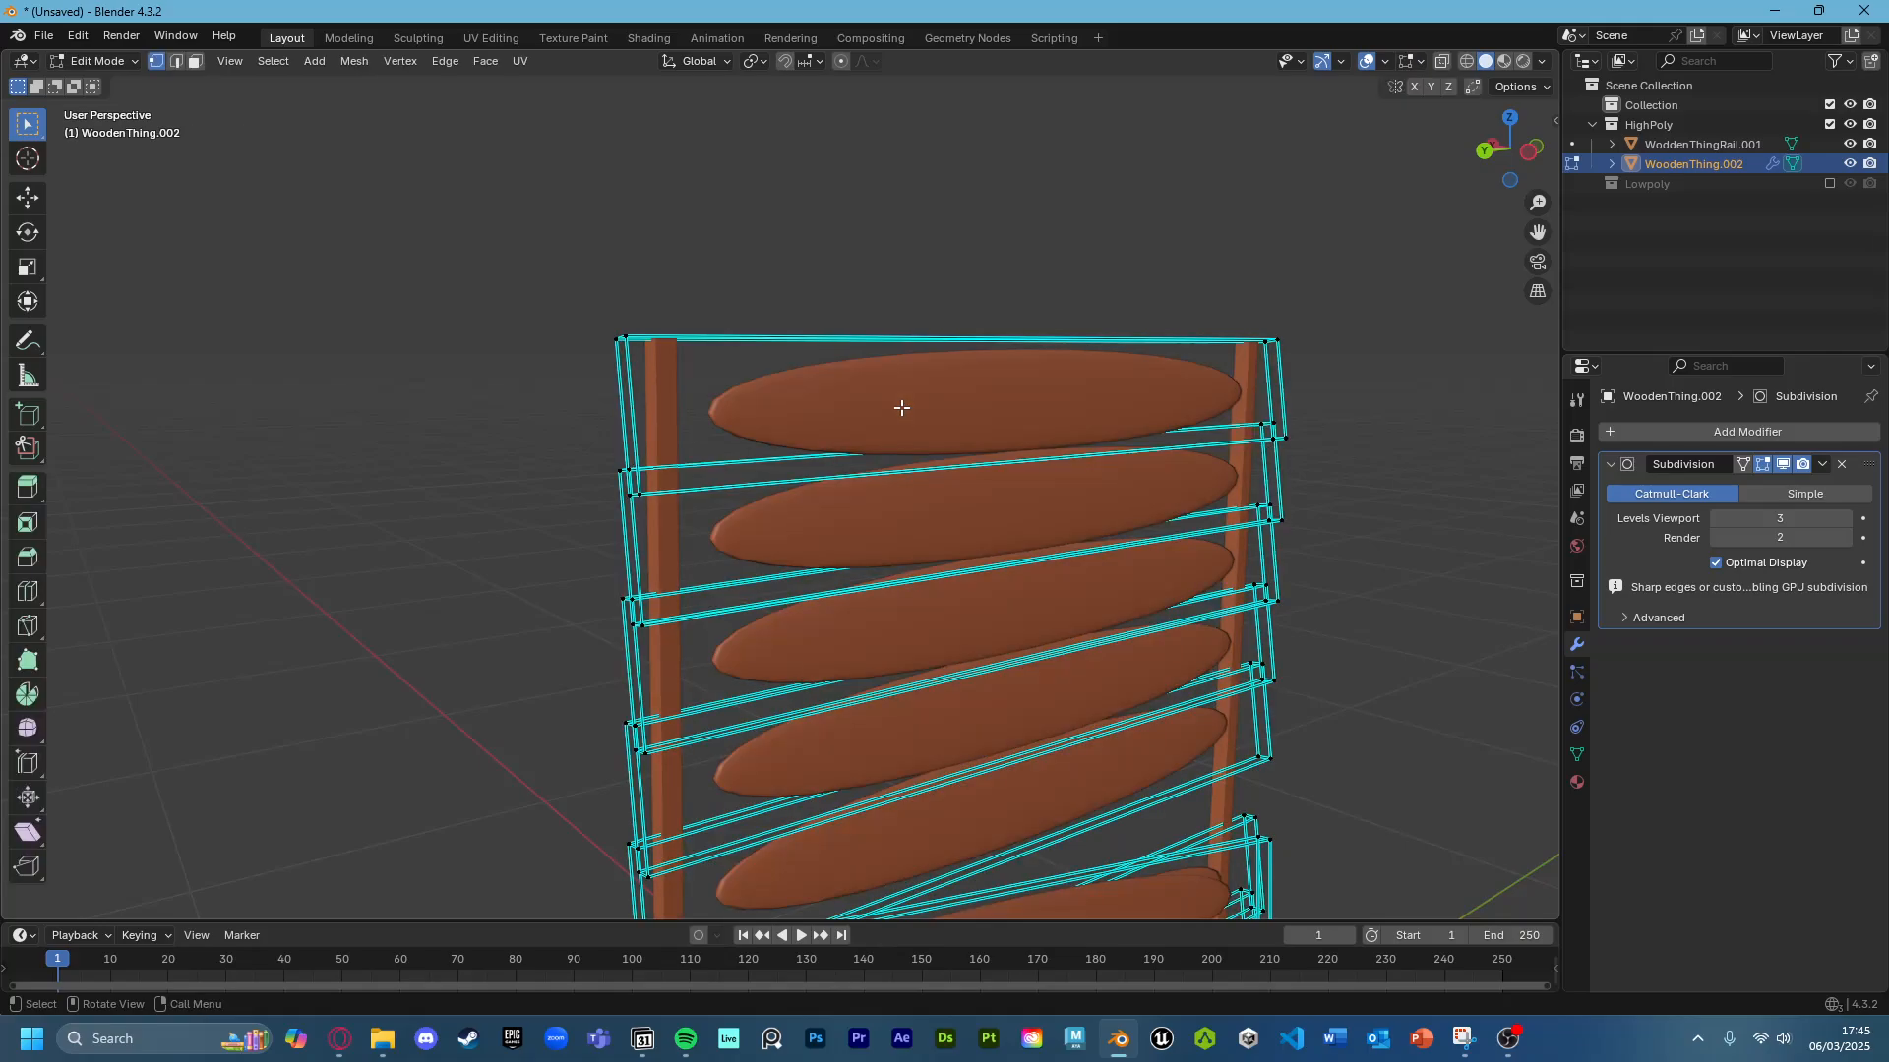
pyautogui.press('3')
pyautogui.press('l')
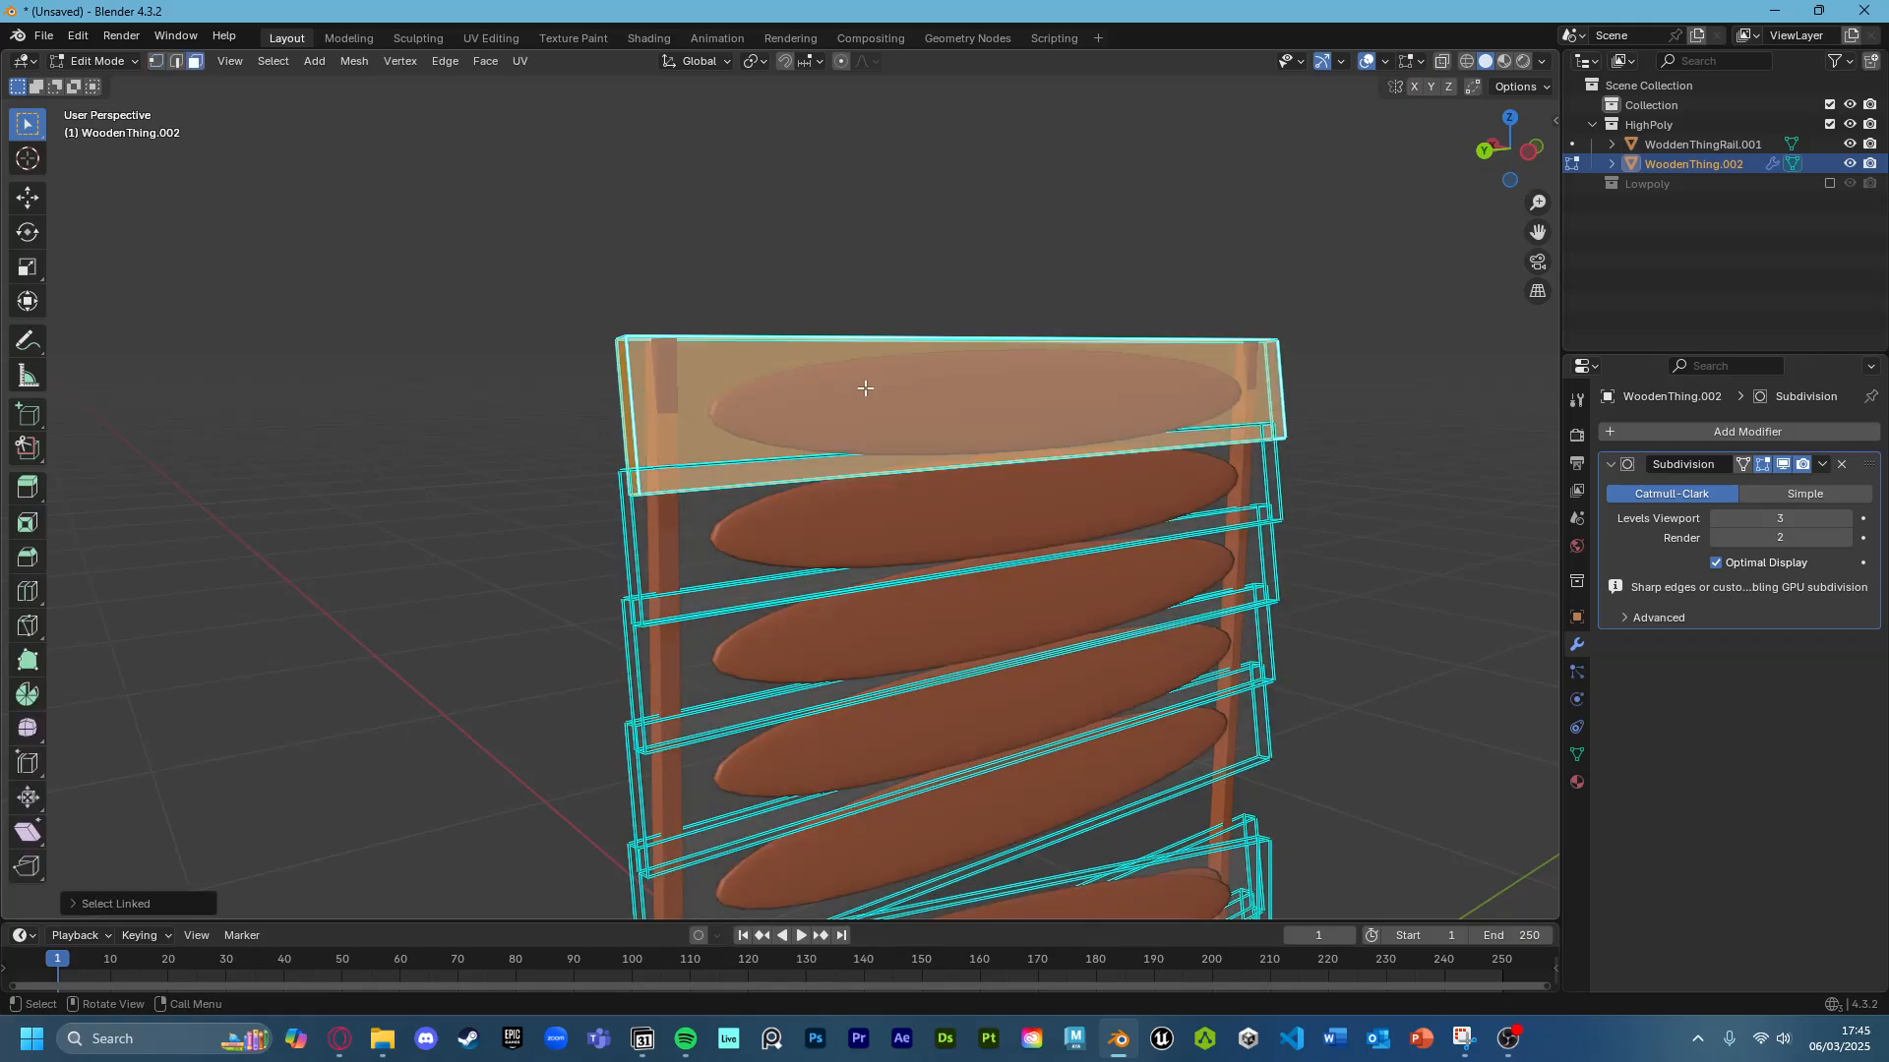
pyautogui.scroll(1, 866, 394)
pyautogui.moveTo(819, 394); pyautogui.dragTo(830, 397, button='middle')
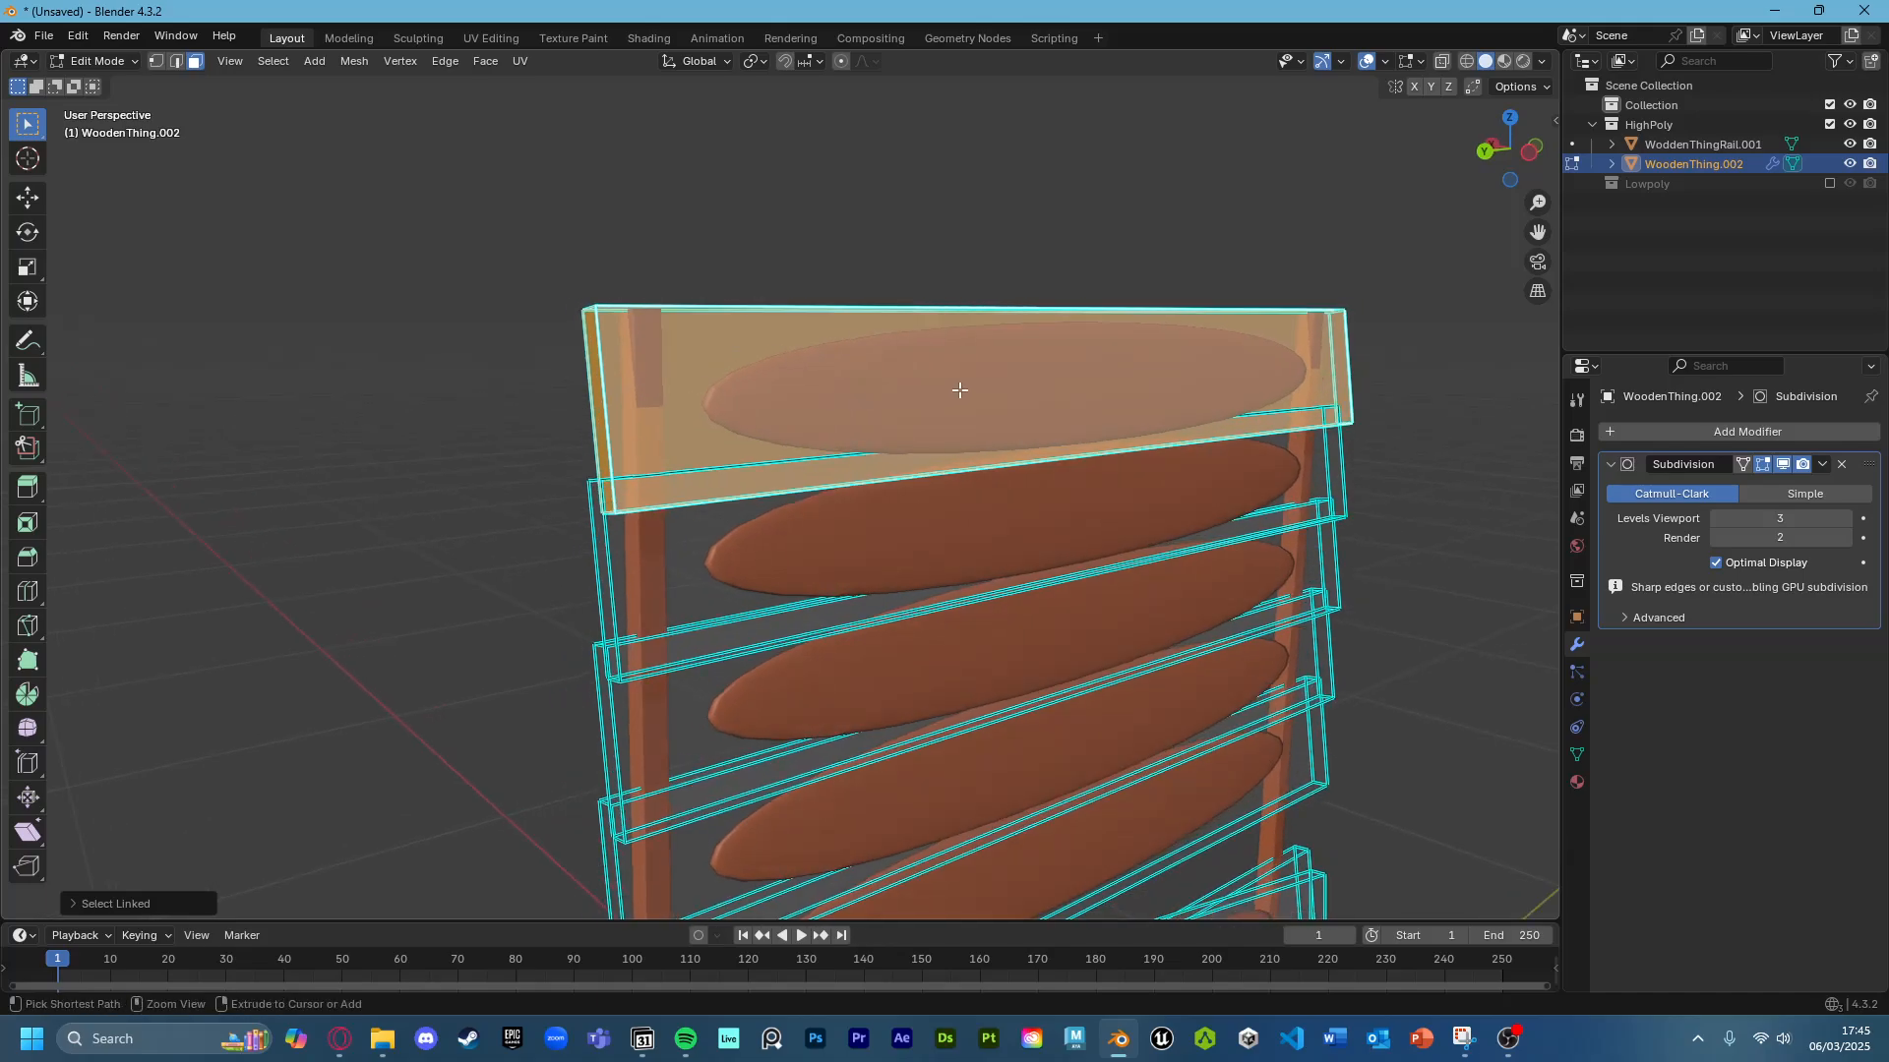
pyautogui.moveTo(967, 409)
pyautogui.mouseDown(button='middle')
pyautogui.moveTo(995, 433)
pyautogui.moveTo(982, 423)
pyautogui.mouseUp(button='middle')
pyautogui.hotkey('ctrl', 'b')
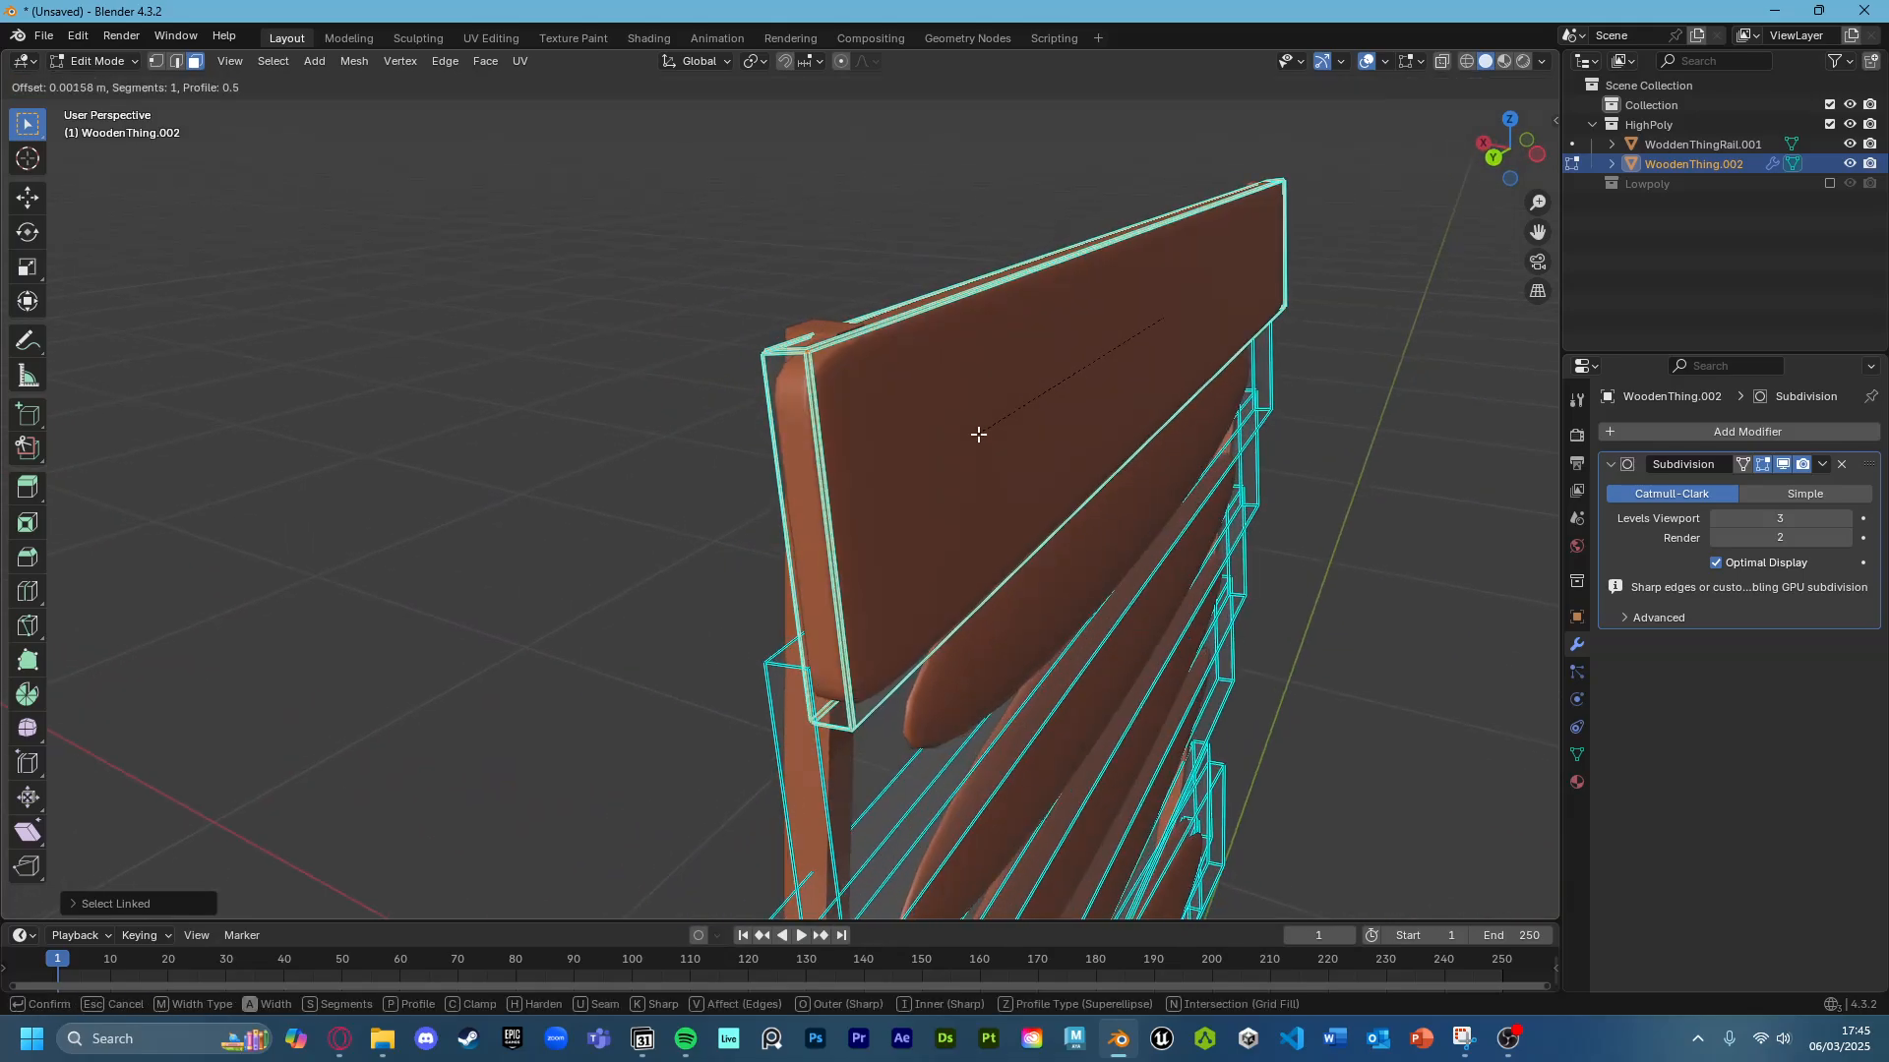
pyautogui.scroll(1, 978, 437)
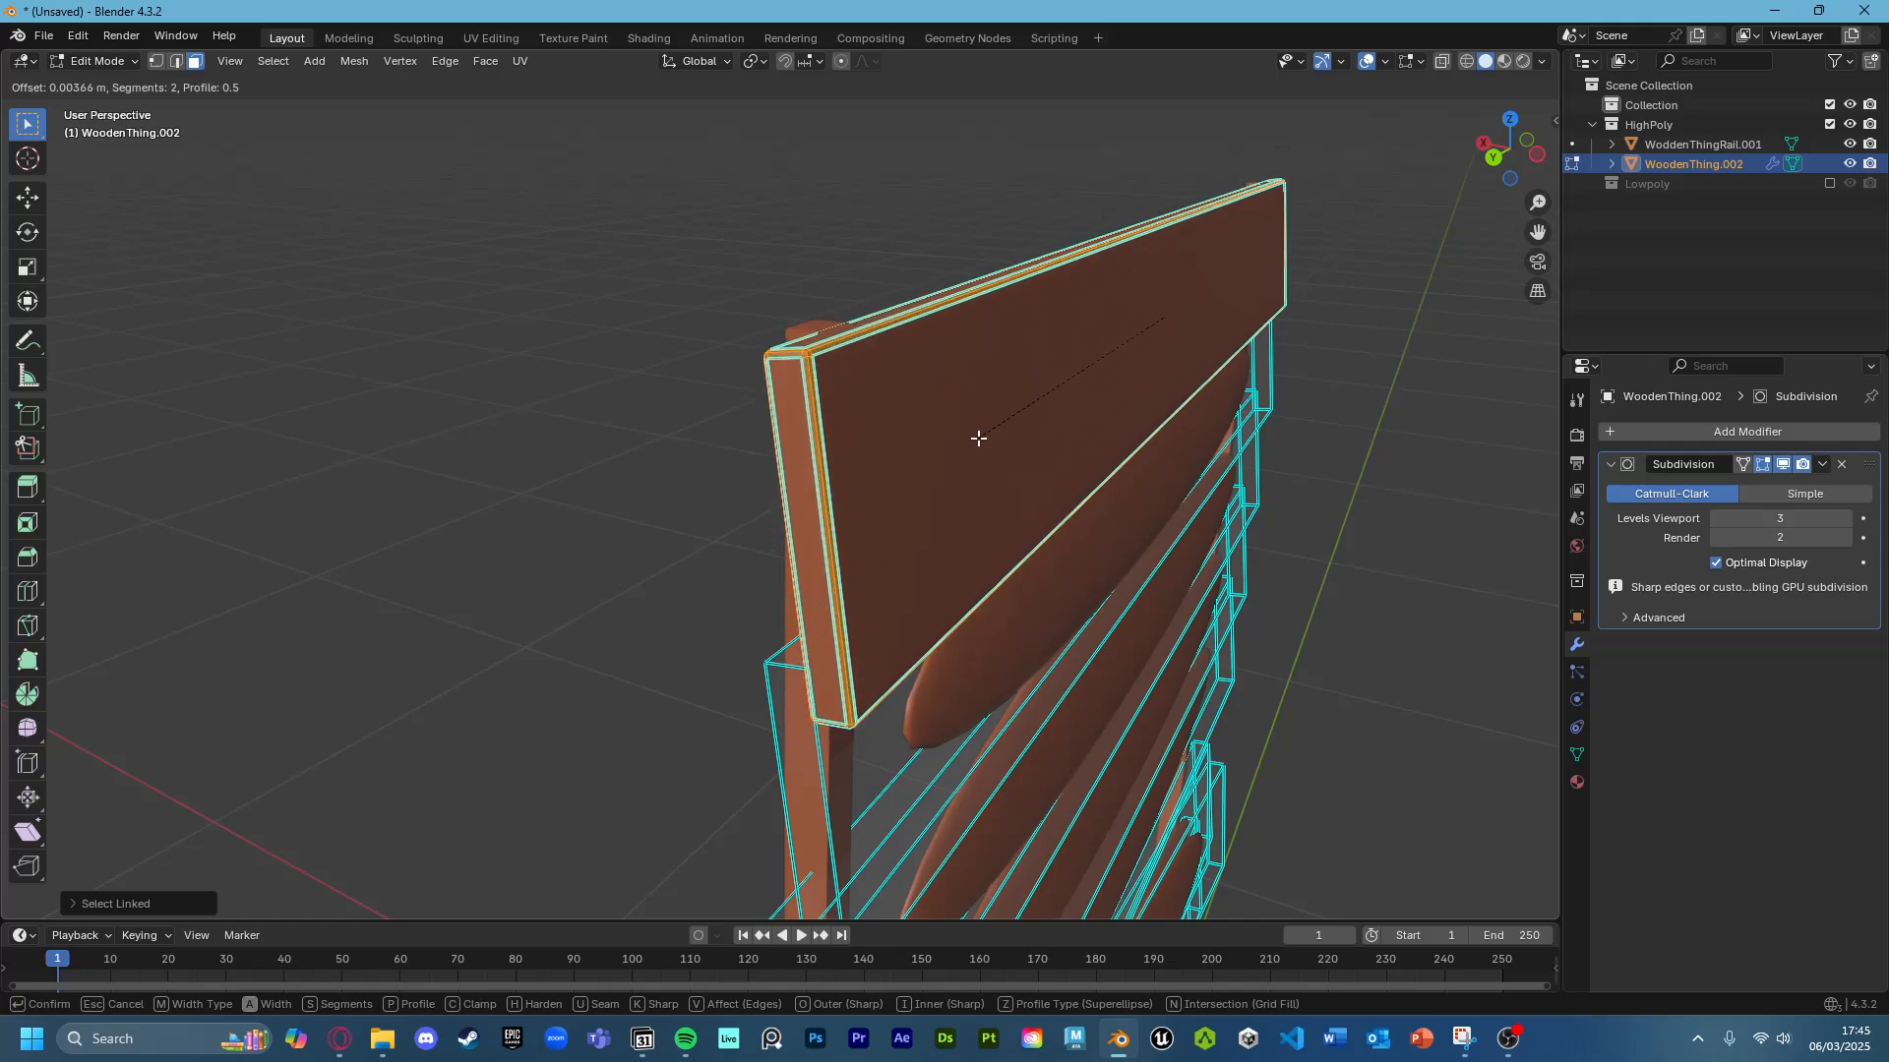
pyautogui.scroll(2, 978, 439)
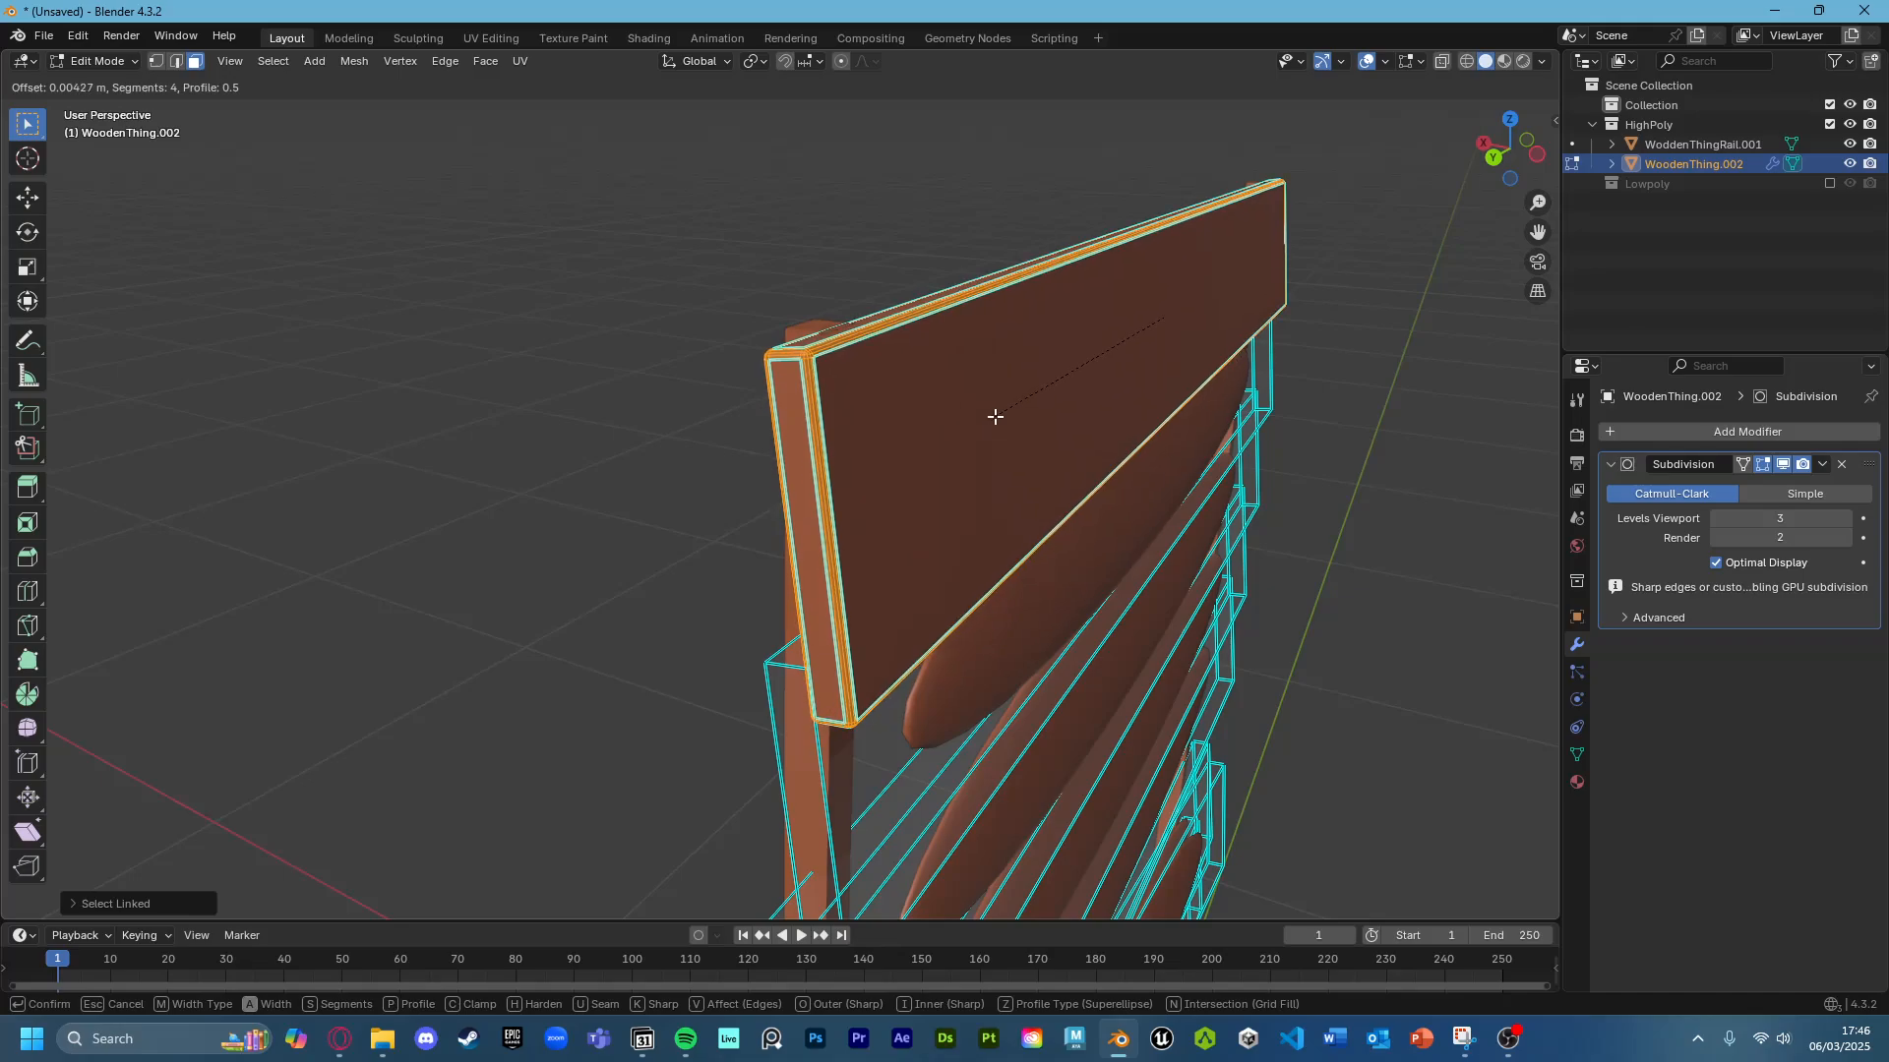
pyautogui.click(995, 417)
pyautogui.moveTo(994, 413)
pyautogui.mouseDown(button='middle')
pyautogui.moveTo(978, 409)
pyautogui.moveTo(994, 397)
pyautogui.mouseUp(button='middle')
pyautogui.press('Tab')
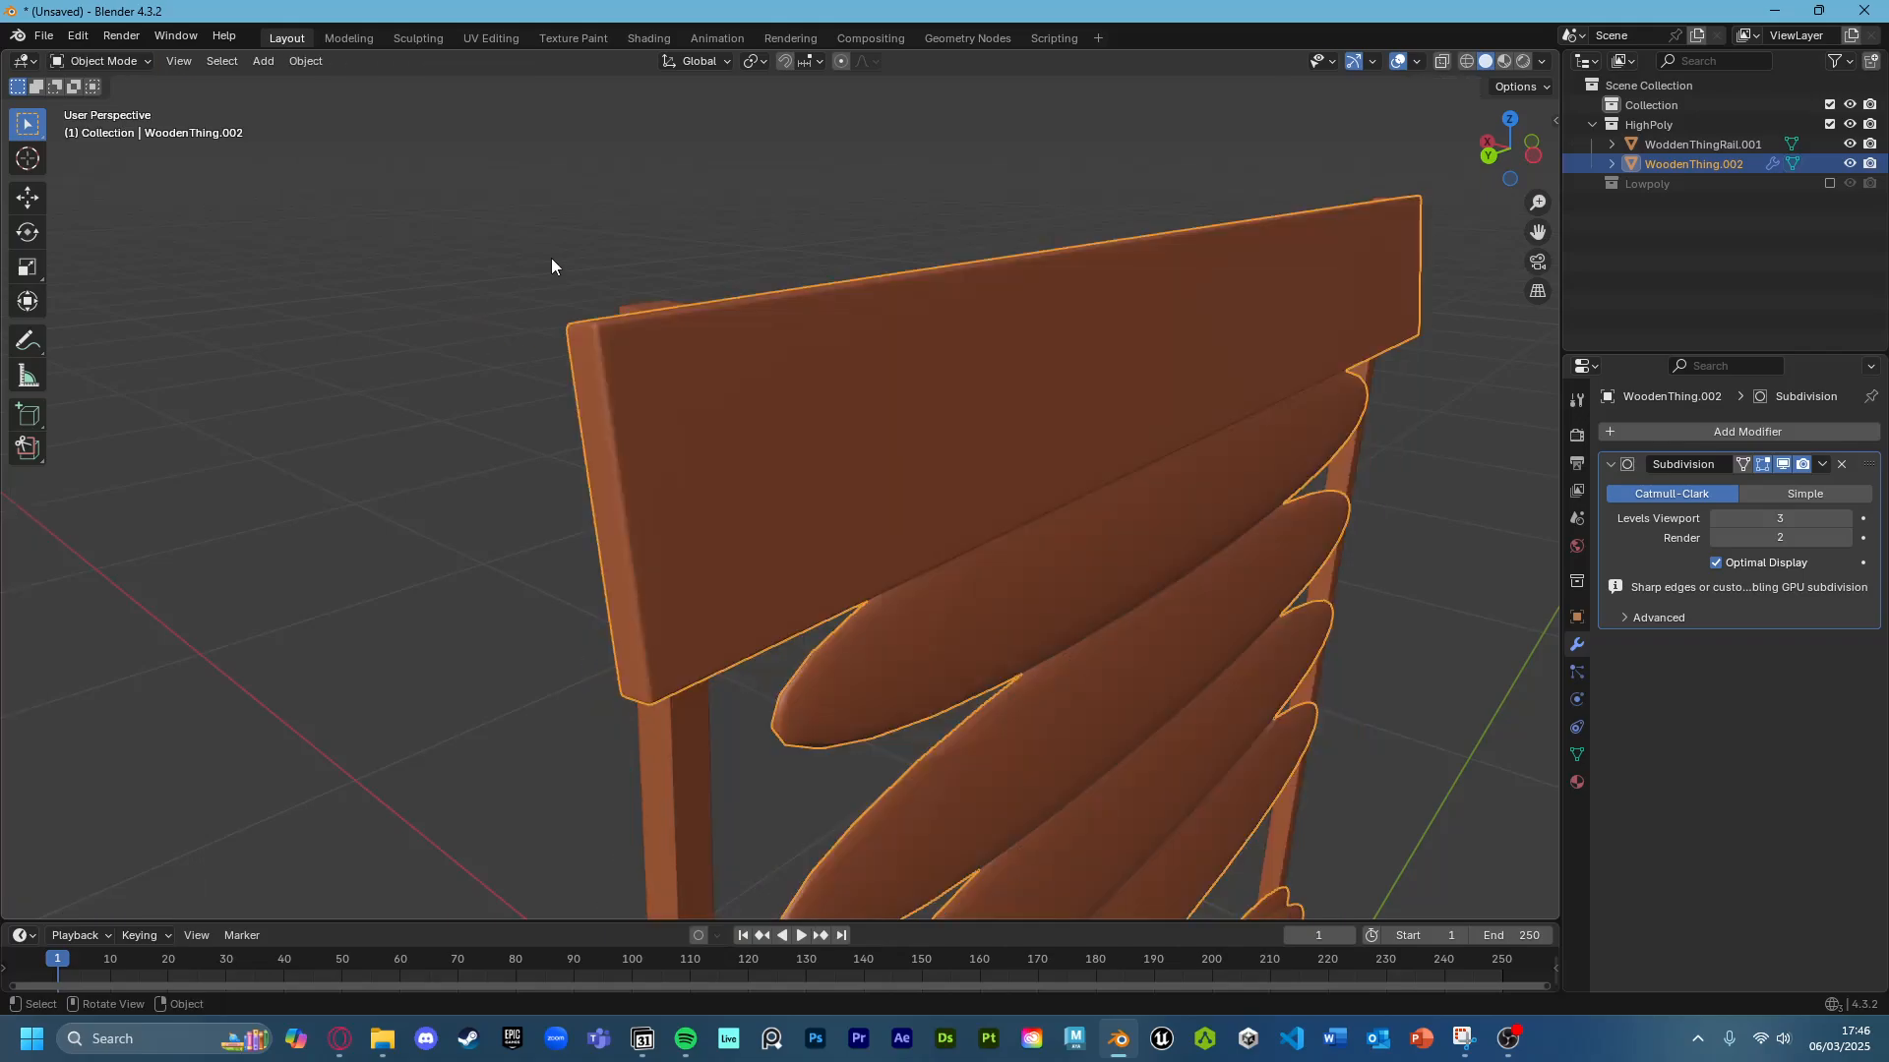
pyautogui.moveTo(842, 470); pyautogui.dragTo(897, 440, button='middle')
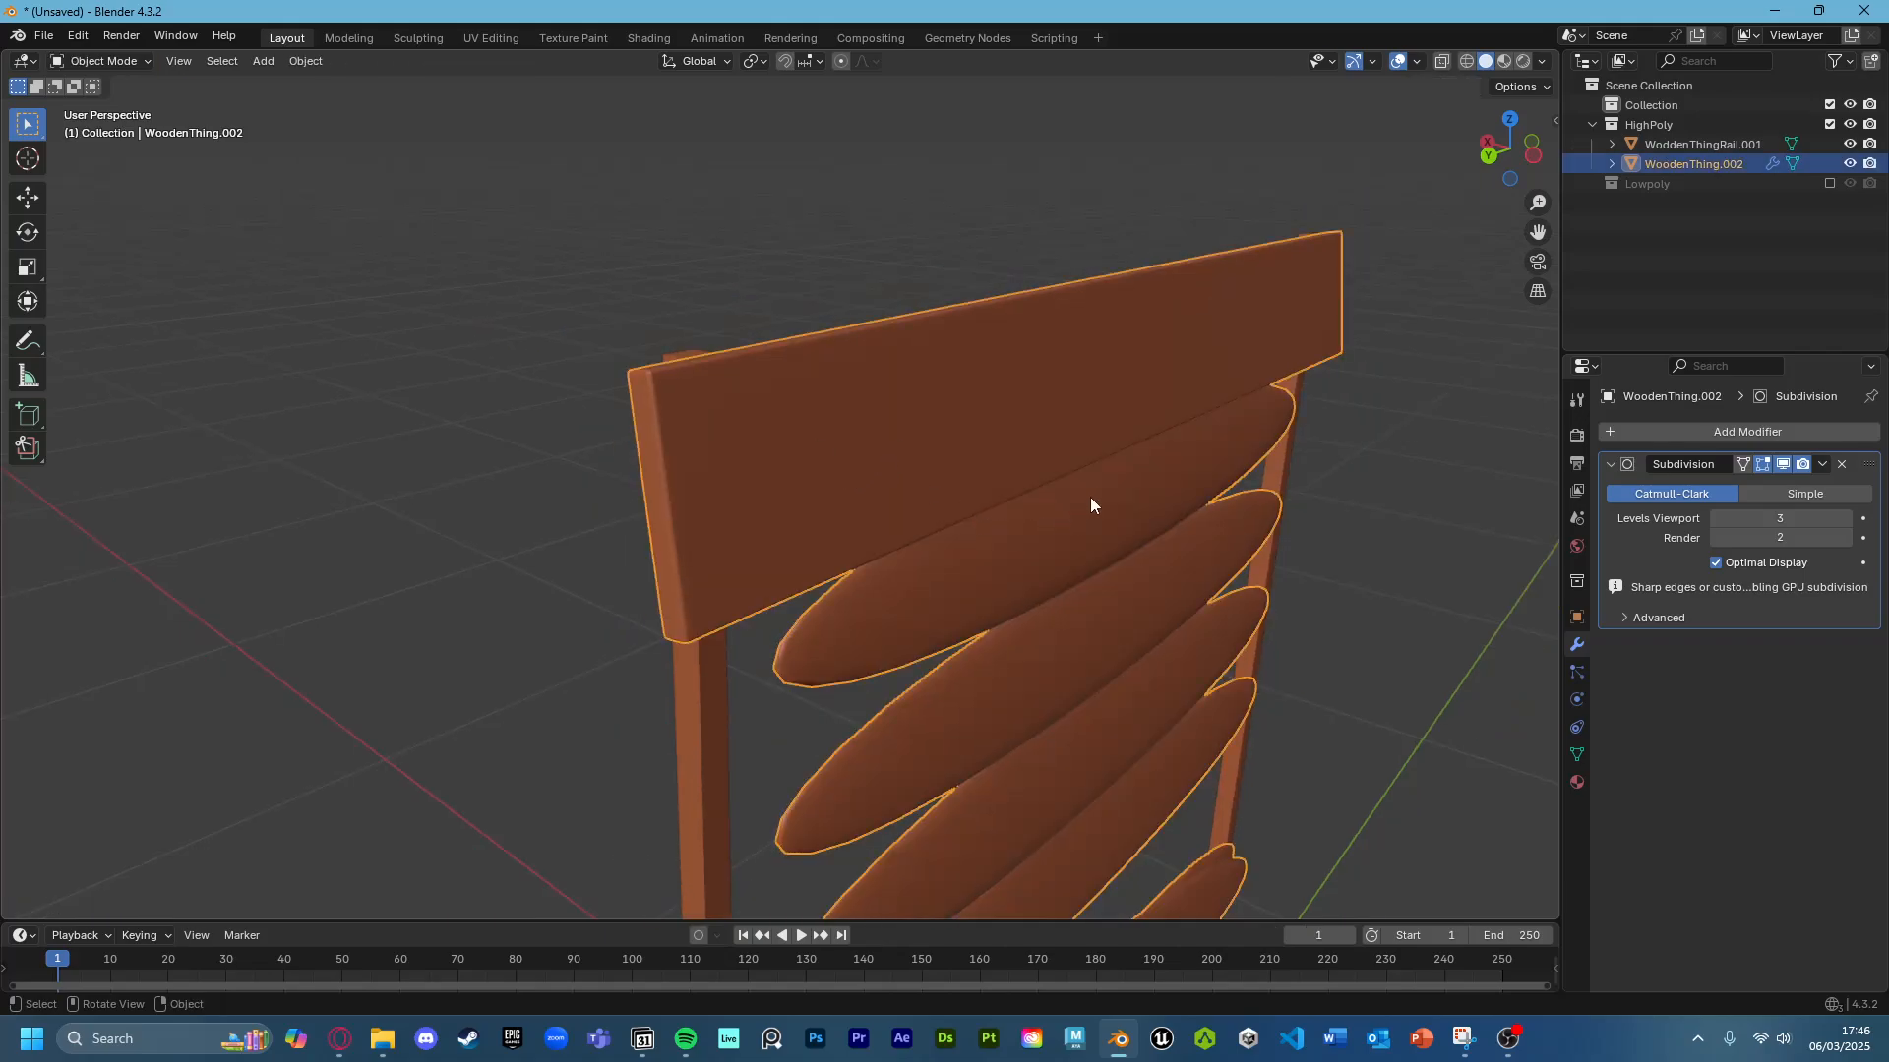
# Enter Edit Mode on the planks object and select all linked faces of the second plank from the top.
pyautogui.moveTo(1129, 486); pyautogui.dragTo(953, 534, button='middle')
pyautogui.press('Tab')
pyautogui.click(1128, 494)
pyautogui.hotkey('ctrl', 'l')
# Try to add a vertical loop cut across the second plank and slide it towards its left end.
pyautogui.hotkey('ctrl', 'r')
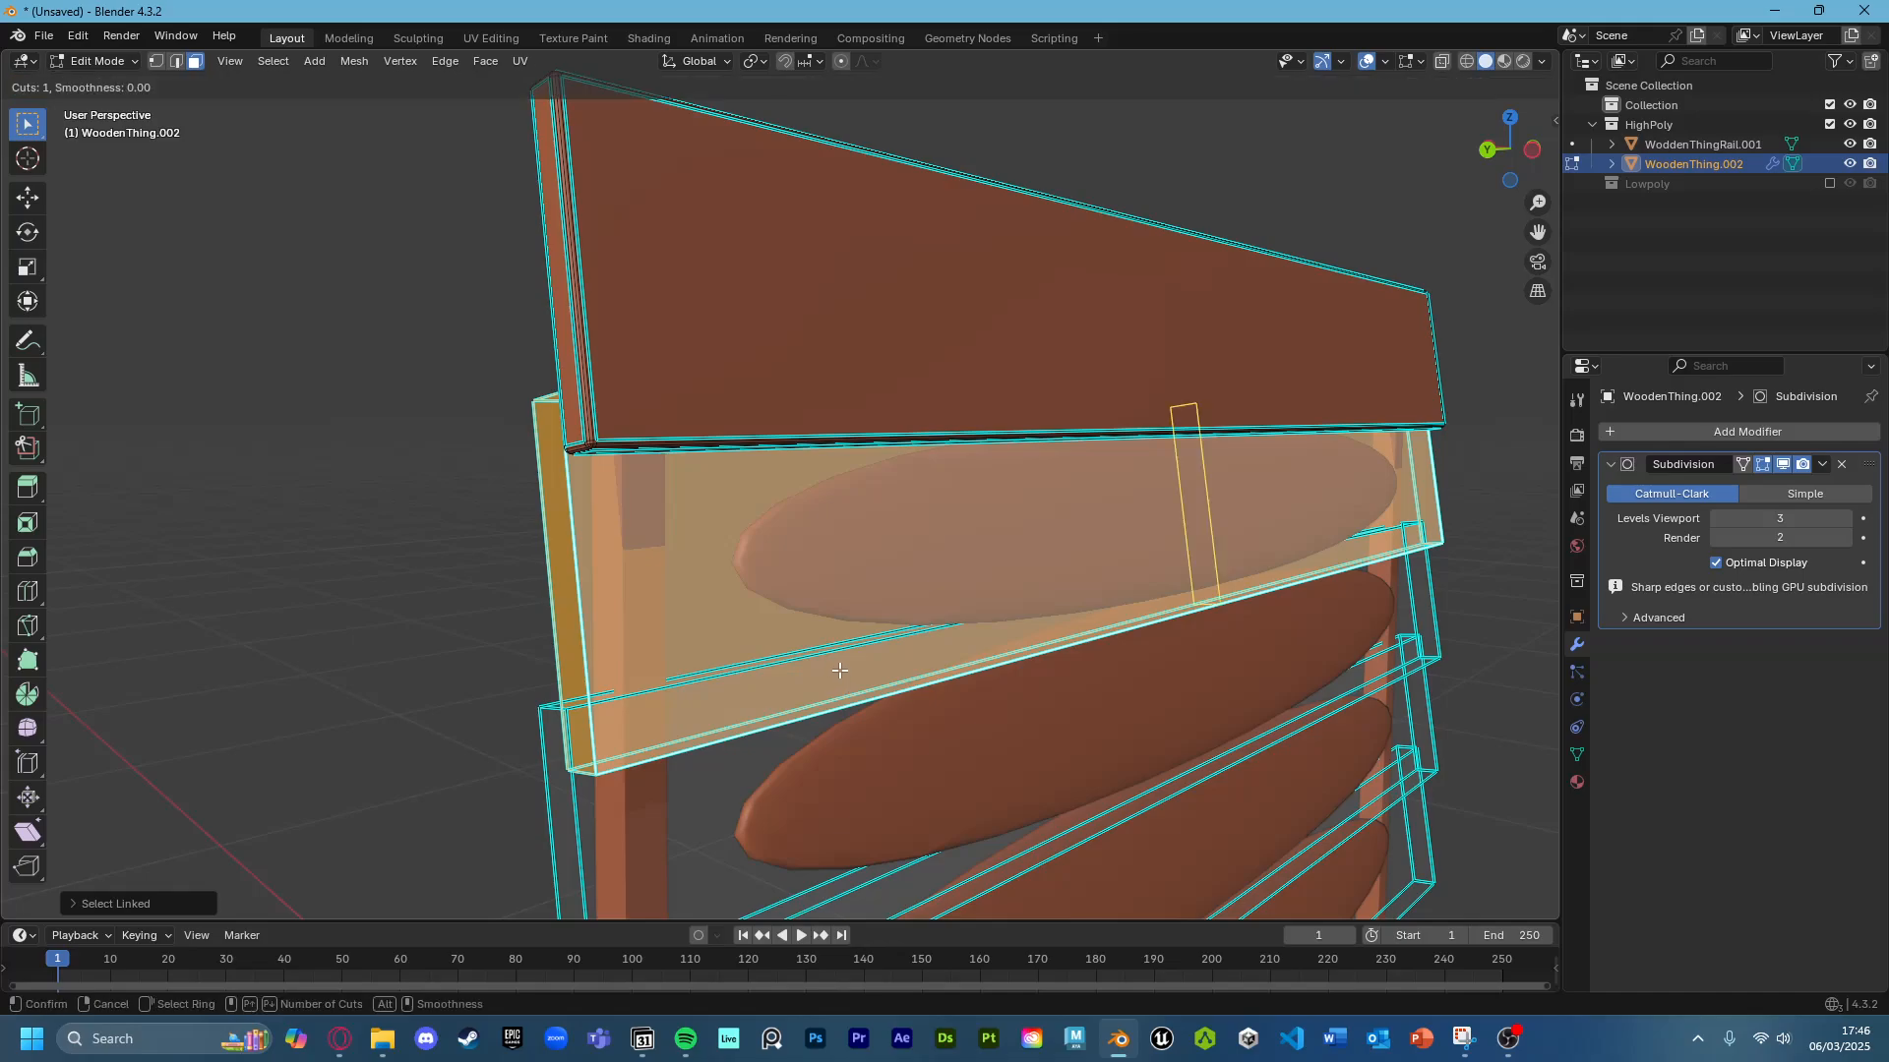
pyautogui.click(1033, 630)
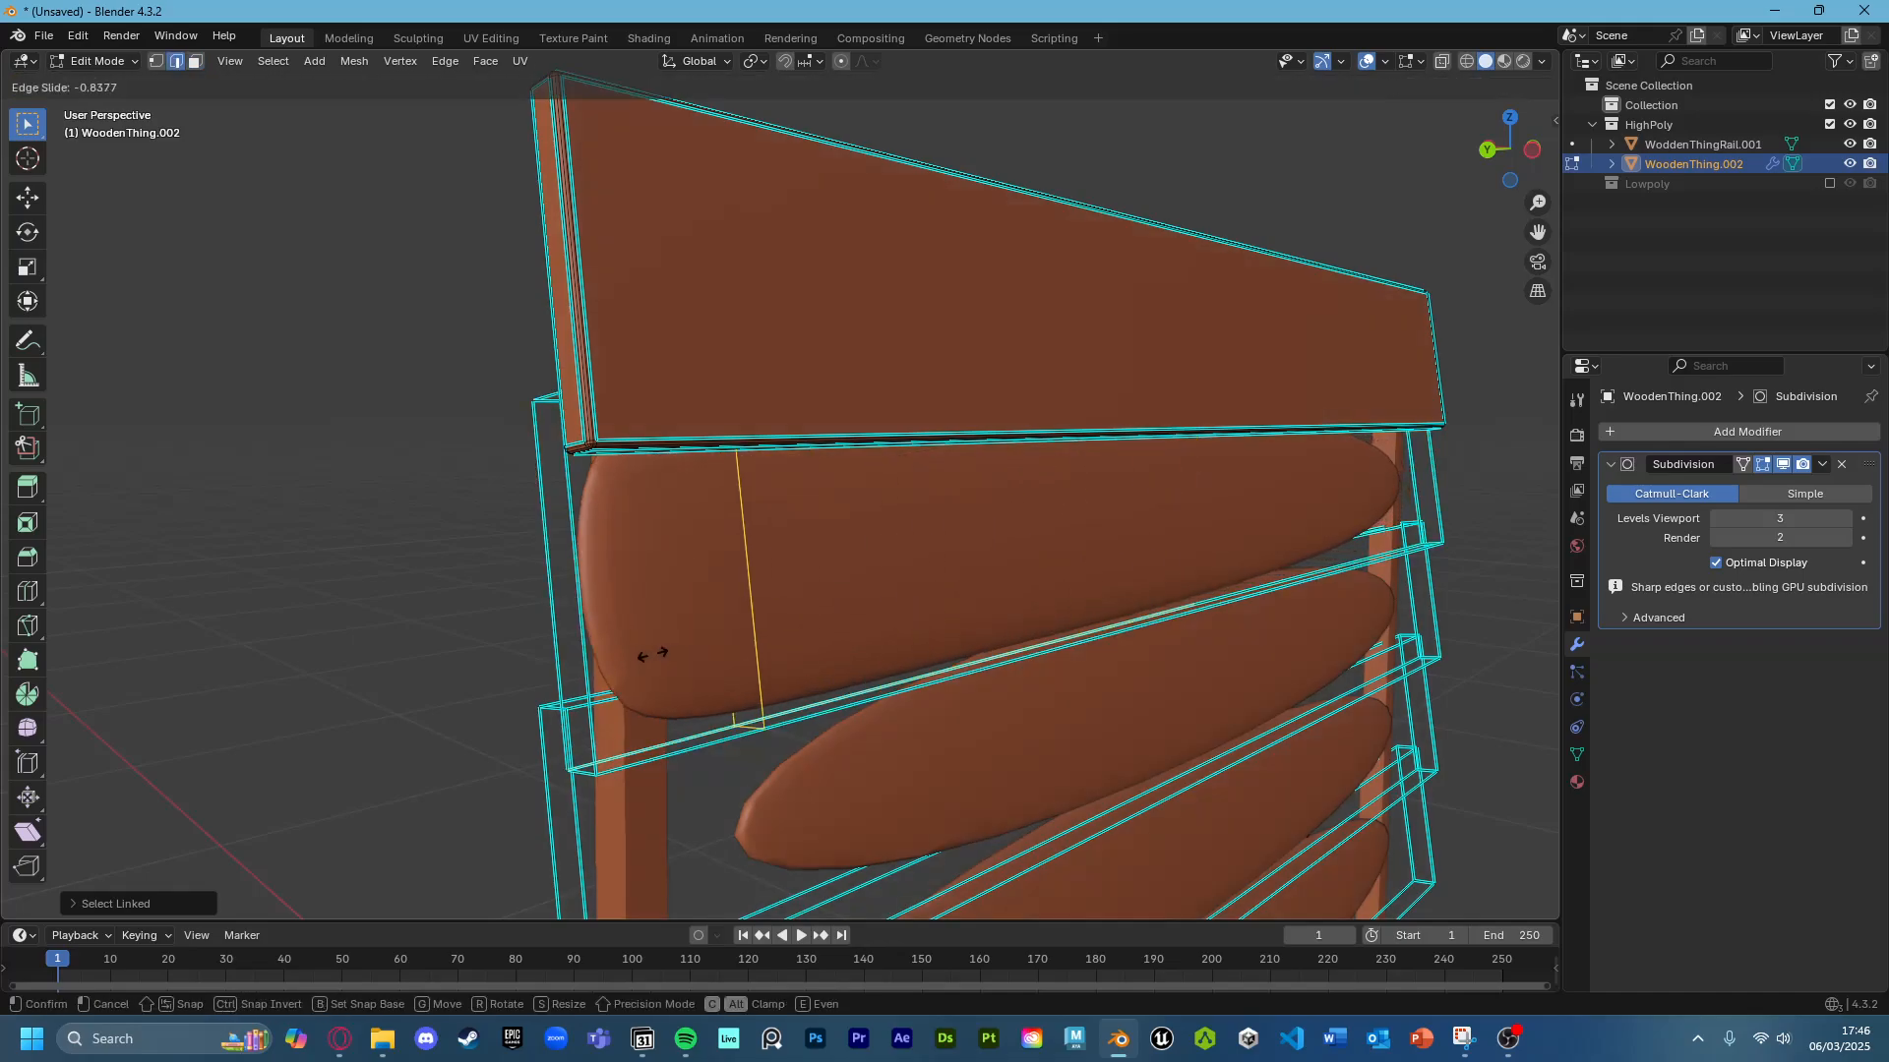
pyautogui.click(596, 675)
pyautogui.press('3')
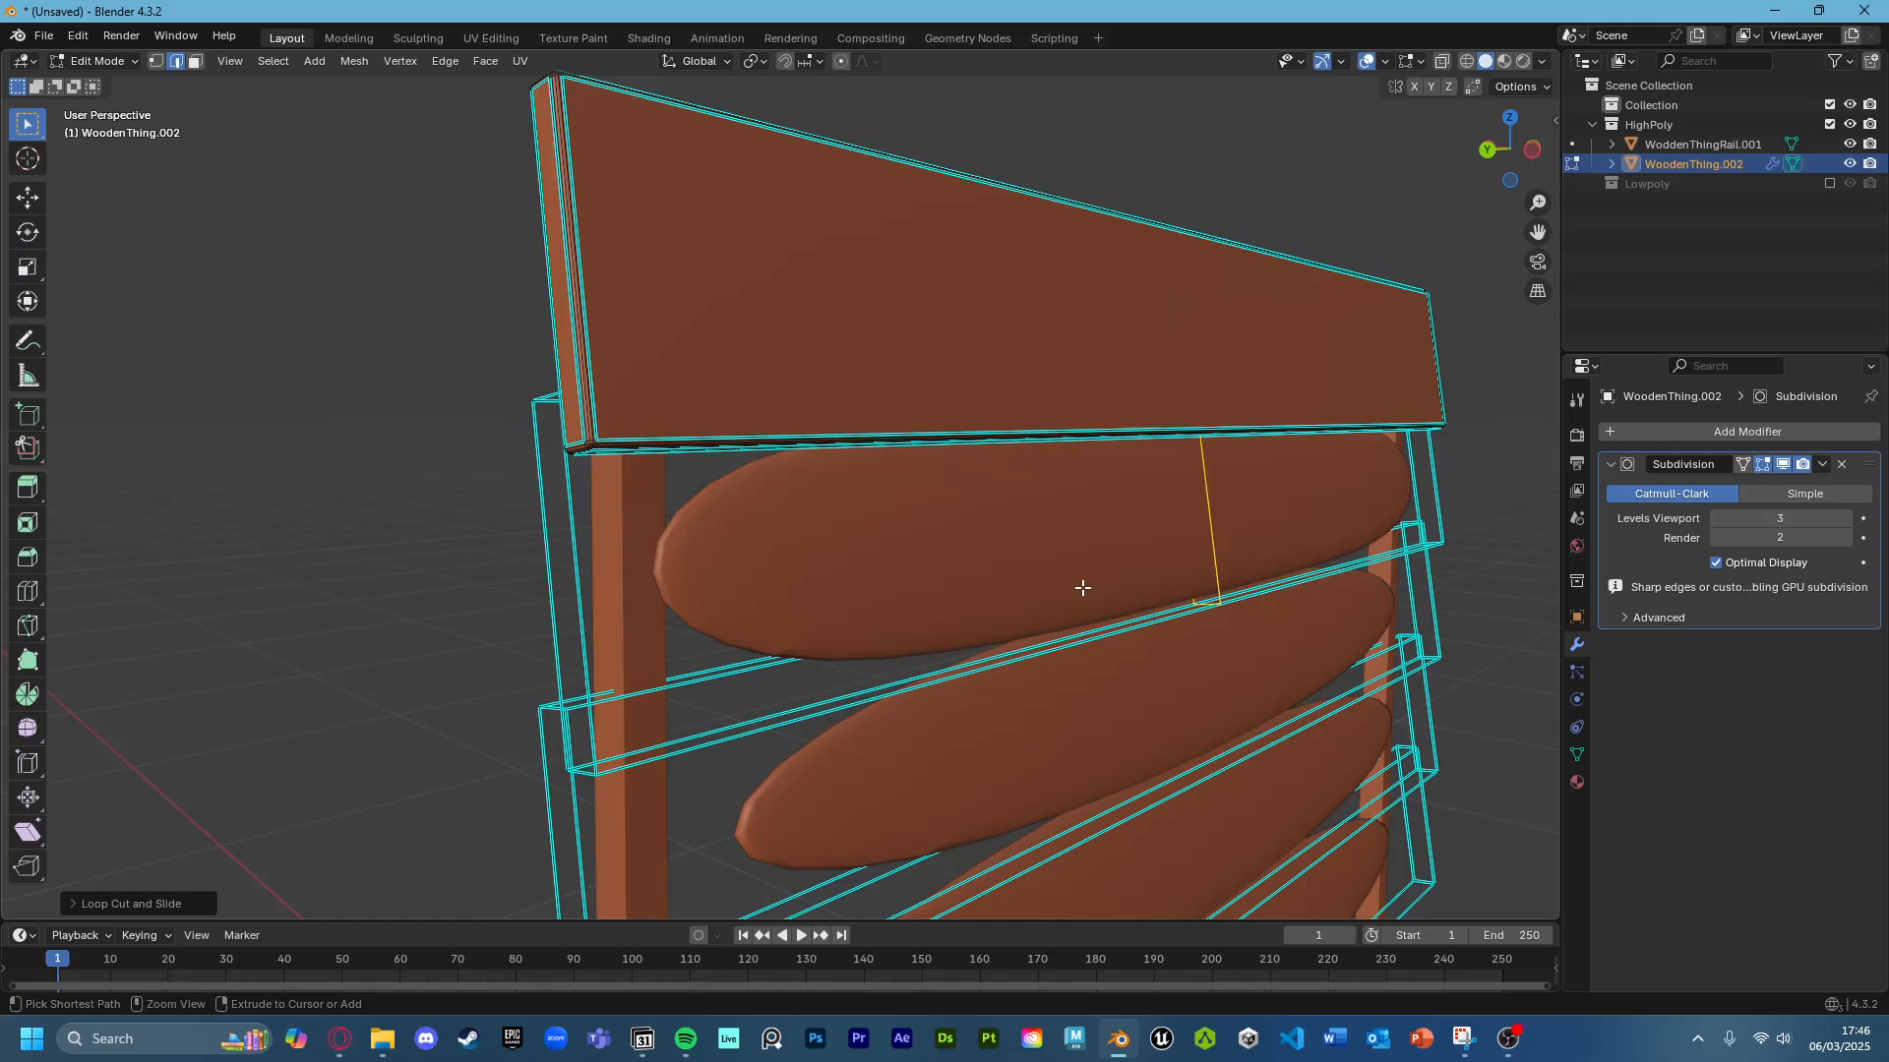
pyautogui.click(1087, 585)
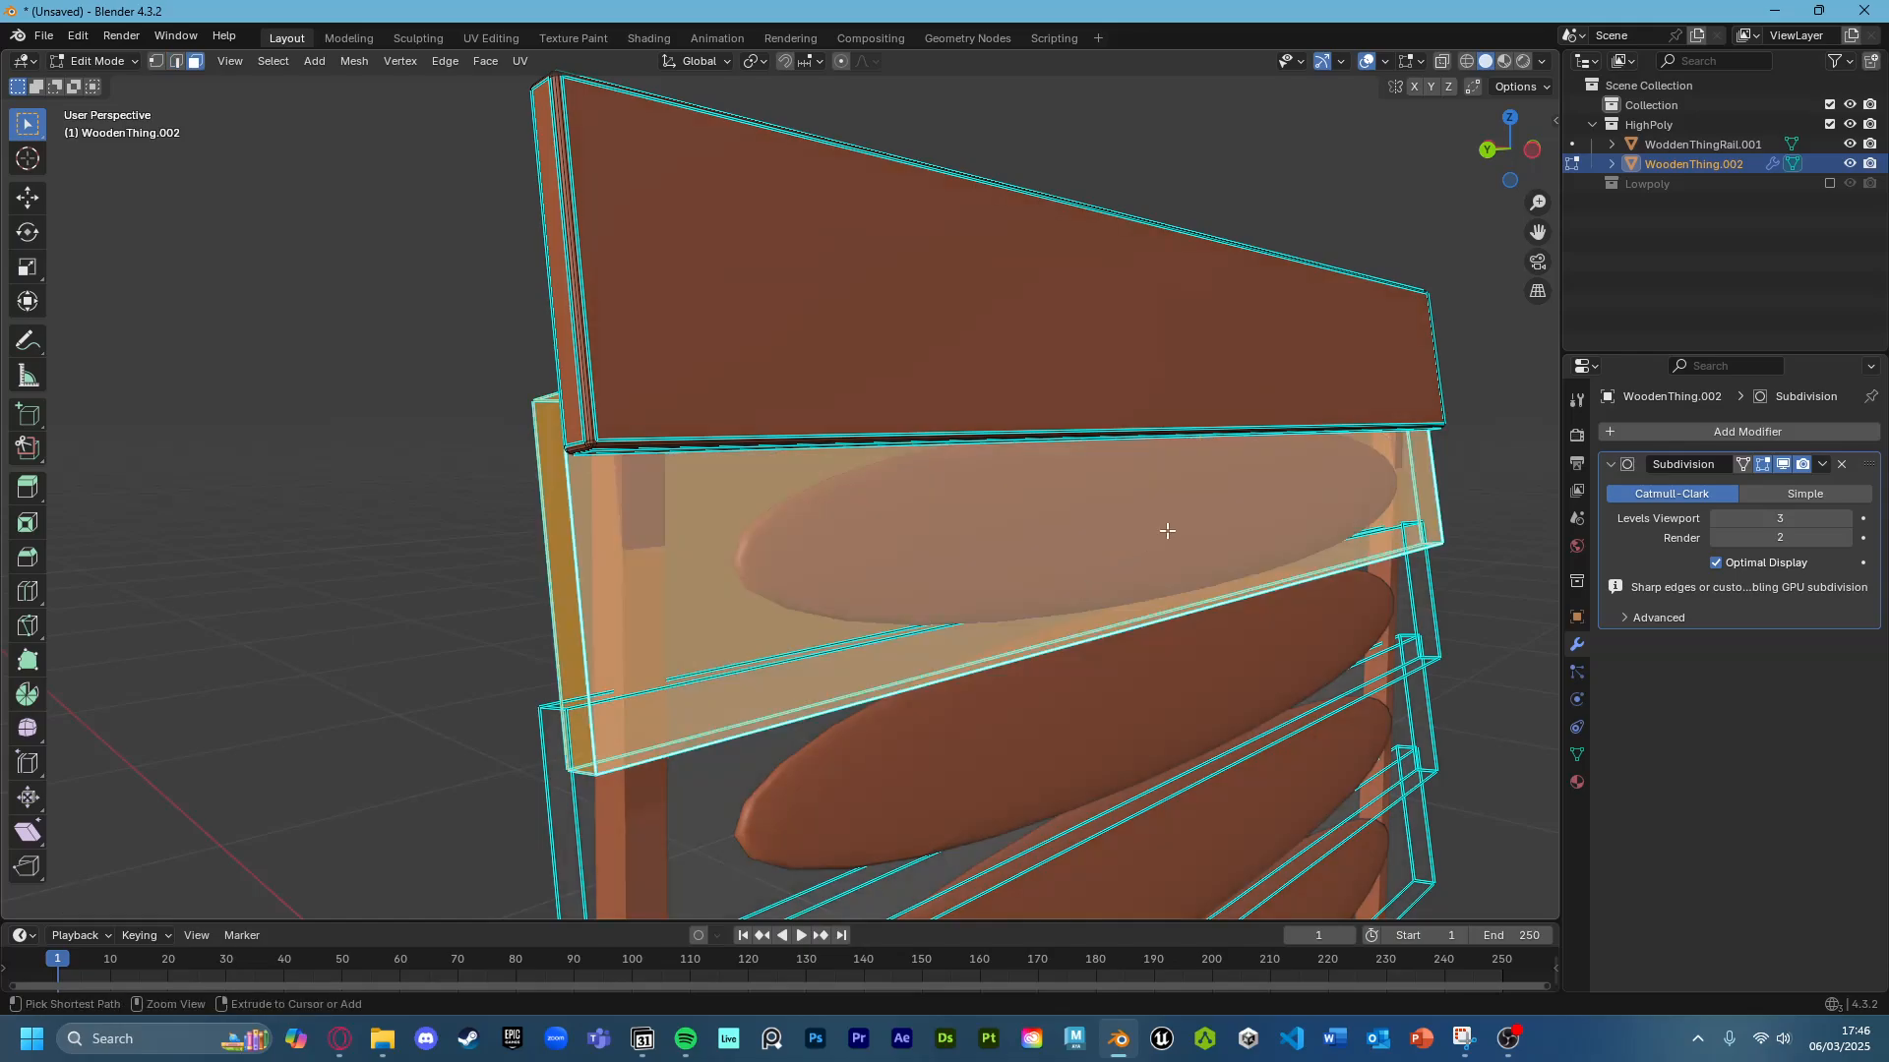
# Add one vertical loop cut to the second plank and slide it fully to the plank's left end.
pyautogui.hotkey('ctrl', 'r')
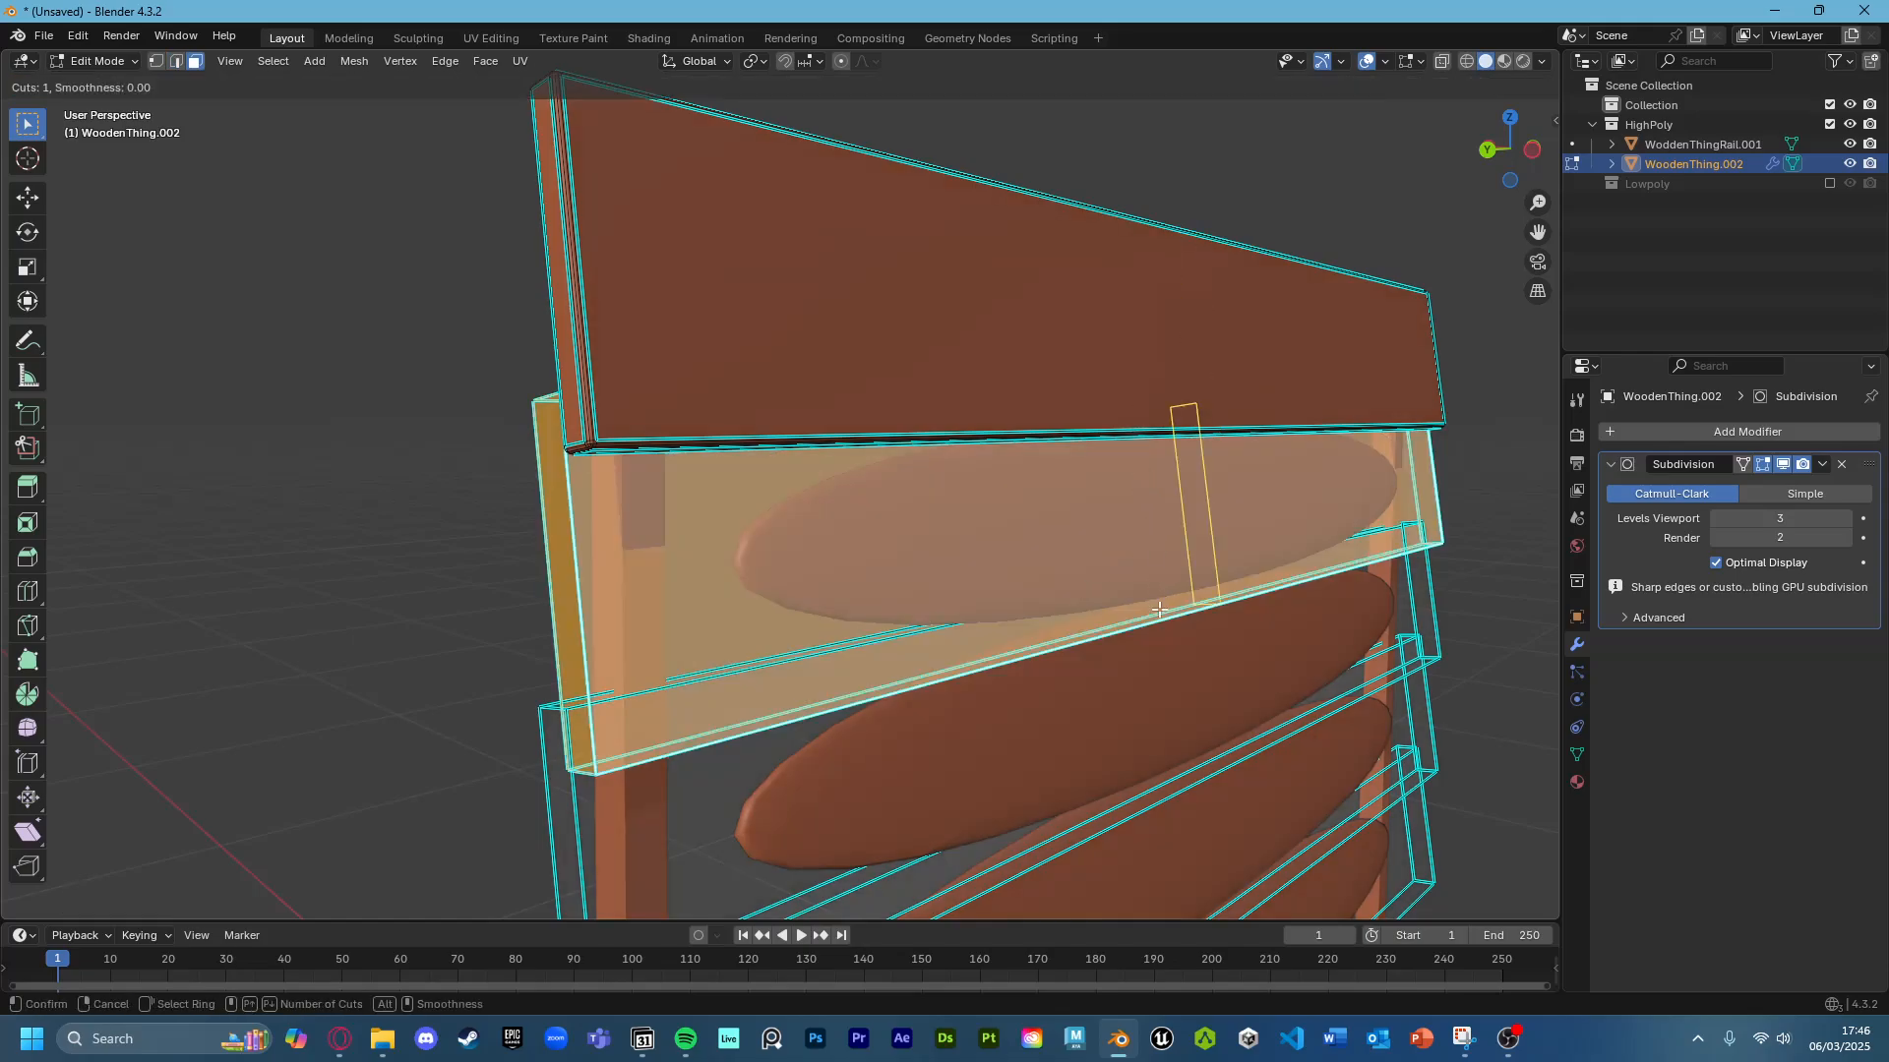
pyautogui.click(1201, 598)
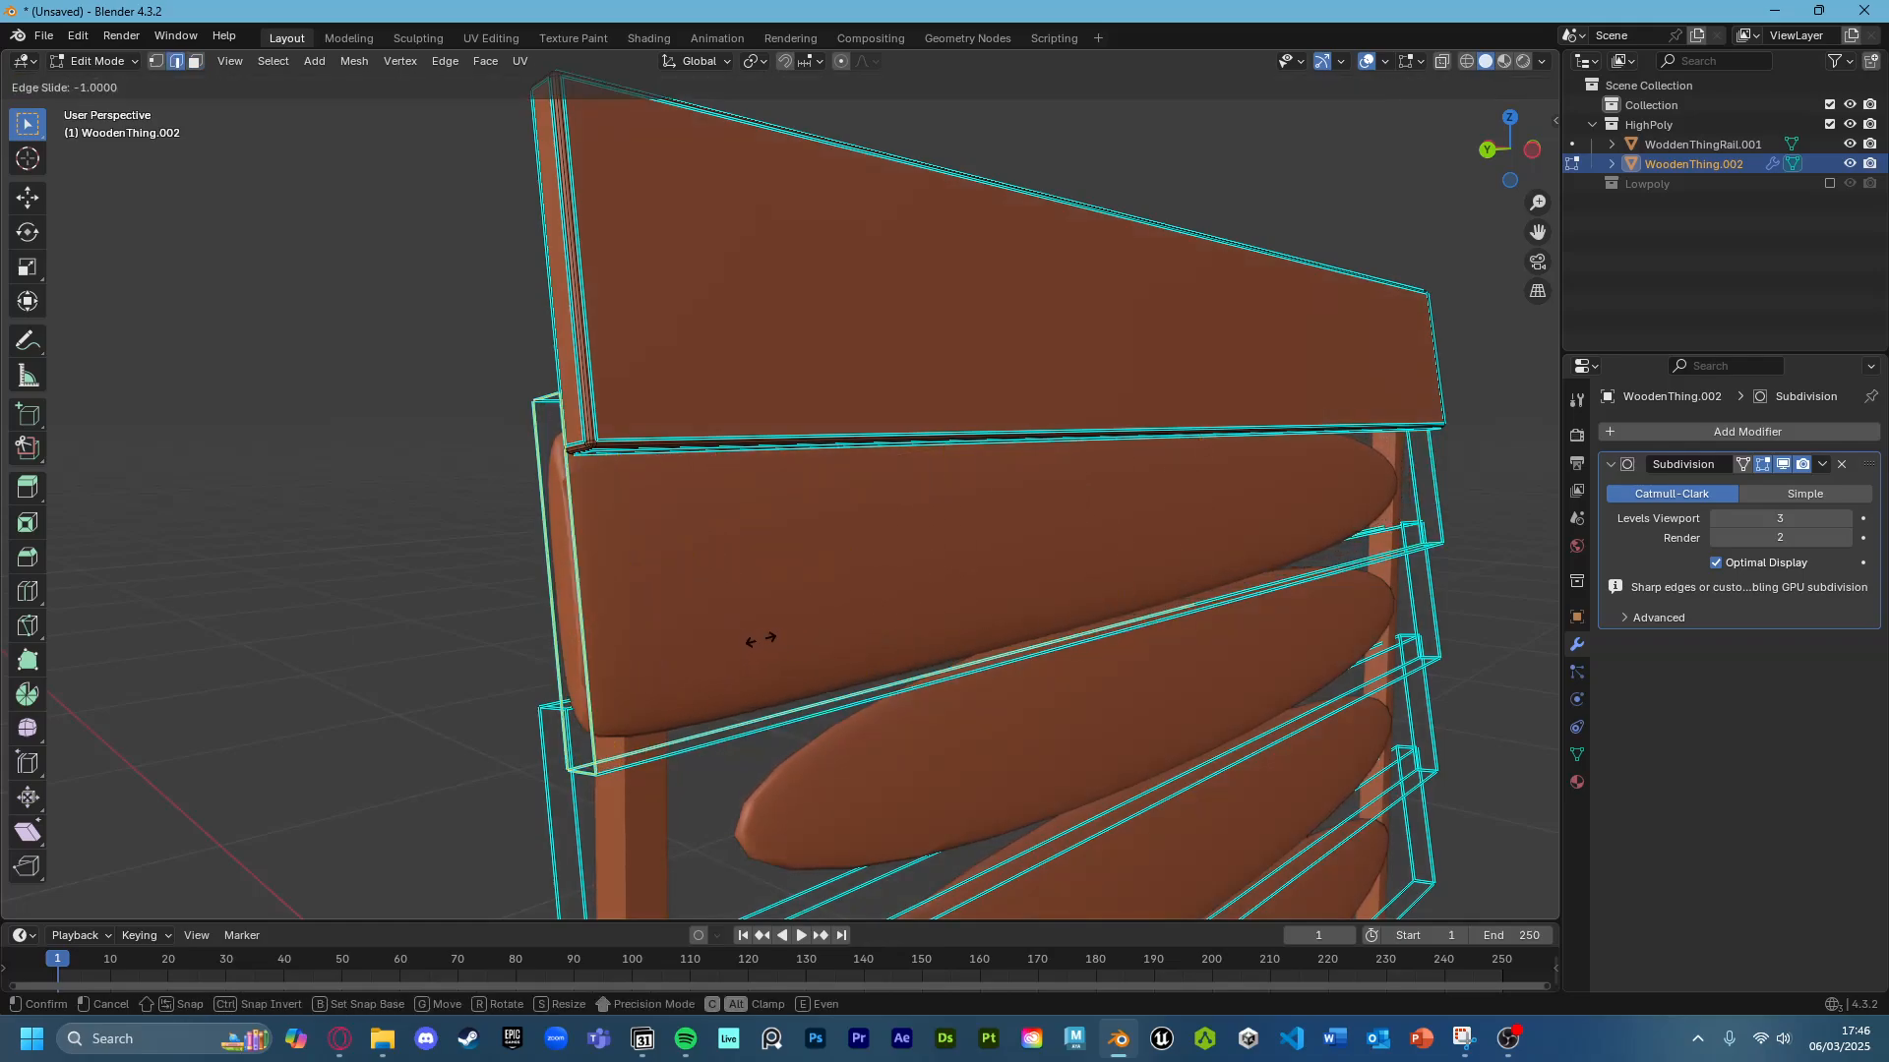
pyautogui.click(785, 628)
# Inset the left end face of the second plank by a thin margin.
pyautogui.moveTo(785, 629); pyautogui.dragTo(761, 580, button='middle')
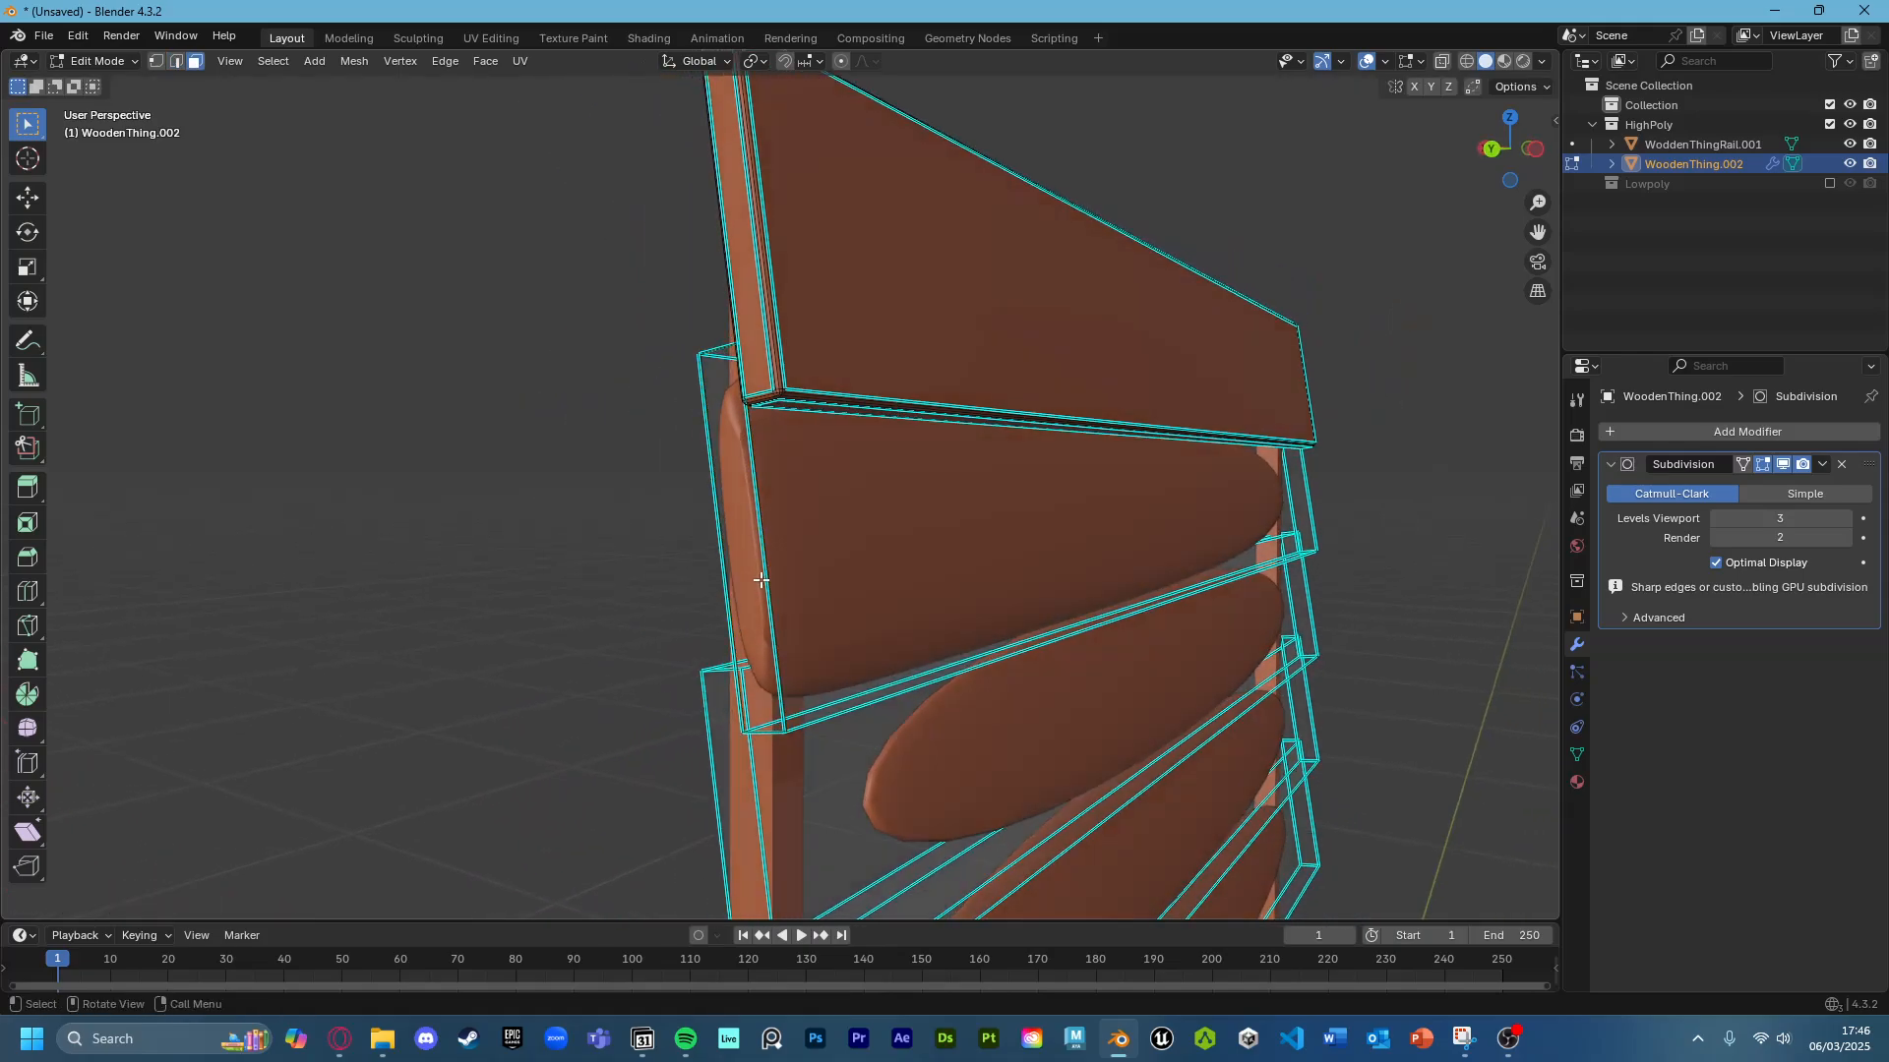
pyautogui.click(752, 576)
pyautogui.press('i')
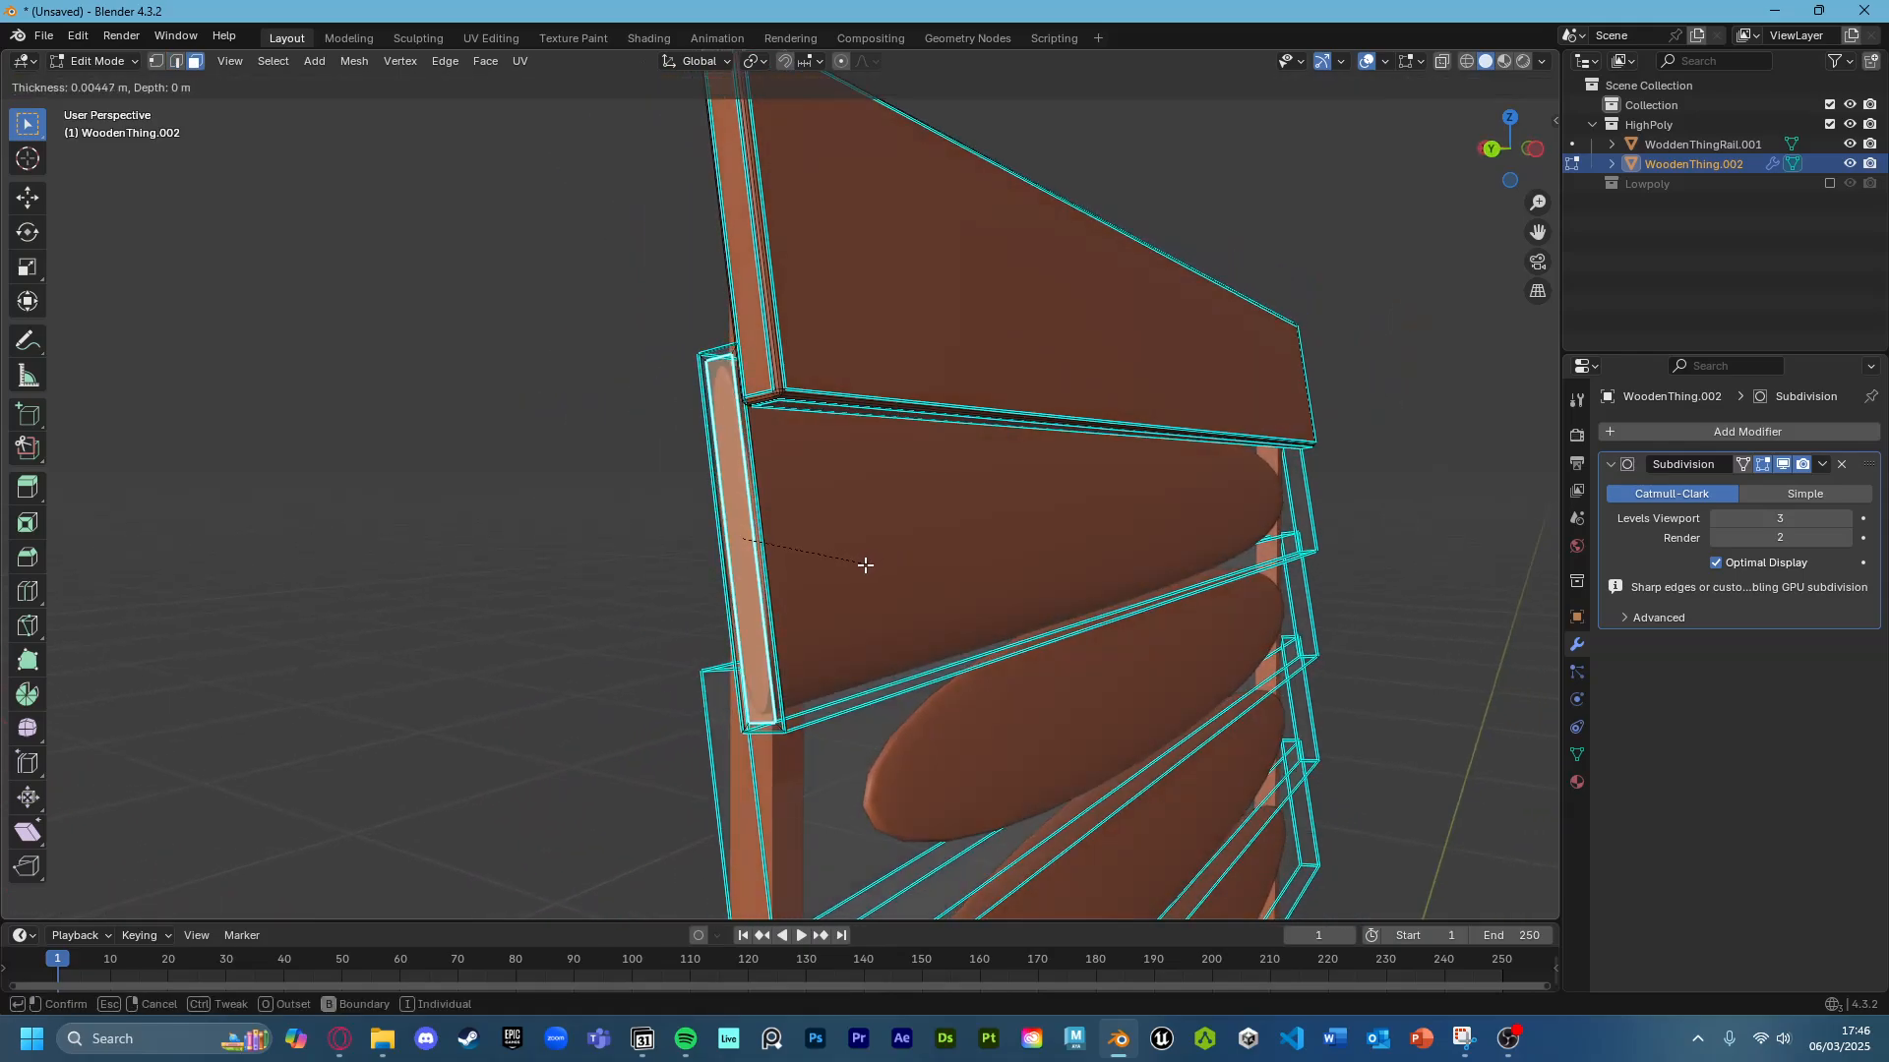
pyautogui.click(874, 562)
pyautogui.moveTo(875, 562); pyautogui.dragTo(952, 550, button='middle')
pyautogui.scroll(8, 915, 565)
pyautogui.scroll(-5, 947, 563)
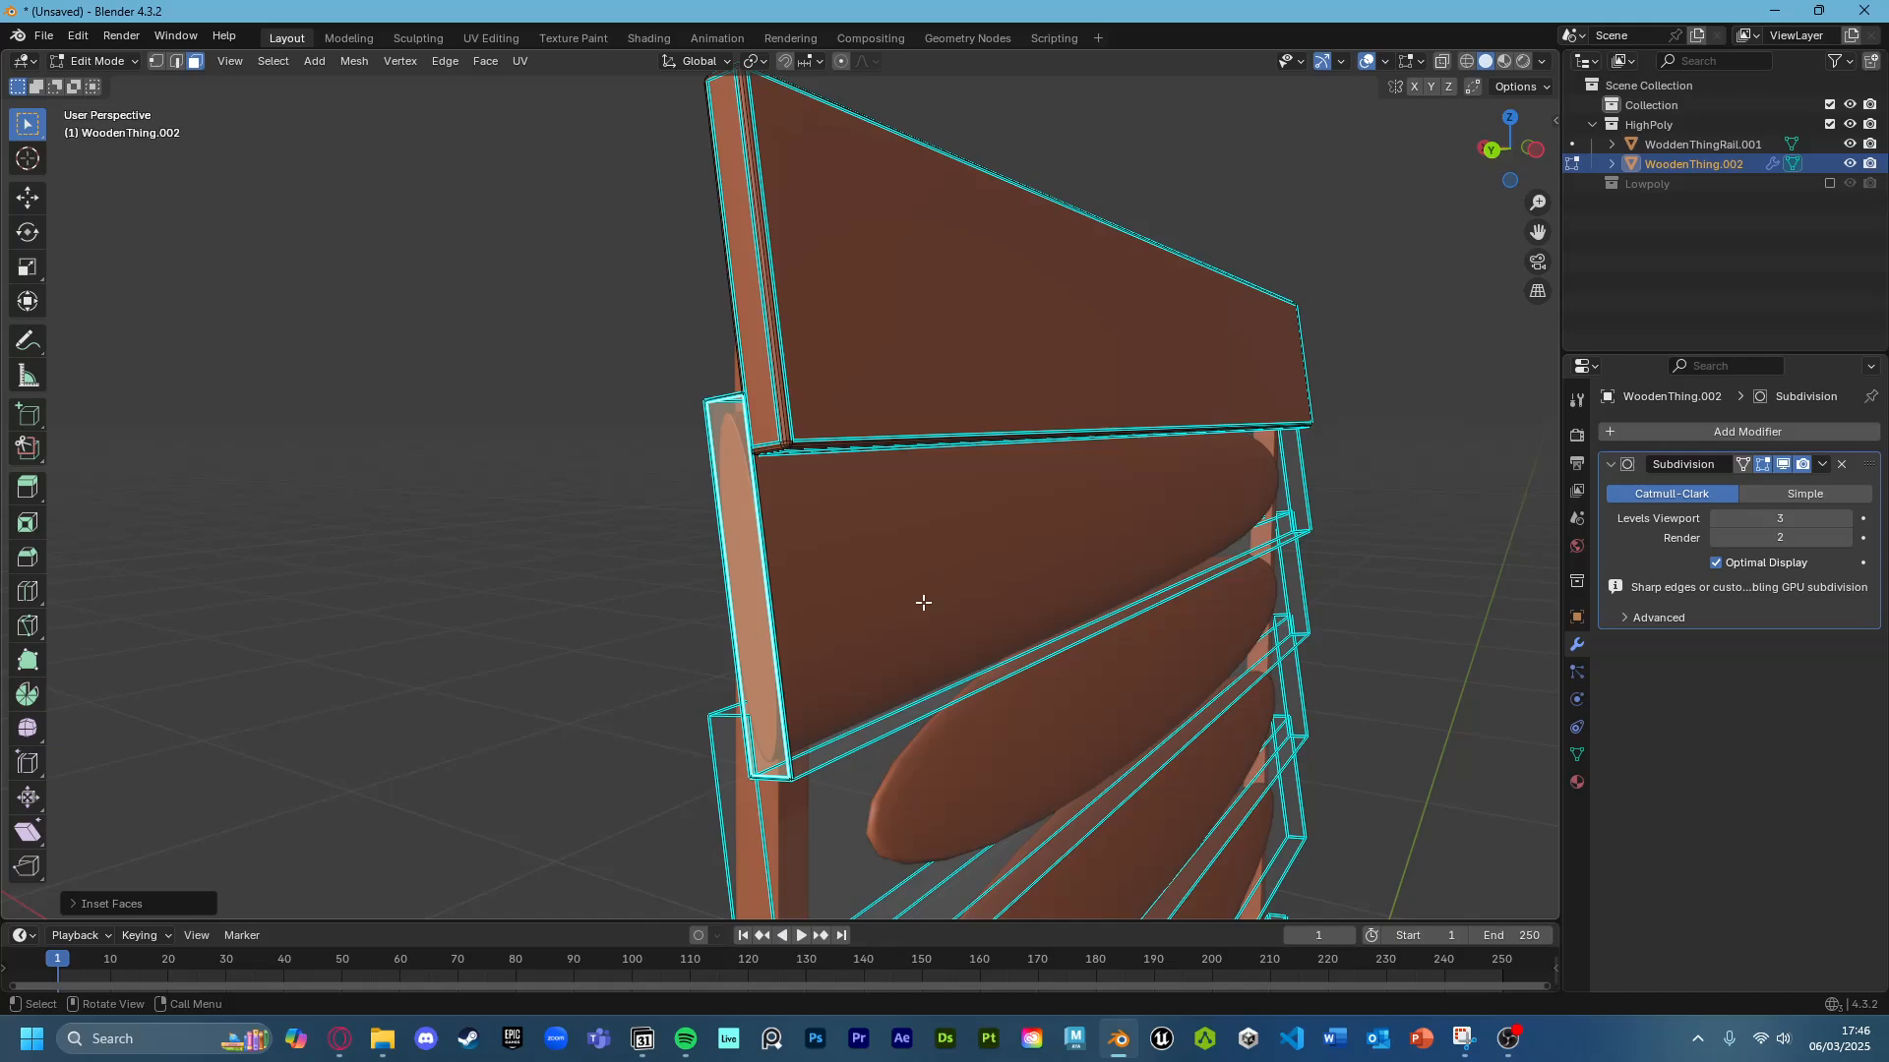
# Try to inset the narrow bottom face of the second plank by a thin margin.
pyautogui.scroll(2, 905, 598)
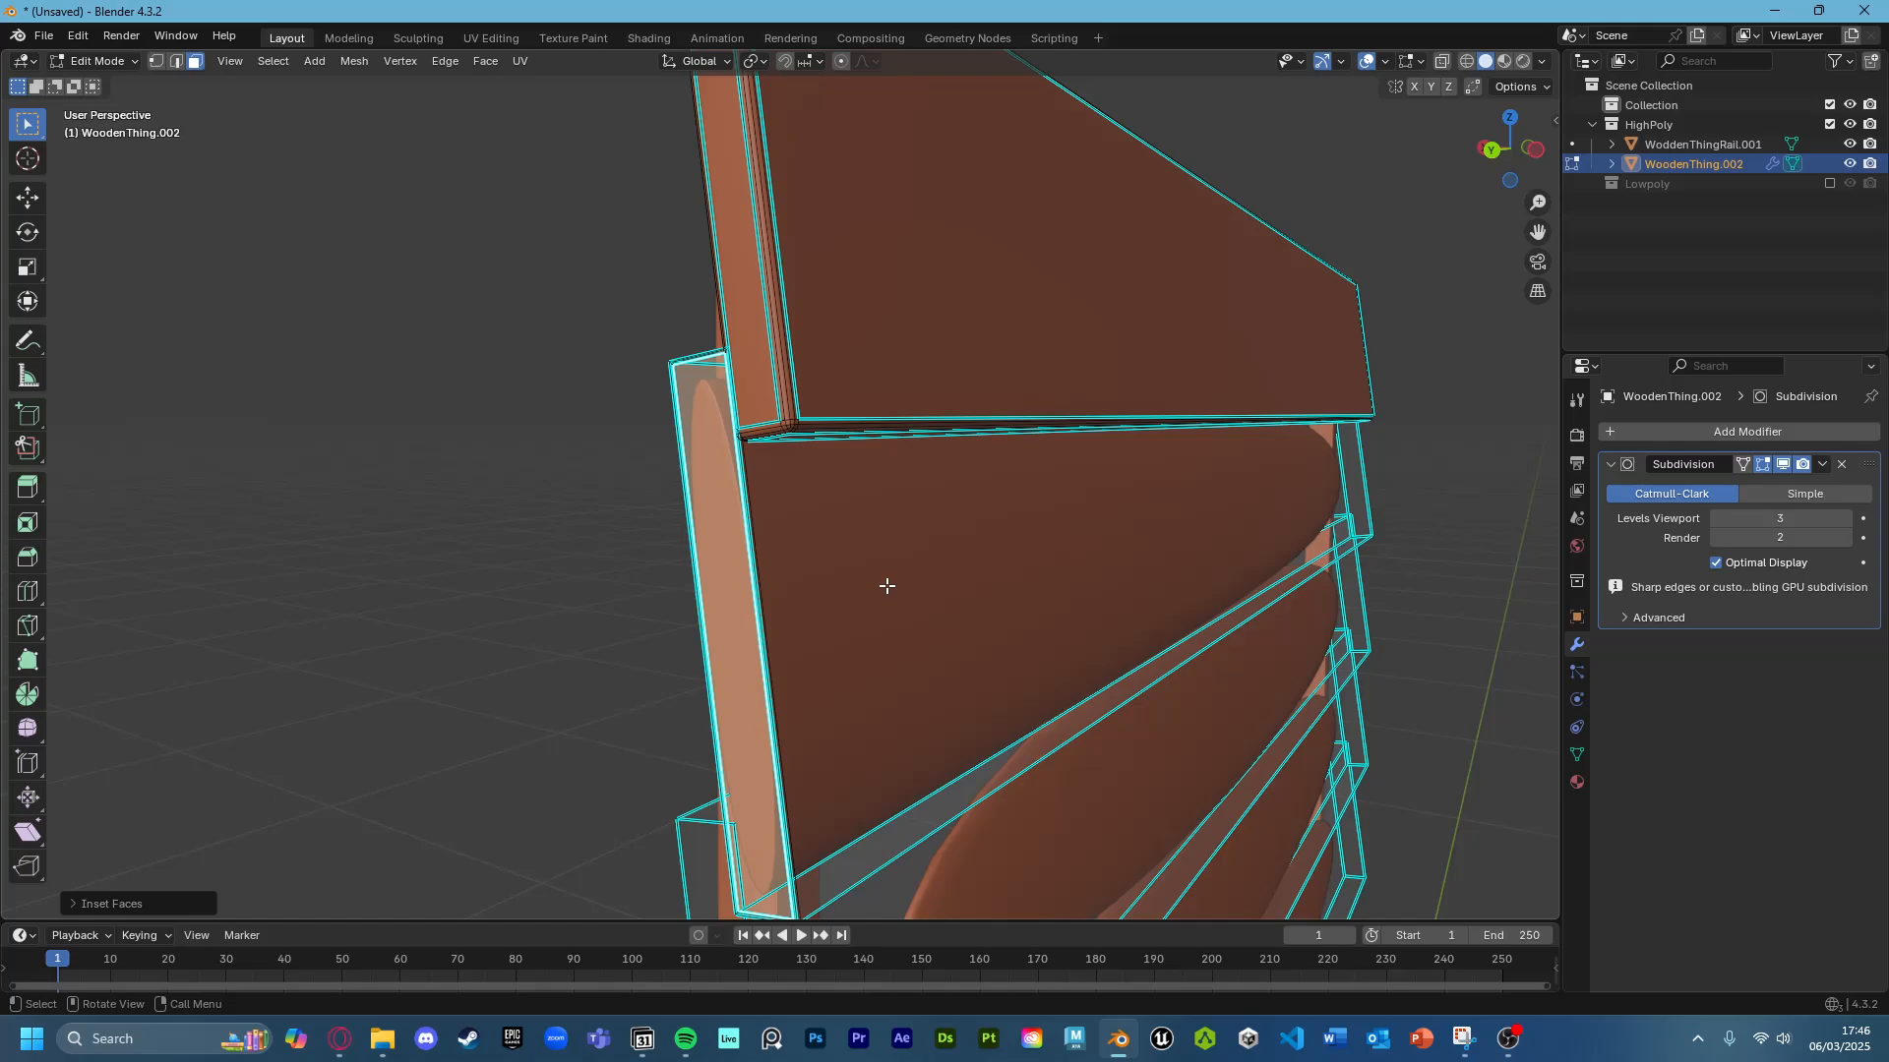
pyautogui.moveTo(1032, 567)
pyautogui.mouseDown(button='middle')
pyautogui.moveTo(1041, 555)
pyautogui.moveTo(1053, 586)
pyautogui.mouseUp(button='middle')
pyautogui.click(1031, 555)
pyautogui.moveTo(872, 607); pyautogui.dragTo(990, 632, button='middle')
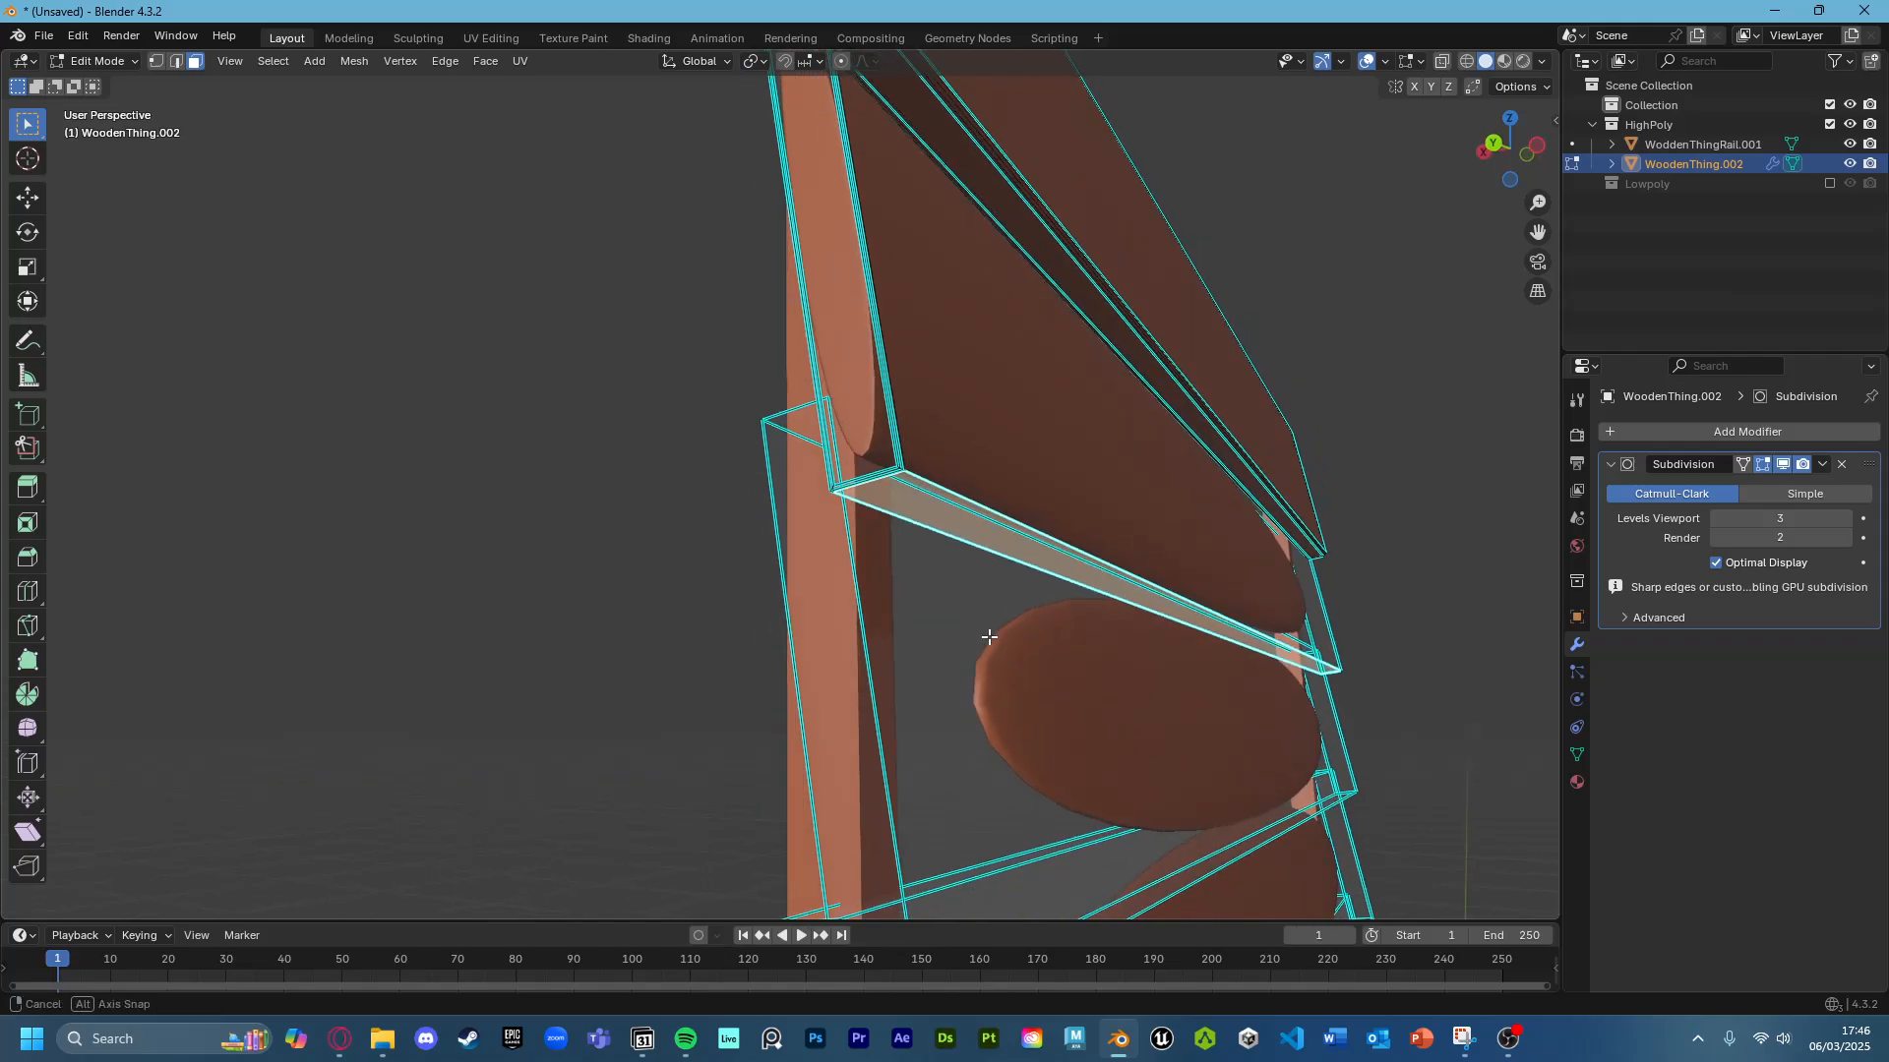
pyautogui.press('i')
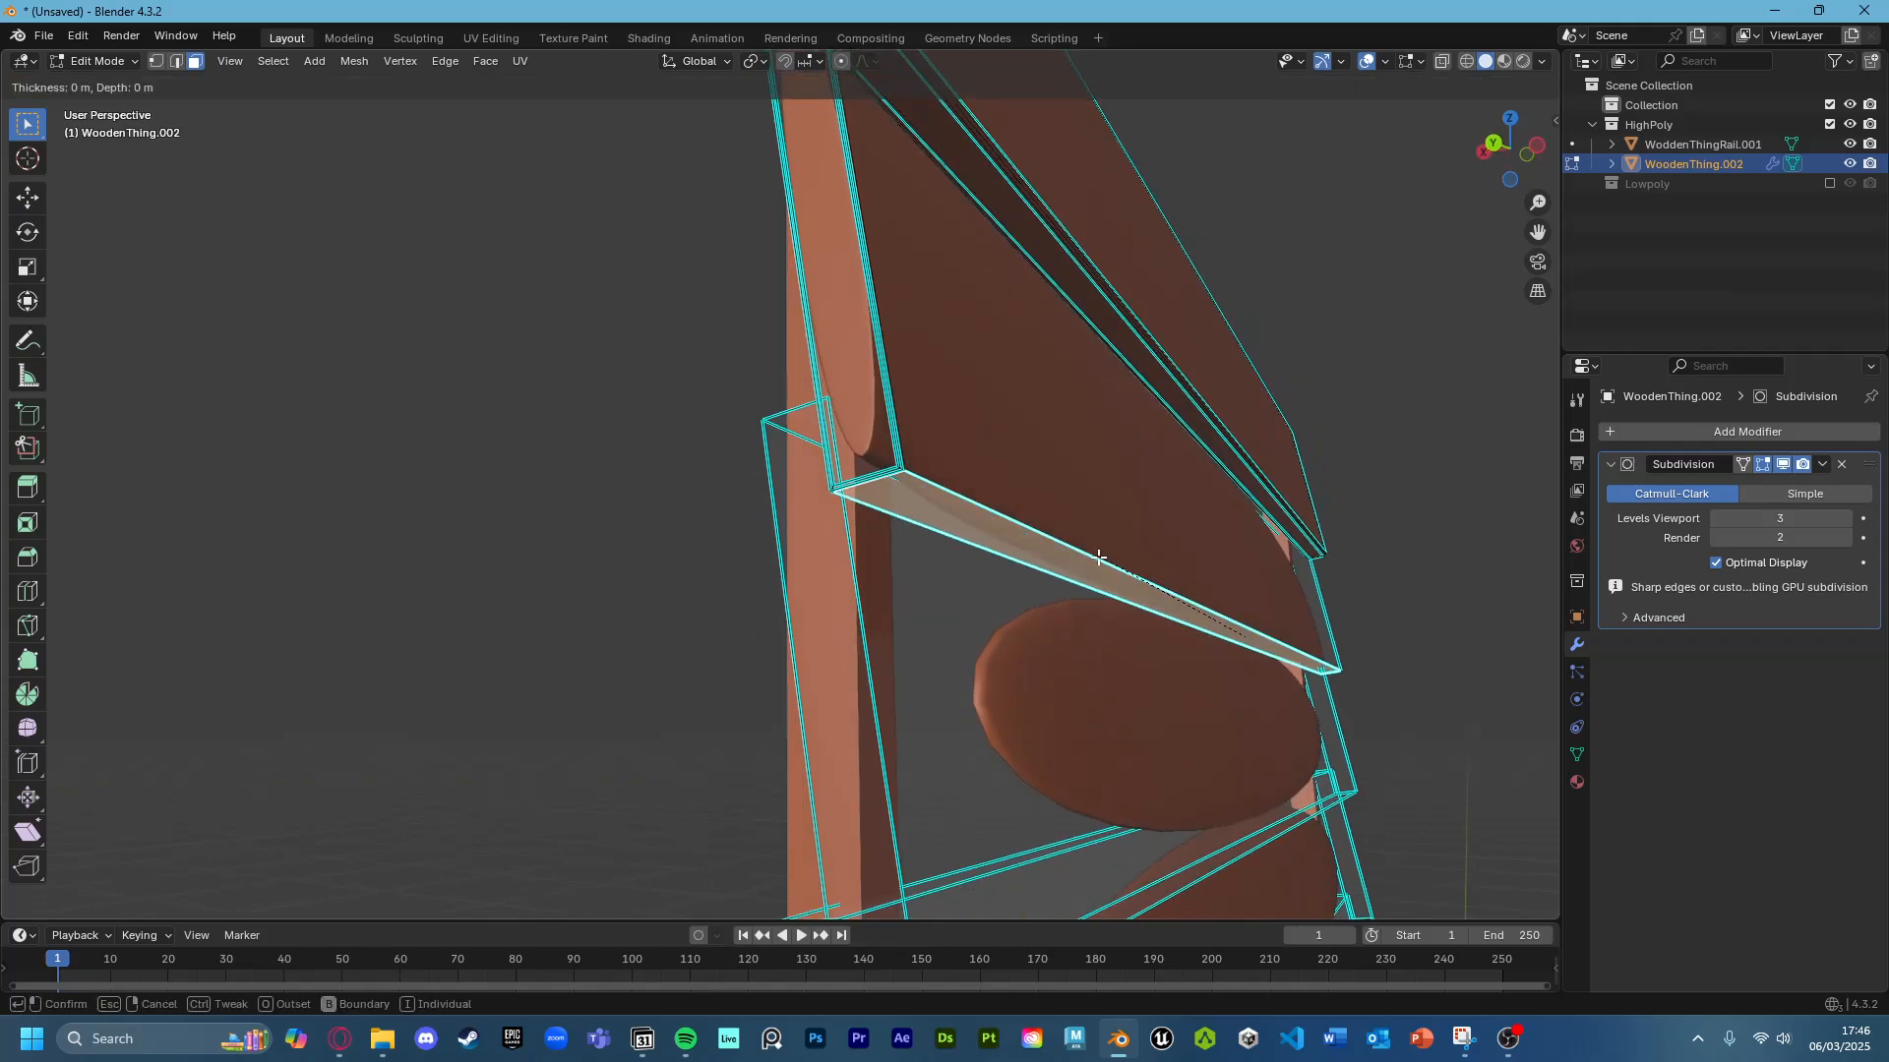
pyautogui.click(1040, 619)
pyautogui.moveTo(1041, 619)
pyautogui.mouseDown(button='middle')
pyautogui.moveTo(1046, 645)
pyautogui.moveTo(1070, 625)
pyautogui.moveTo(1054, 594)
pyautogui.mouseUp(button='middle')
# Undo the recent inset and loop cut edits on the second plank.
pyautogui.hotkey('ctrl', 'z')
pyautogui.hotkey('ctrl', 'z')
pyautogui.hotkey('ctrl', 'z')
# Select all linked faces of the second plank and give its edges a narrow bevel with 4 segments.
pyautogui.press('l')
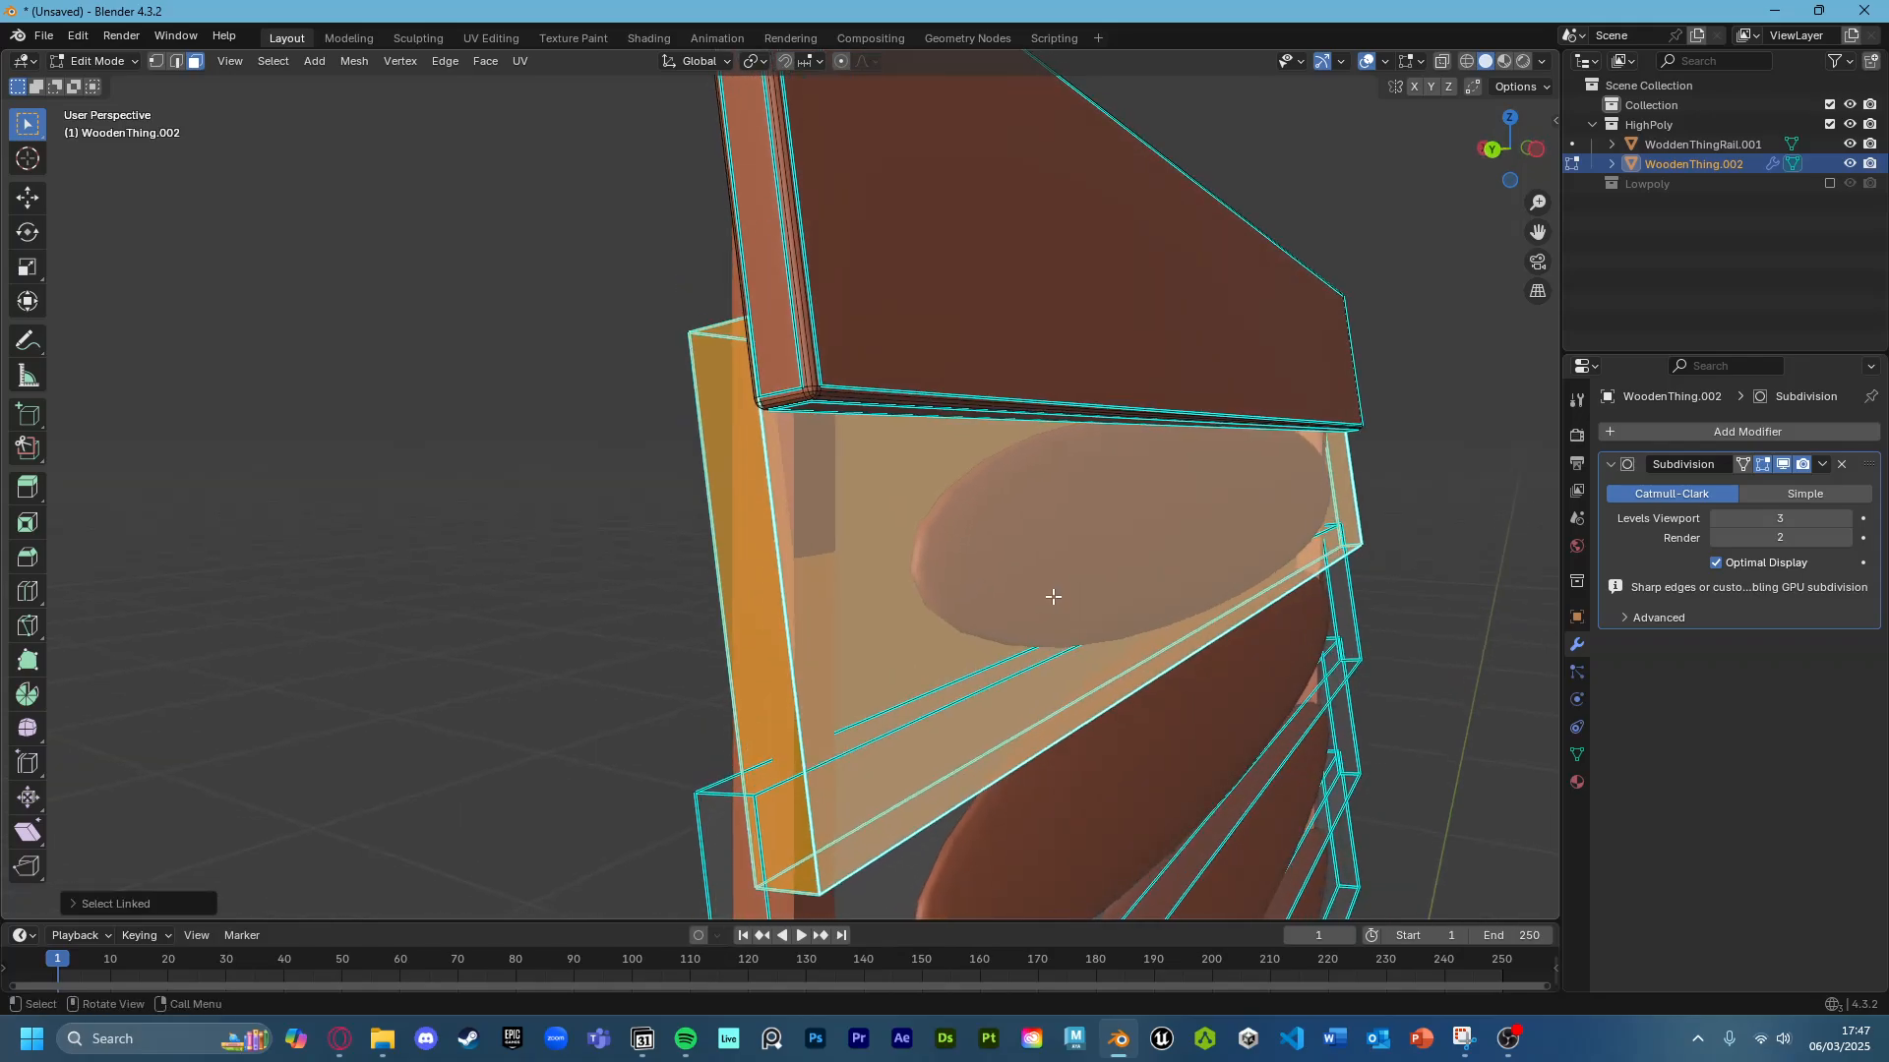
pyautogui.hotkey('ctrl', 'b')
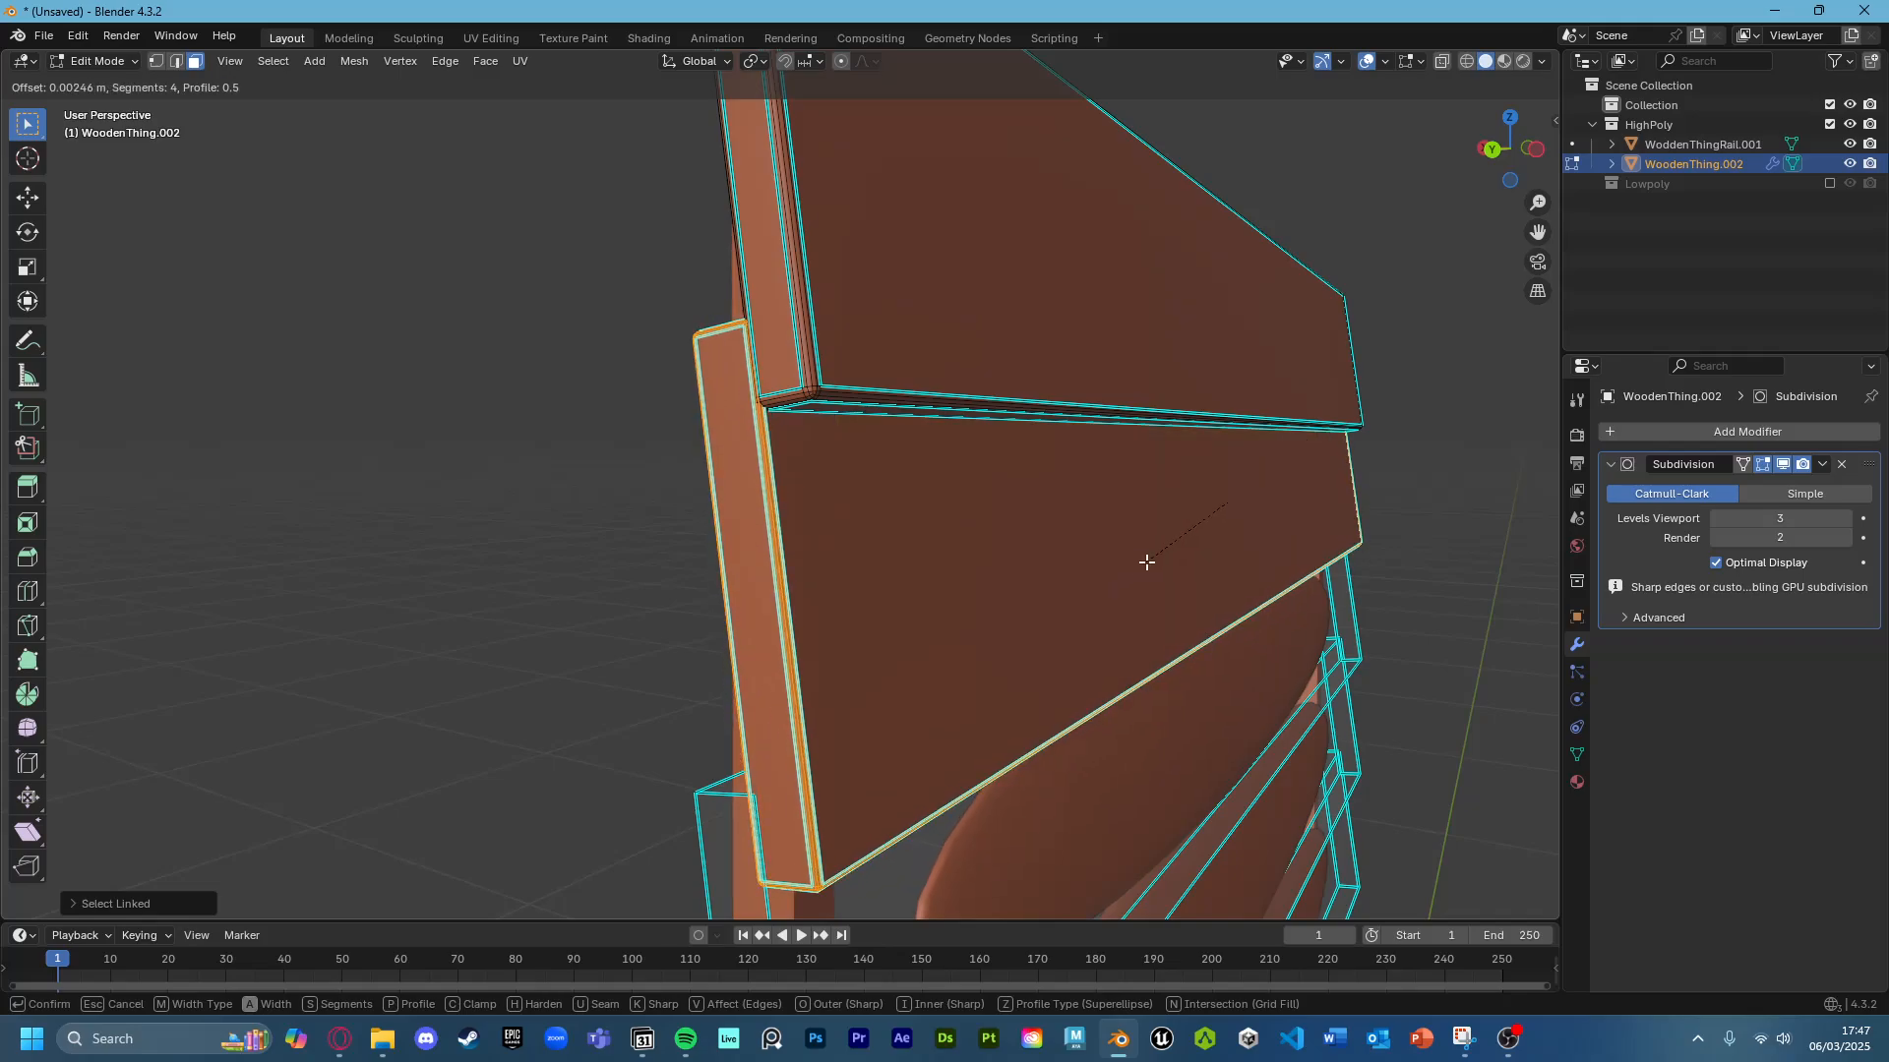
pyautogui.click(1131, 570)
pyautogui.moveTo(1131, 570); pyautogui.dragTo(1114, 513, button='middle')
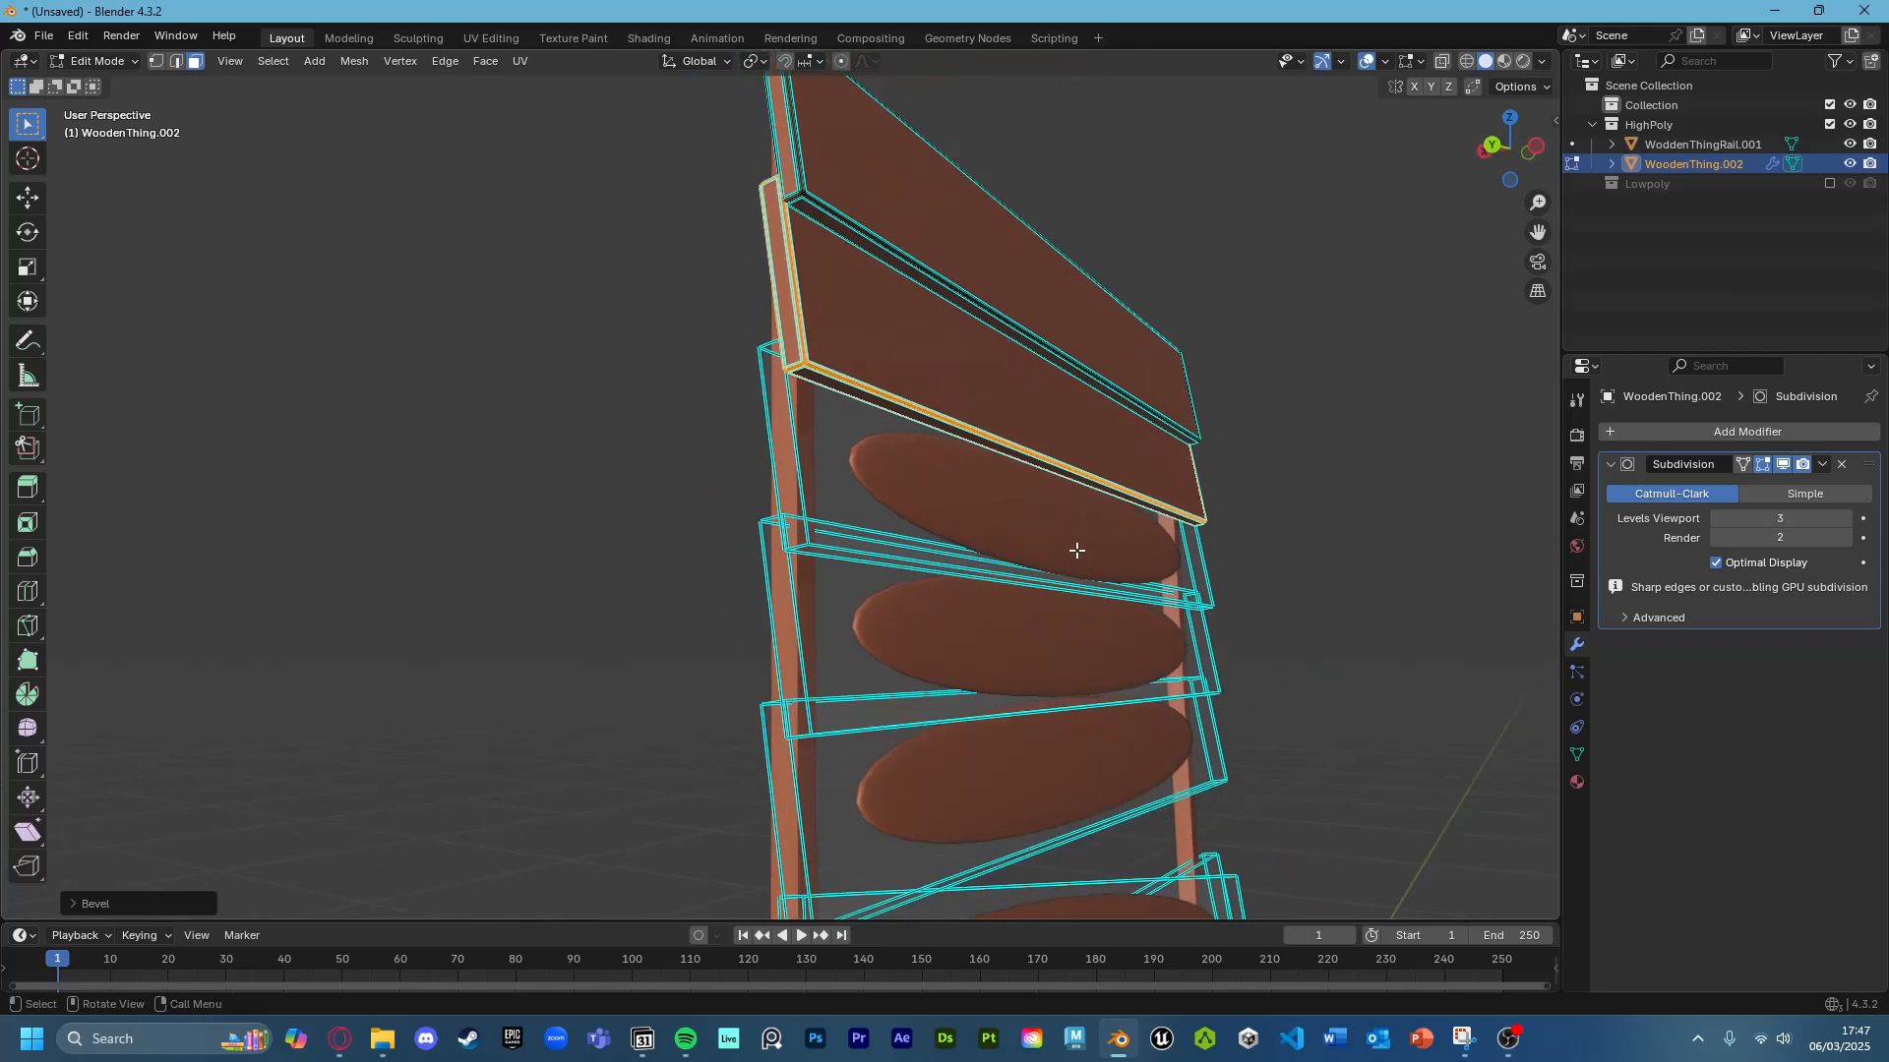
# Select all linked faces of the planks from the third one down, leaving out the lowest plank.
pyautogui.click(1076, 536)
pyautogui.press('l')
pyautogui.press('l')
pyautogui.press('l')
pyautogui.scroll(-2, 1043, 802)
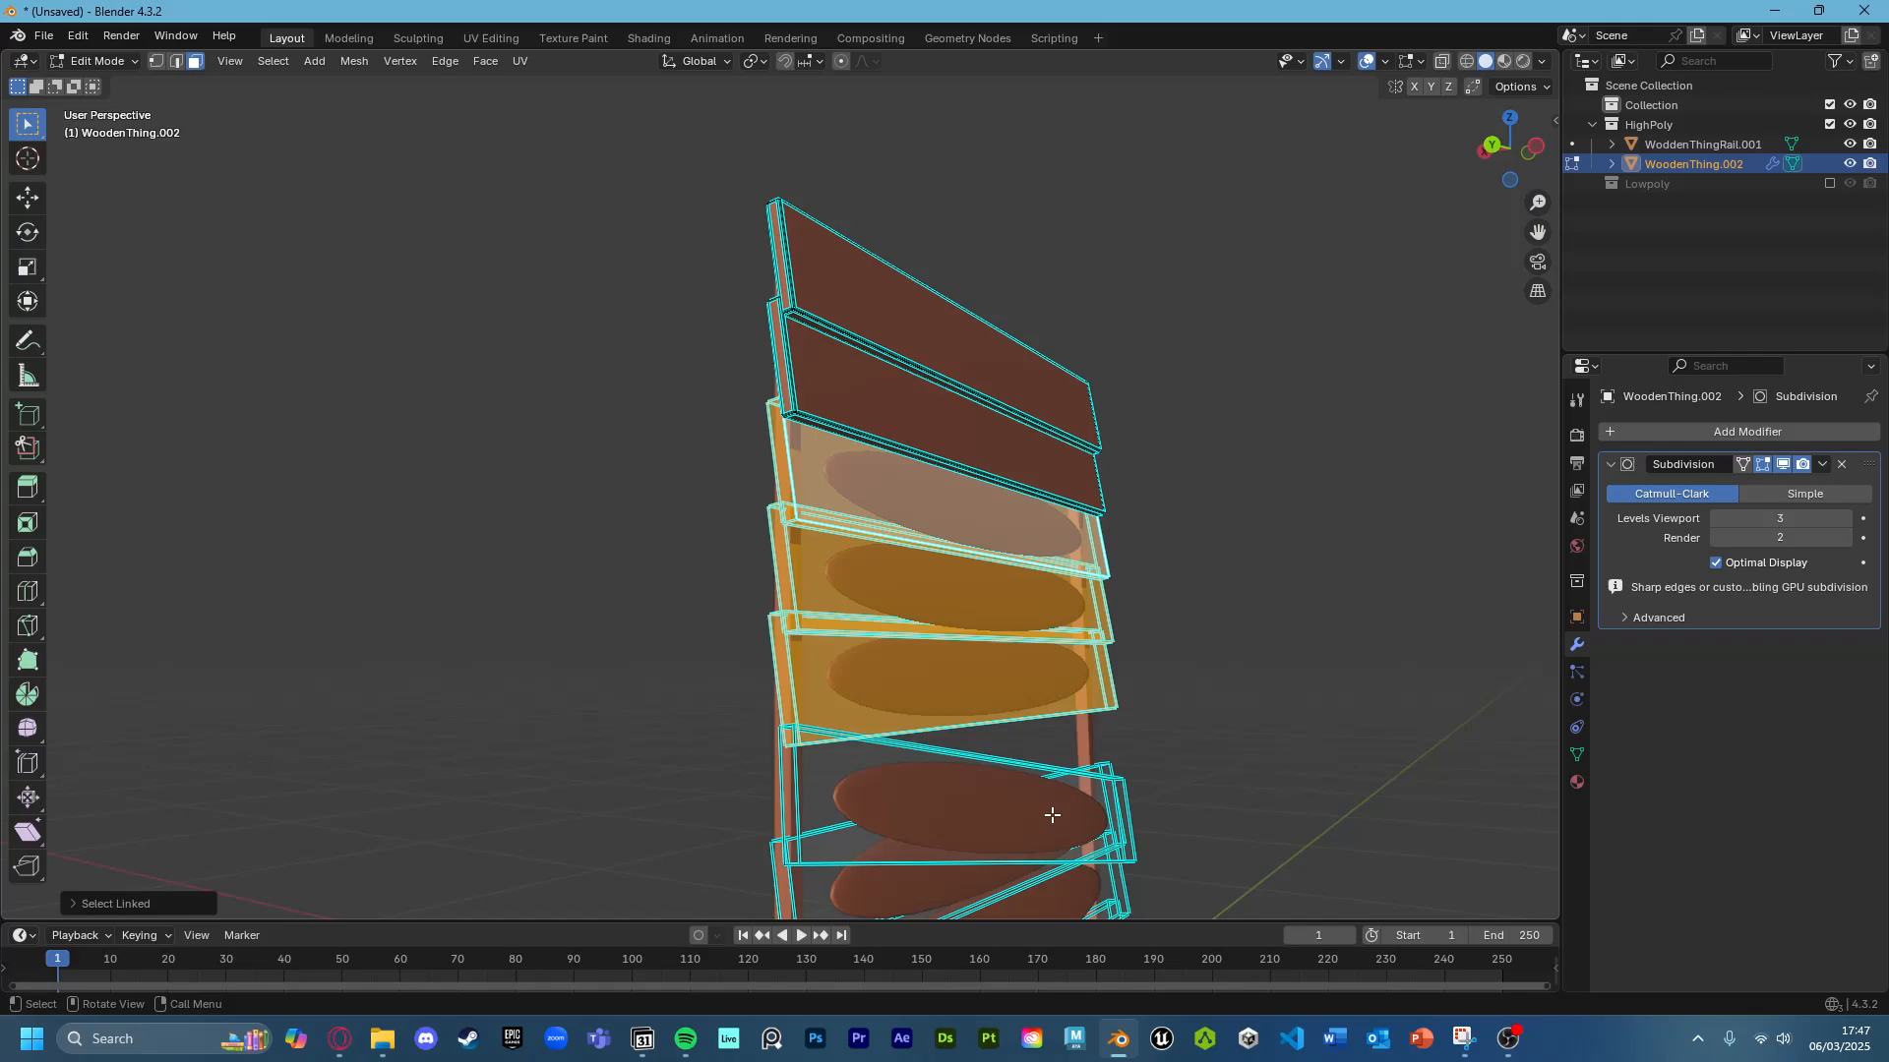
pyautogui.press('l')
pyautogui.press('l')
pyautogui.scroll(5, 952, 617)
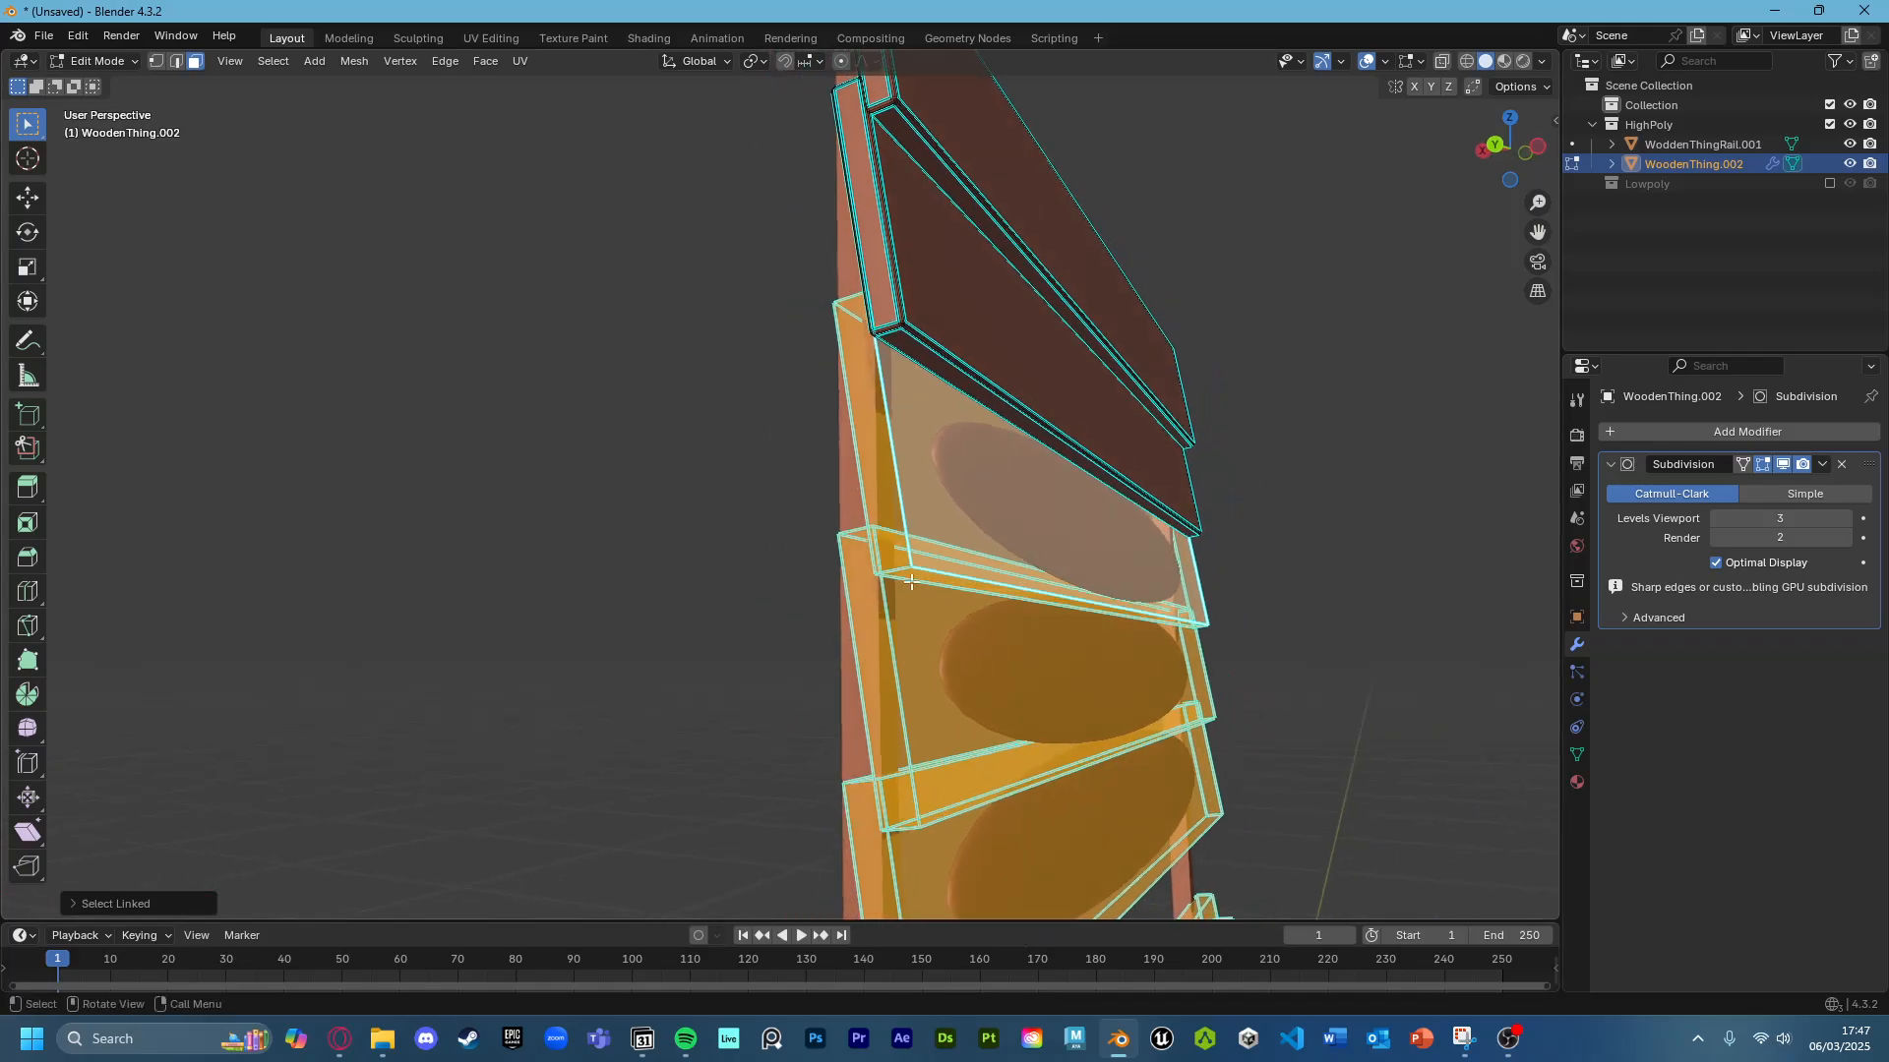
# Bevel the edges of the selected planks by about 0.0037 m with 4 segments and return to Object Mode.
pyautogui.hotkey('ctrl', 'b')
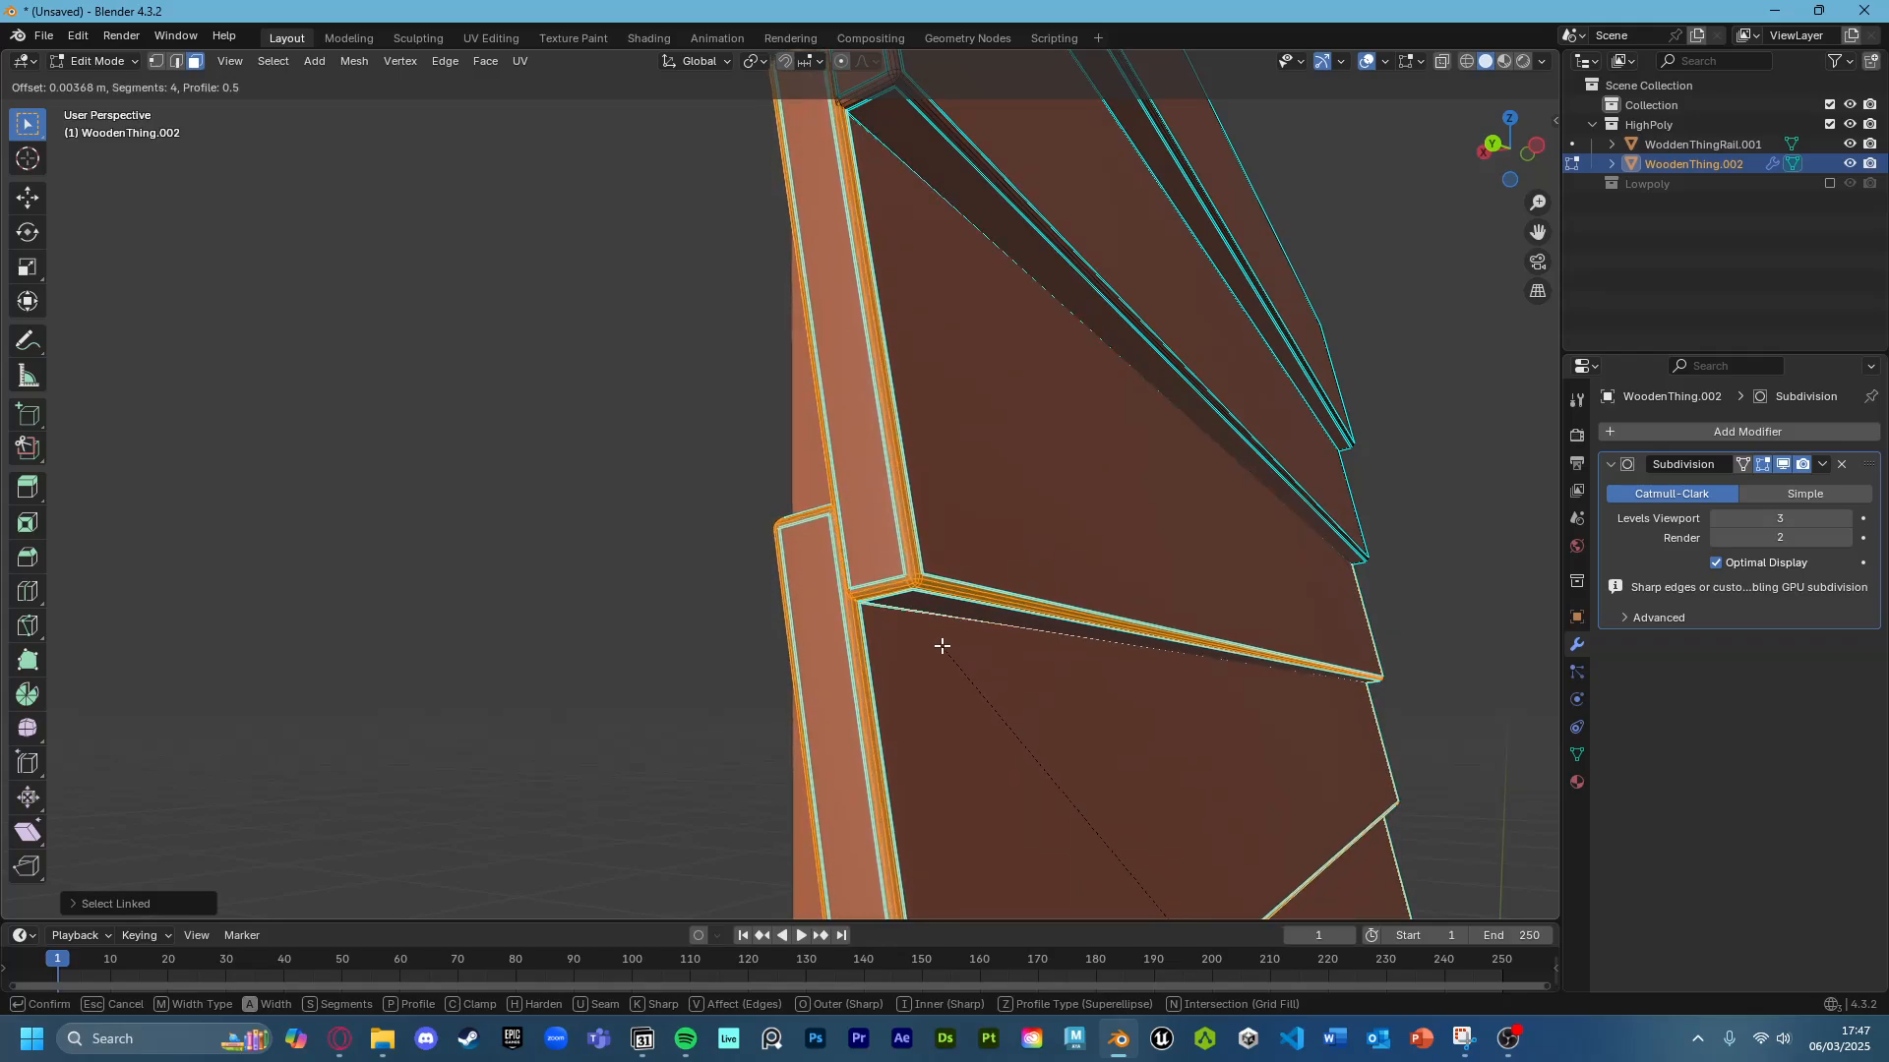
pyautogui.click(941, 646)
pyautogui.scroll(-6, 1003, 627)
pyautogui.press('Tab')
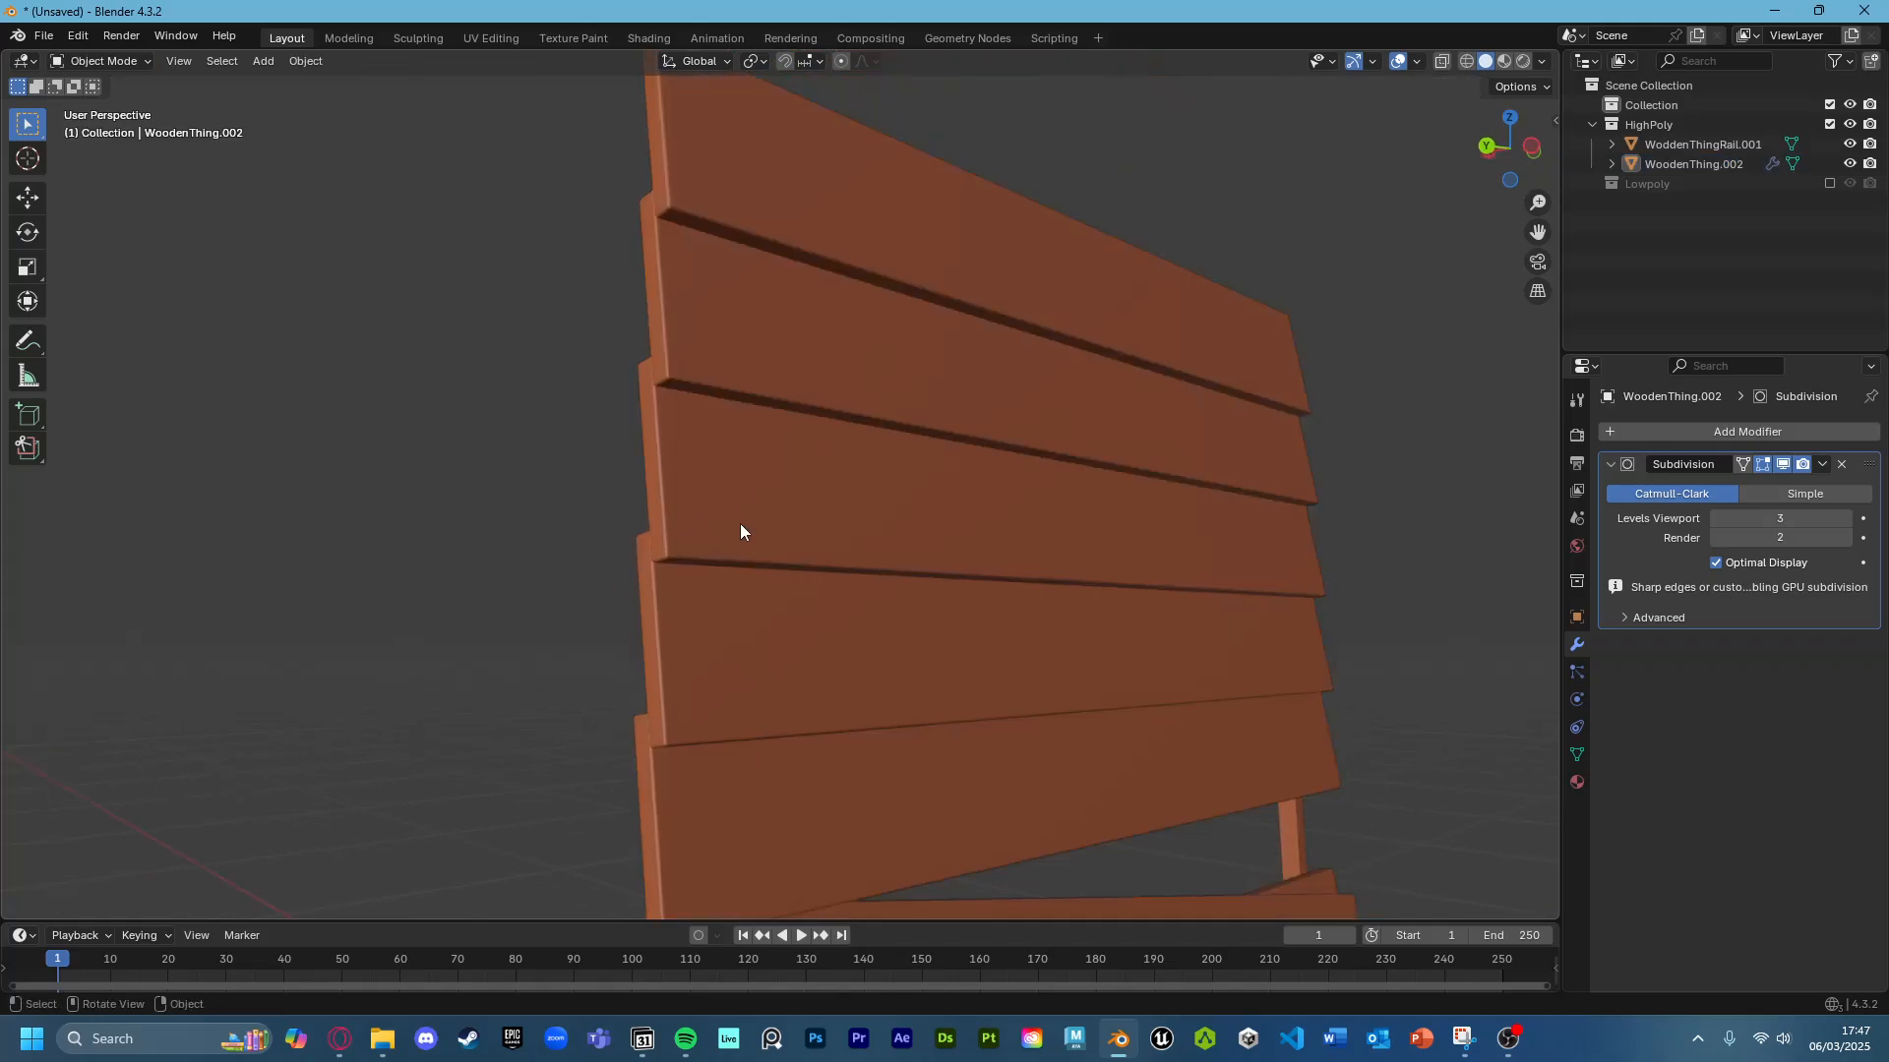
# Compare the bevelled planks with the low-poly version by including the Lowpoly collection and excluding it again.
pyautogui.scroll(2, 752, 532)
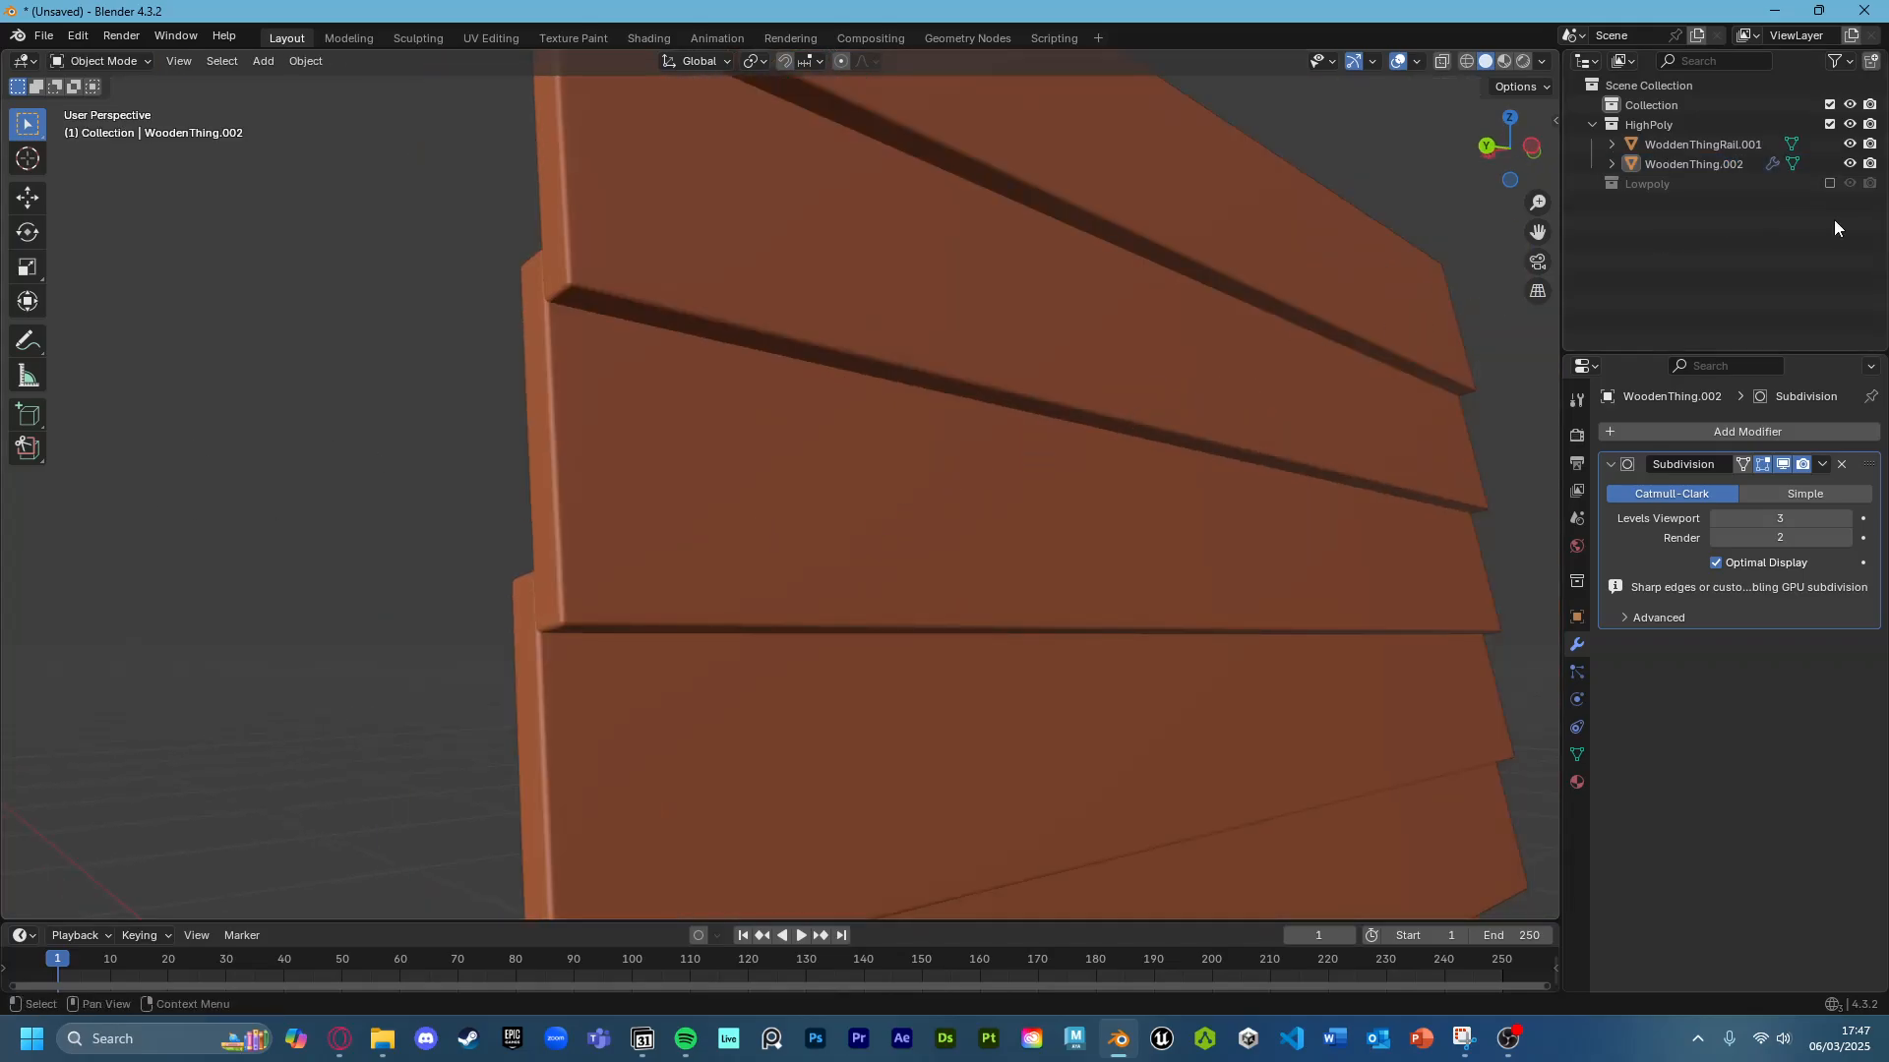
pyautogui.click(1829, 184)
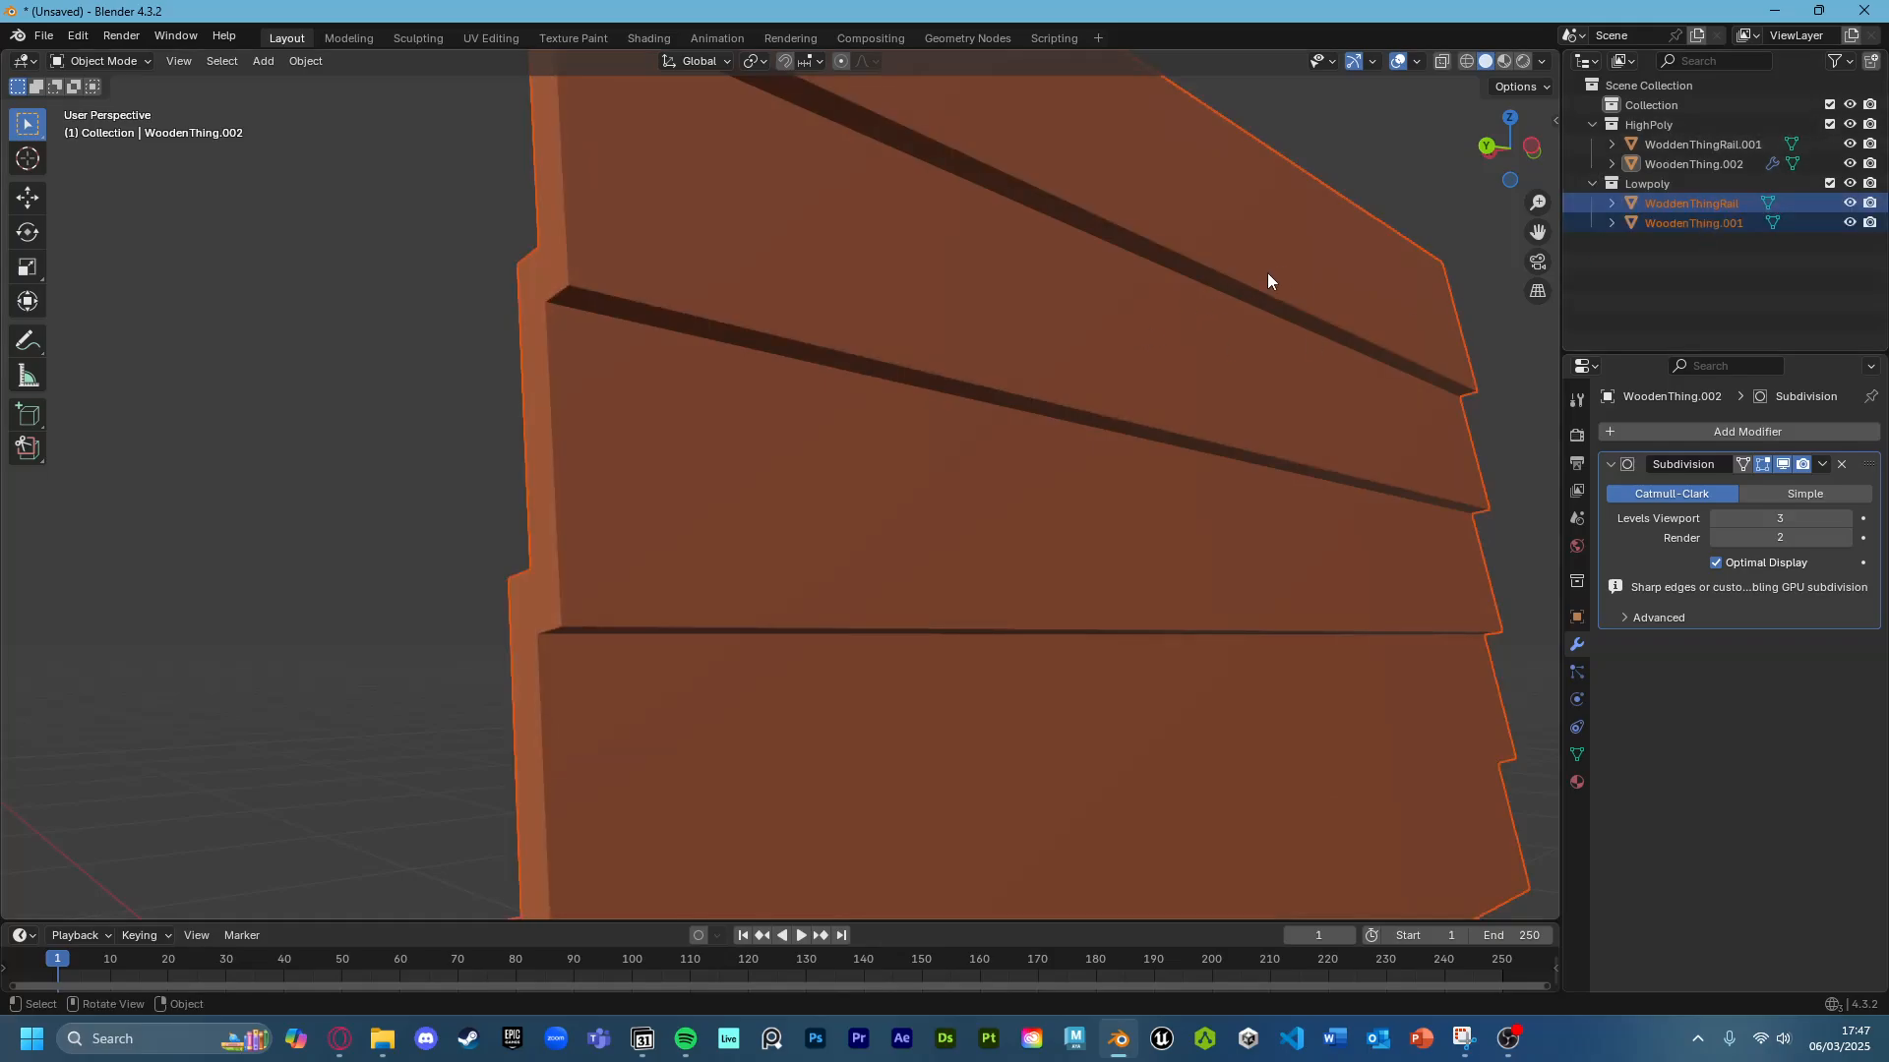
pyautogui.click(1828, 184)
pyautogui.click(1828, 184)
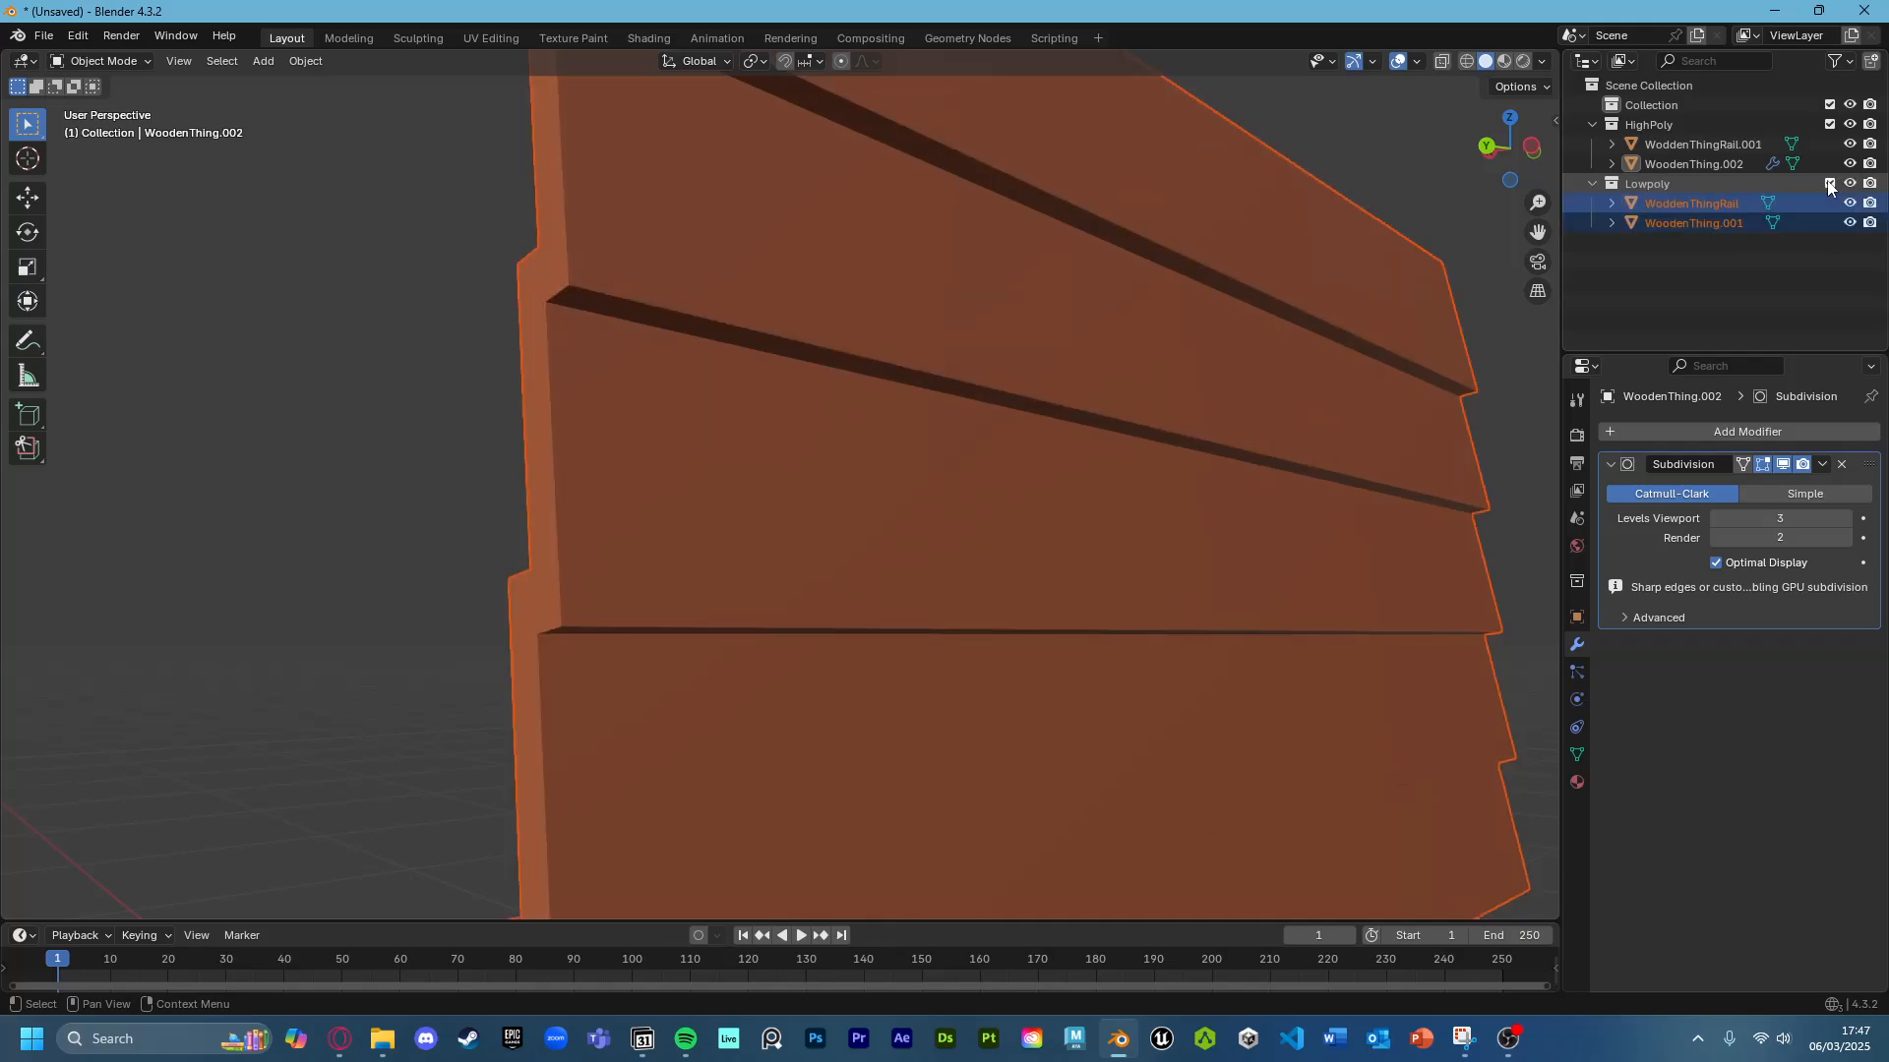
pyautogui.click(1828, 184)
pyautogui.moveTo(1396, 381); pyautogui.dragTo(1154, 476, button='middle')
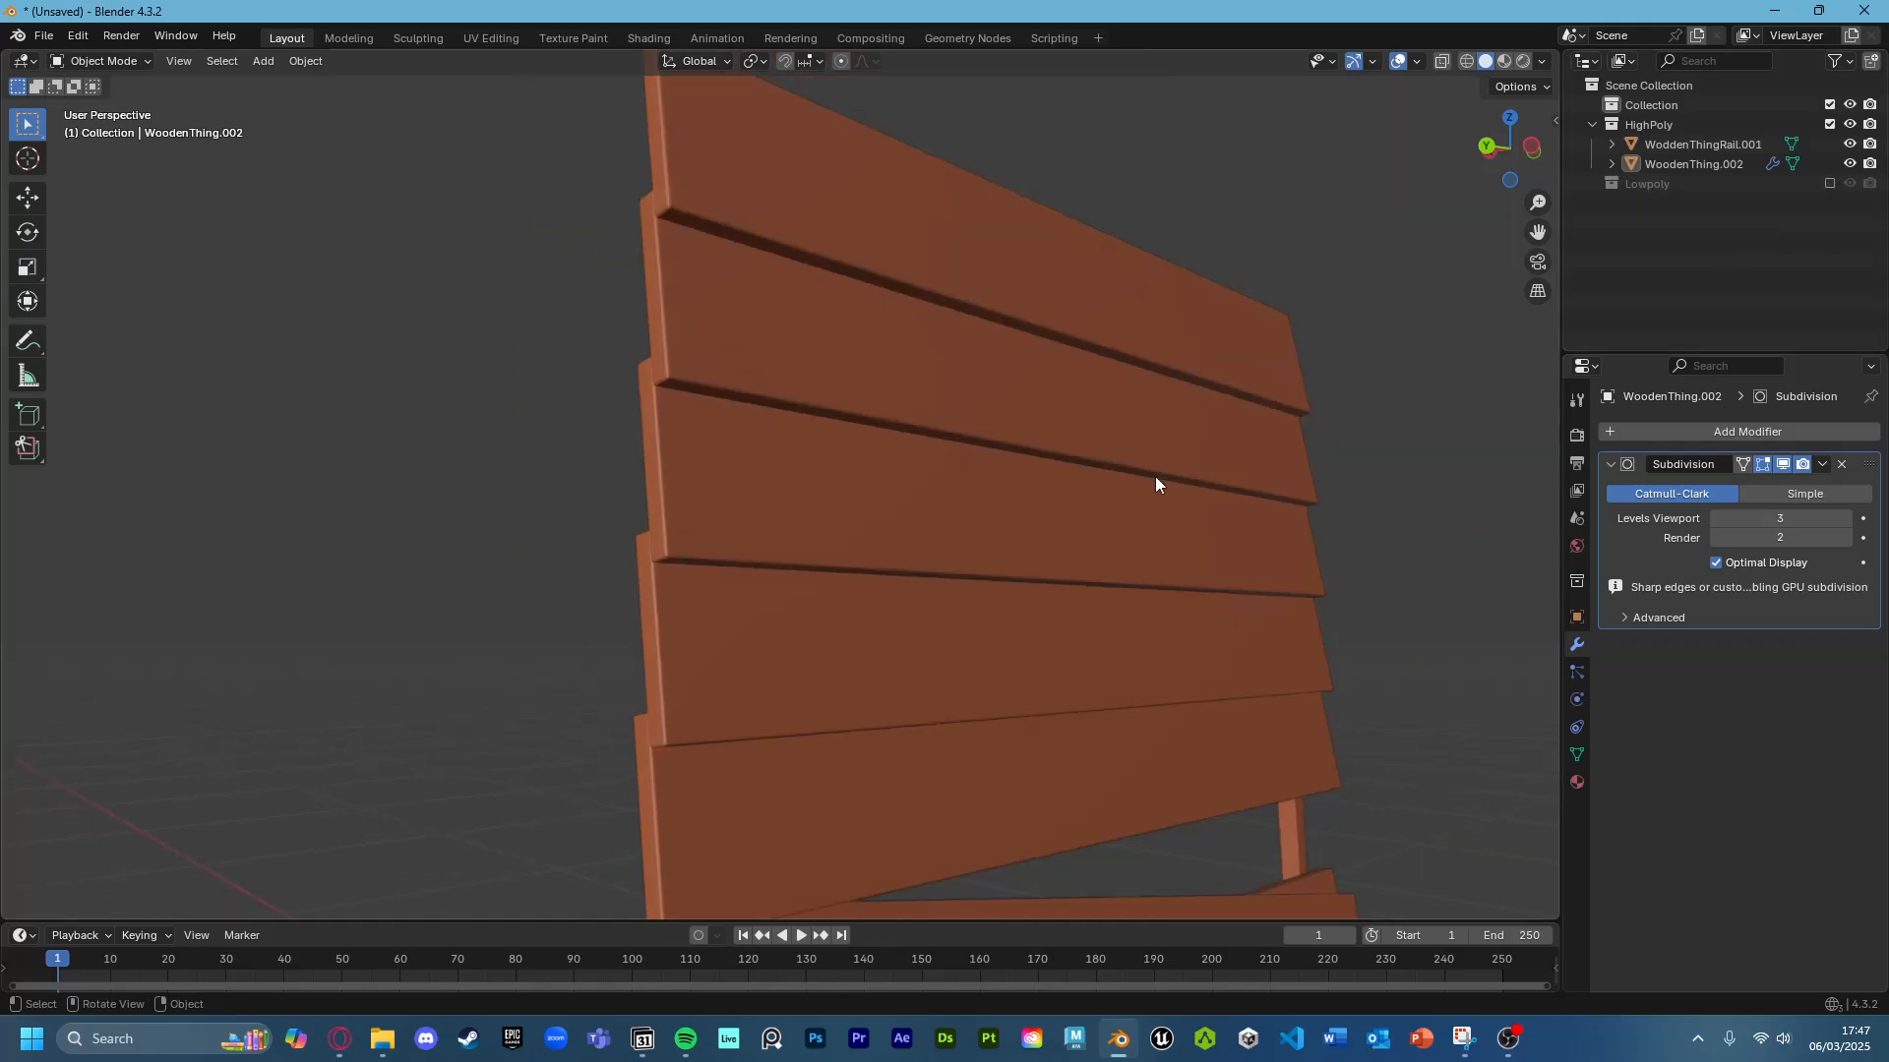
# Bevel all edges of the lowest plank with 4 segments in Edit Mode and return to Object Mode.
pyautogui.moveTo(1062, 553); pyautogui.dragTo(1054, 338, button='middle')
pyautogui.scroll(-3, 1063, 413)
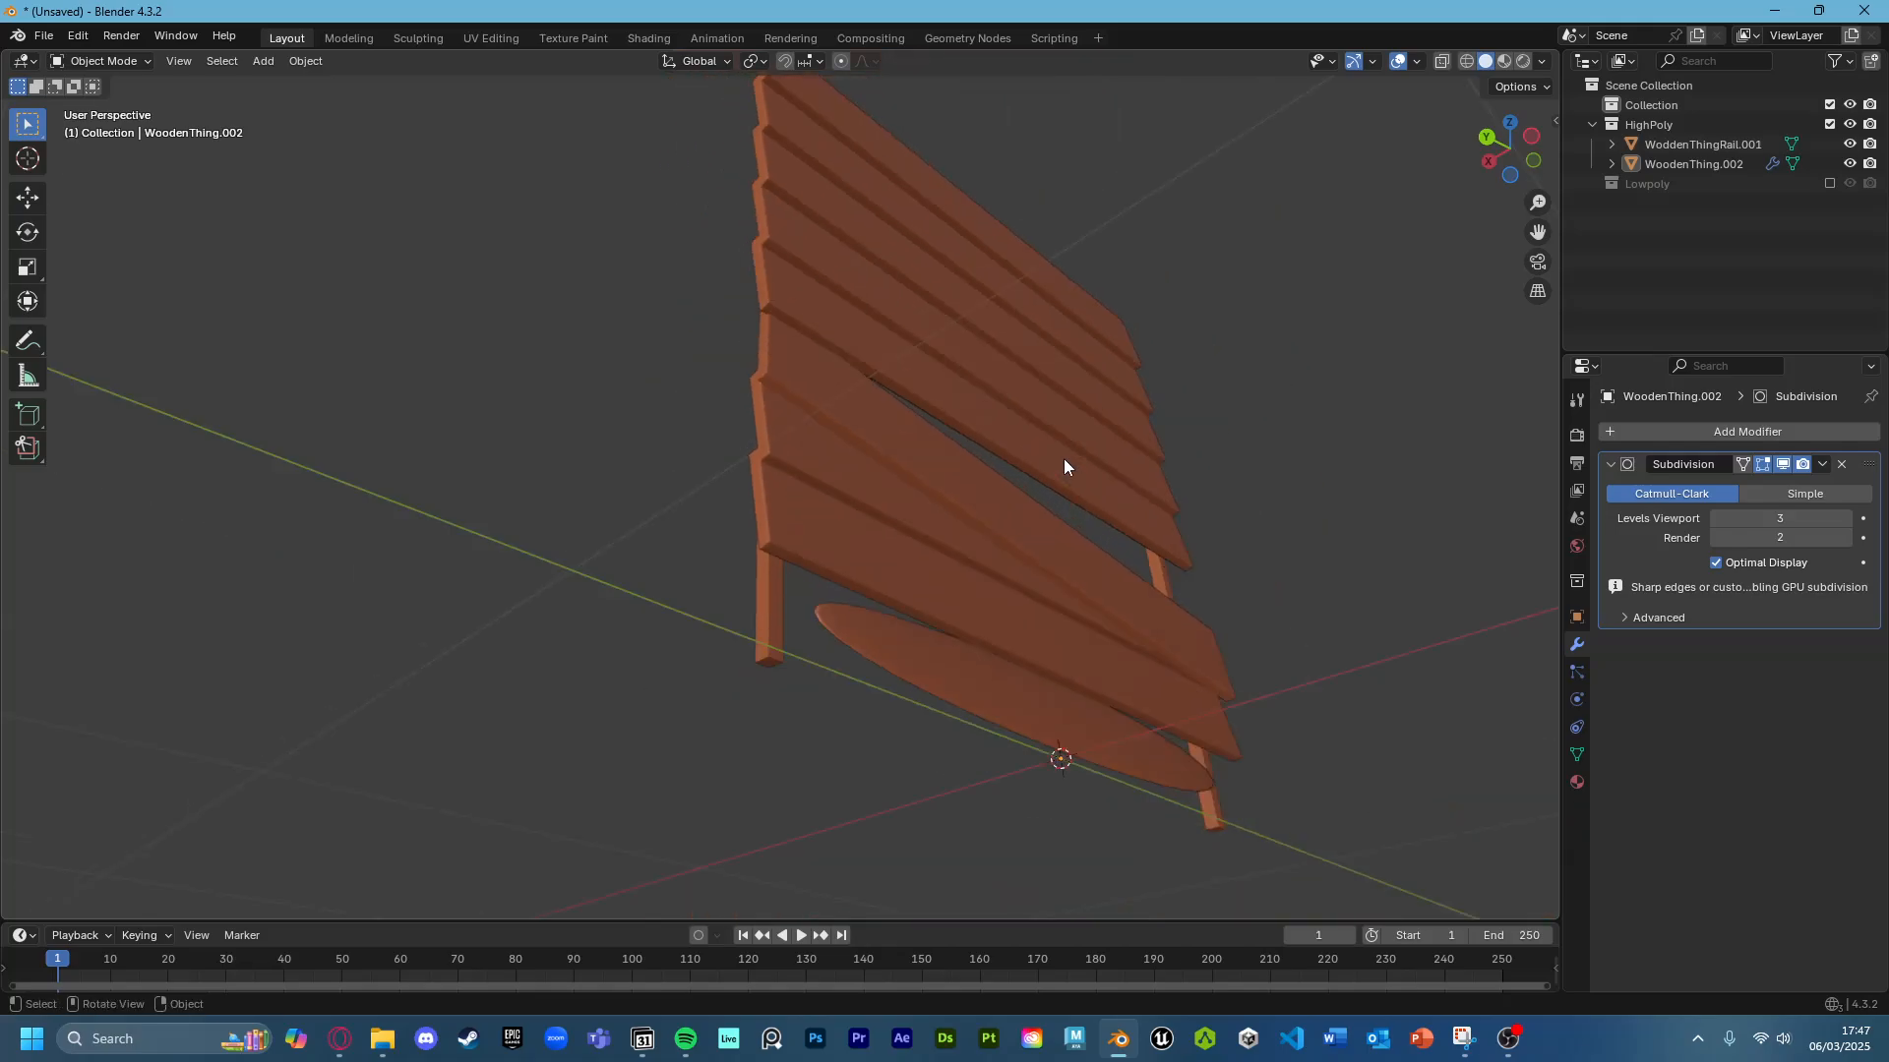
pyautogui.click(762, 641)
pyautogui.click(896, 631)
pyautogui.press('Tab')
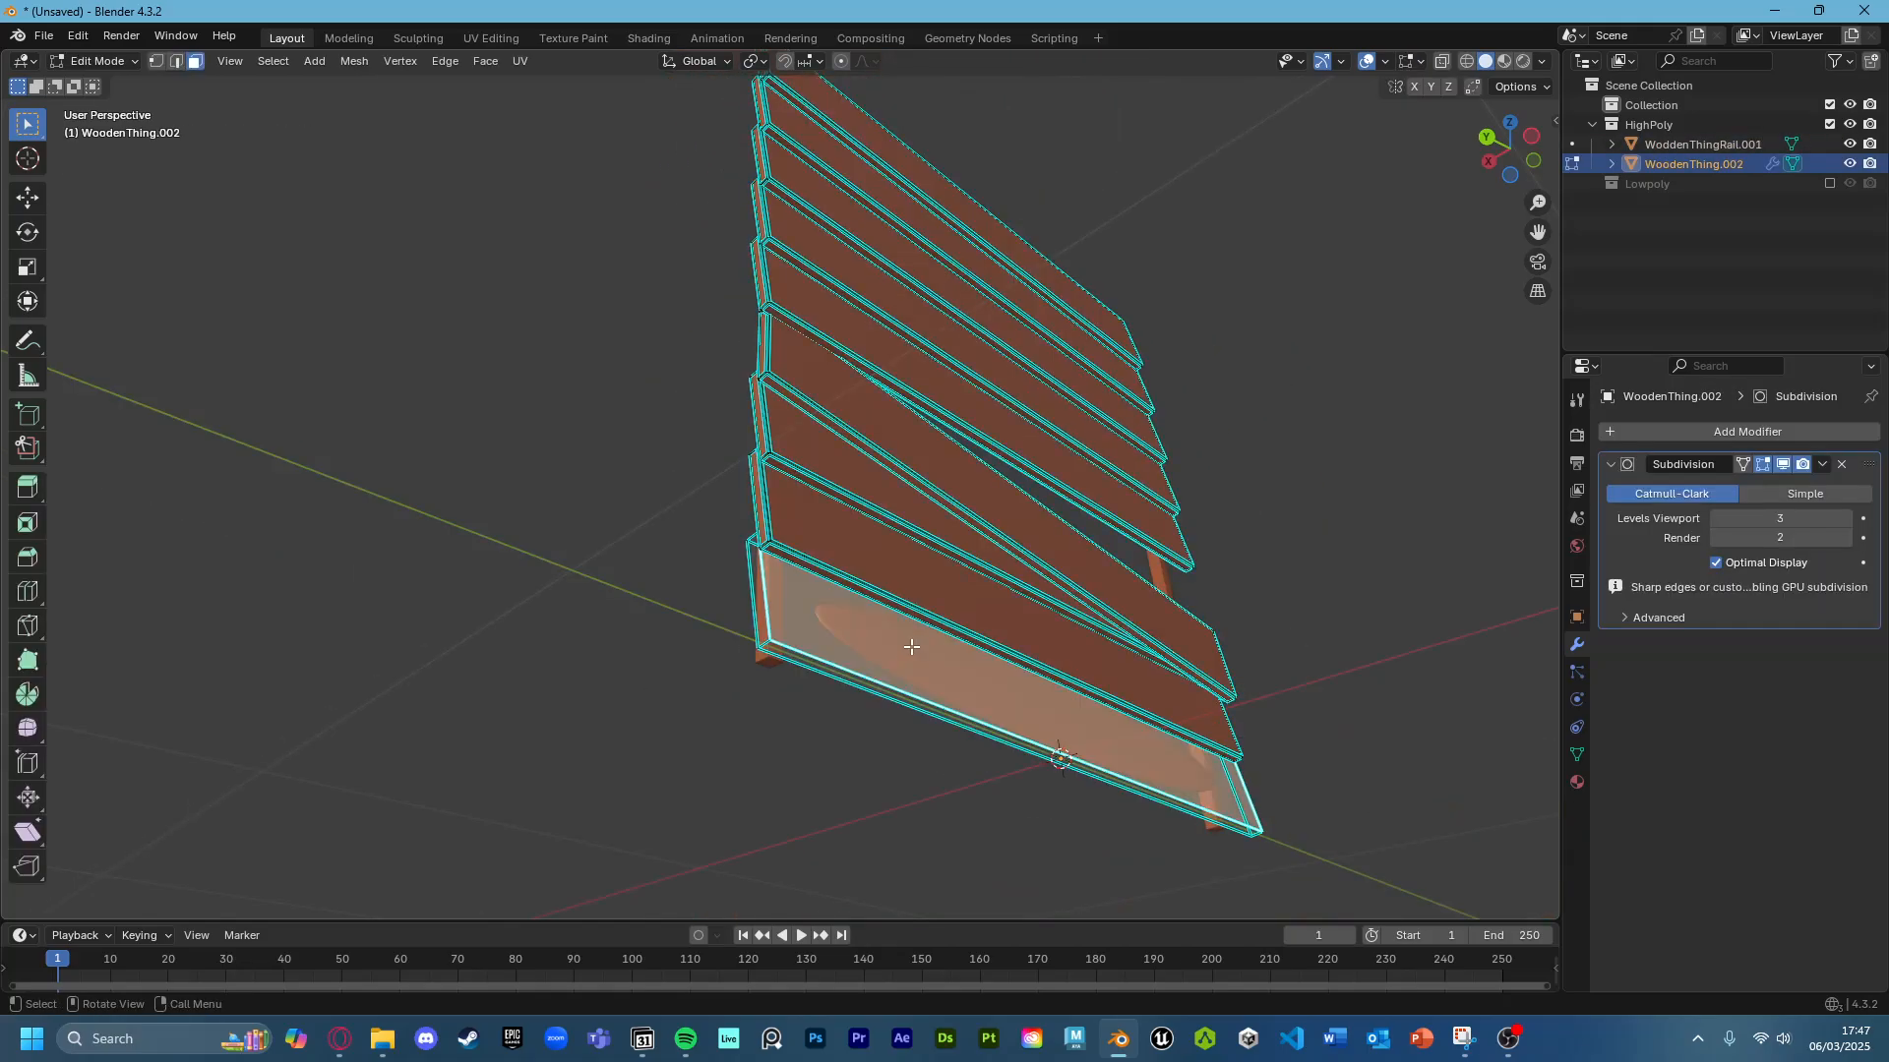
pyautogui.press('l')
pyautogui.moveTo(905, 656); pyautogui.dragTo(911, 666, button='middle')
pyautogui.hotkey('ctrl', 'b')
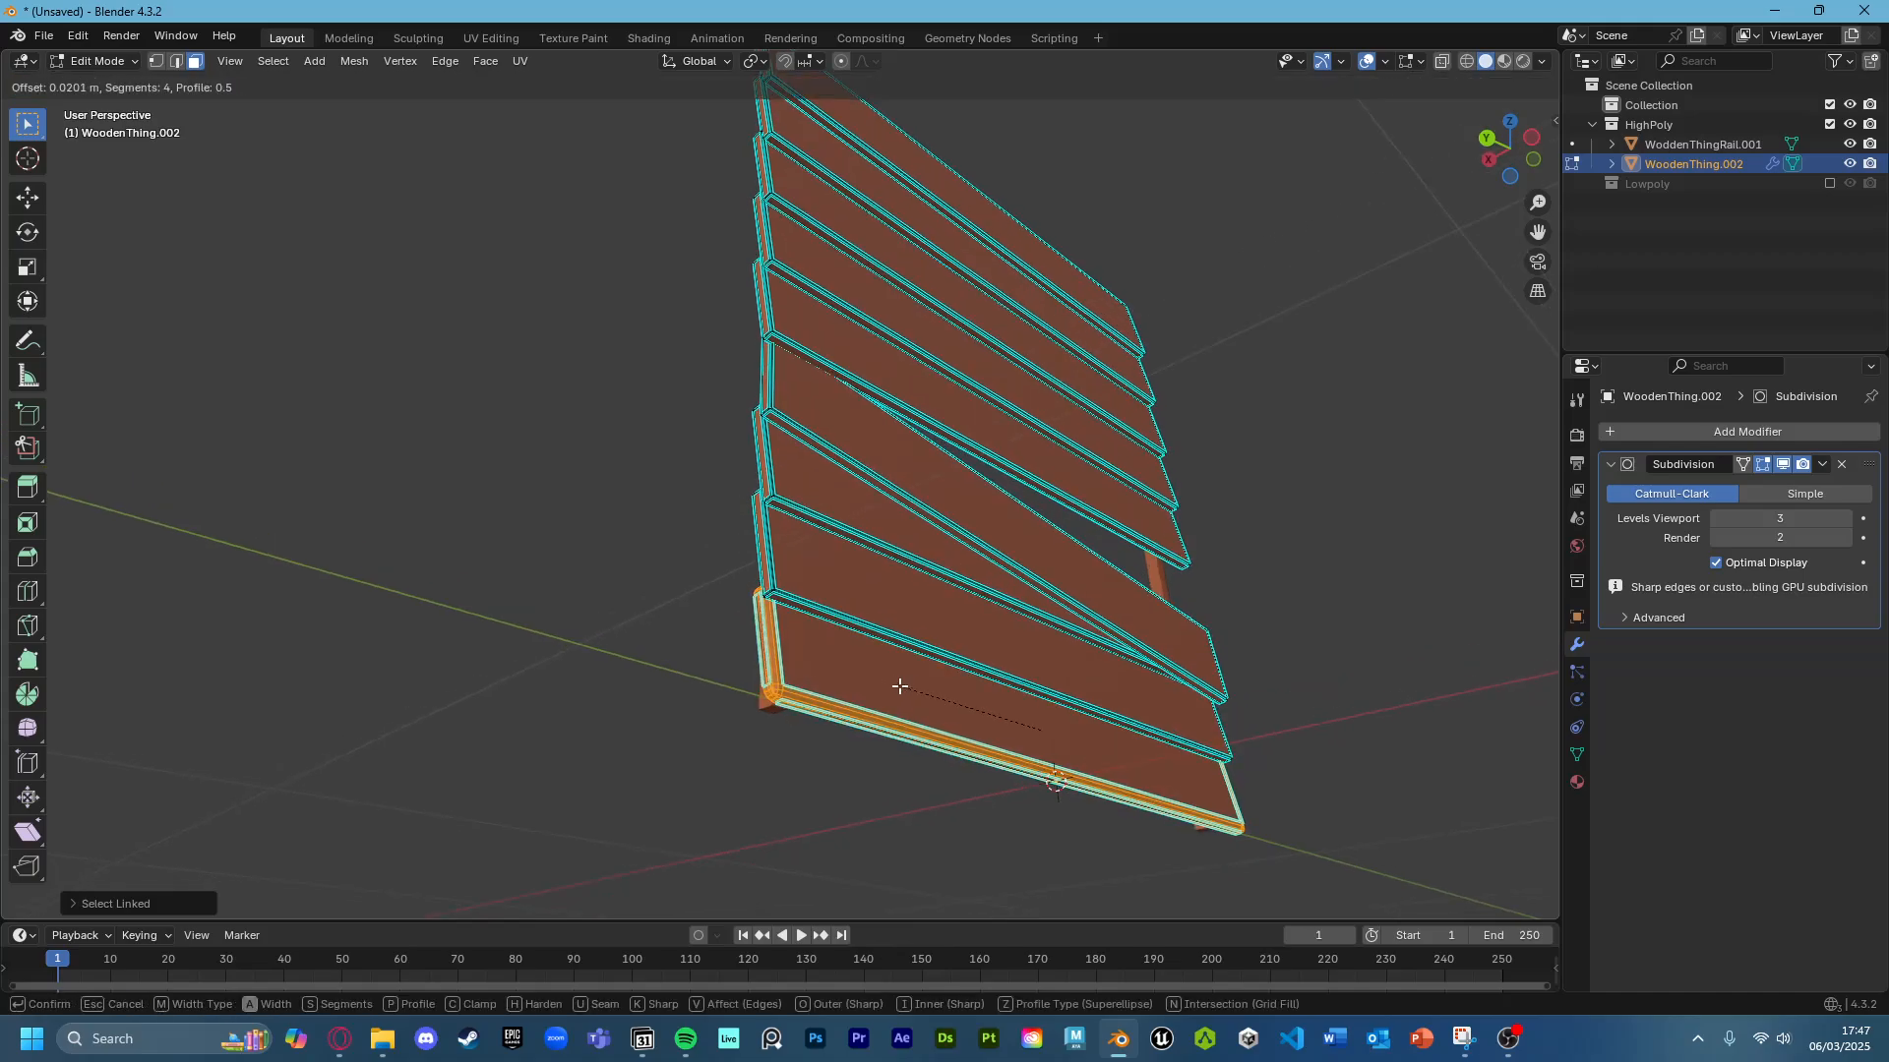
pyautogui.click(984, 696)
pyautogui.press('Tab')
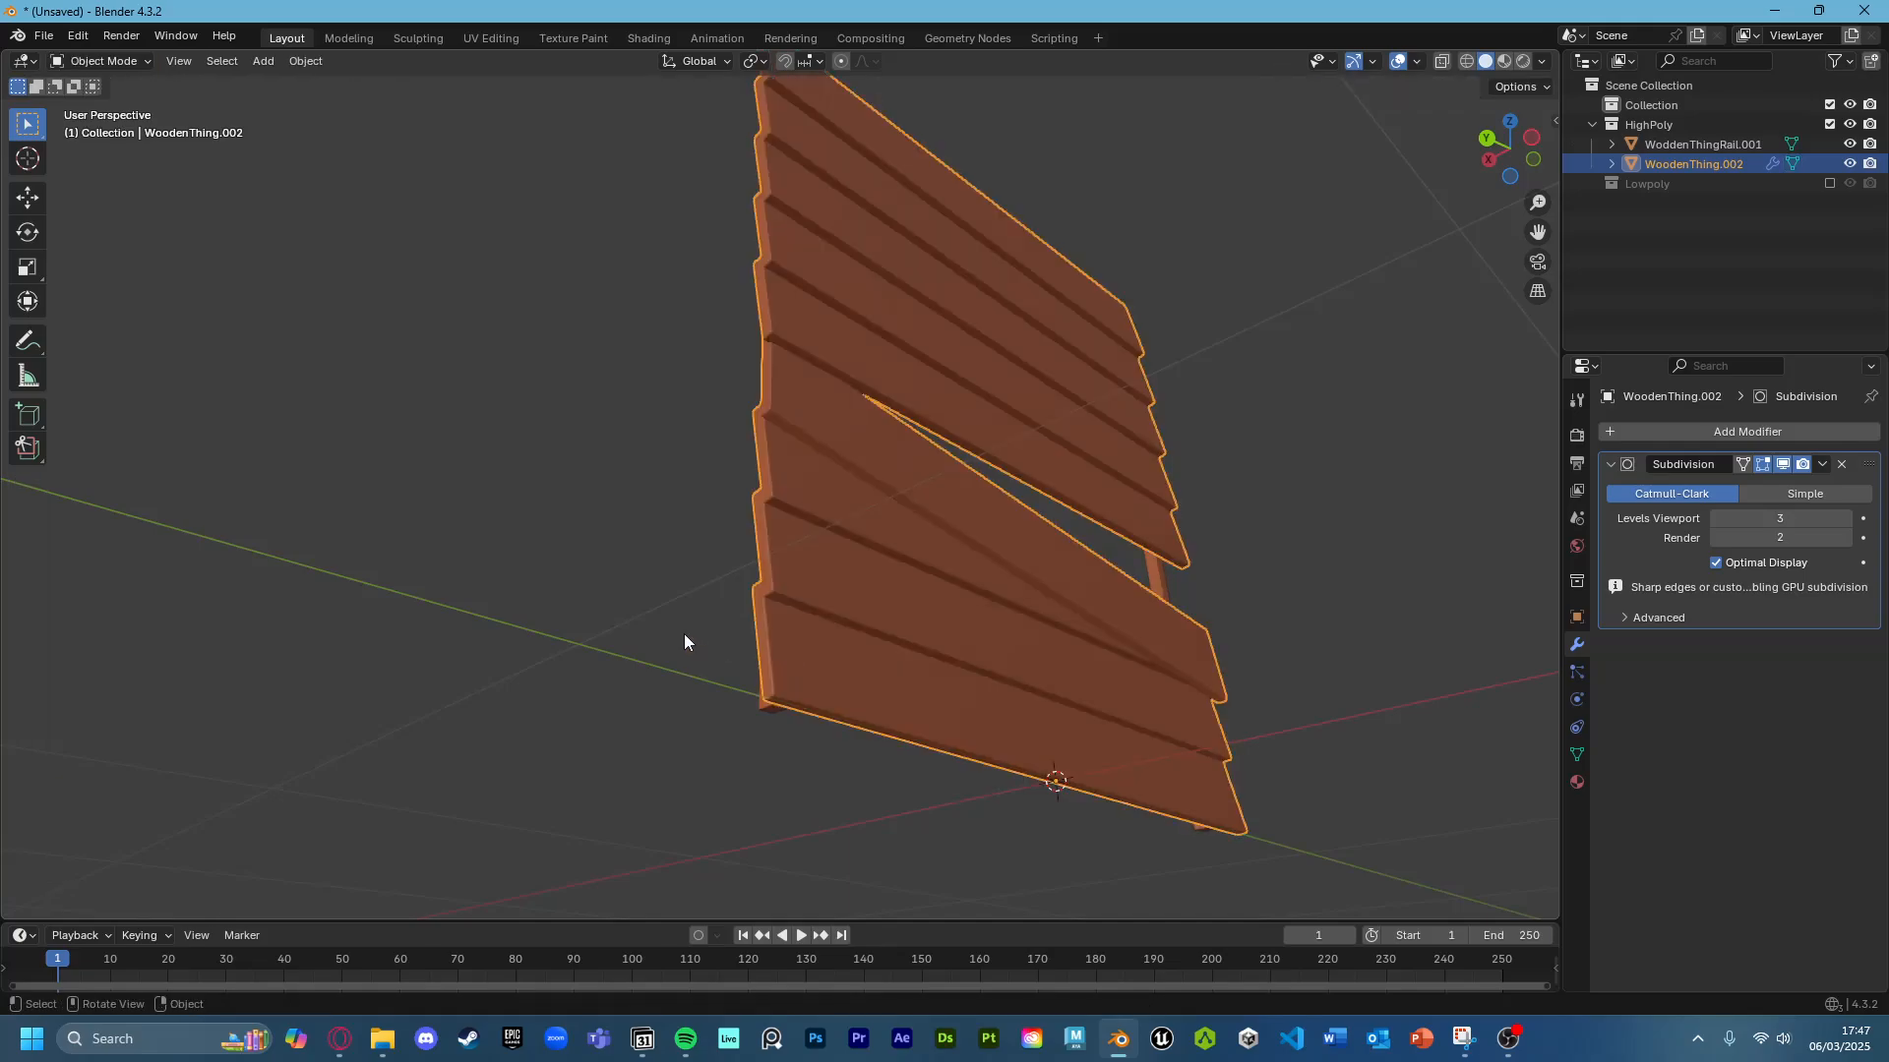
# Add a Subdivision Surface modifier to the high-poly rails object and set its viewport levels to 4.
pyautogui.click(682, 645)
pyautogui.moveTo(683, 647); pyautogui.dragTo(1076, 537, button='middle')
pyautogui.click(1036, 542)
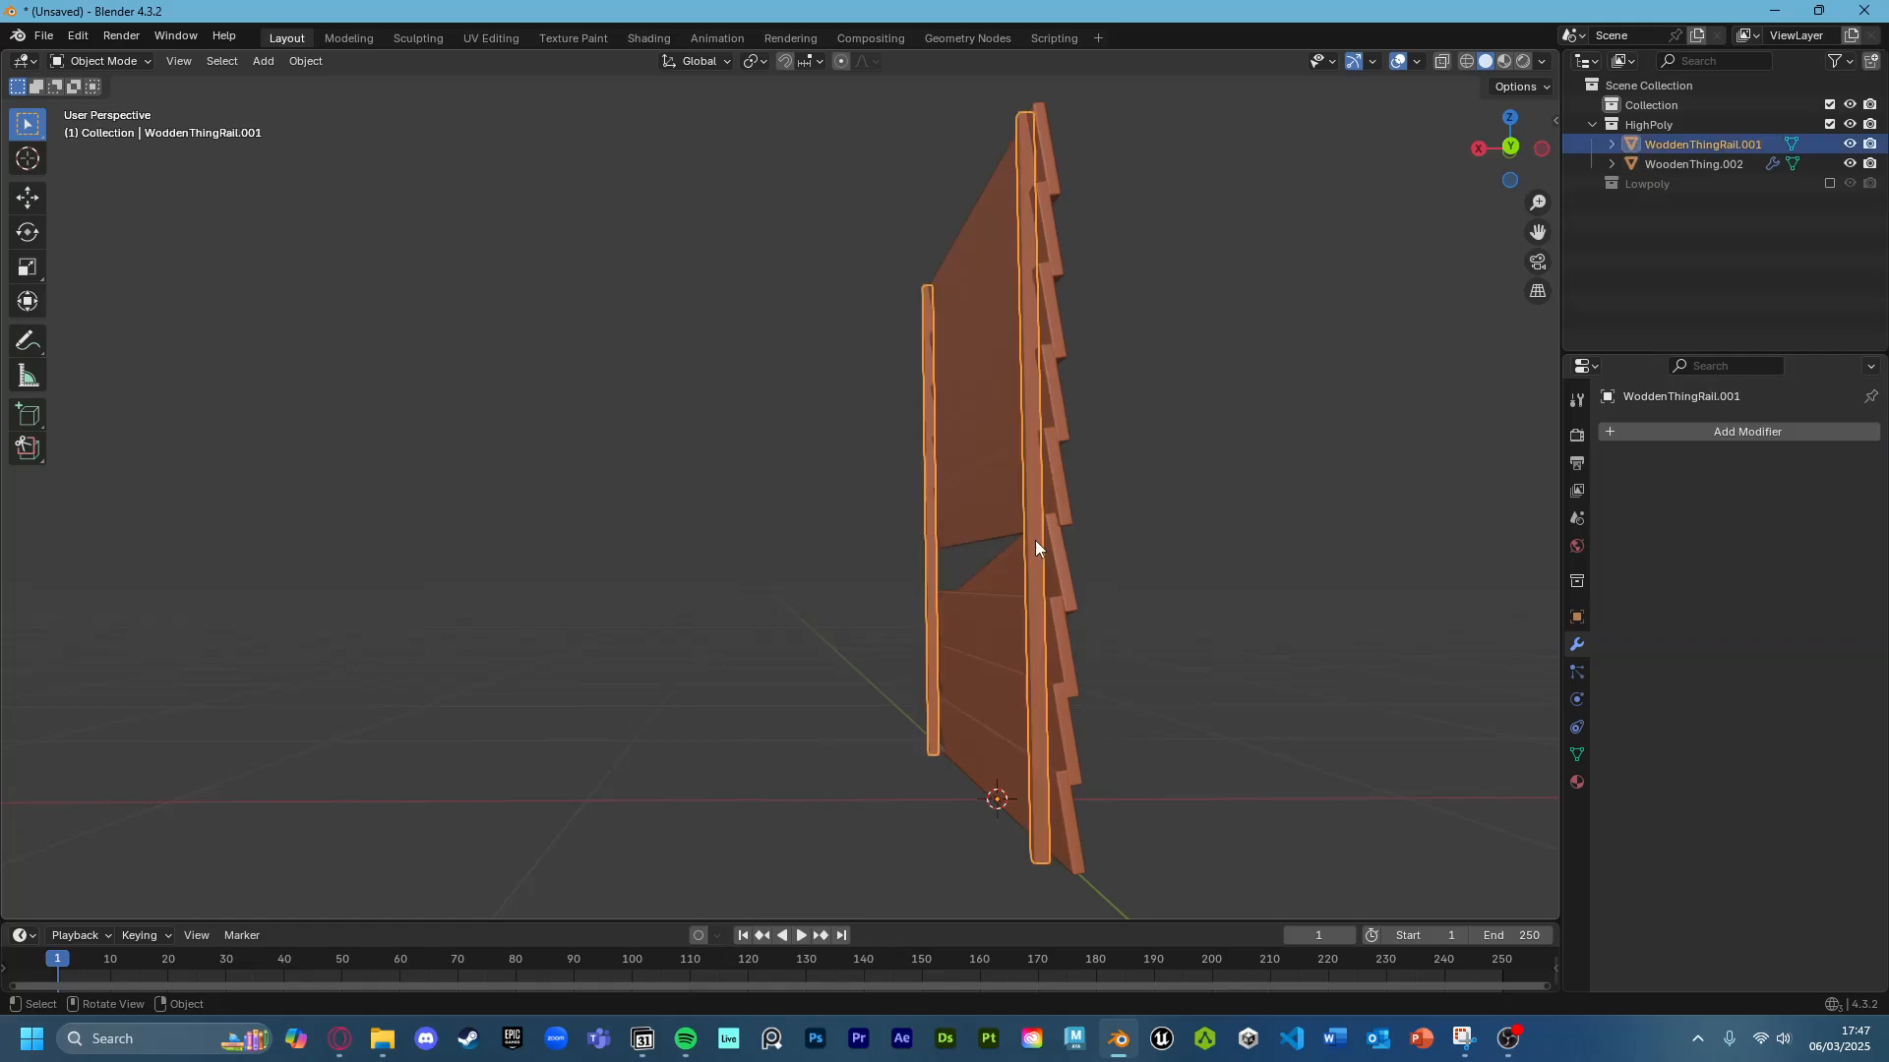
pyautogui.click(1631, 429)
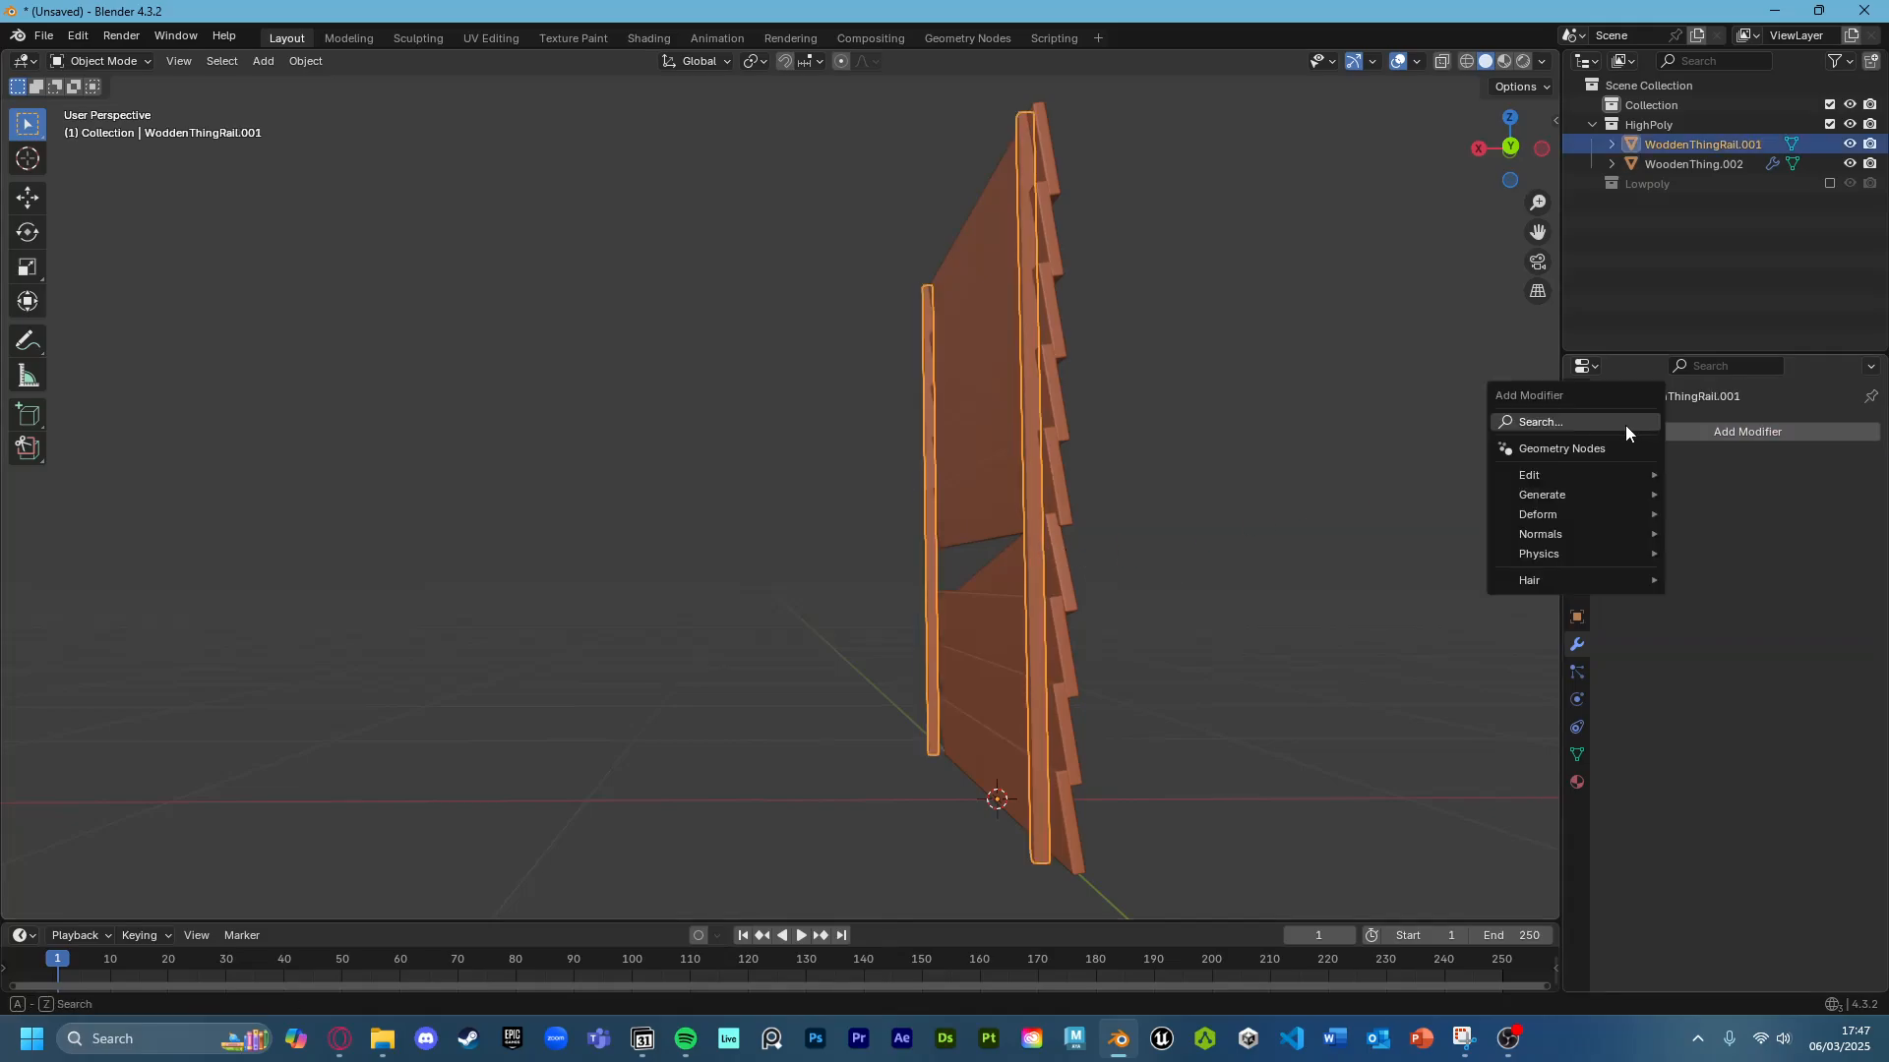
pyautogui.click(1625, 425)
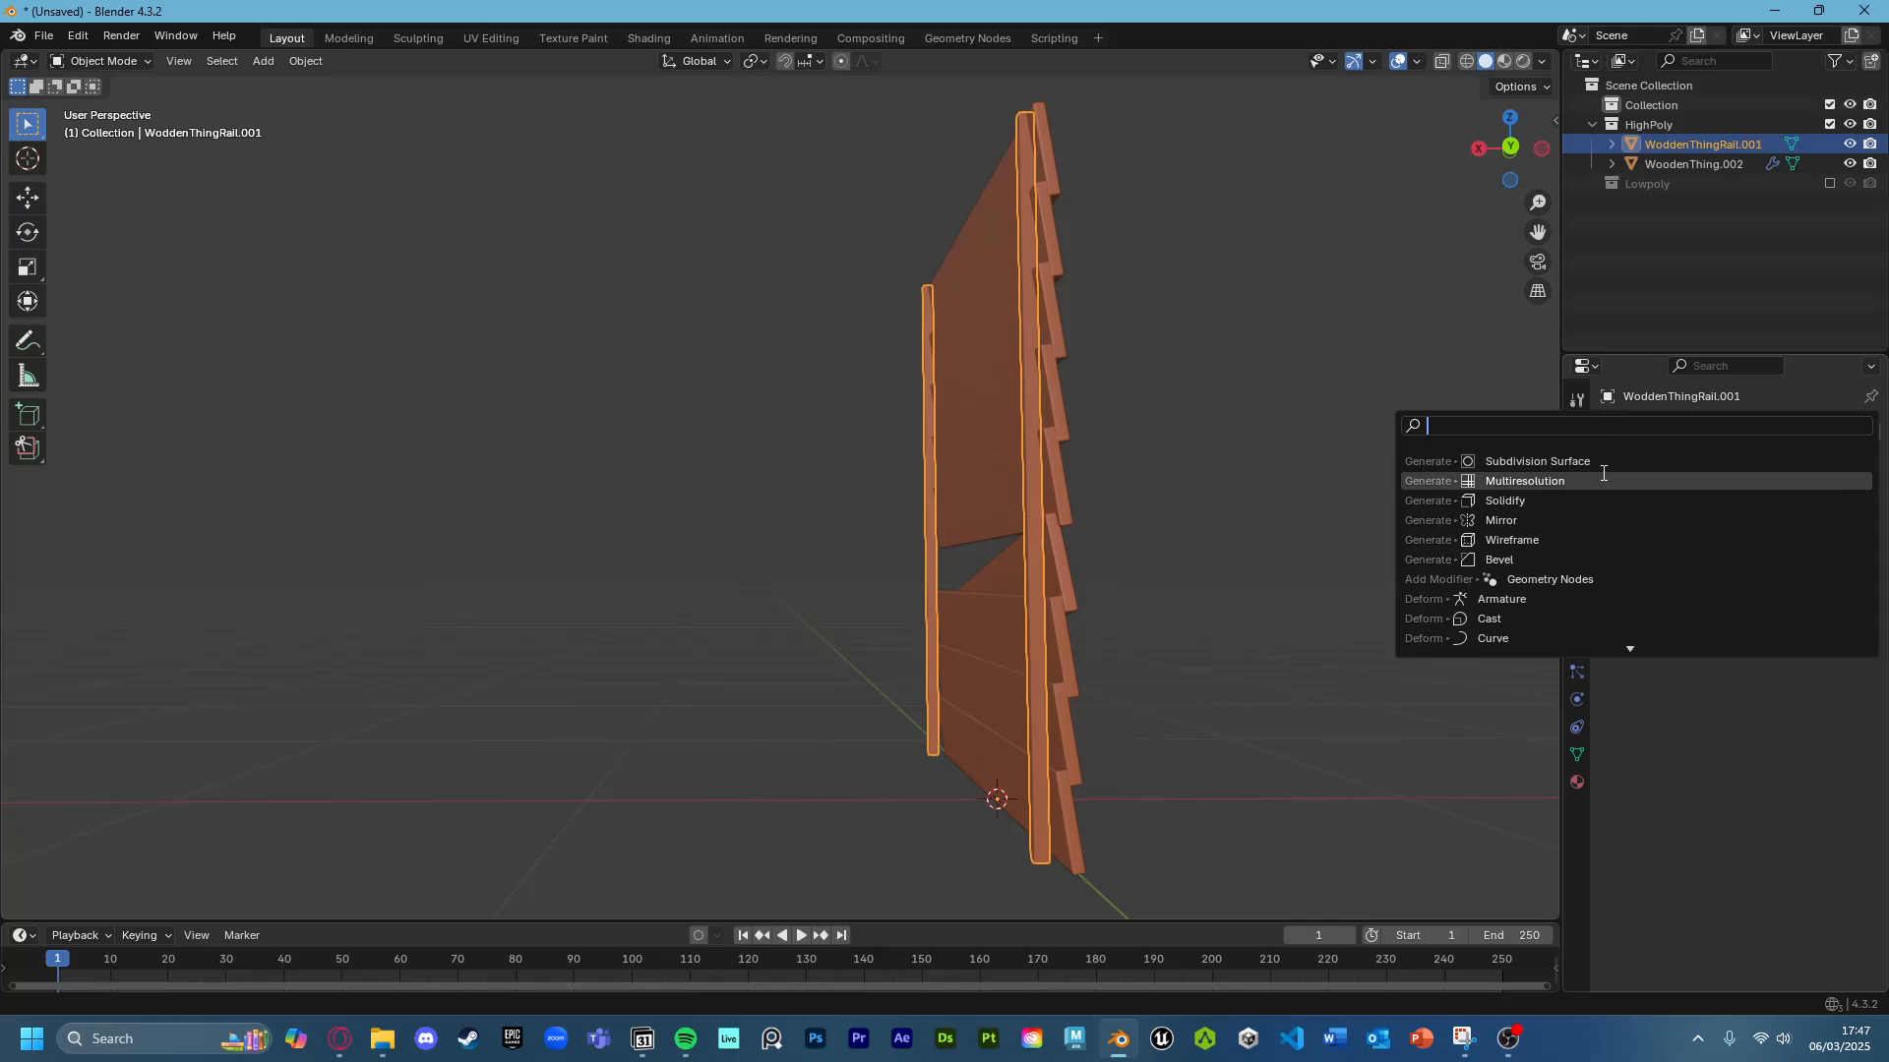
pyautogui.click(1530, 462)
pyautogui.moveTo(1525, 487); pyautogui.dragTo(1320, 535, button='middle')
pyautogui.click(1846, 518)
pyautogui.click(1846, 519)
pyautogui.click(1846, 518)
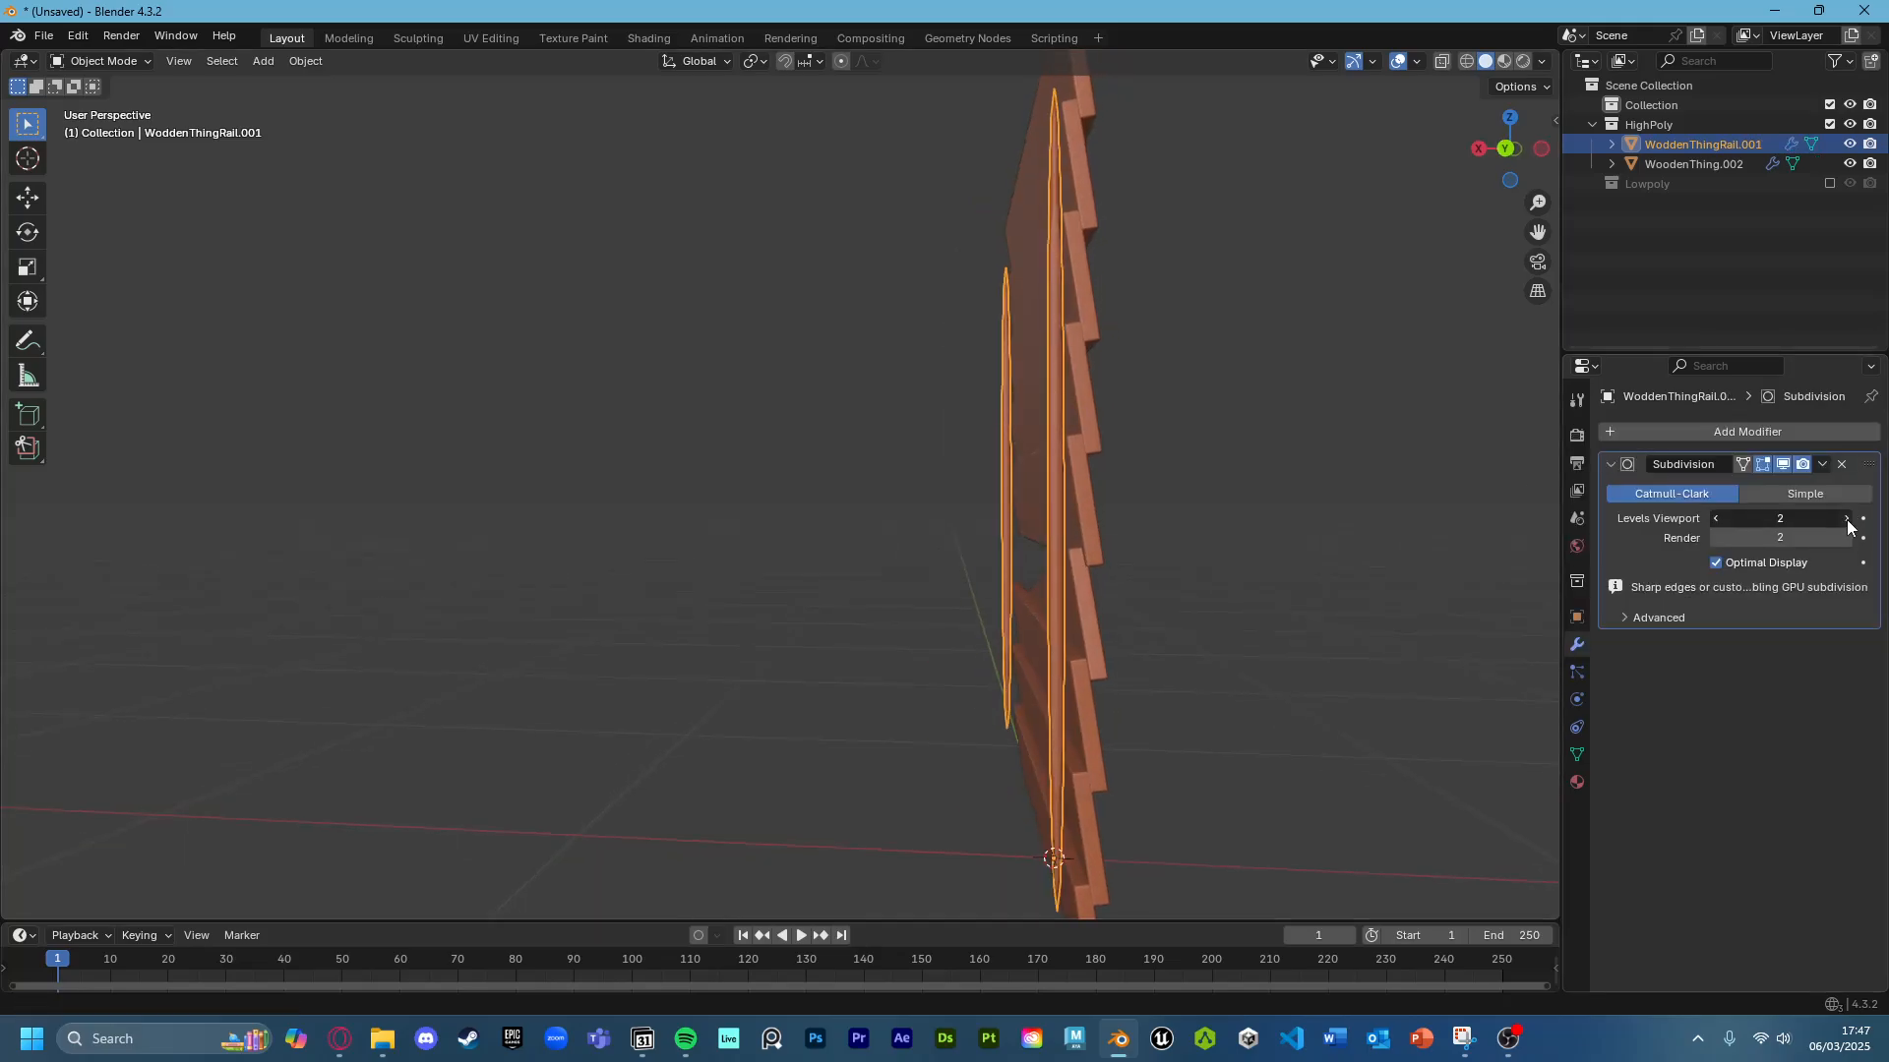
# Bevel all edges of the two rails narrowly with 4 segments in Edit Mode and return to Object Mode.
pyautogui.press('Tab')
pyautogui.moveTo(1181, 522); pyautogui.dragTo(1033, 308, button='middle')
pyautogui.hotkey('ctrl', 'b')
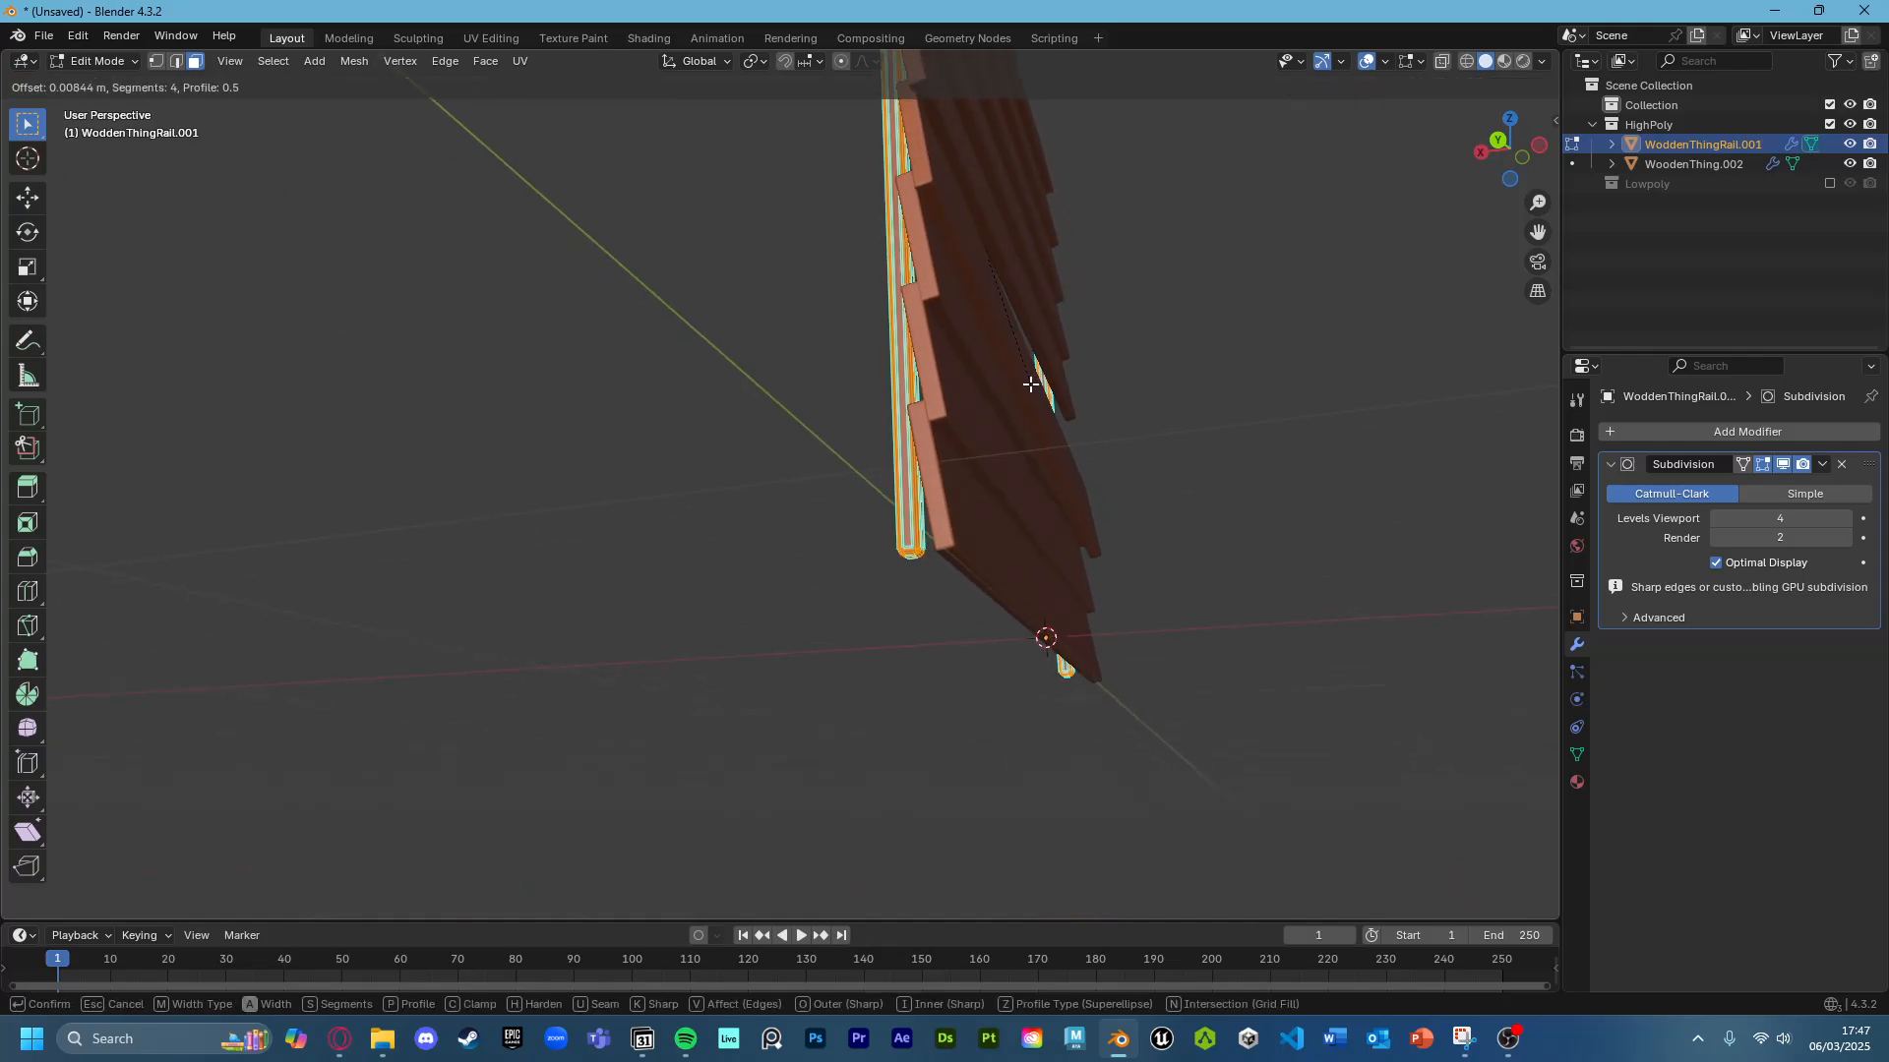
pyautogui.click(1025, 361)
pyautogui.press('Tab')
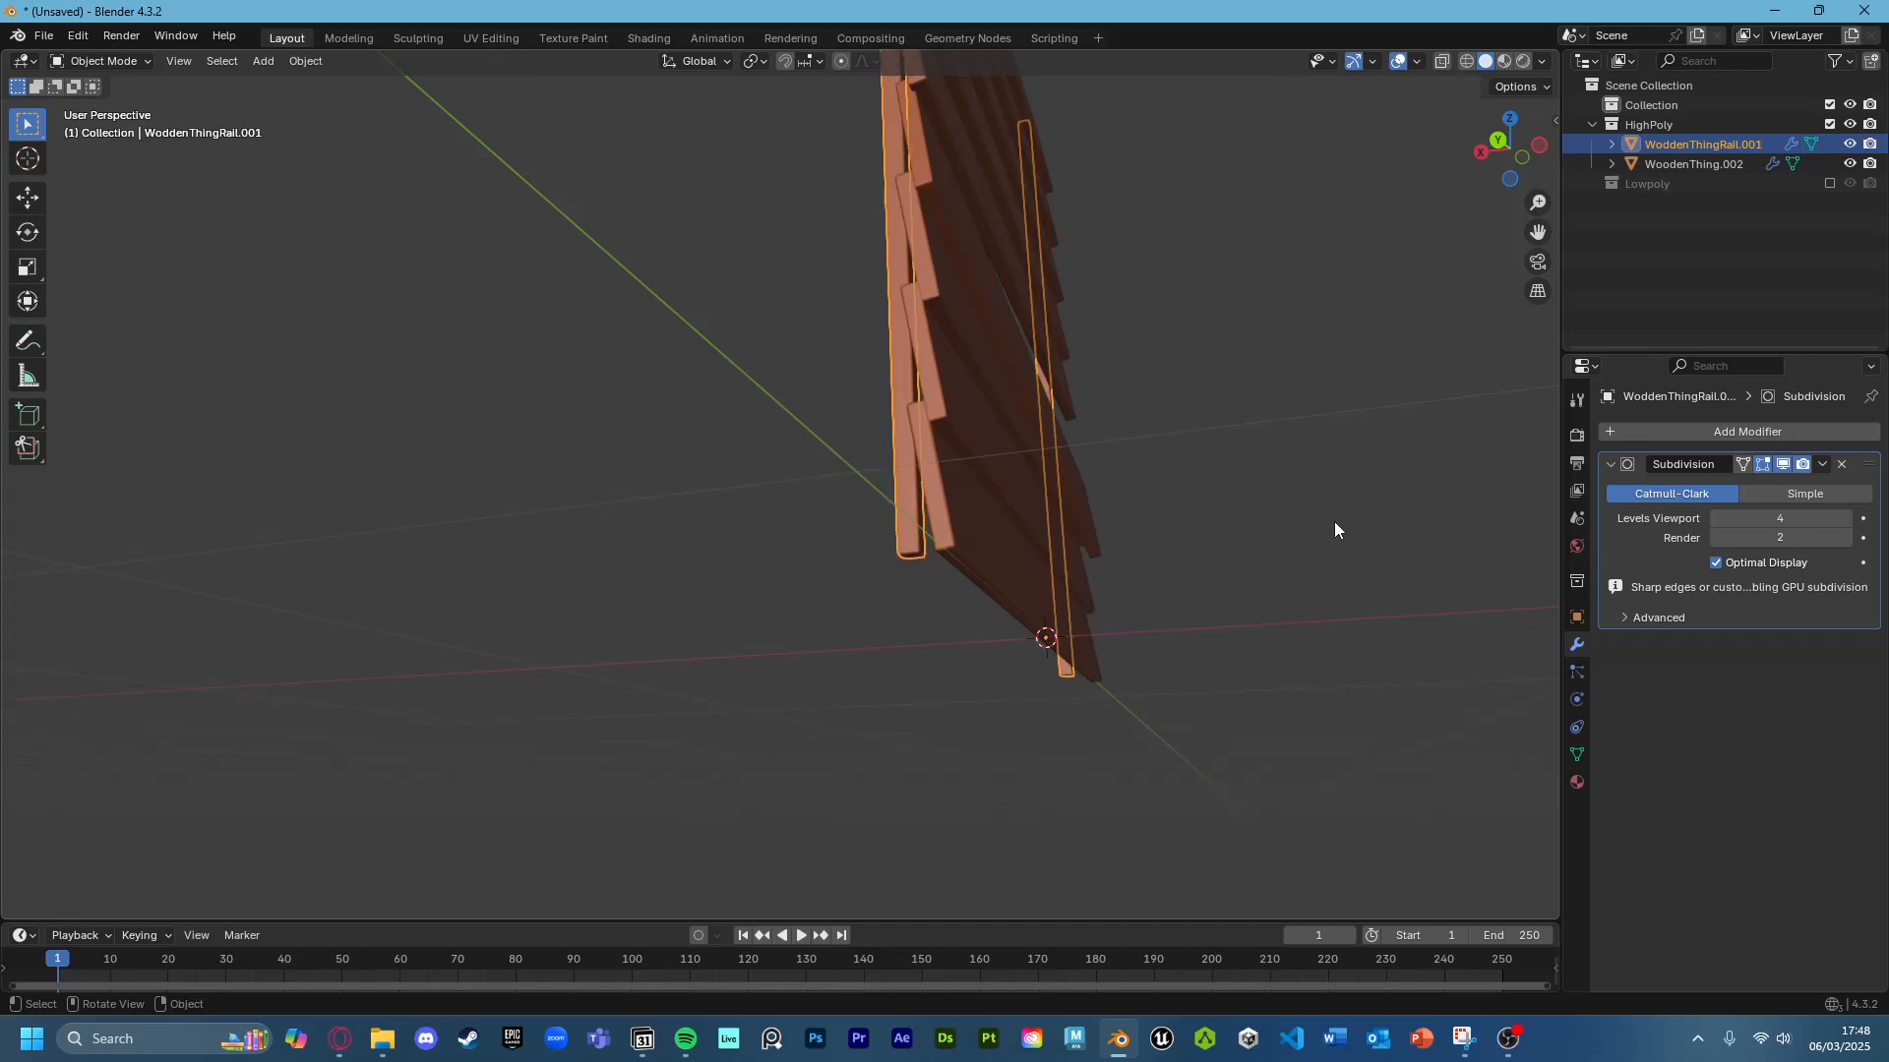
# Examine the complete high-poly model against the Lowpoly collection, including and excluding that collection and leaving it excluded.
pyautogui.moveTo(1336, 527); pyautogui.dragTo(1196, 456, button='middle')
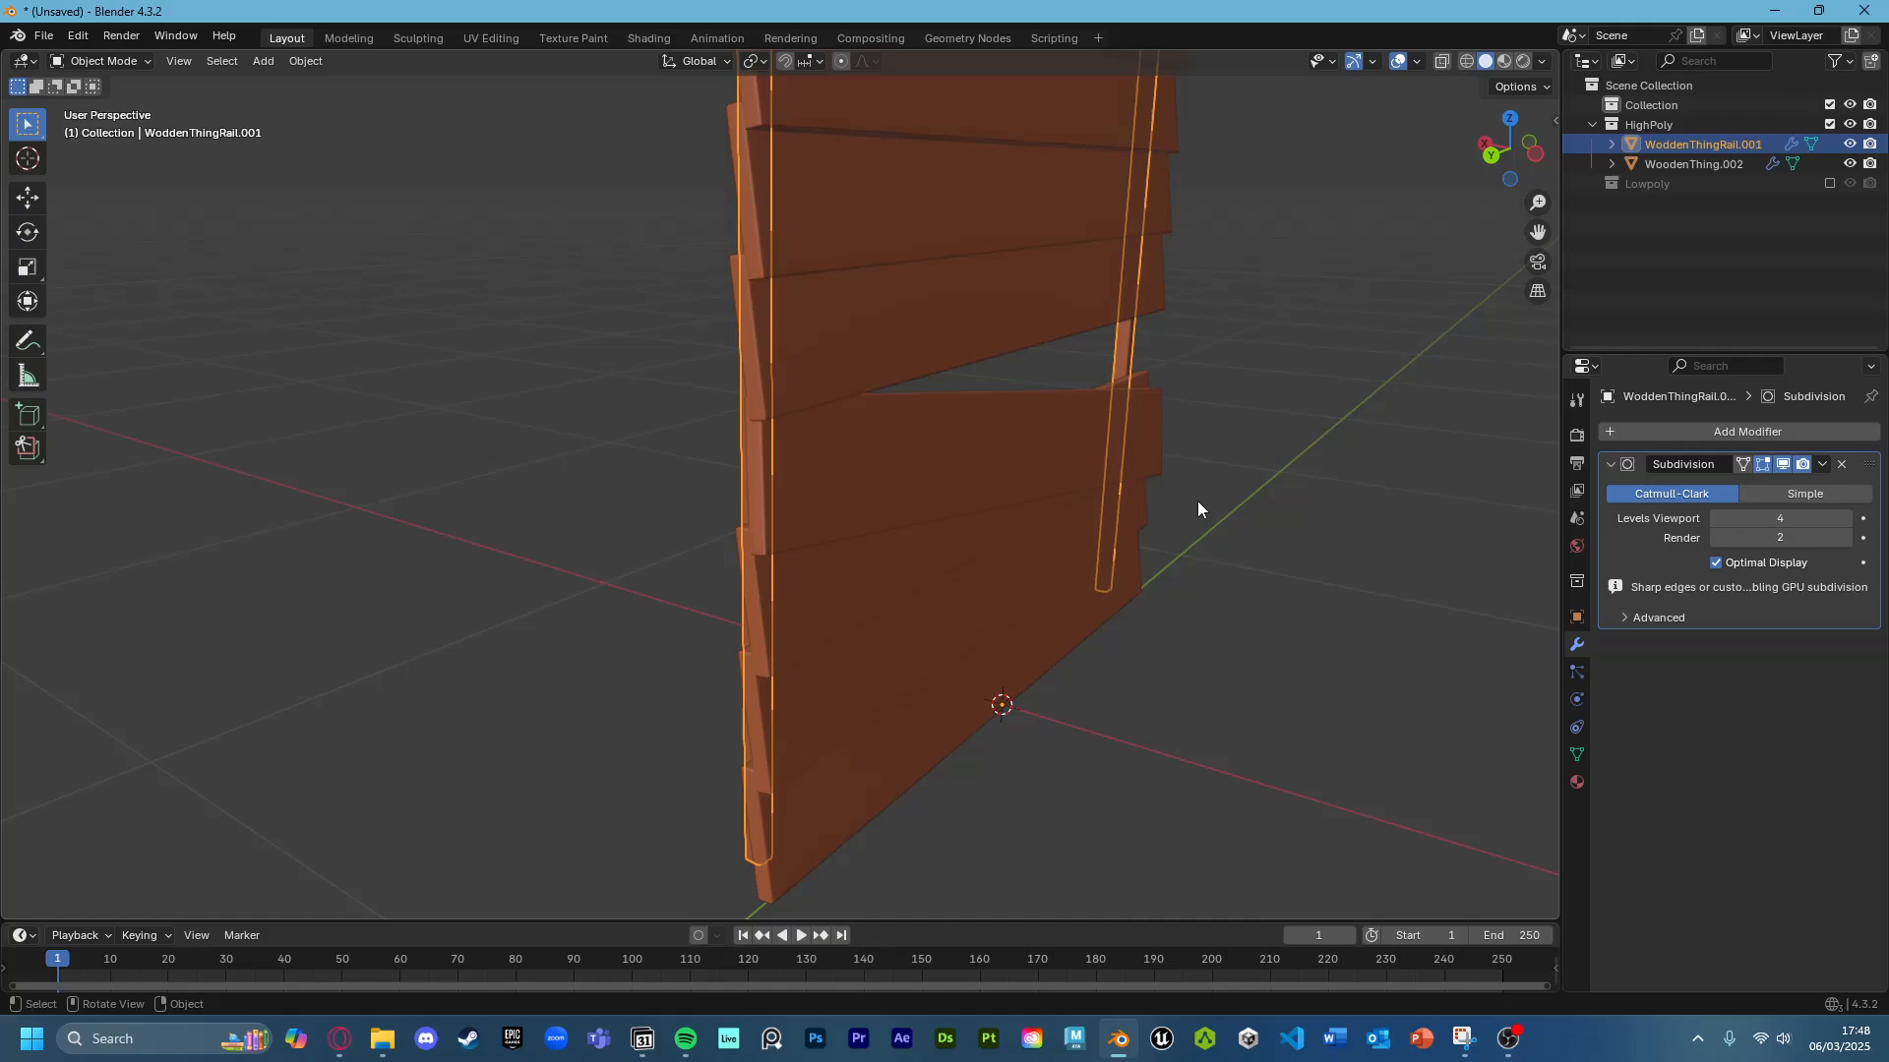
pyautogui.moveTo(1196, 499); pyautogui.dragTo(1844, 209, button='middle')
pyautogui.click(1245, 425)
pyautogui.click(1825, 183)
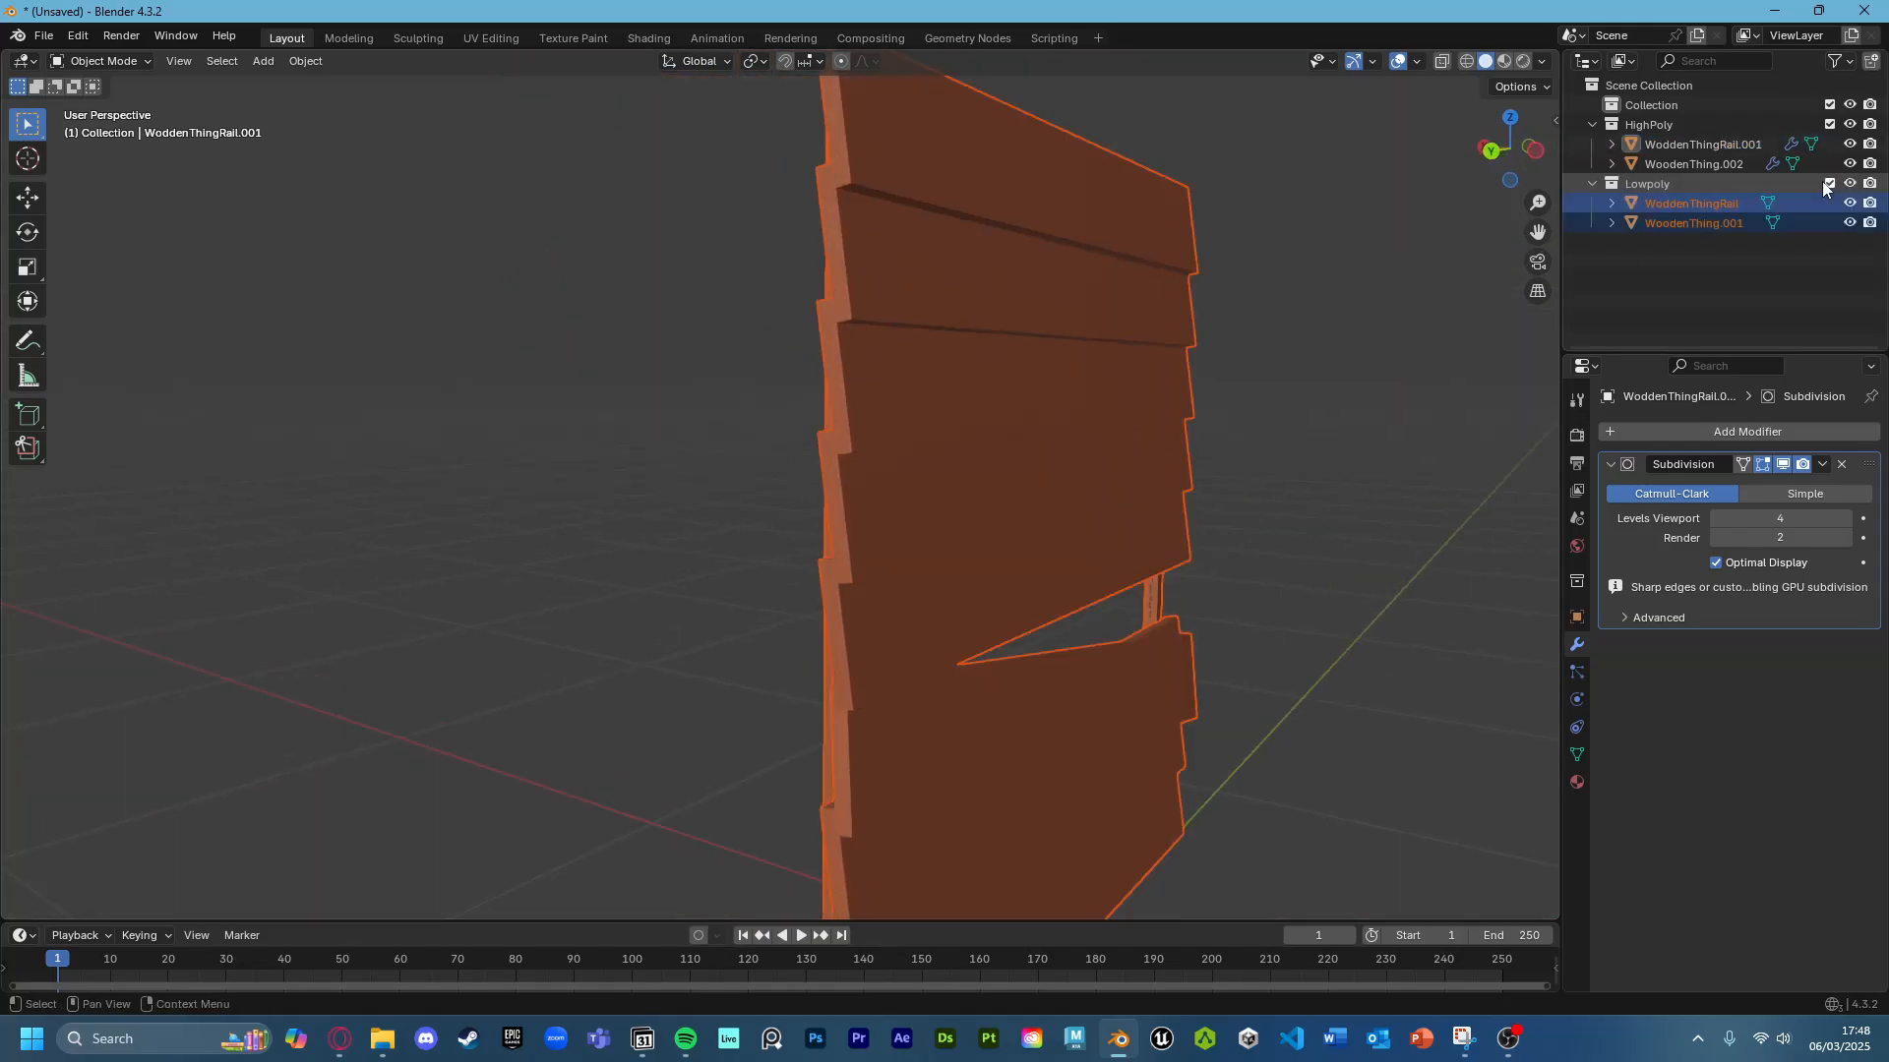
pyautogui.click(1825, 183)
pyautogui.click(1824, 183)
pyautogui.click(1824, 183)
pyautogui.moveTo(1362, 398); pyautogui.dragTo(1346, 373, button='middle')
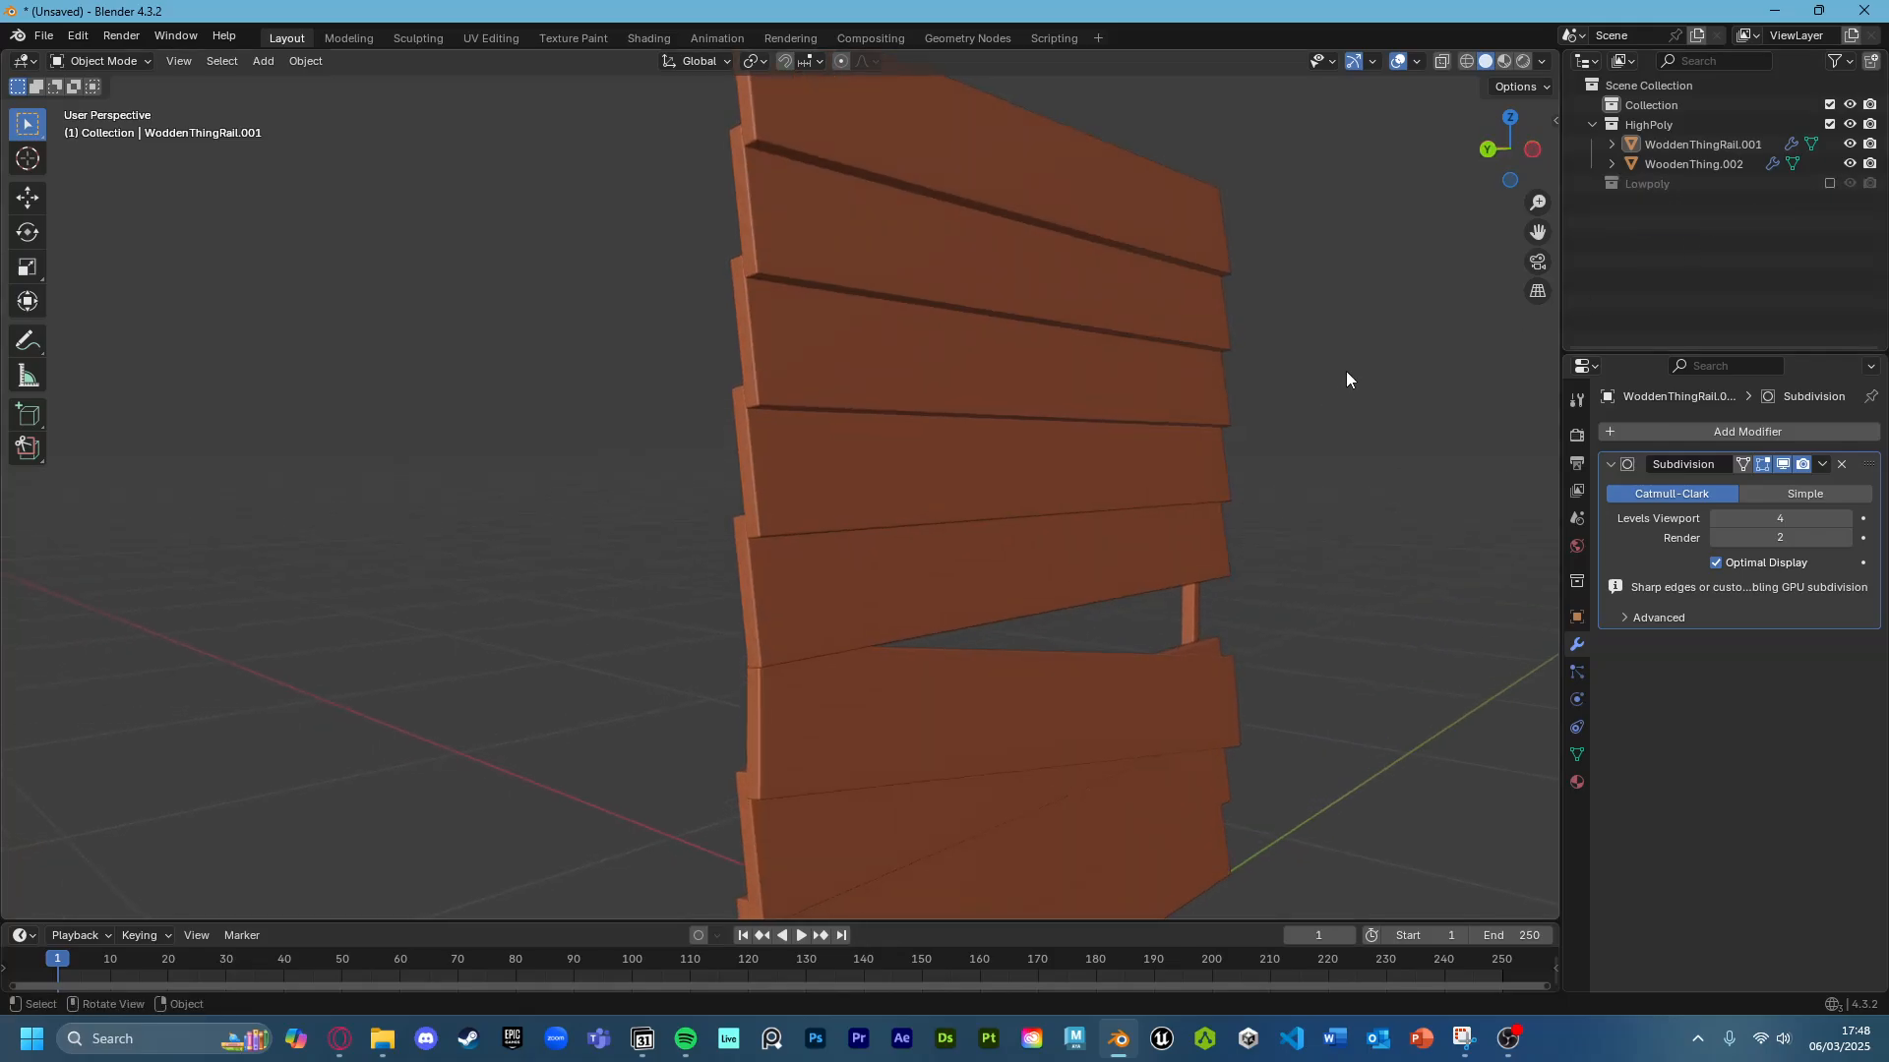
pyautogui.scroll(-2, 928, 596)
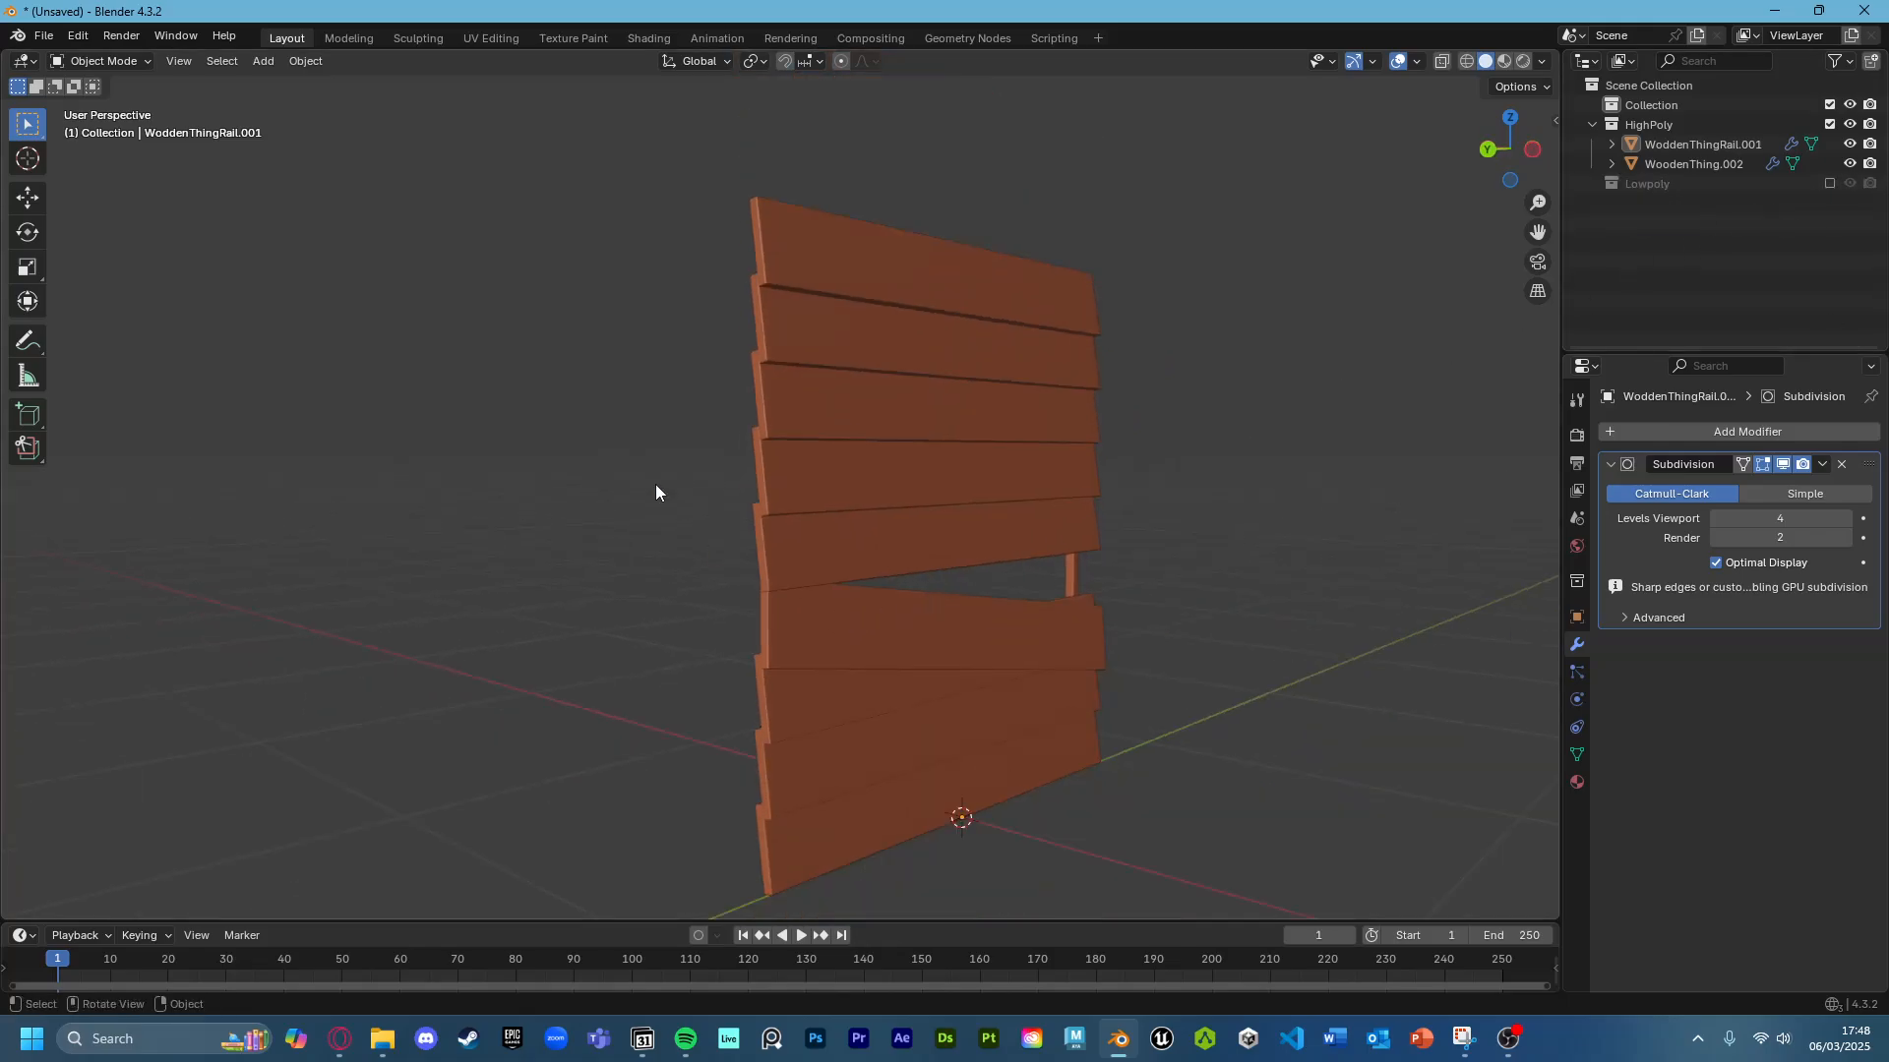
pyautogui.moveTo(655, 484); pyautogui.dragTo(1202, 676)
pyautogui.click(1202, 676)
pyautogui.scroll(2, 1239, 610)
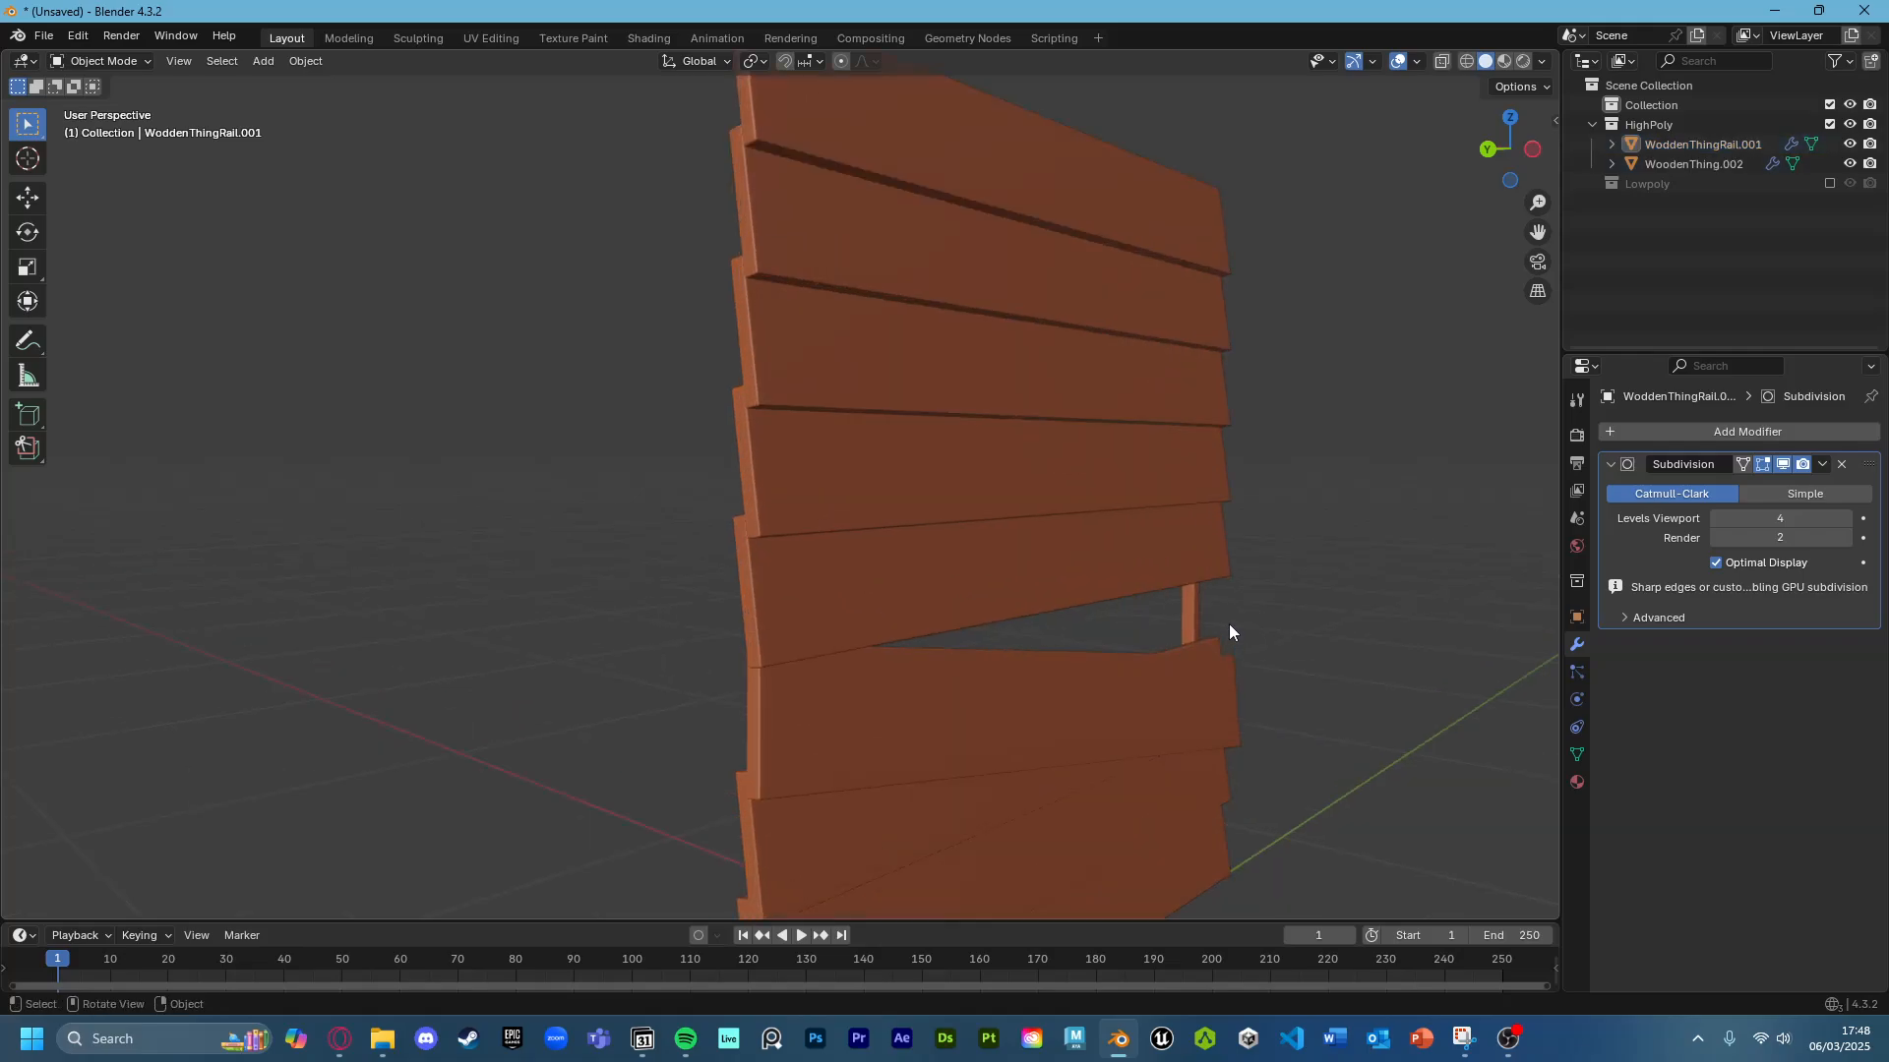
pyautogui.moveTo(1229, 624); pyautogui.dragTo(1211, 603, button='middle')
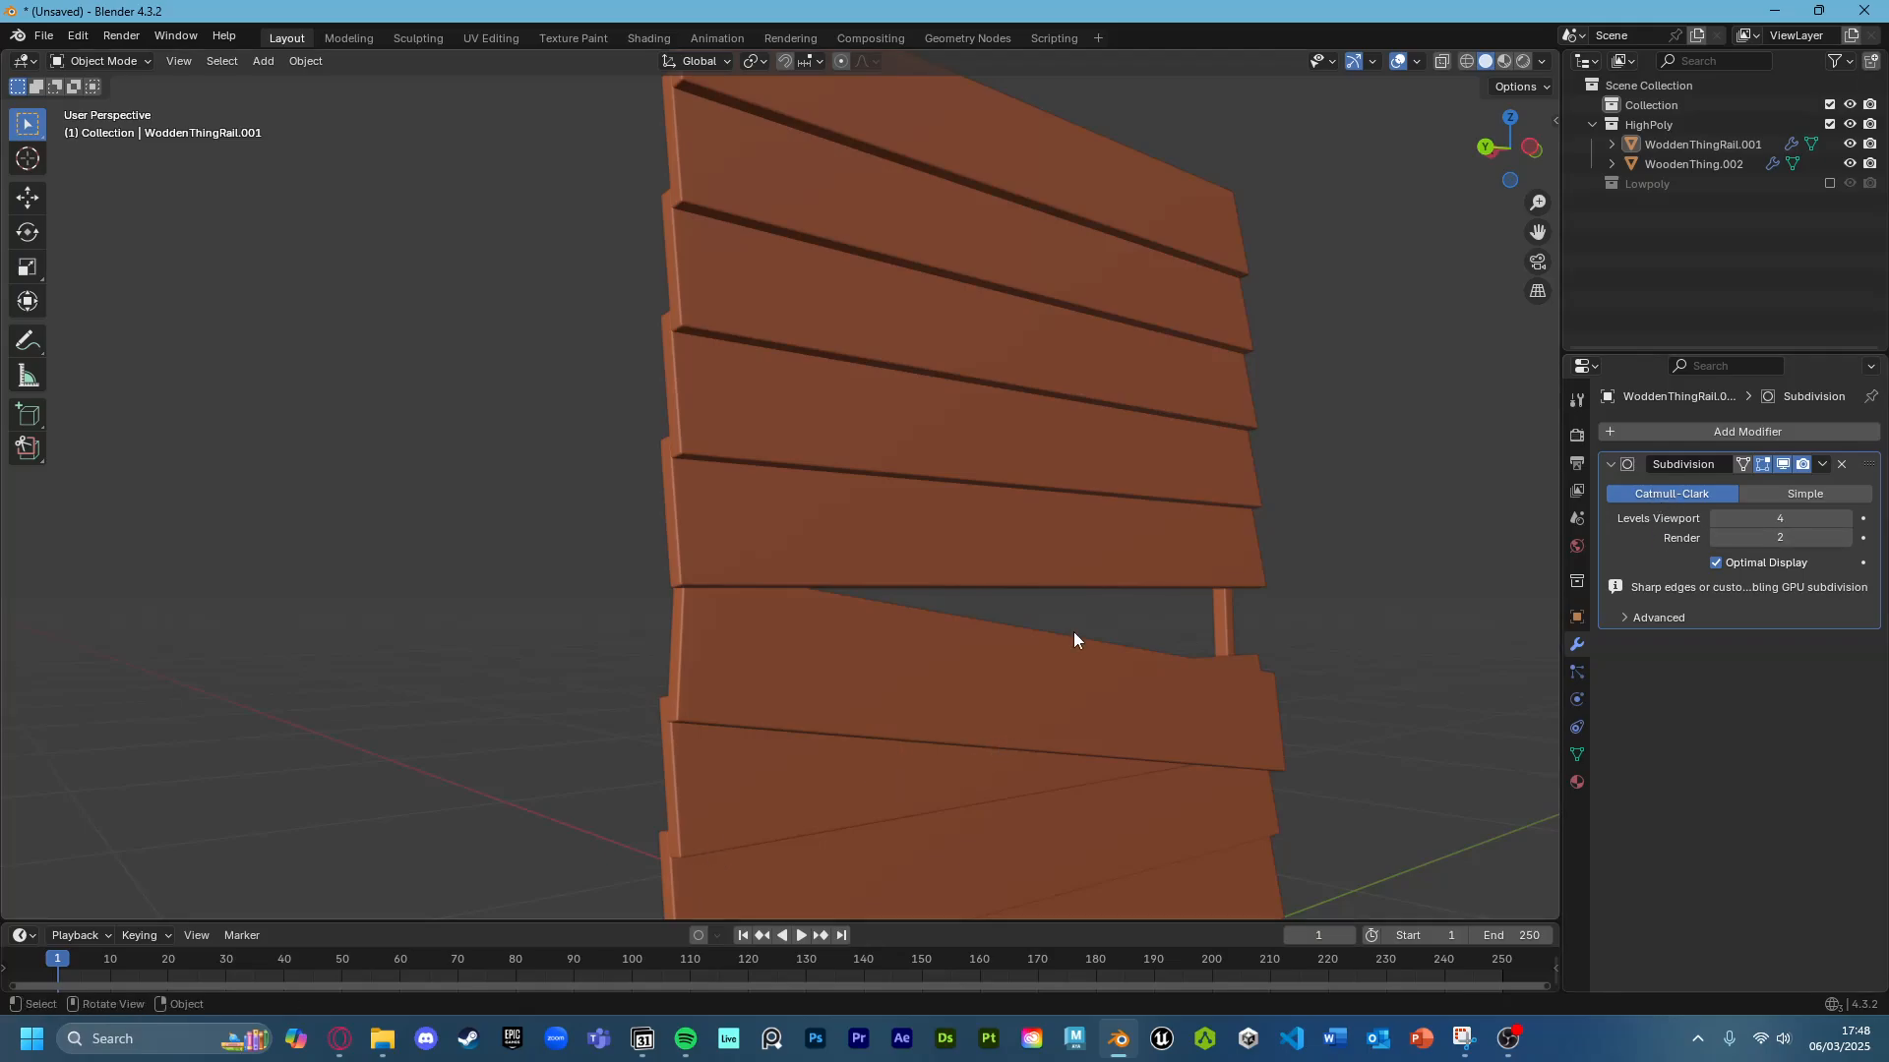
# Select both high-poly objects and convert them to meshes, applying their Subdivision modifiers.
pyautogui.click(1697, 144)
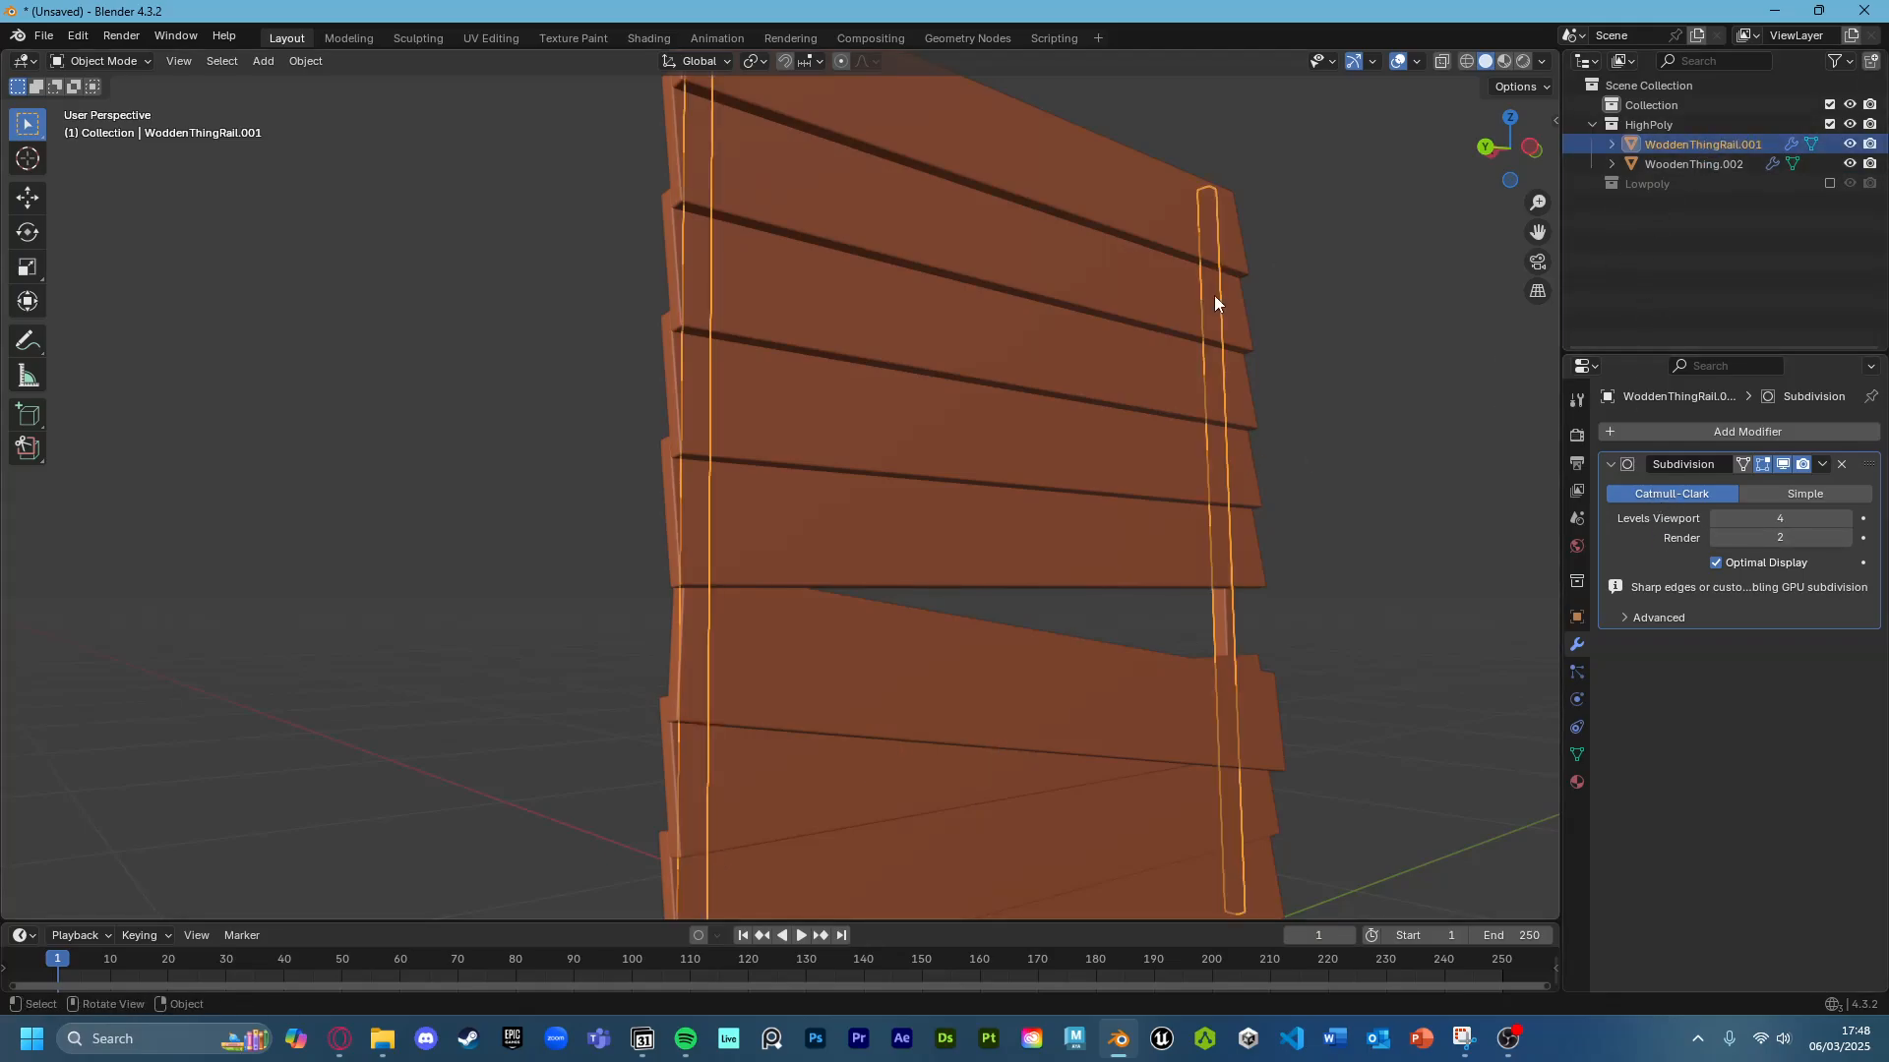
pyautogui.press('a')
pyautogui.moveTo(659, 266); pyautogui.dragTo(1005, 586, button='middle')
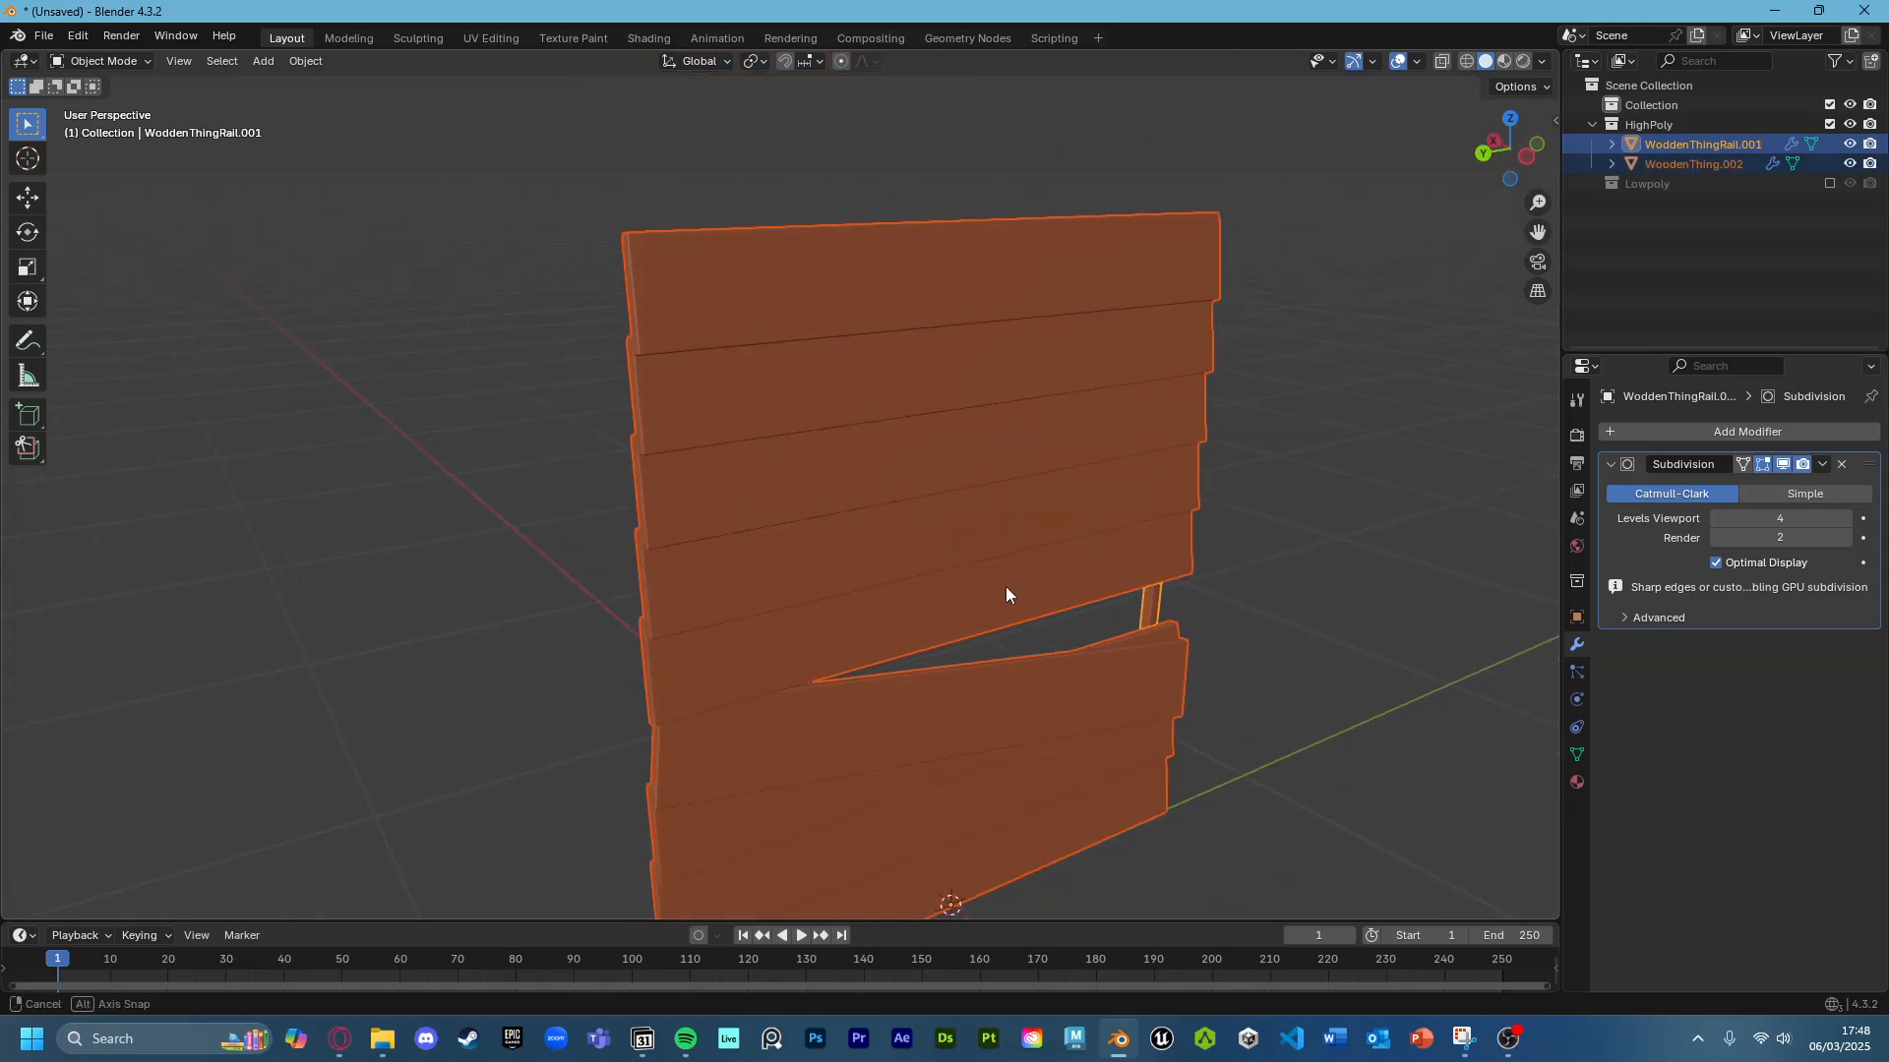
pyautogui.hotkey('ctrl', 'a')
pyautogui.click(969, 804)
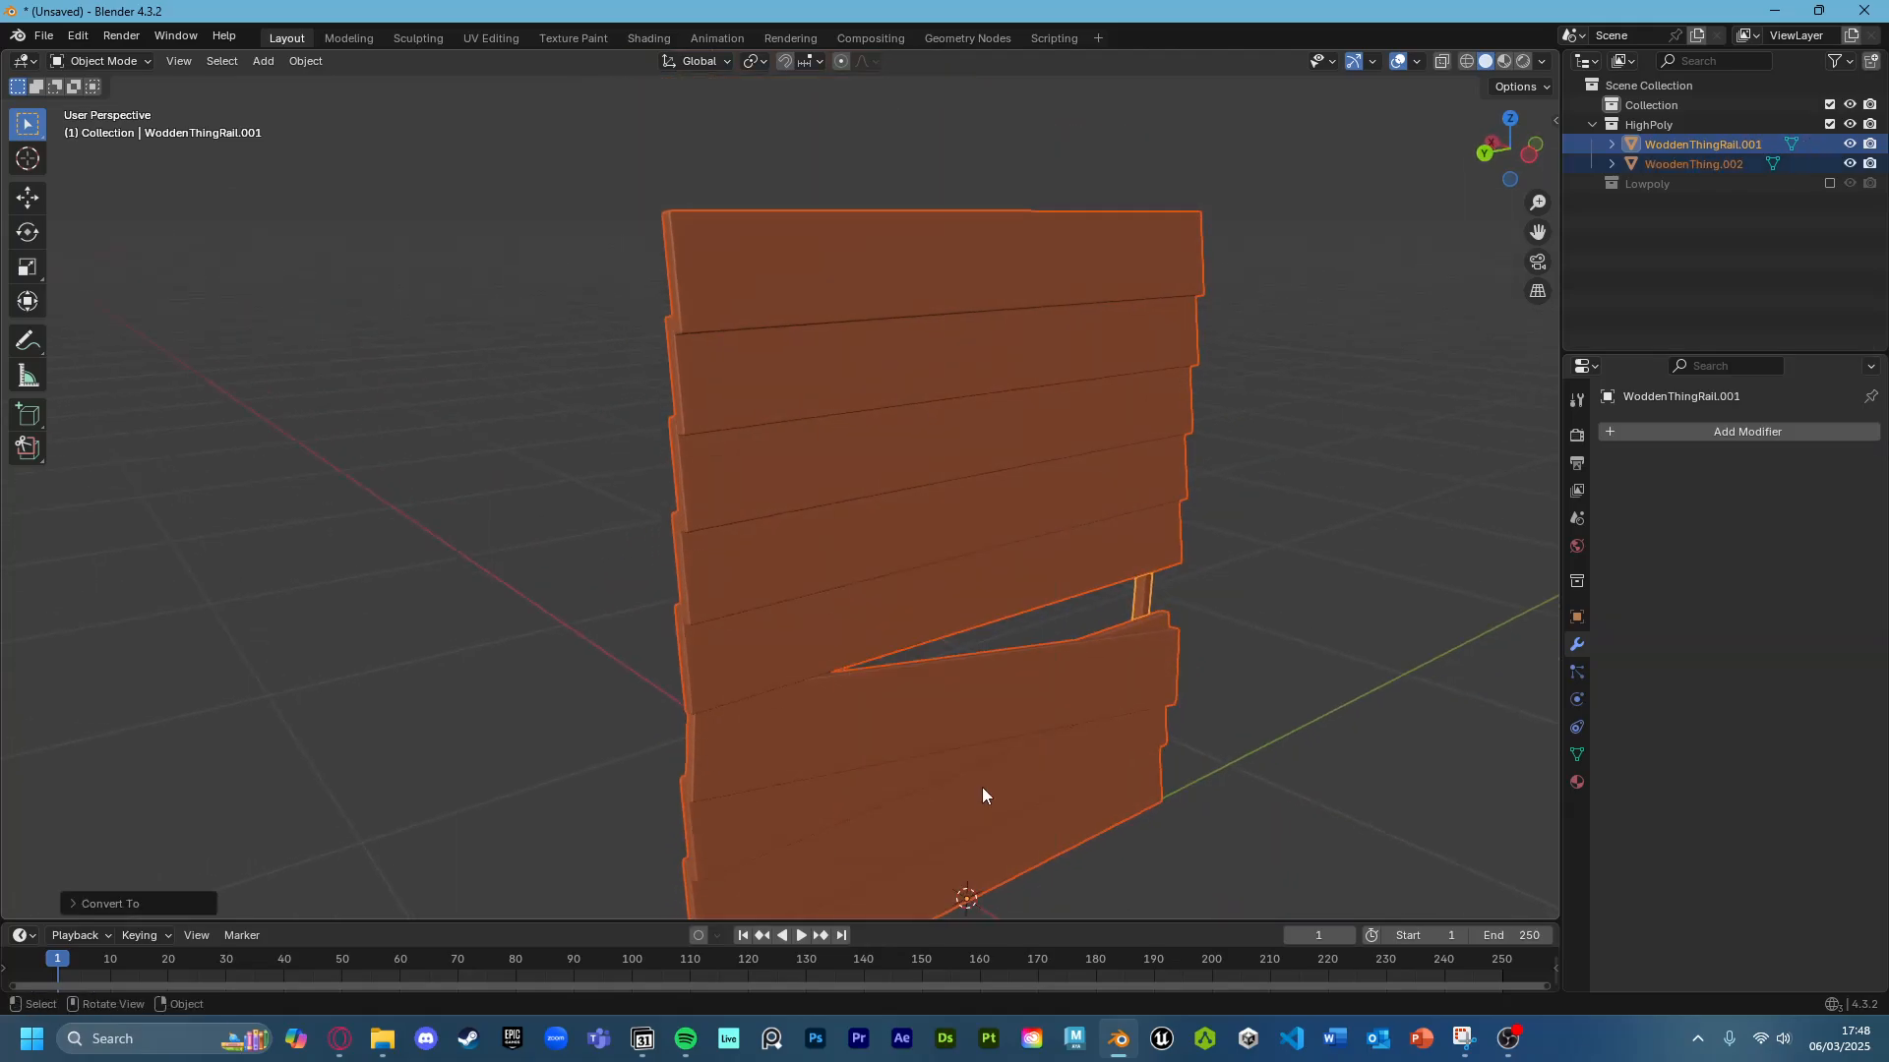
# Select only the planks object and enter Edit Mode to examine its subdivided mesh up close.
pyautogui.click(1106, 498)
pyautogui.press('Tab')
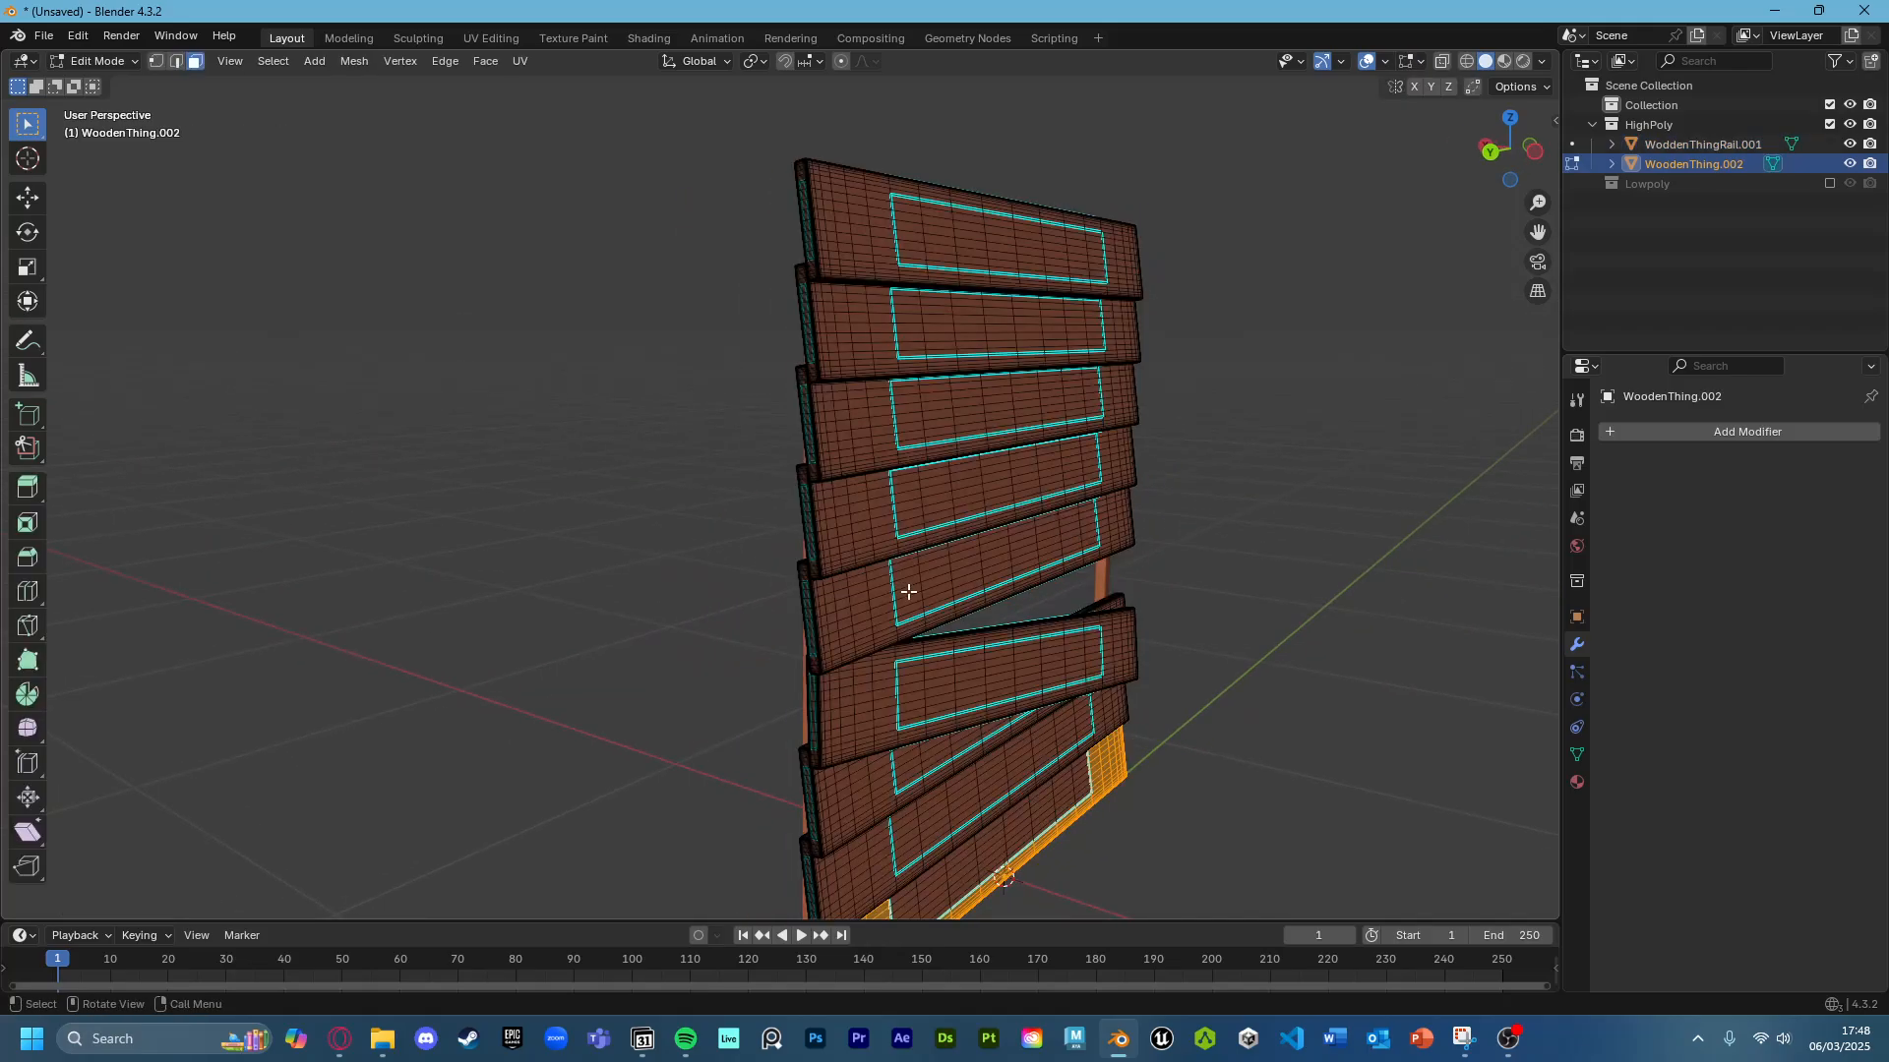
pyautogui.scroll(3, 886, 562)
pyautogui.moveTo(886, 562)
pyautogui.mouseDown(button='middle')
pyautogui.moveTo(920, 520)
pyautogui.moveTo(894, 548)
pyautogui.mouseUp(button='middle')
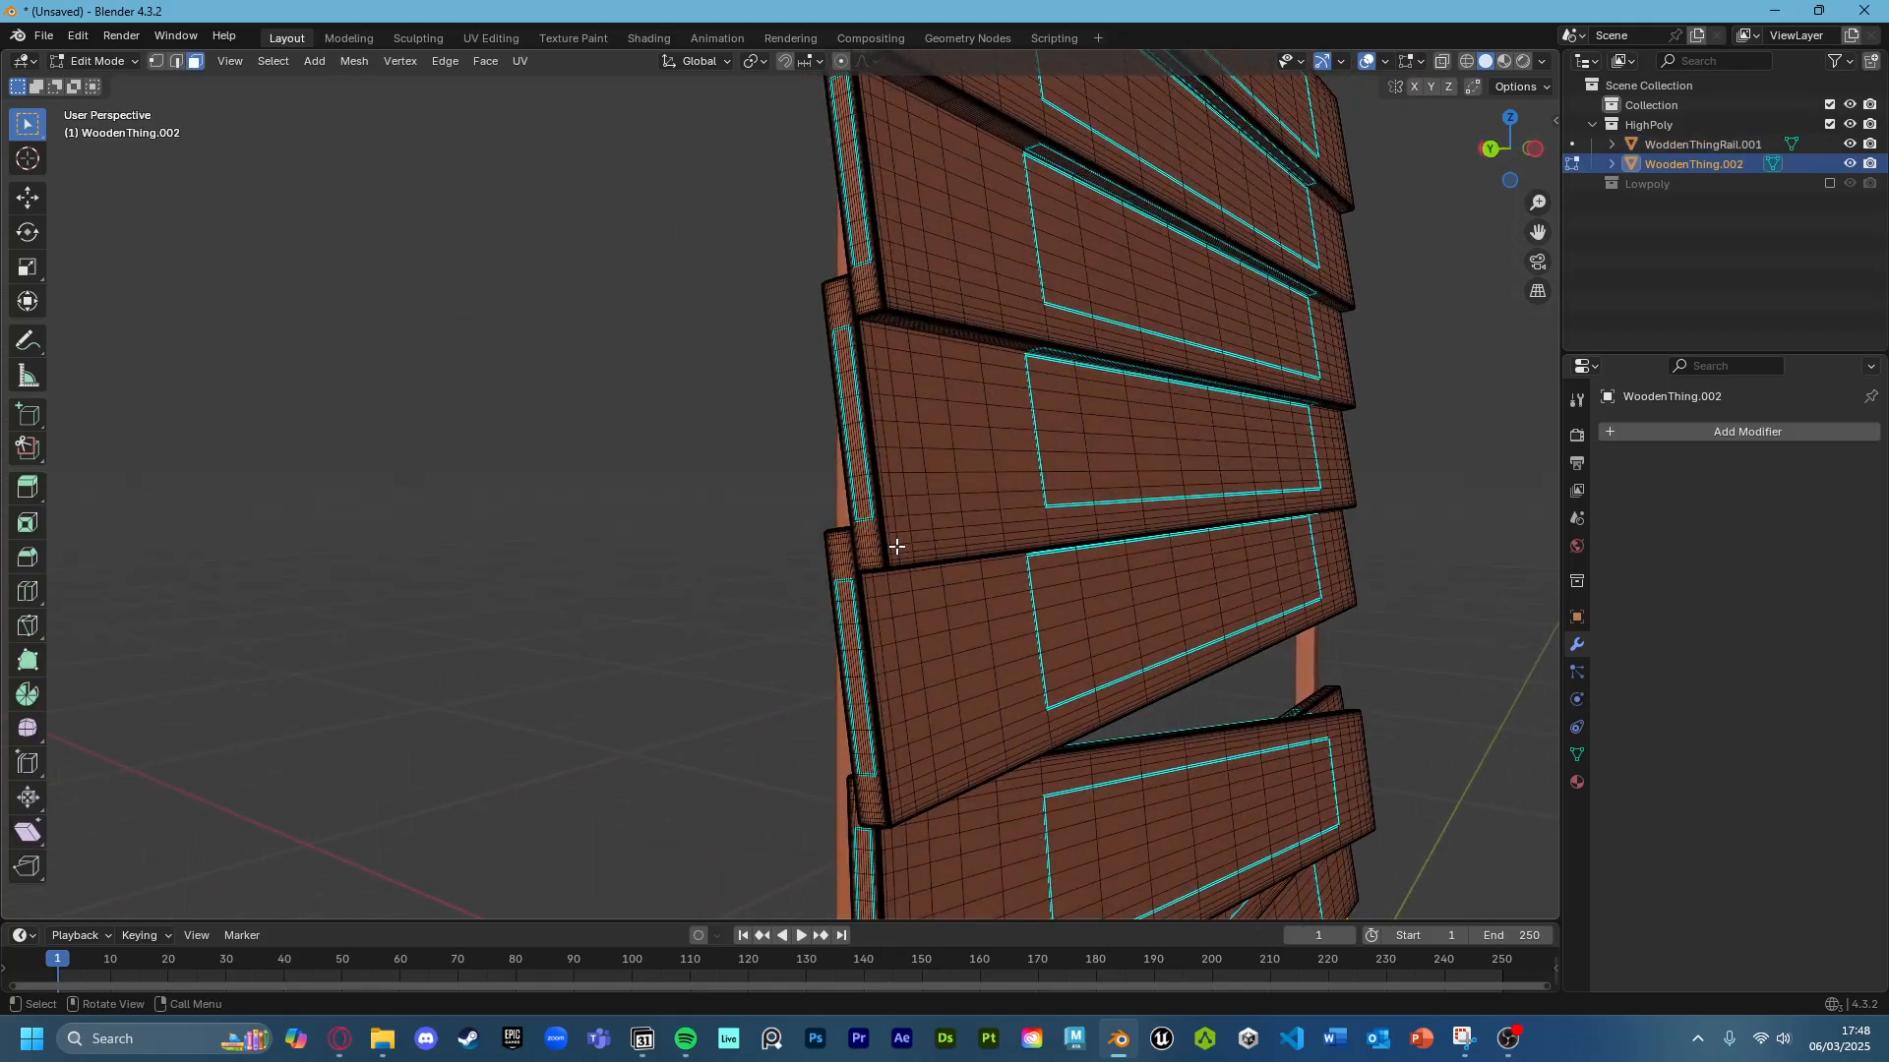
# Return the planks object to Object Mode and examine its shaded surface from several angles.
pyautogui.press('Tab')
pyautogui.scroll(4, 1092, 556)
pyautogui.moveTo(1092, 556)
pyautogui.mouseDown(button='middle')
pyautogui.moveTo(1043, 596)
pyautogui.moveTo(1086, 572)
pyautogui.mouseUp(button='middle')
pyautogui.scroll(-3, 1086, 572)
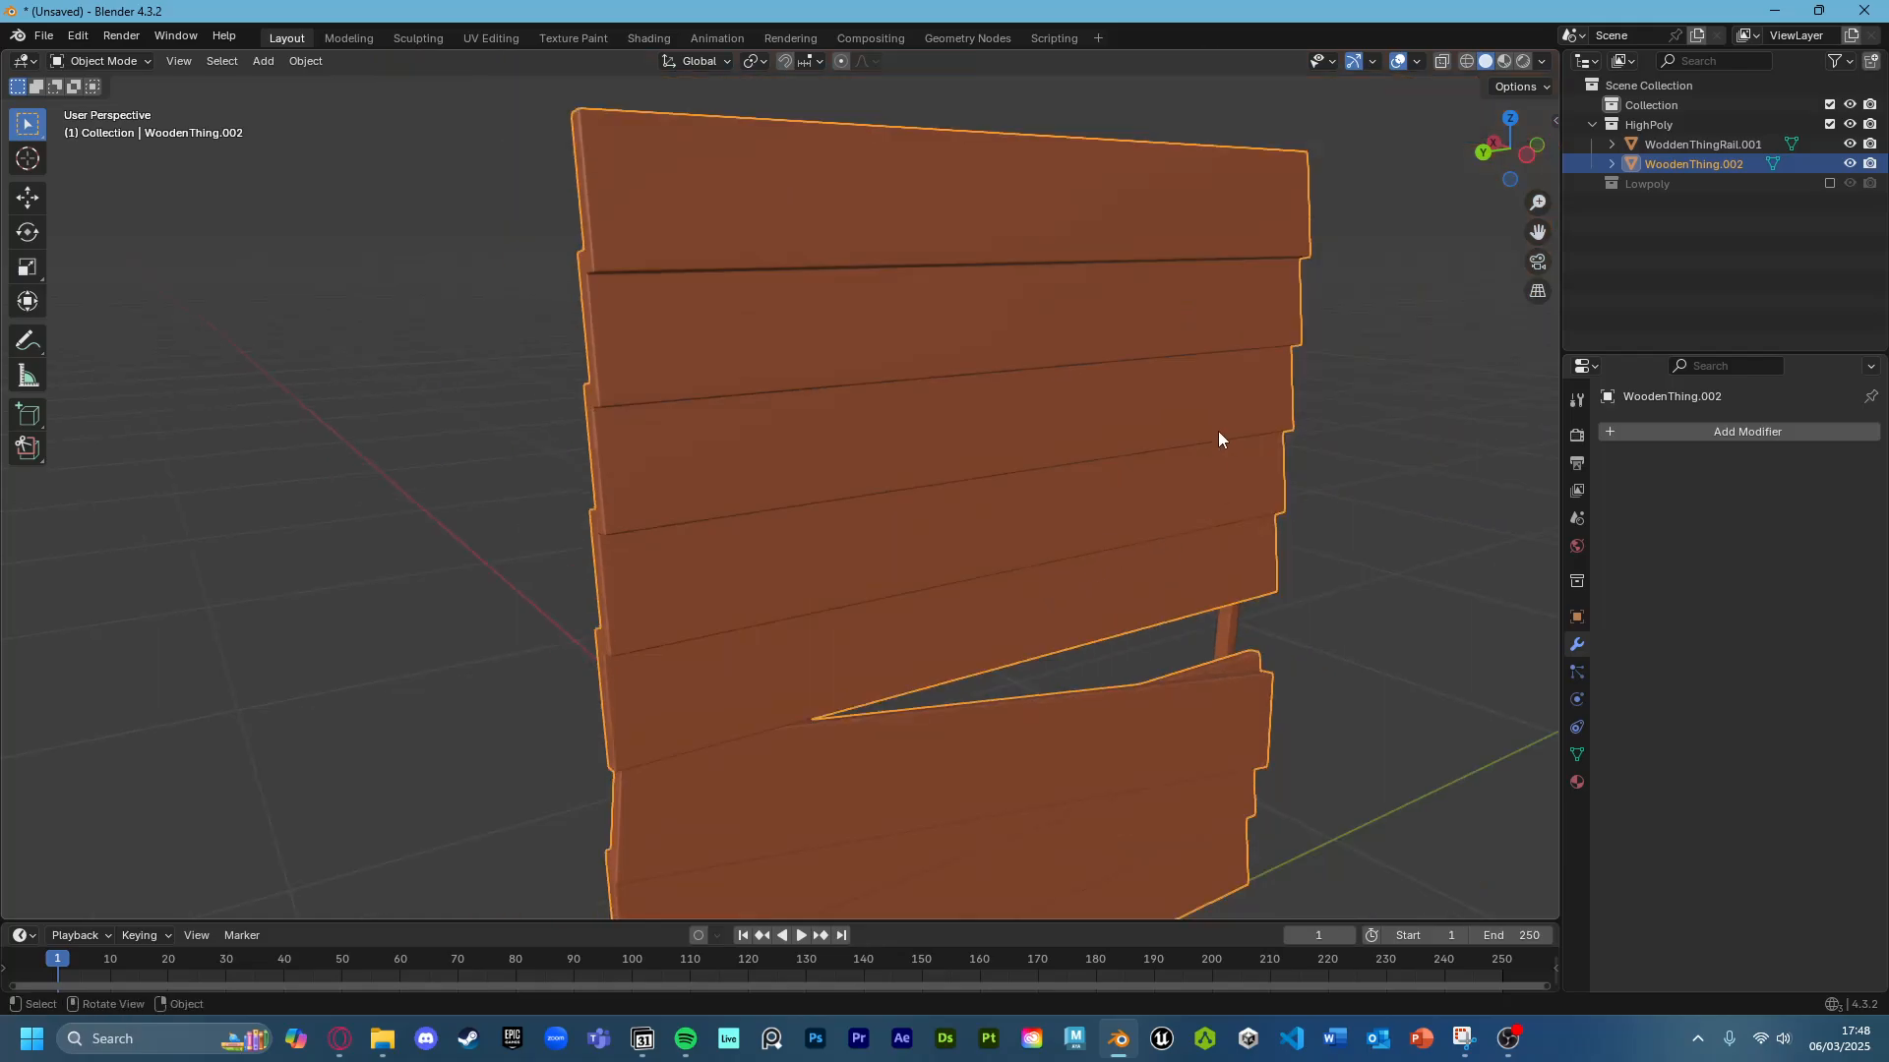
pyautogui.moveTo(1219, 432); pyautogui.dragTo(974, 465, button='middle')
pyautogui.moveTo(727, 399); pyautogui.dragTo(799, 403, button='middle')
# Save the scene as WoodenThingHighPoly.blend in the WoodenThing folder inside Production's HighPoly folder.
pyautogui.hotkey('ctrl', 'a')
pyautogui.hotkey('ctrl', 's')
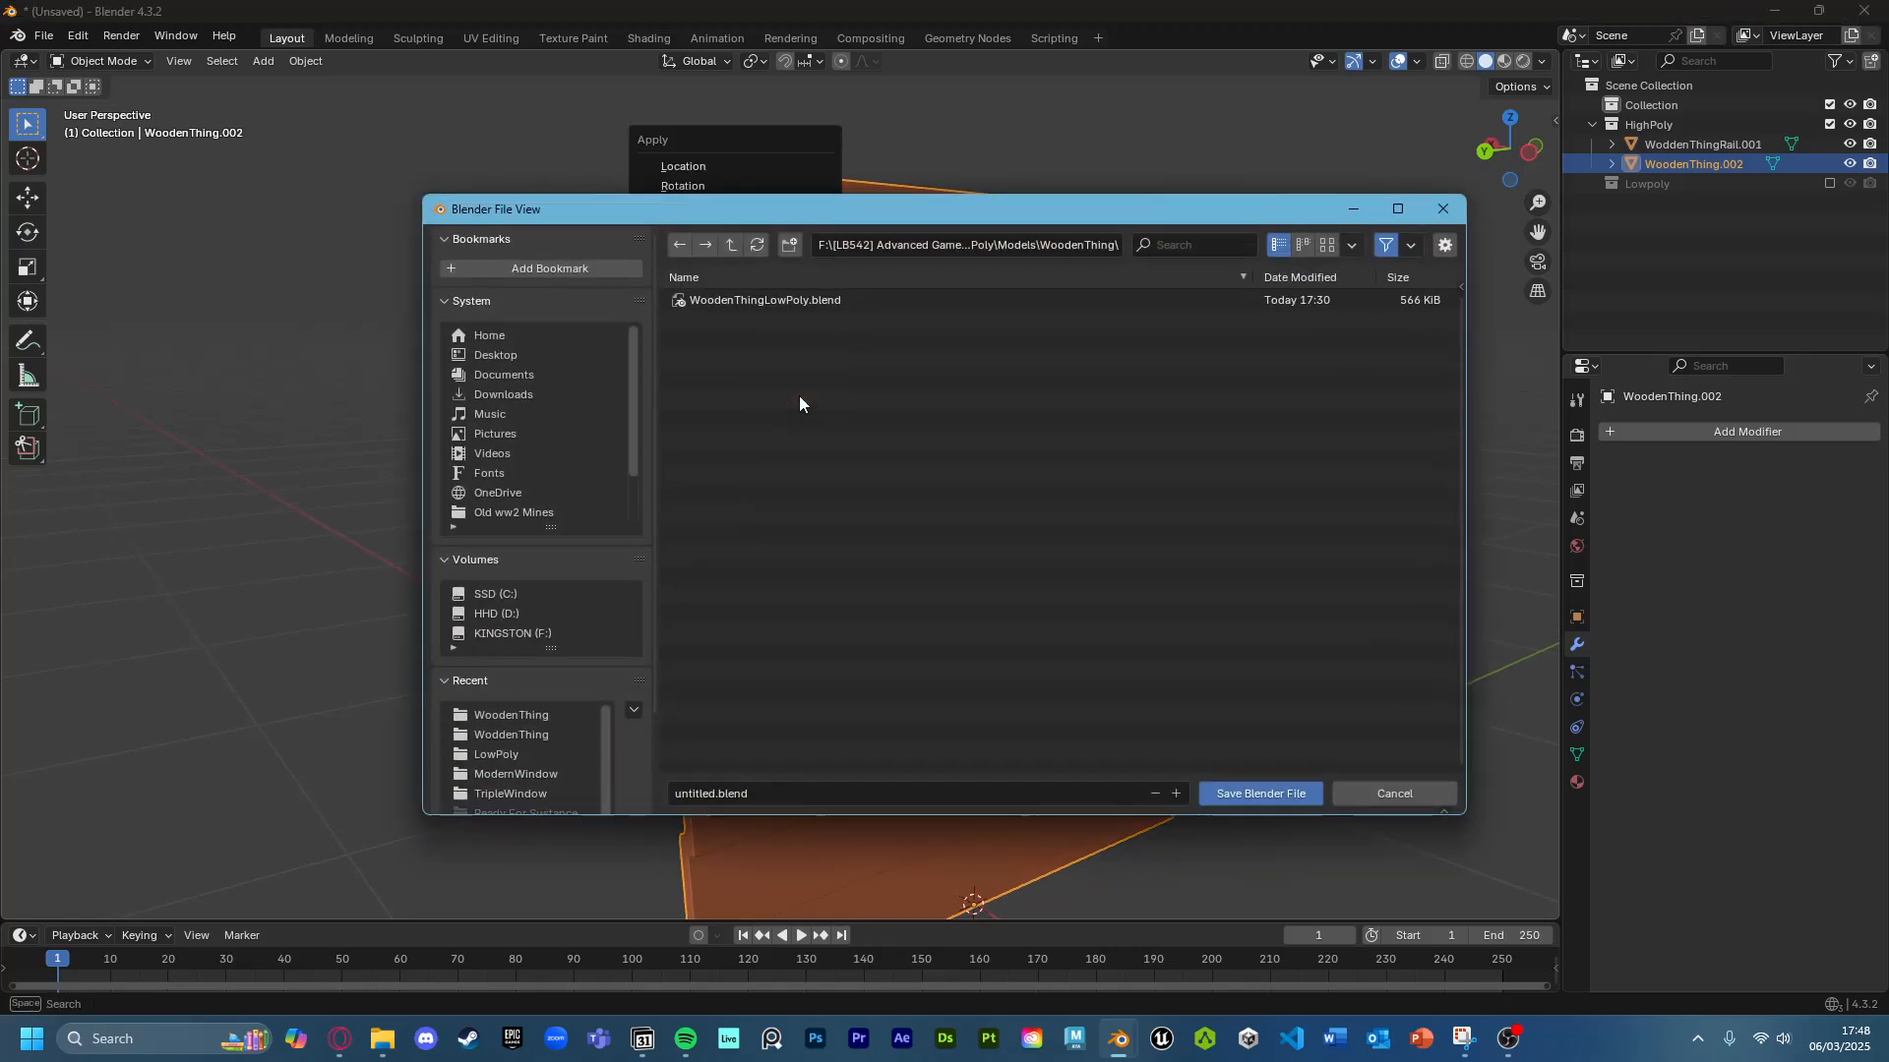
pyautogui.click(740, 249)
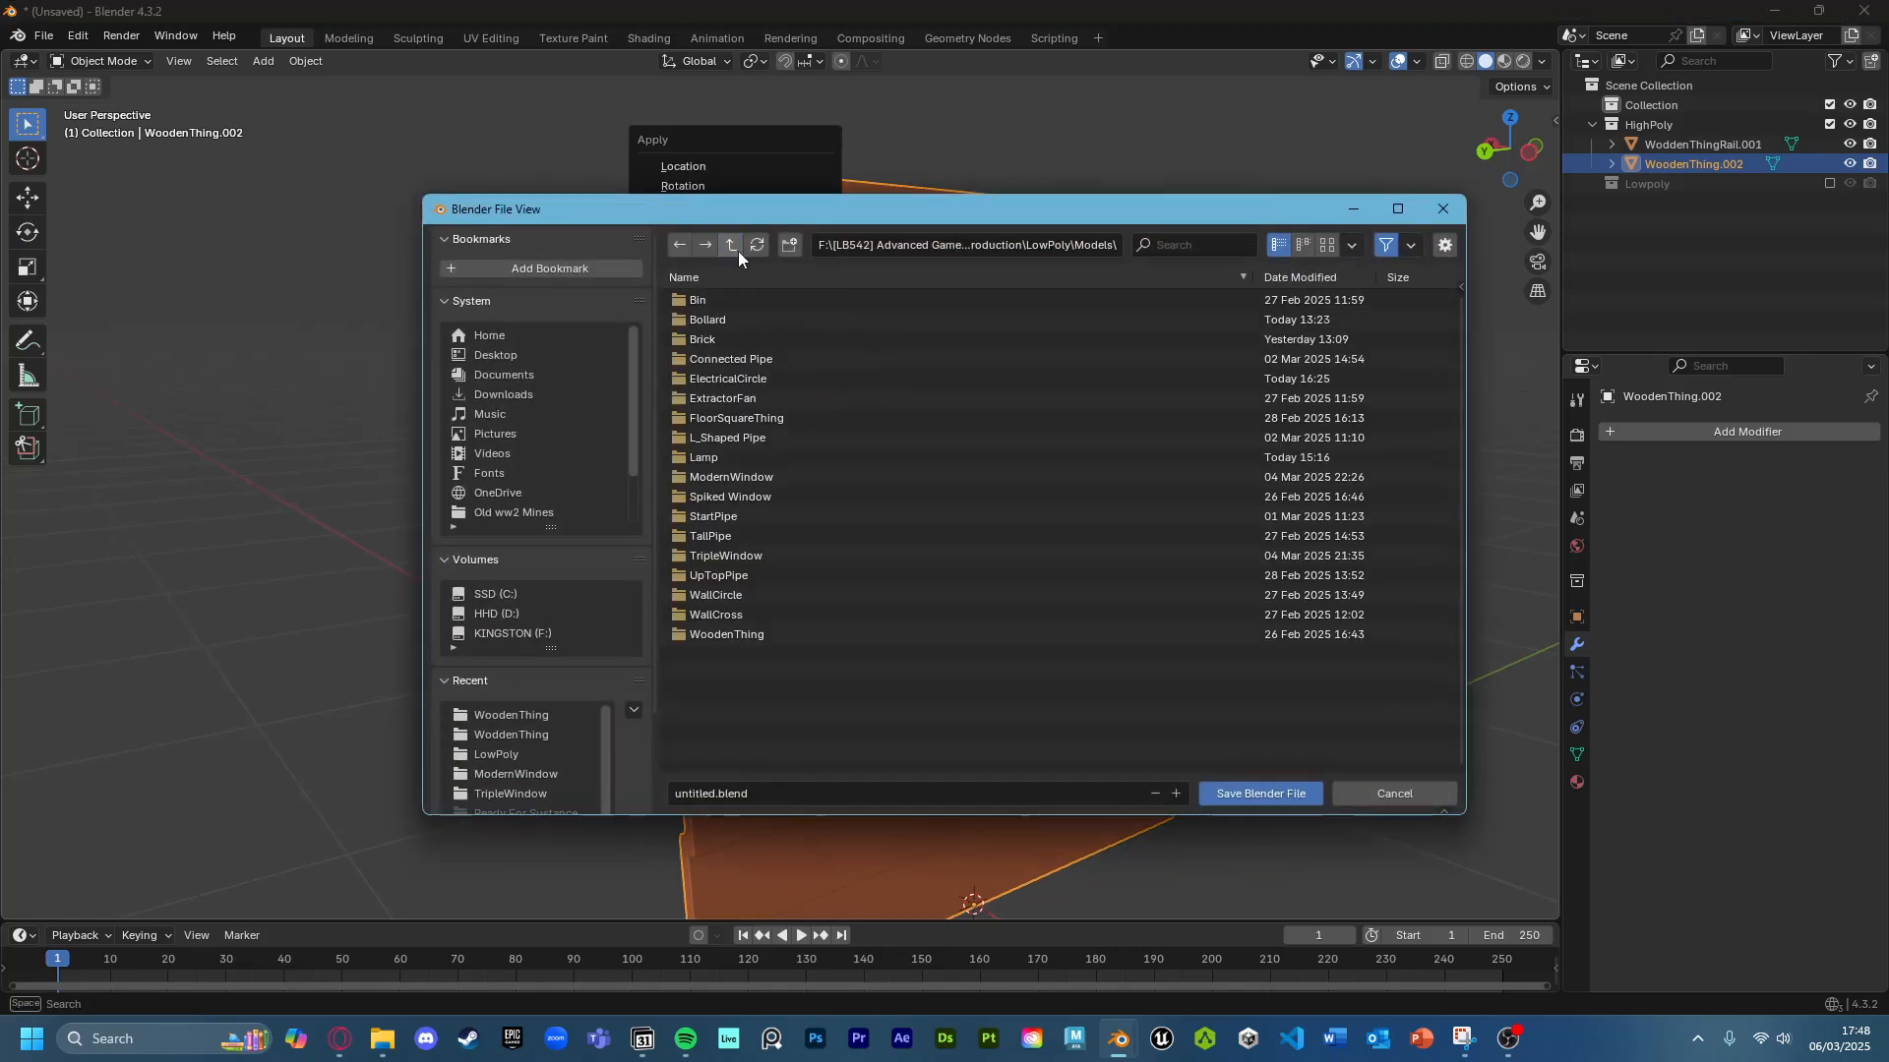
pyautogui.click(738, 250)
pyautogui.click(733, 242)
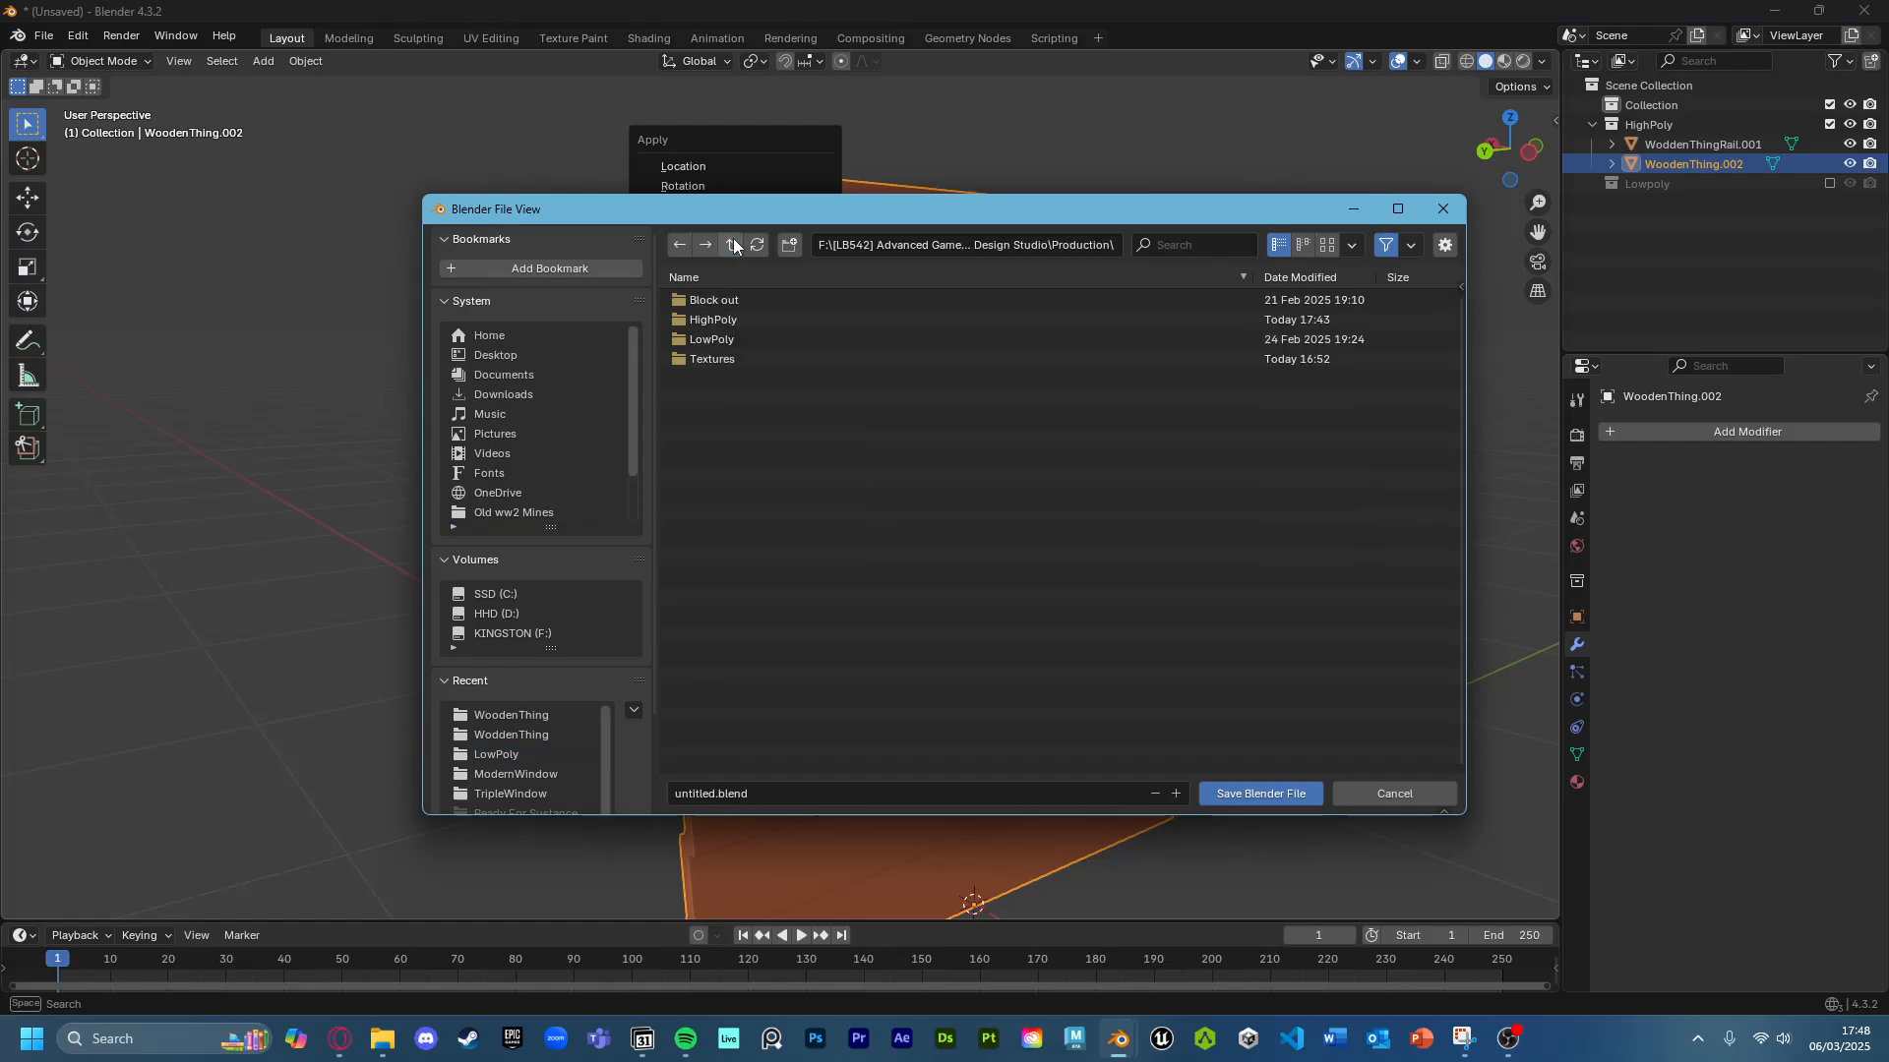
pyautogui.doubleClick(734, 315)
pyautogui.doubleClick(743, 303)
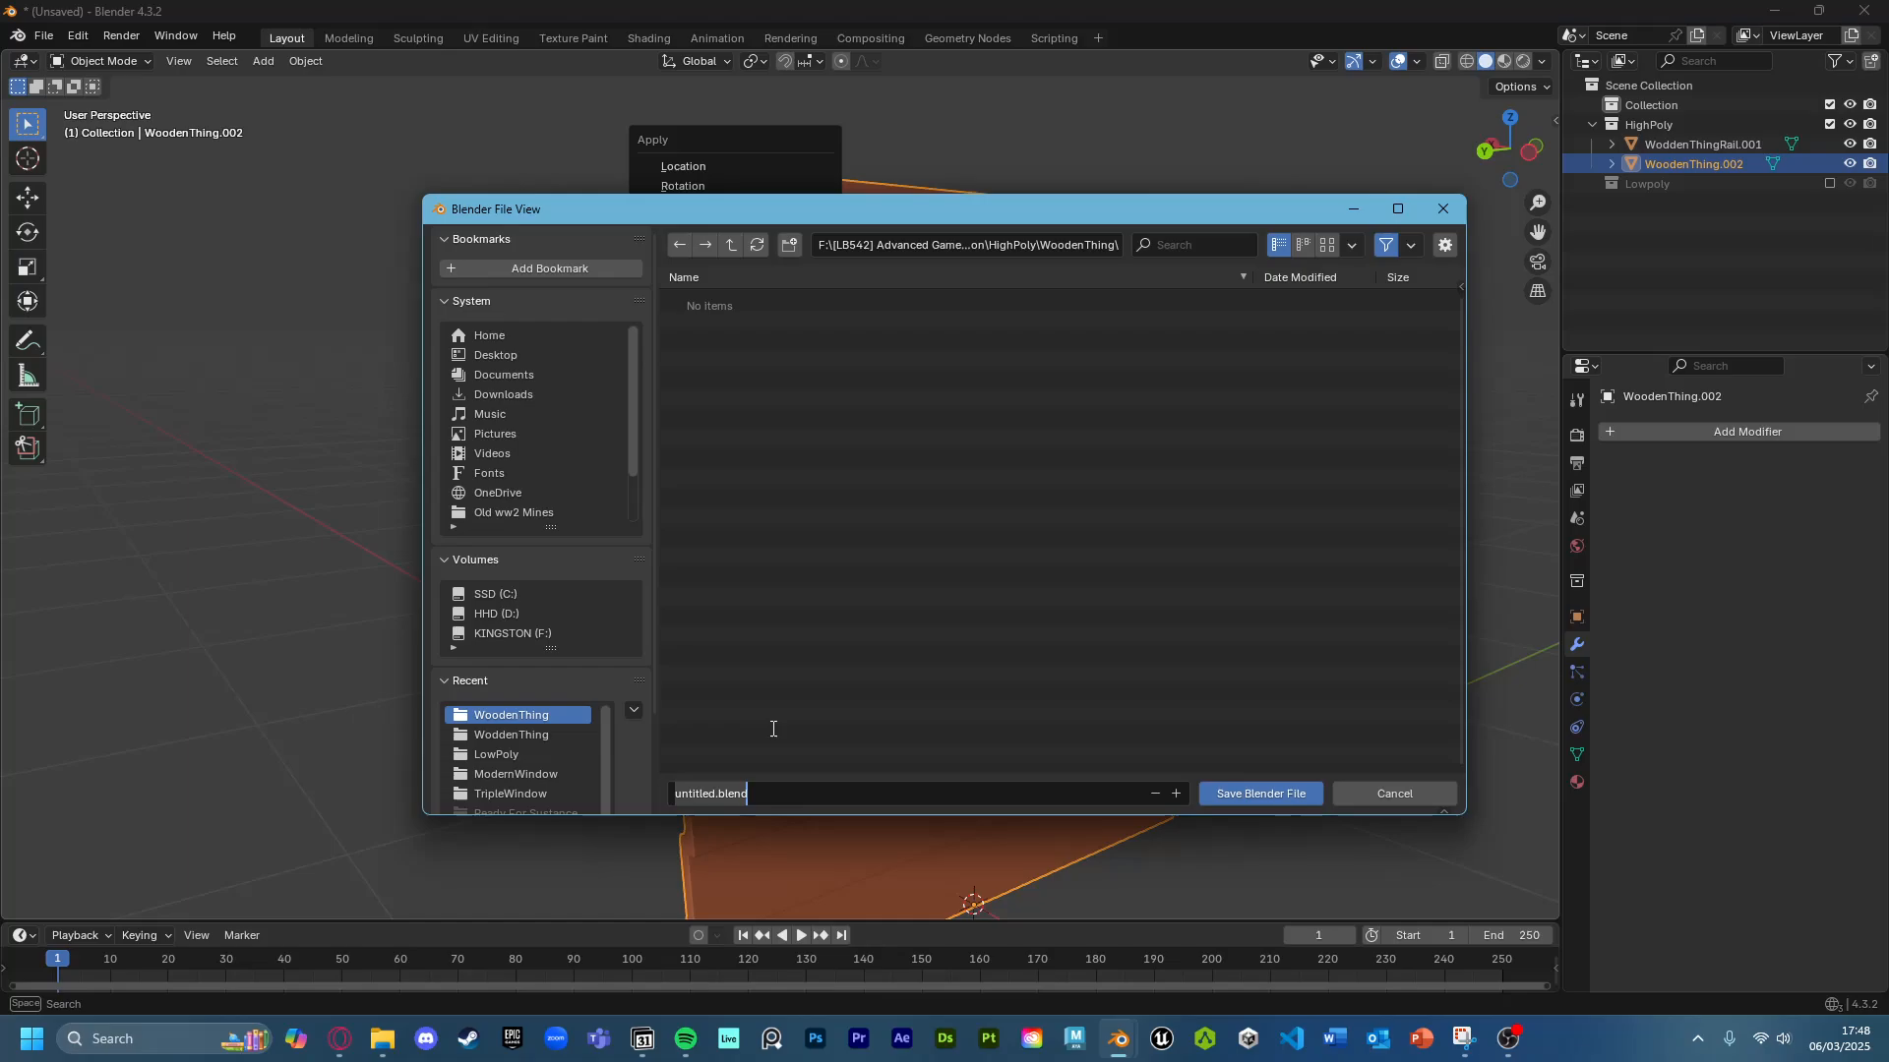
pyautogui.write('WoodenThingHigh')
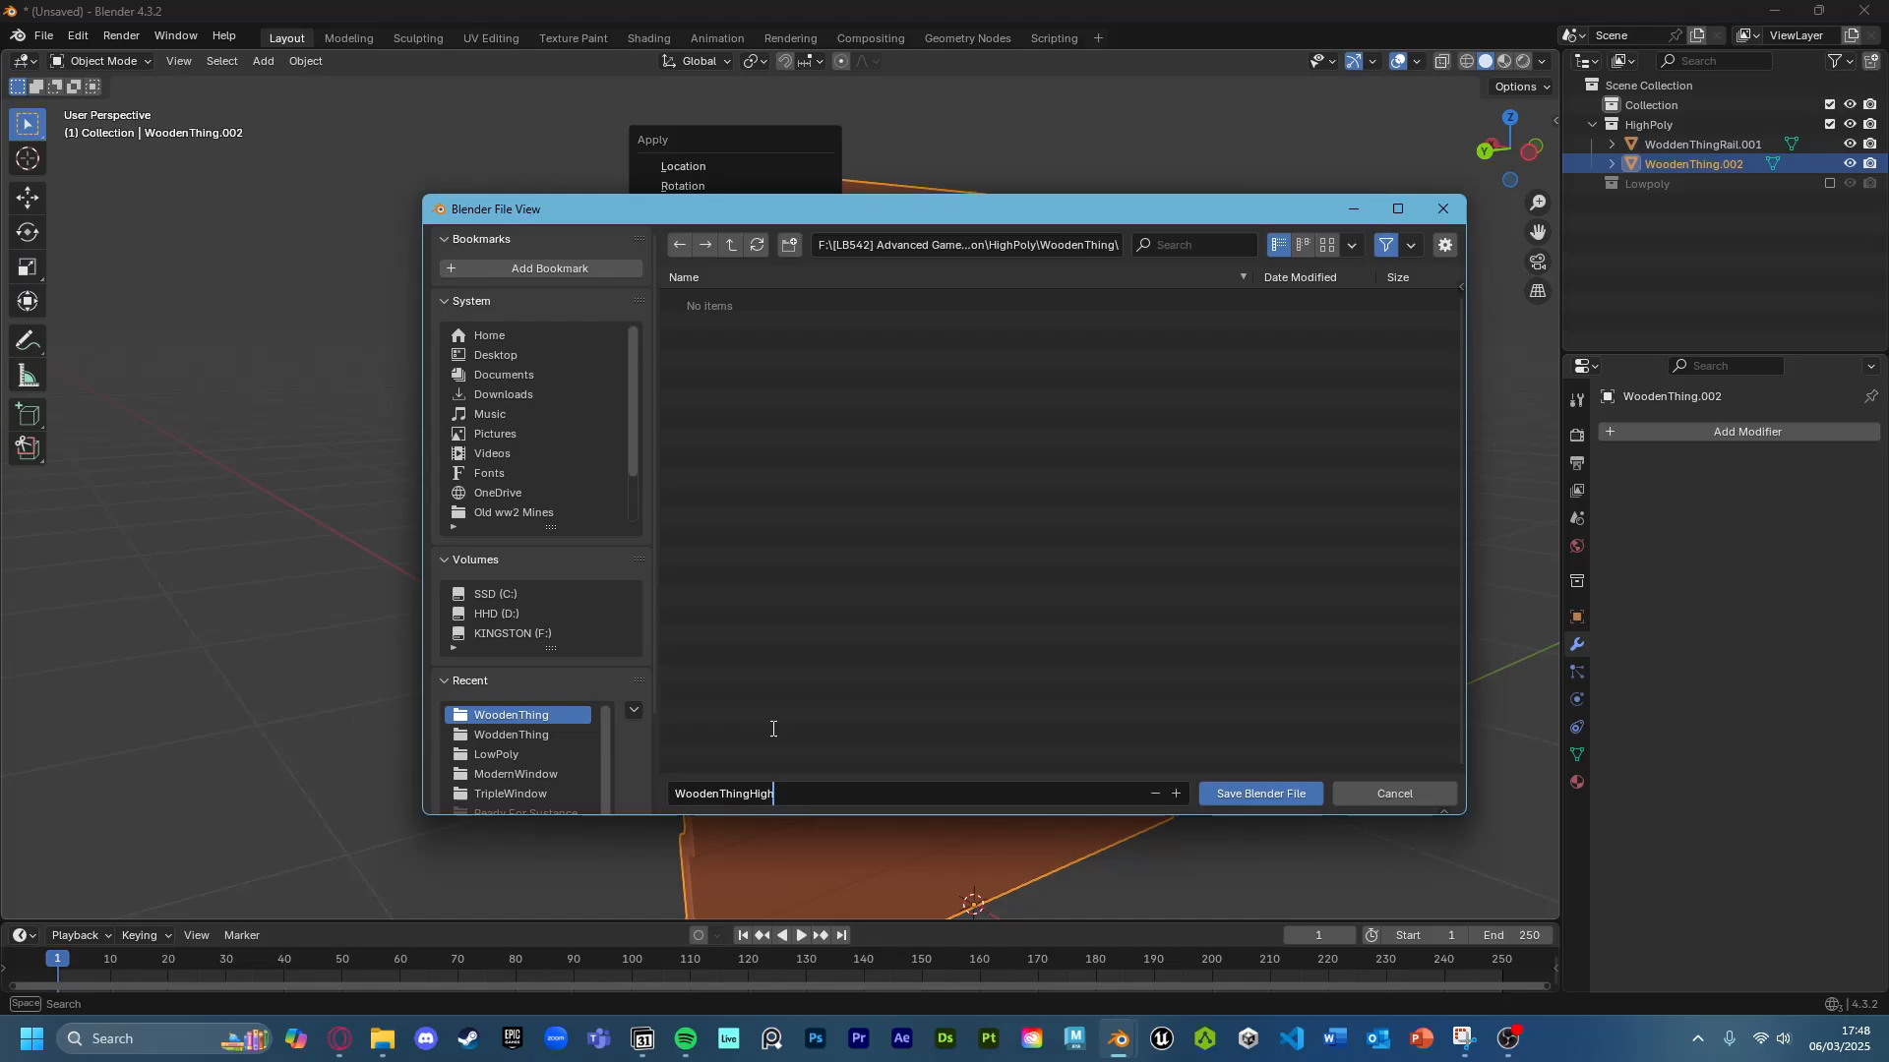
pyautogui.write('Poly.blend')
pyautogui.press('Return')
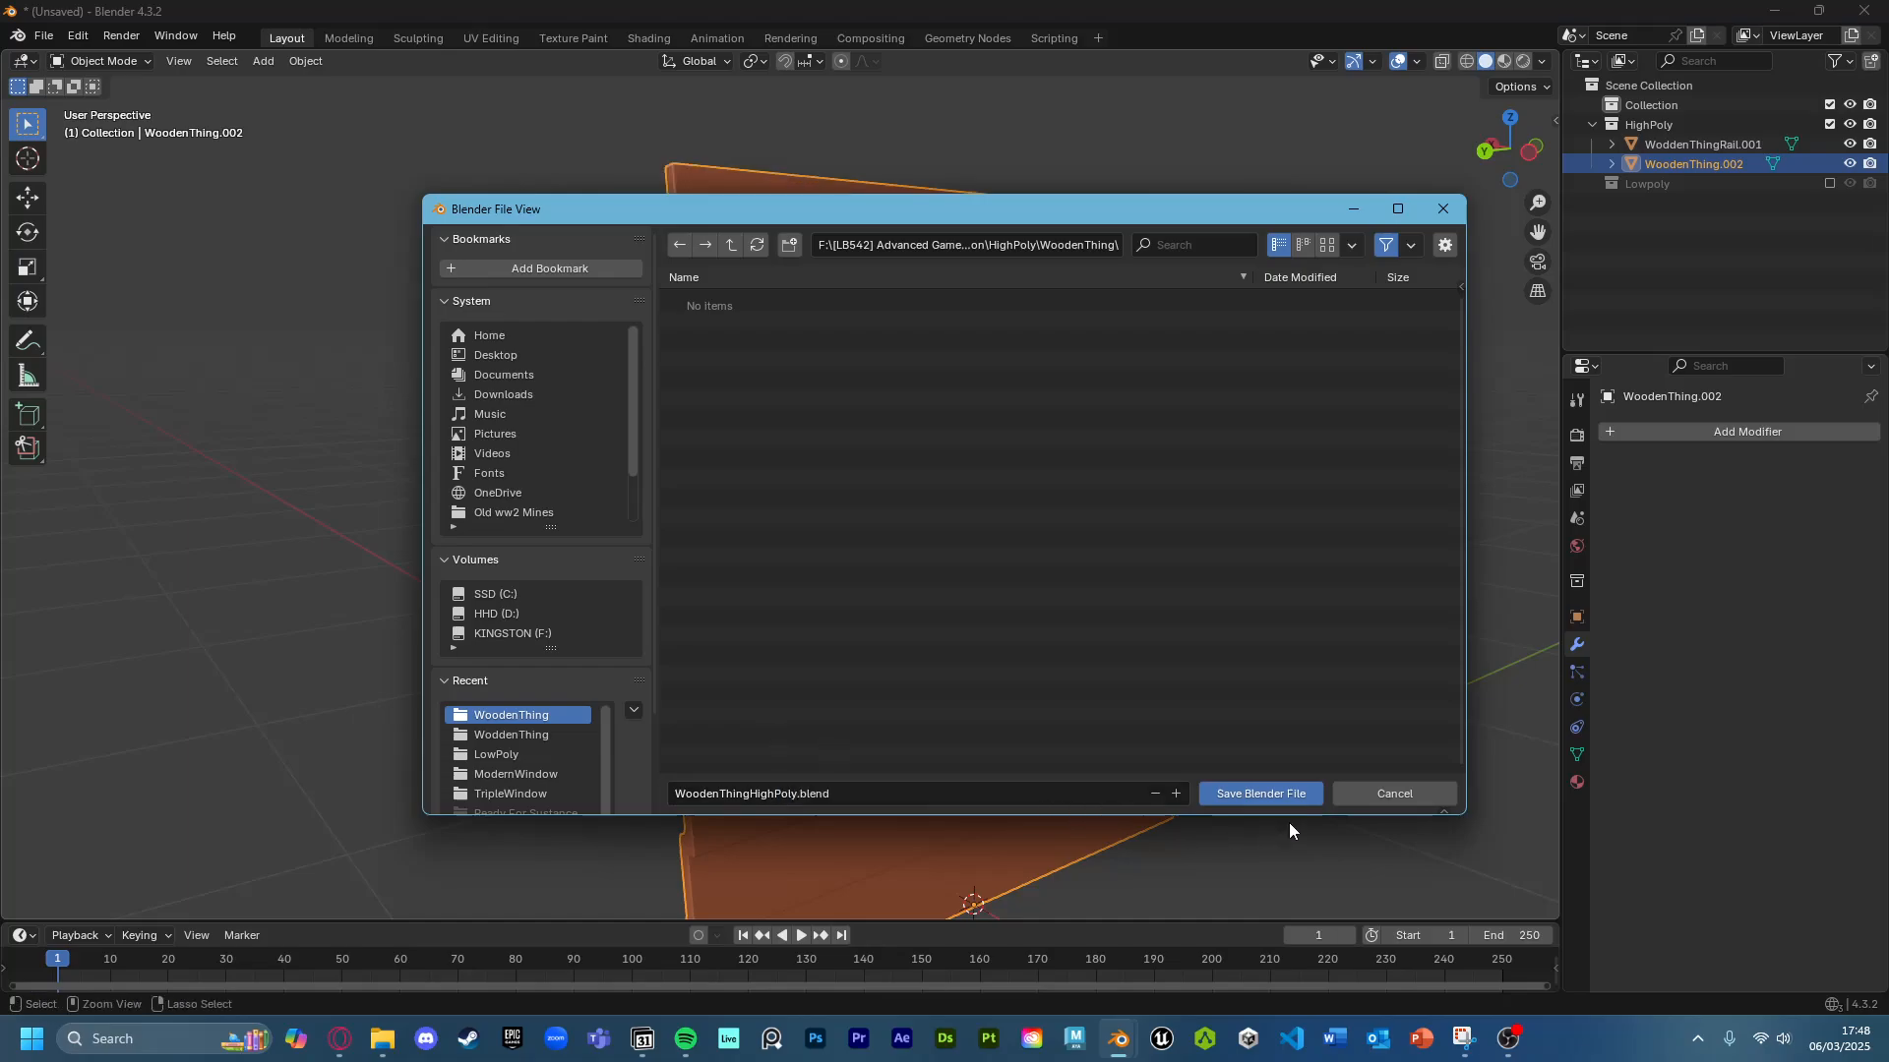
pyautogui.click(1253, 795)
# Export both high-poly objects as WoodenThingHighR4S.fbx to the same WoodenThing folder, limited to selected objects and the Mesh type.
pyautogui.press('a')
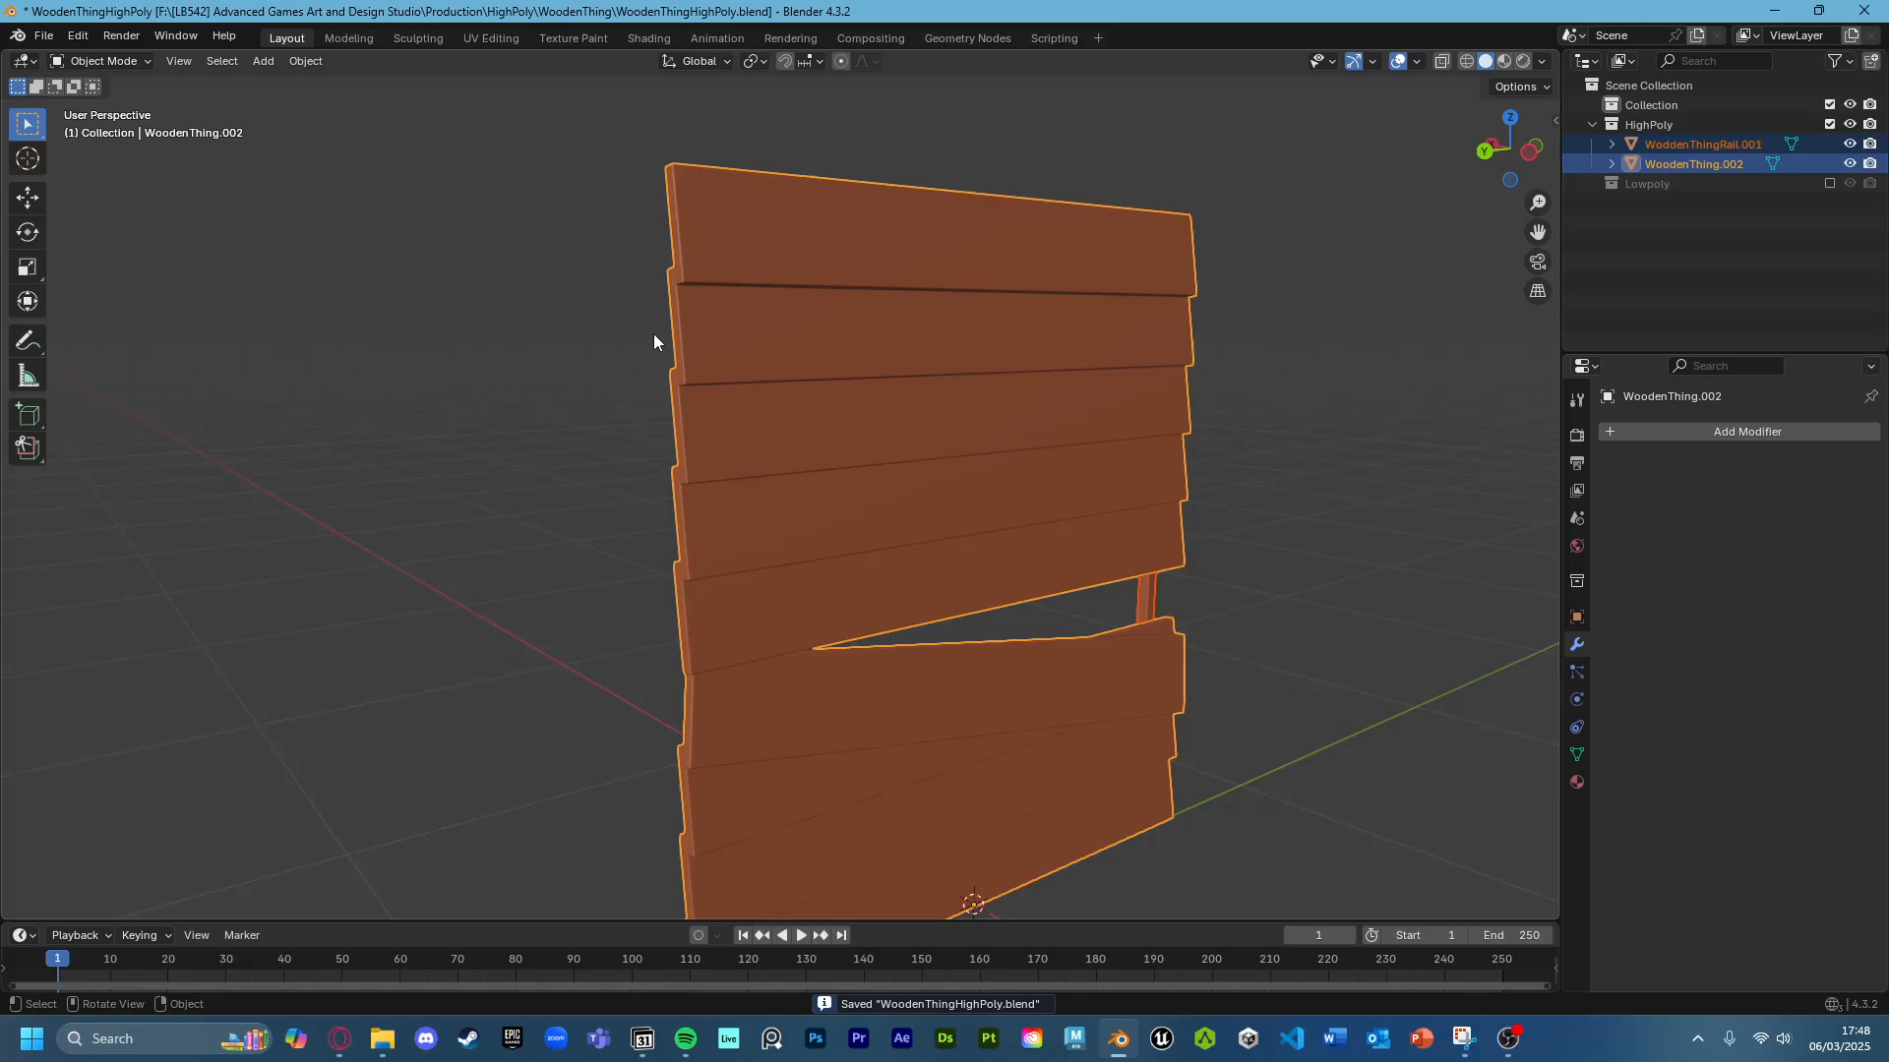
pyautogui.press('KP_Decimal')
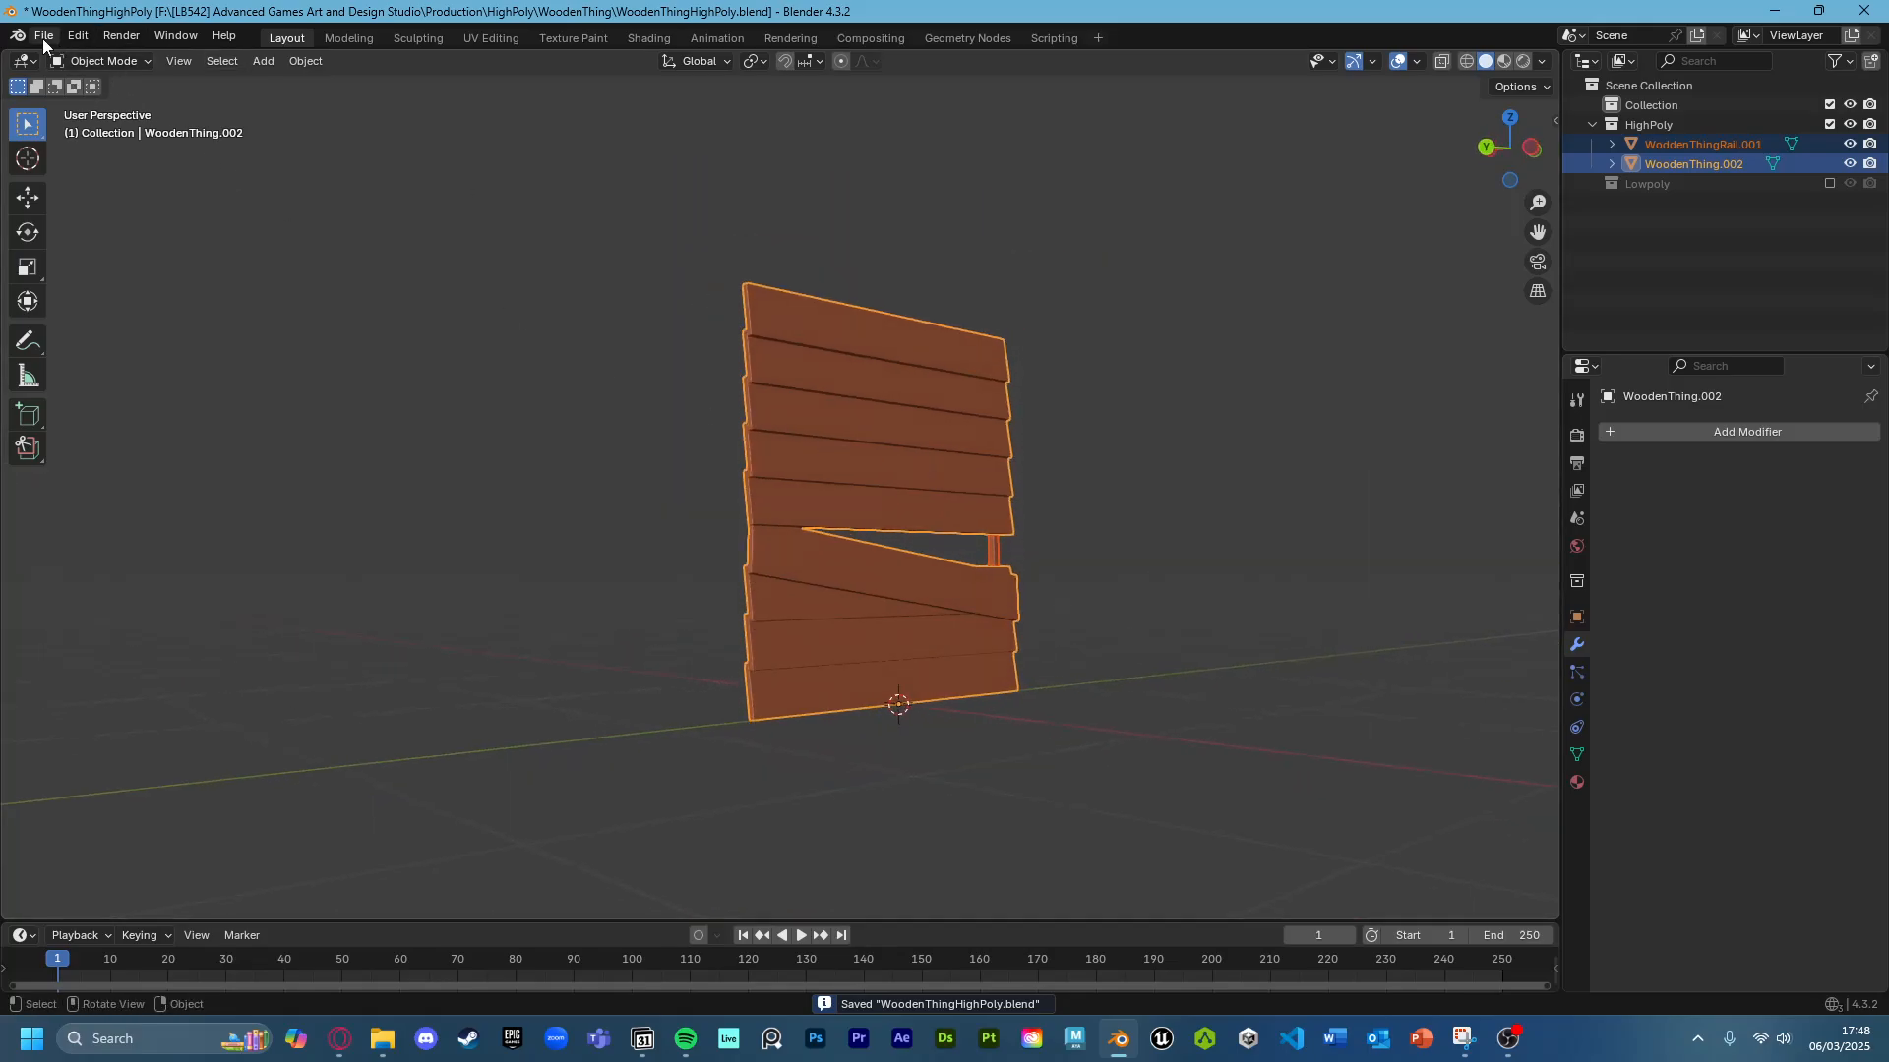
pyautogui.click(47, 37)
pyautogui.moveTo(106, 332)
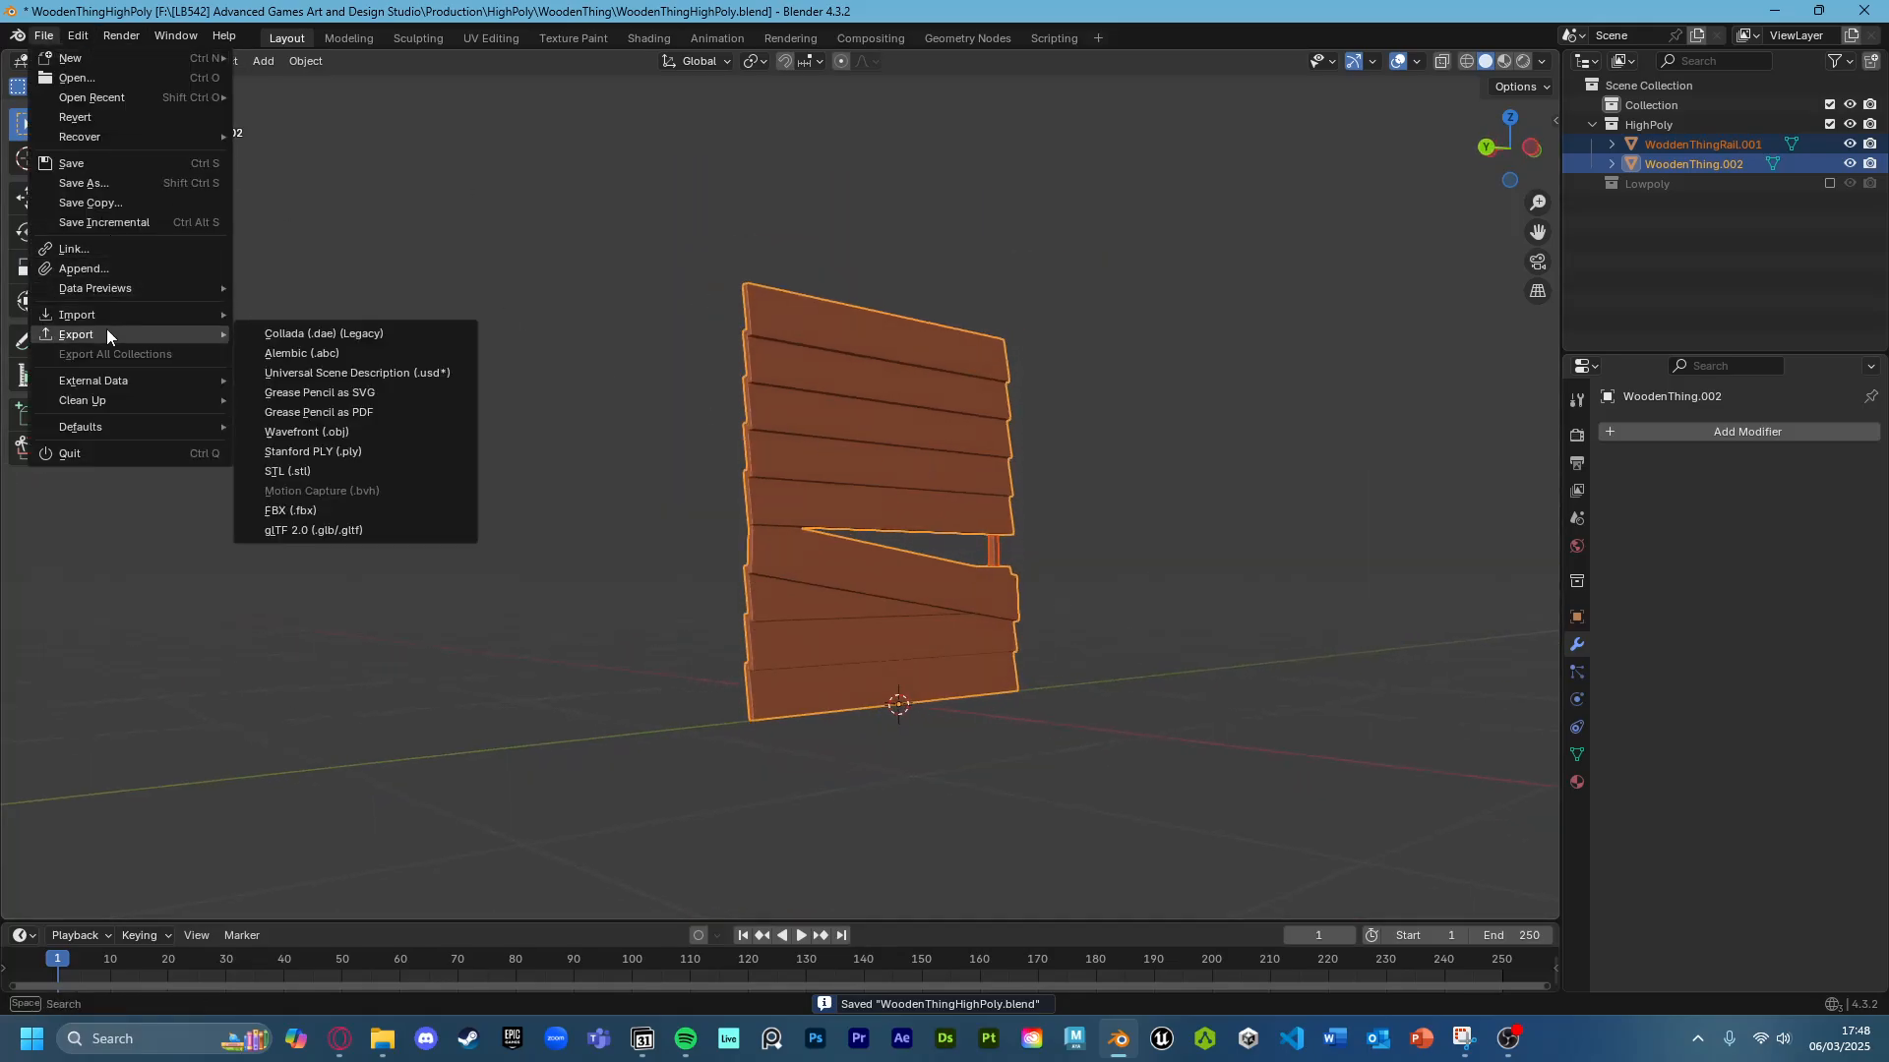
pyautogui.click(314, 512)
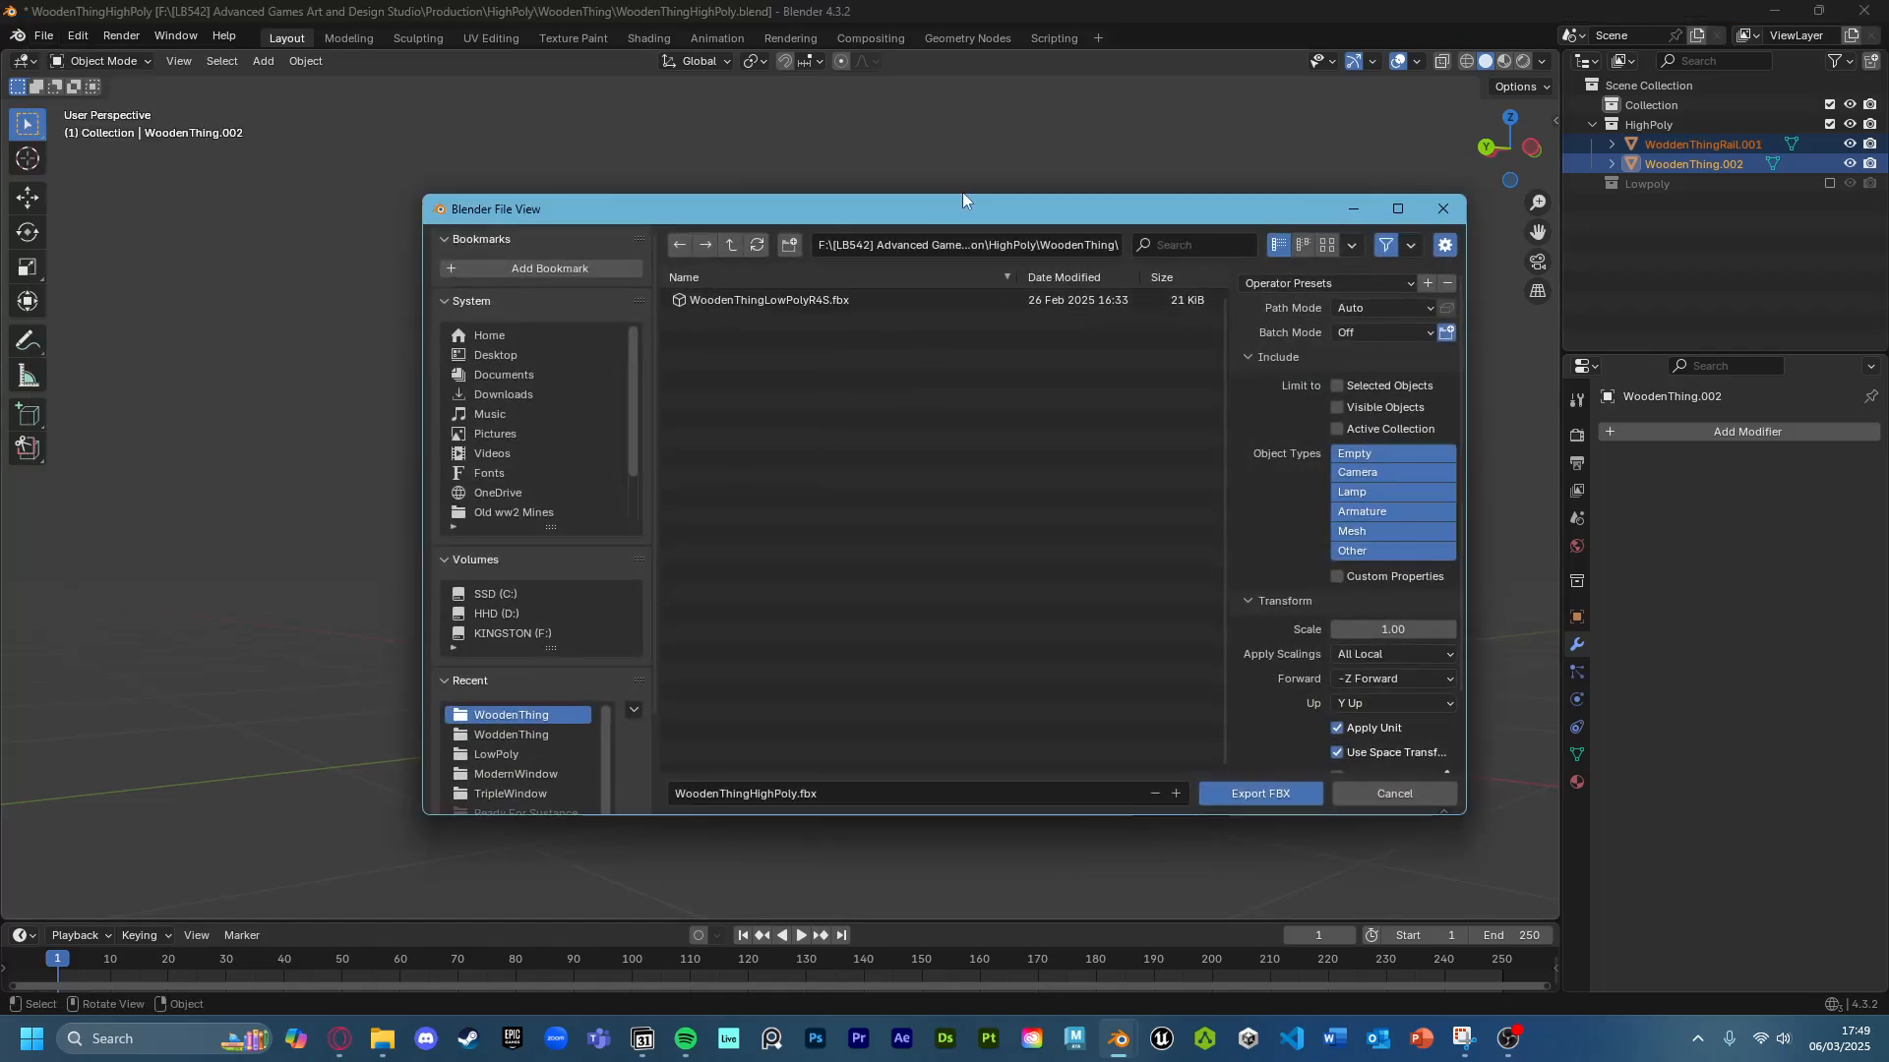
pyautogui.click(780, 793)
pyautogui.press('Delete')
pyautogui.press('Delete')
pyautogui.press('Delete')
pyautogui.press('BackSpace')
pyautogui.write('R4S')
pyautogui.click(1371, 531)
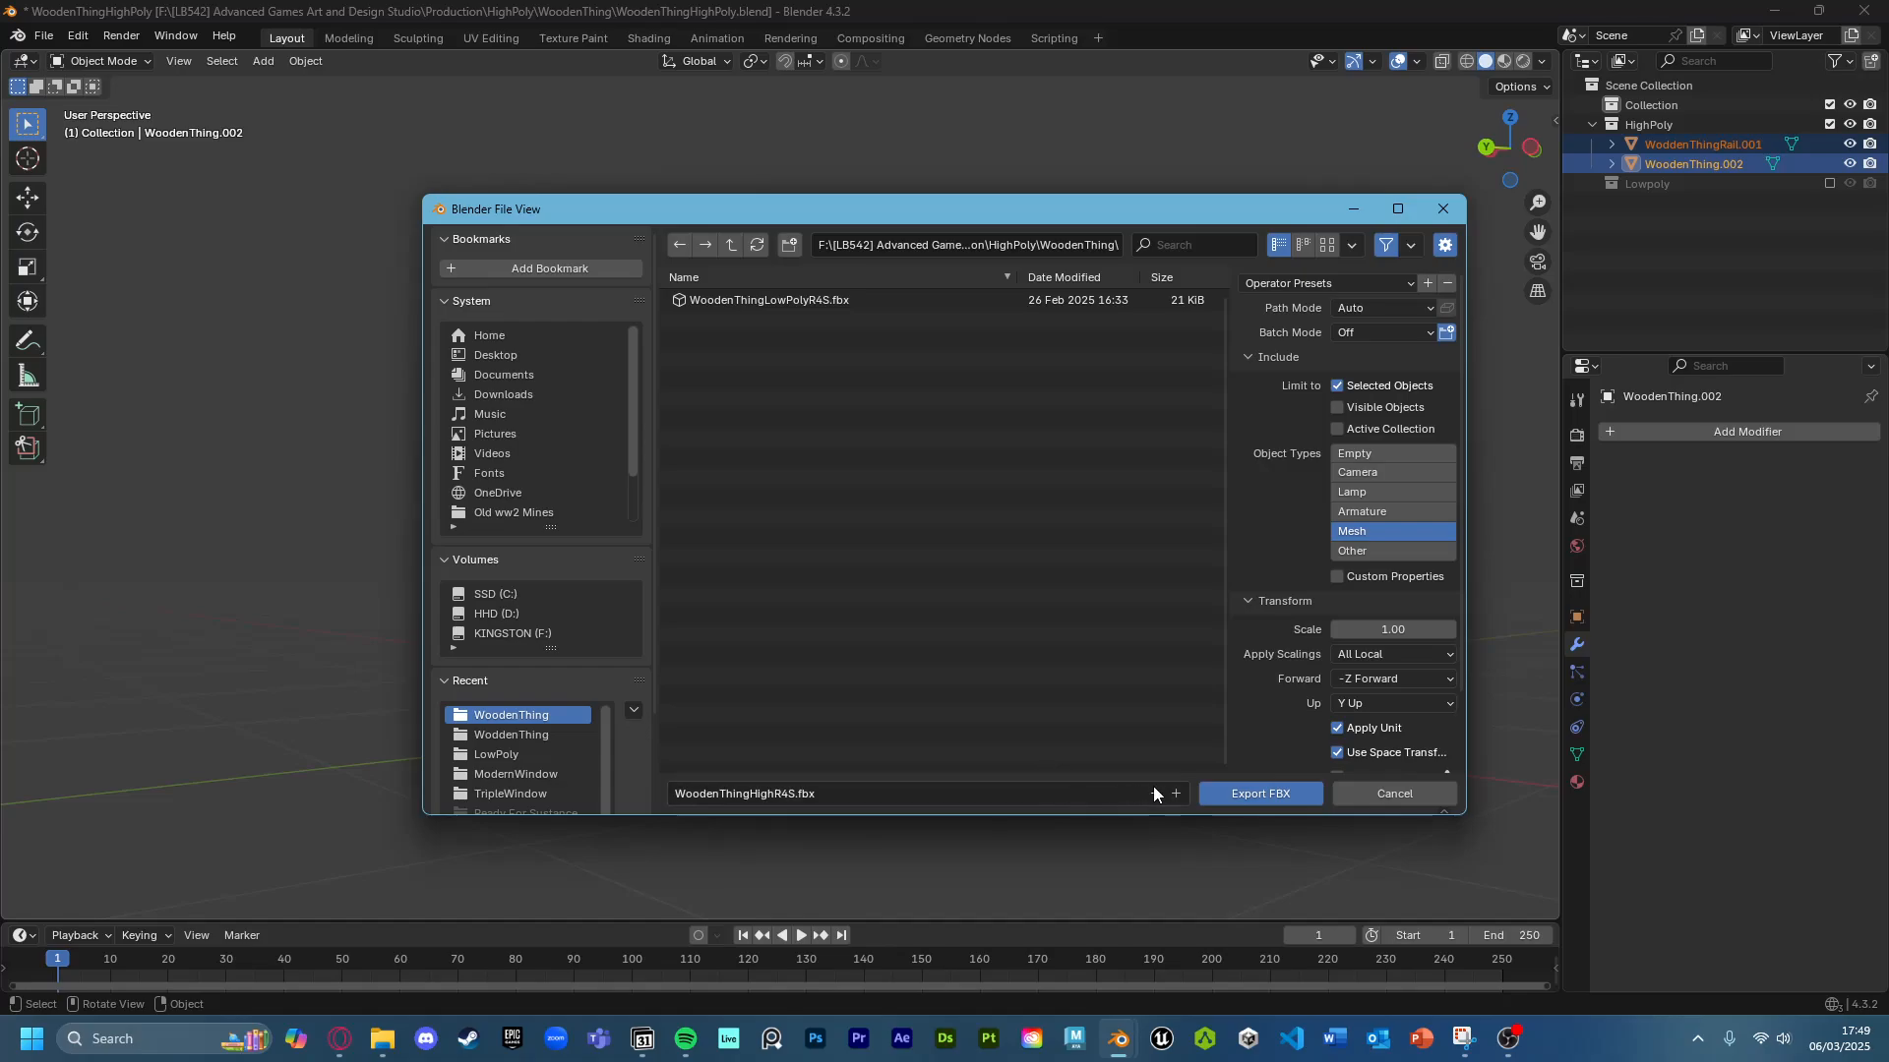
pyautogui.click(1220, 794)
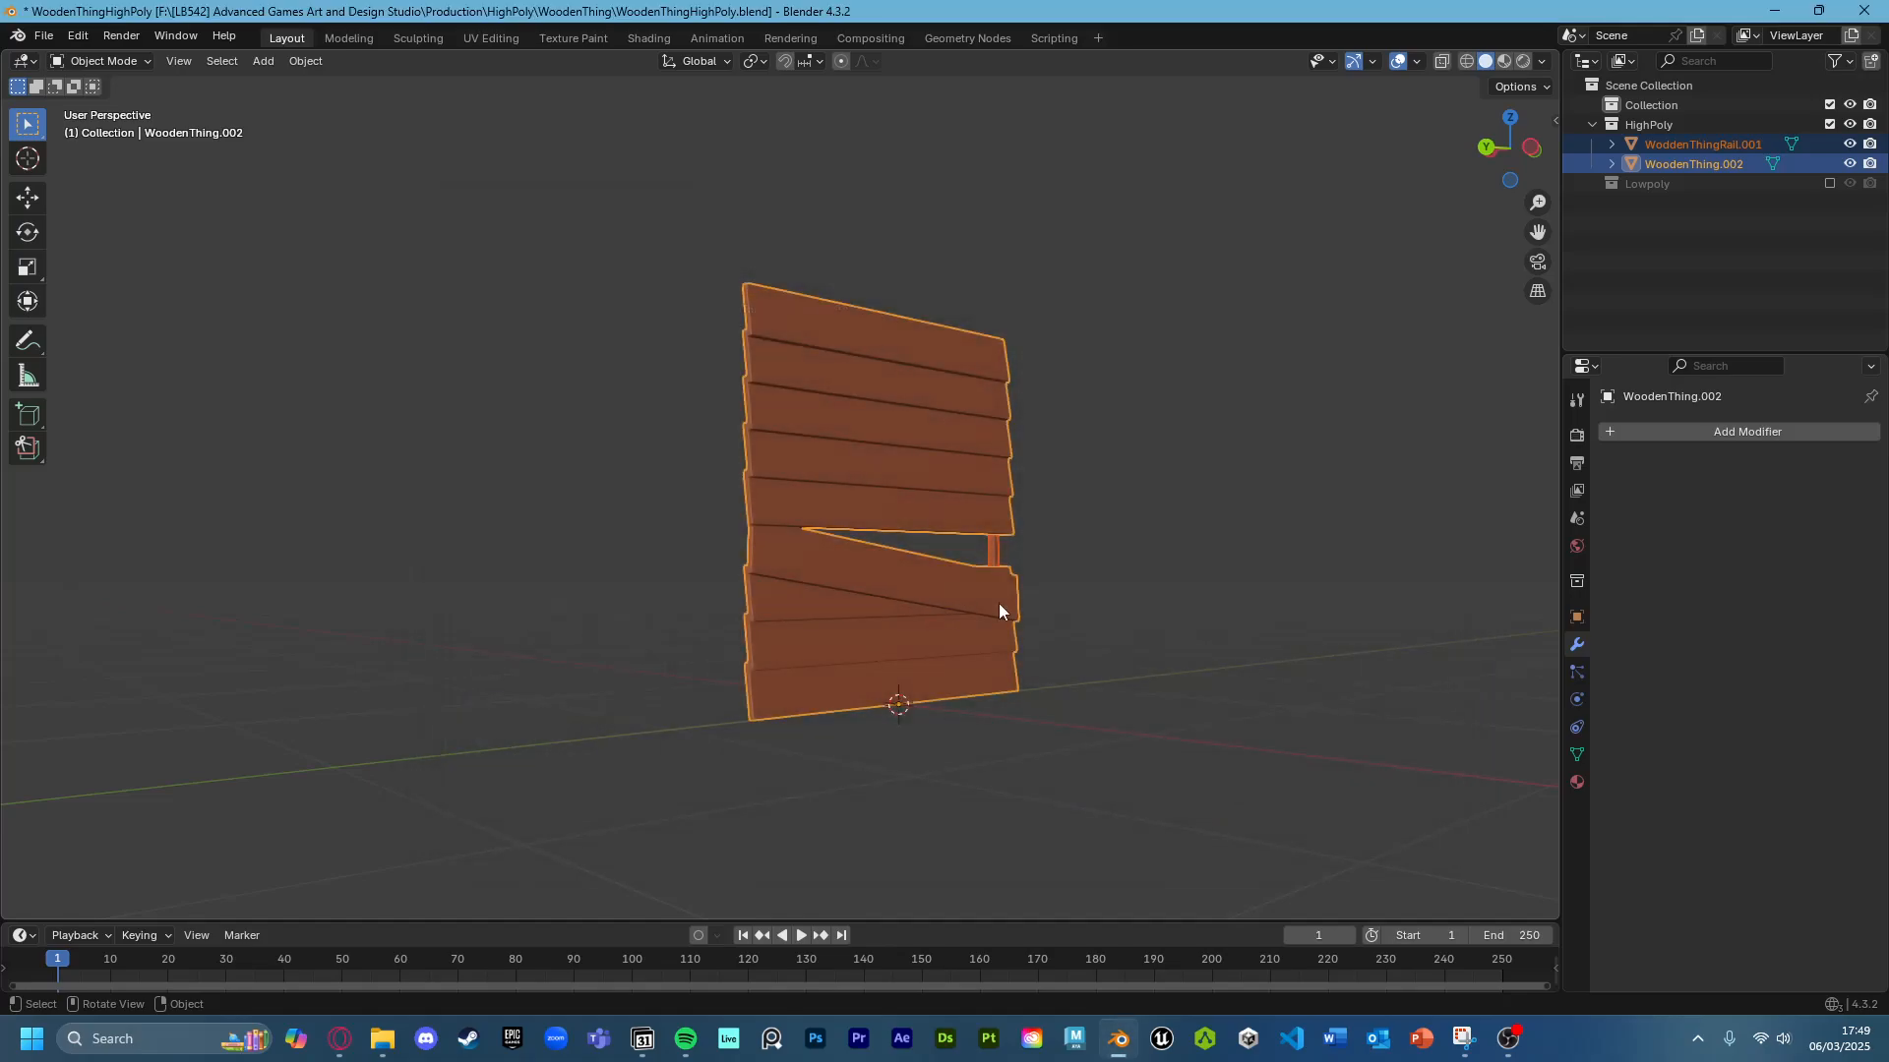
# Deselect the objects, switch to Google Drive and open the Ready4Substance (AT ORIGIN) folder inside the modeller's own HighPoly assets folder.
pyautogui.click(897, 883)
pyautogui.moveTo(340, 1039)
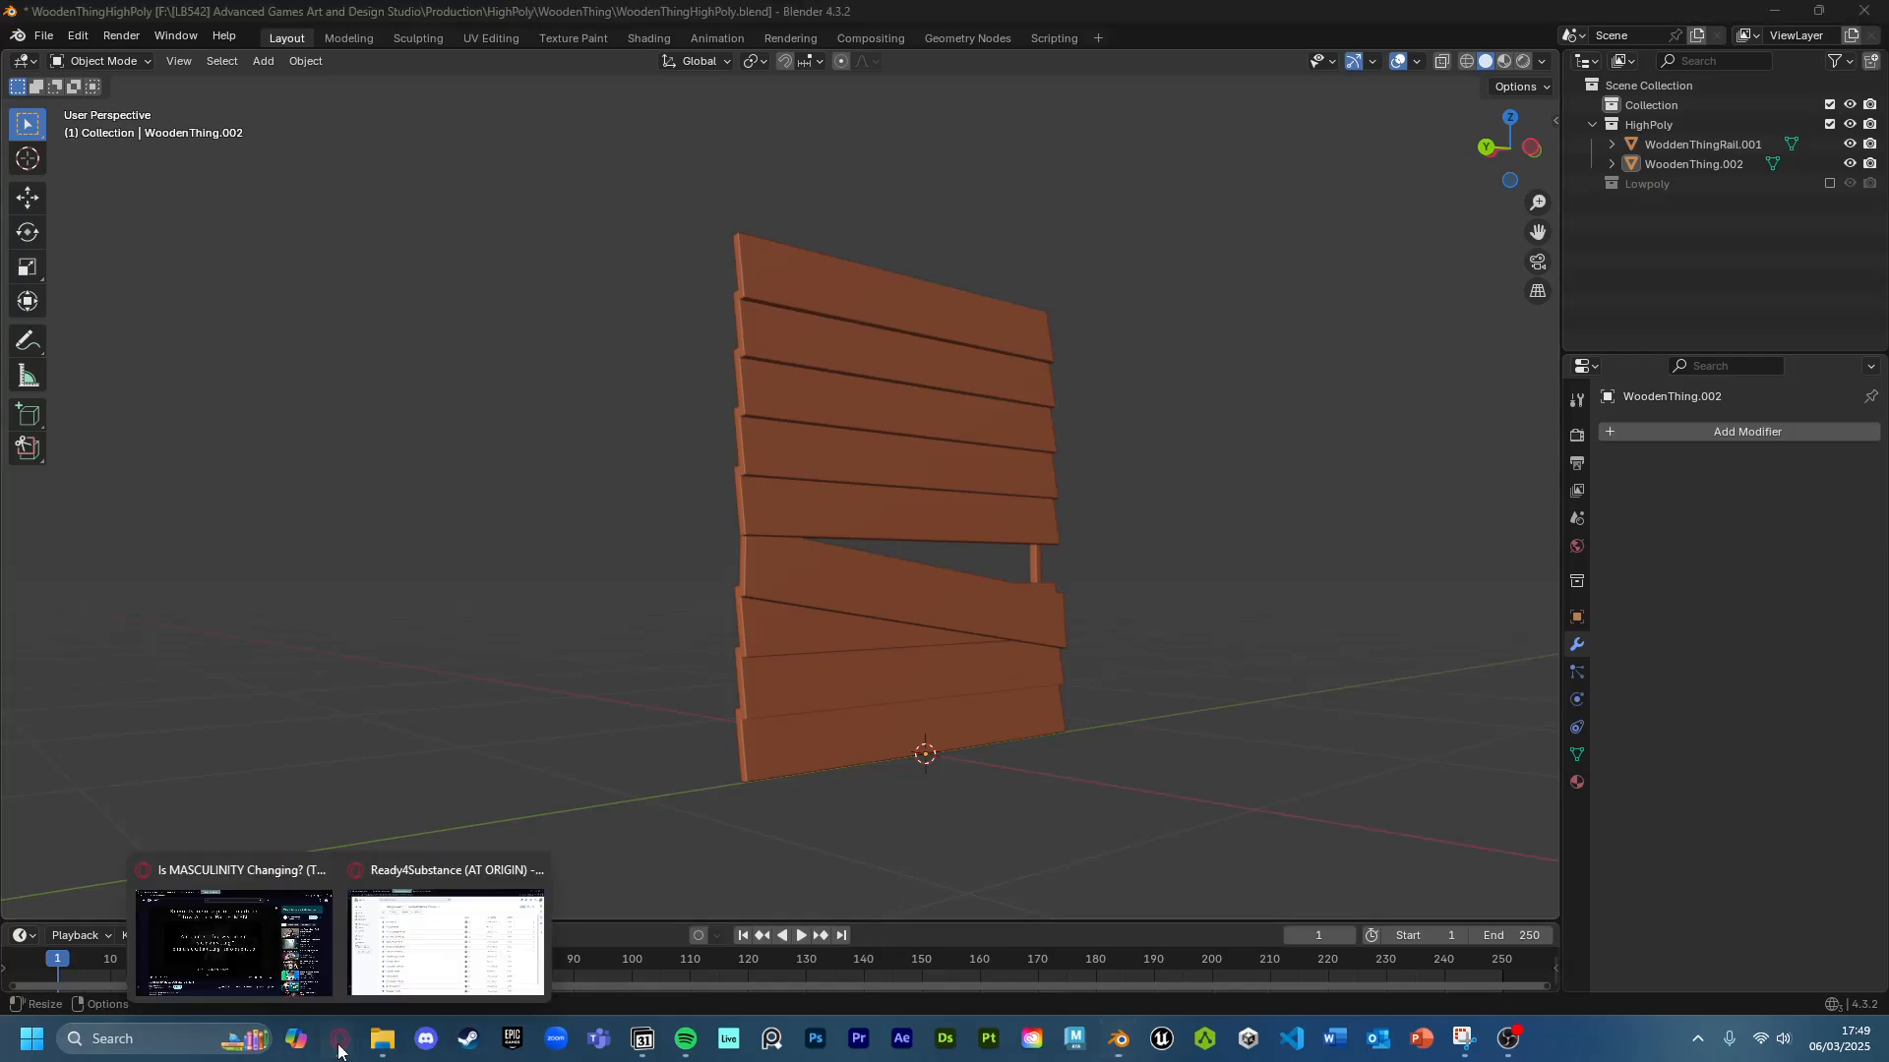
pyautogui.click(473, 931)
pyautogui.click(444, 167)
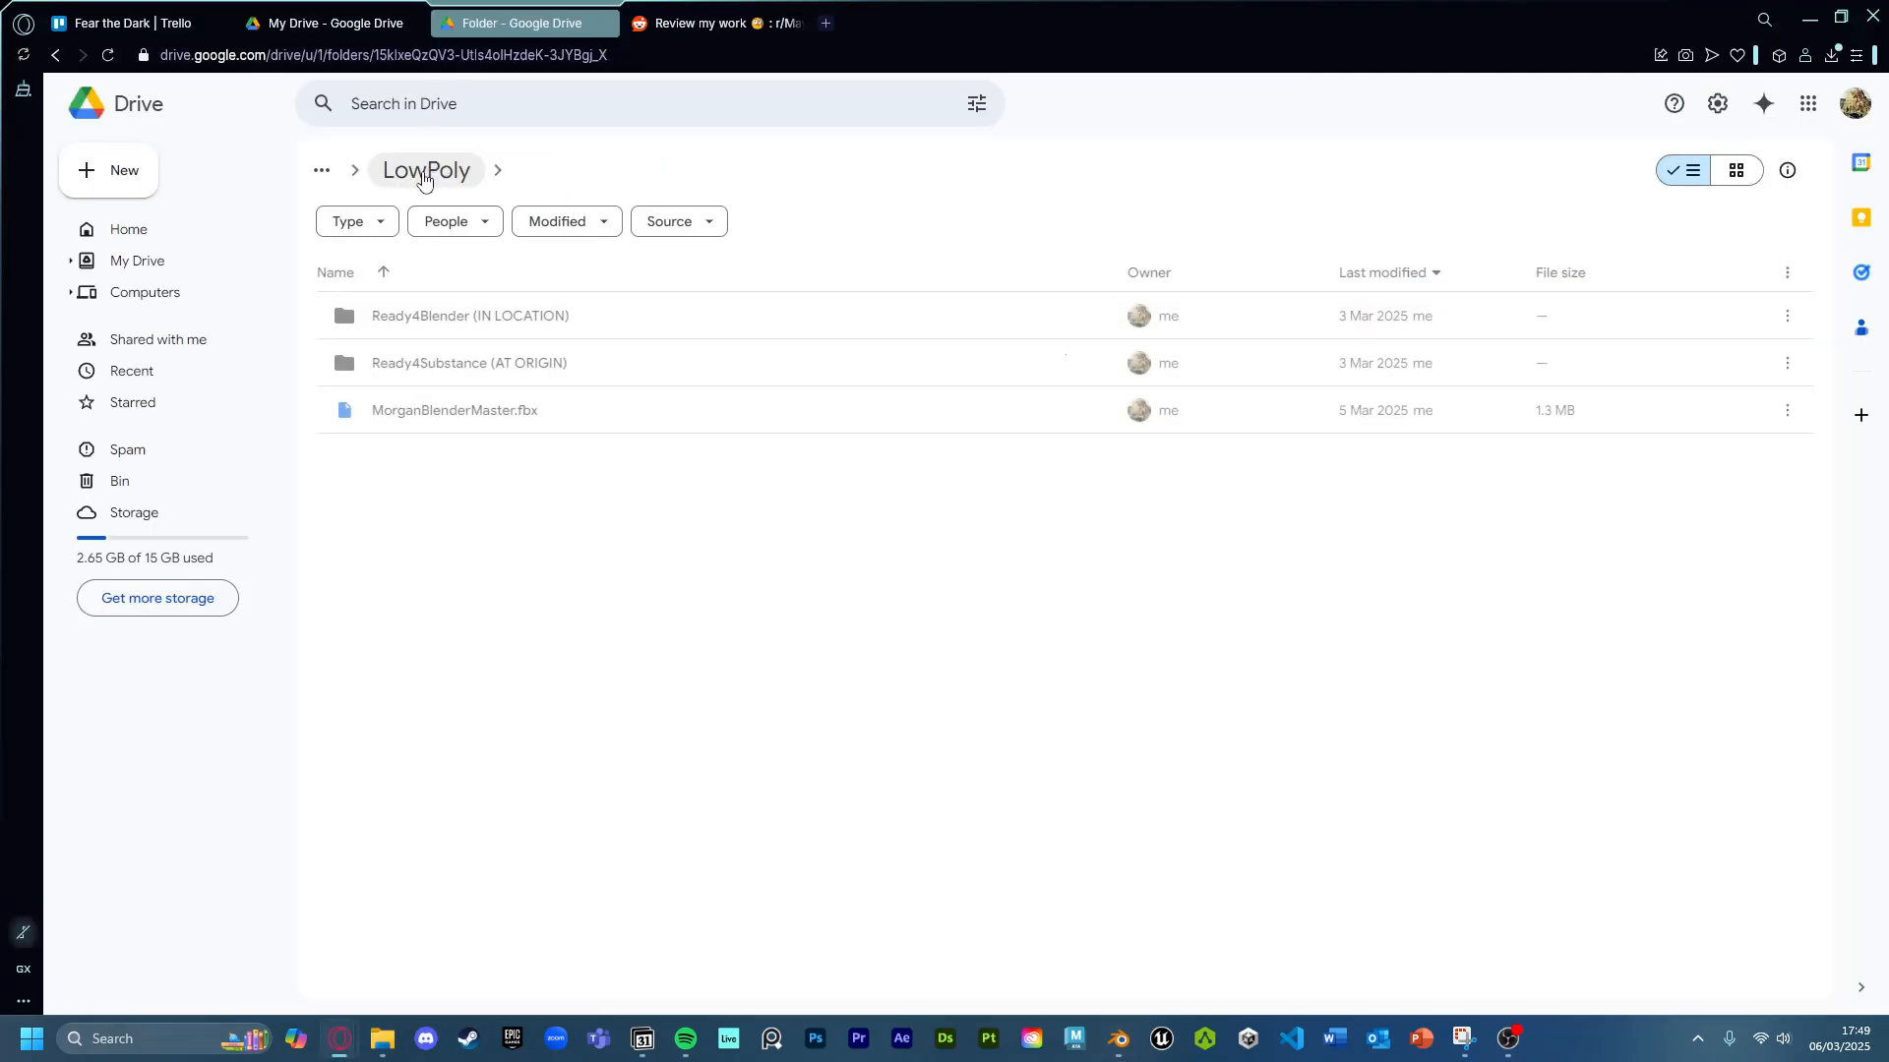
pyautogui.click(421, 170)
pyautogui.click(528, 173)
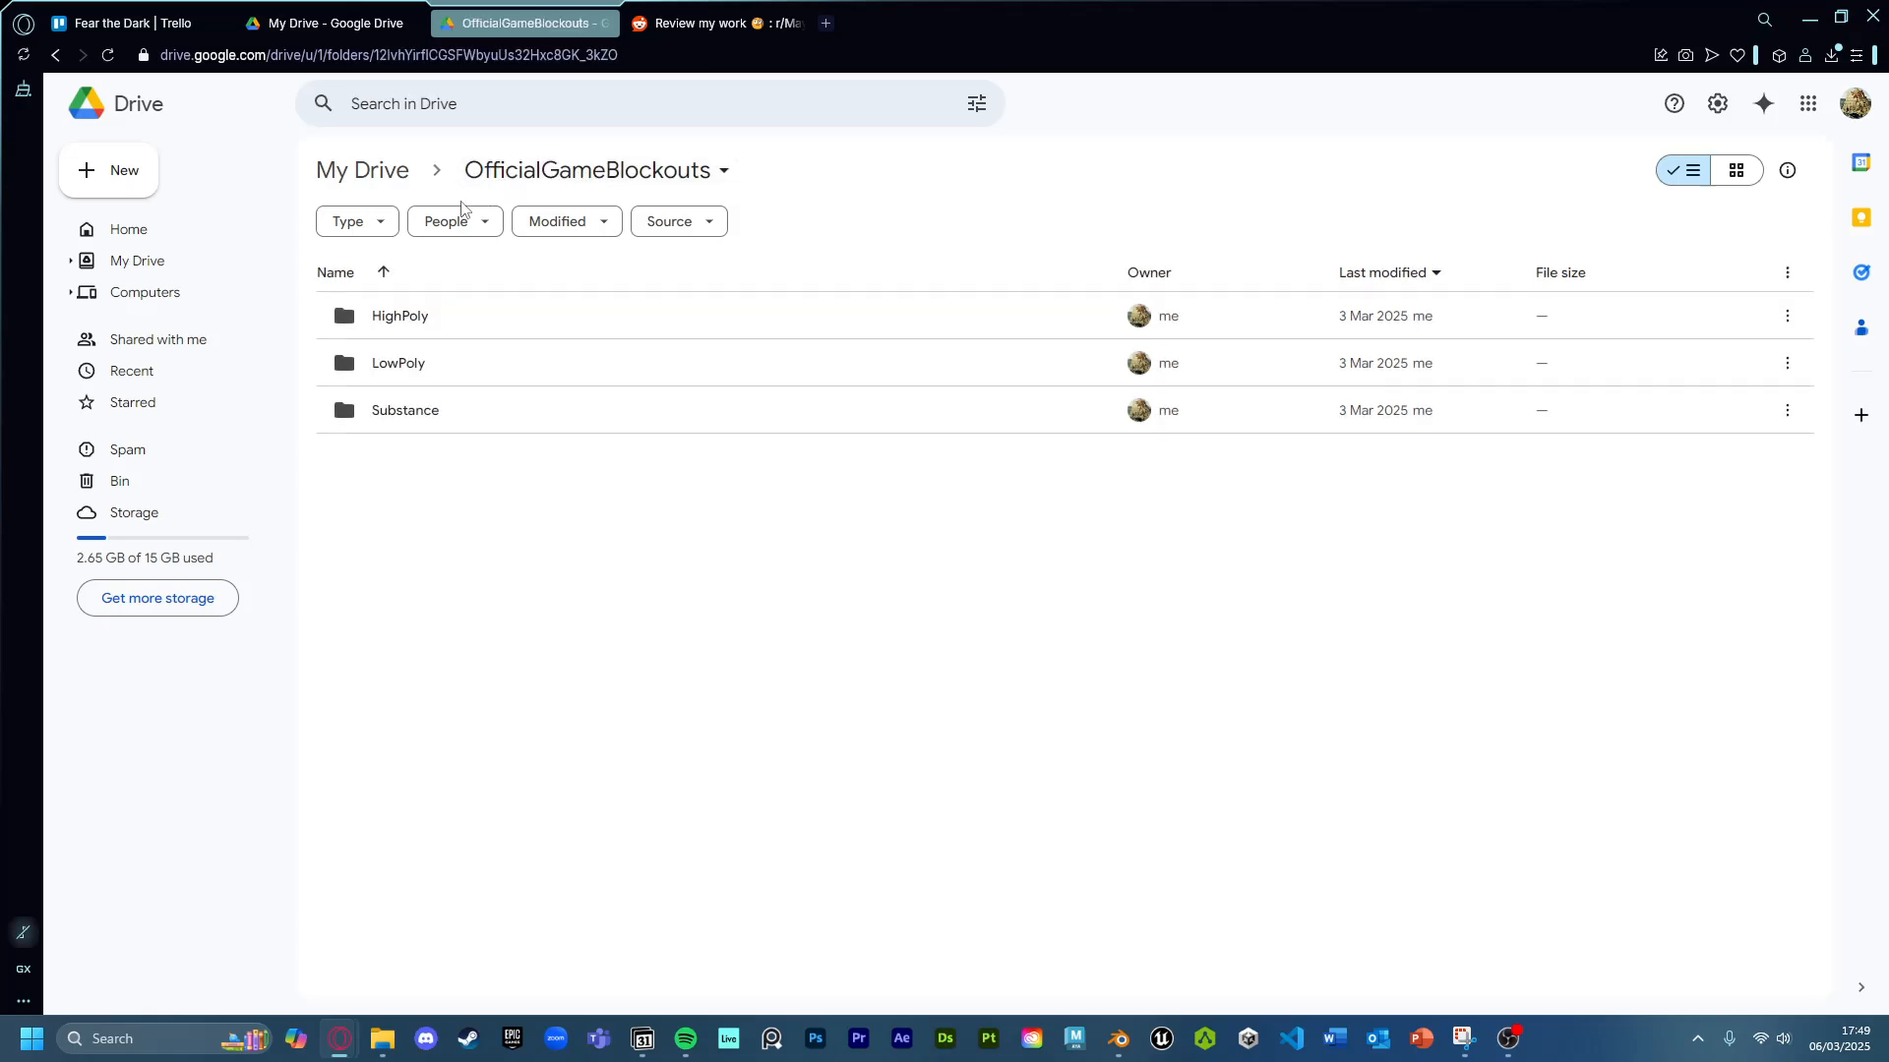
pyautogui.doubleClick(400, 324)
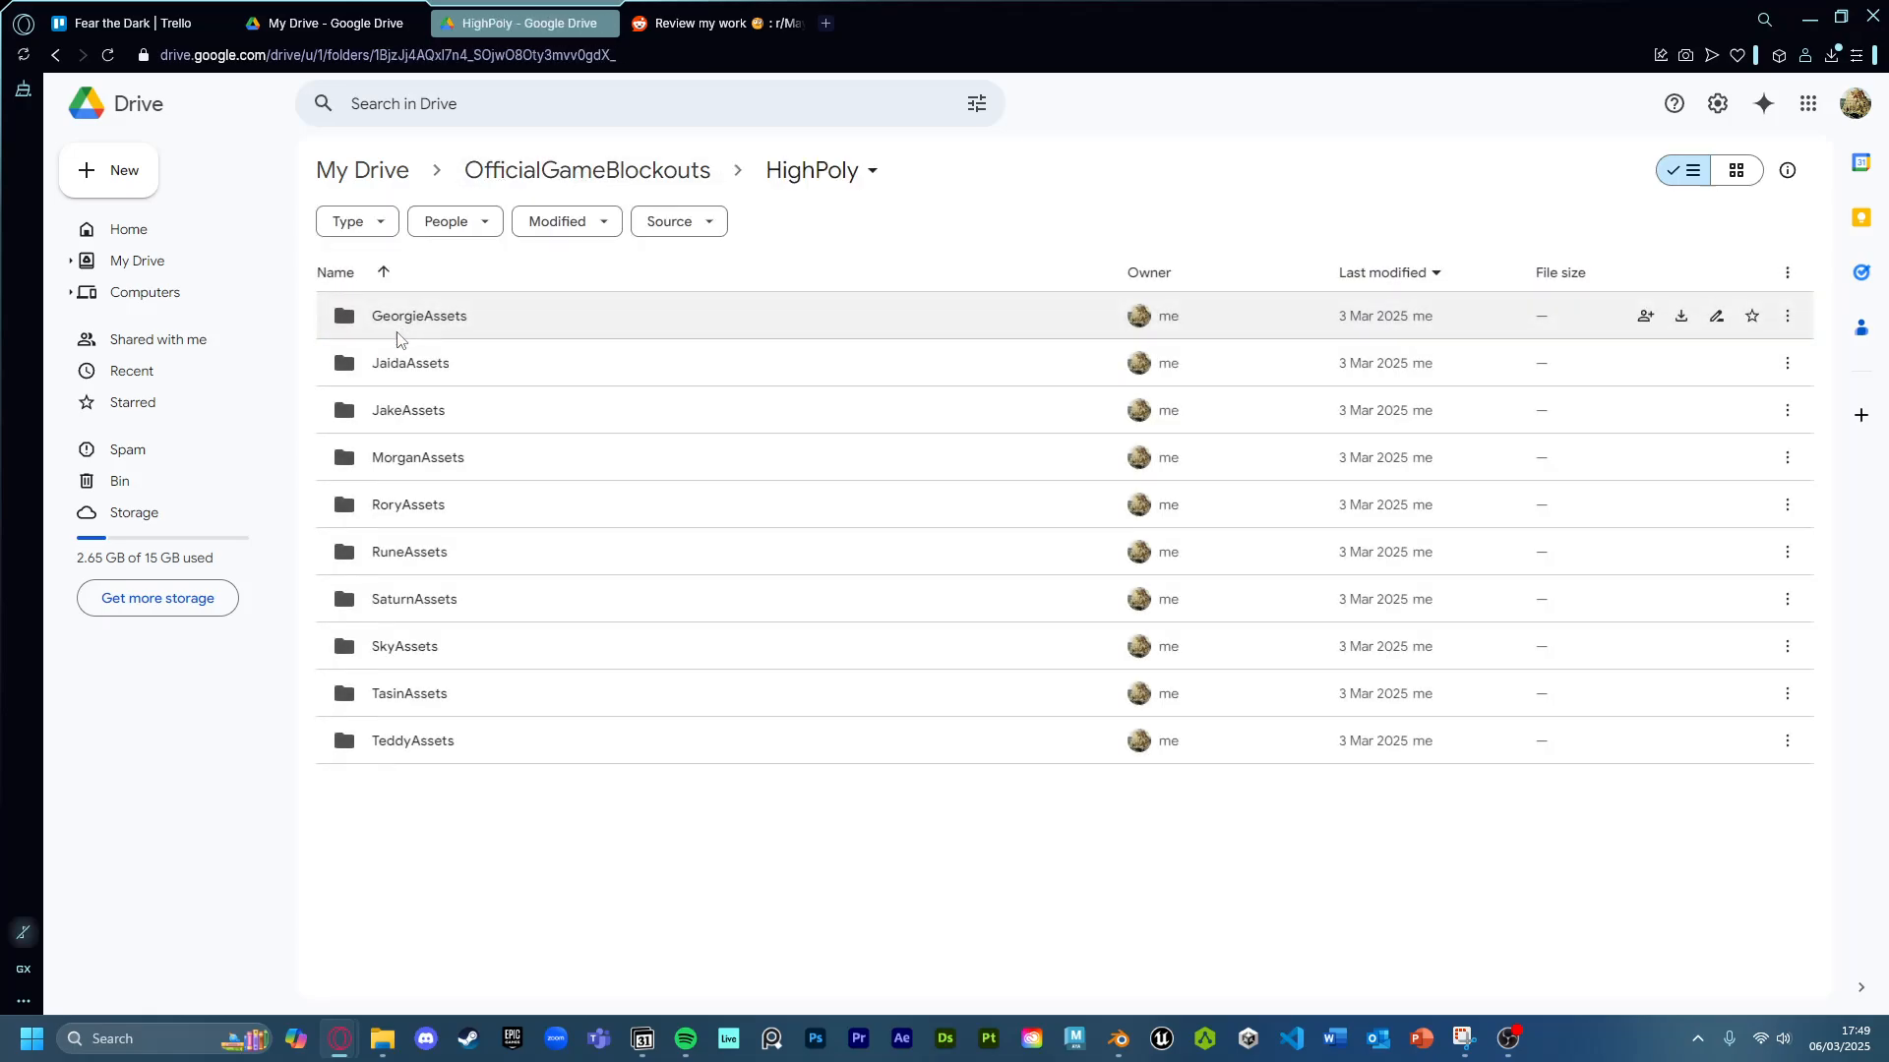
pyautogui.click(428, 474)
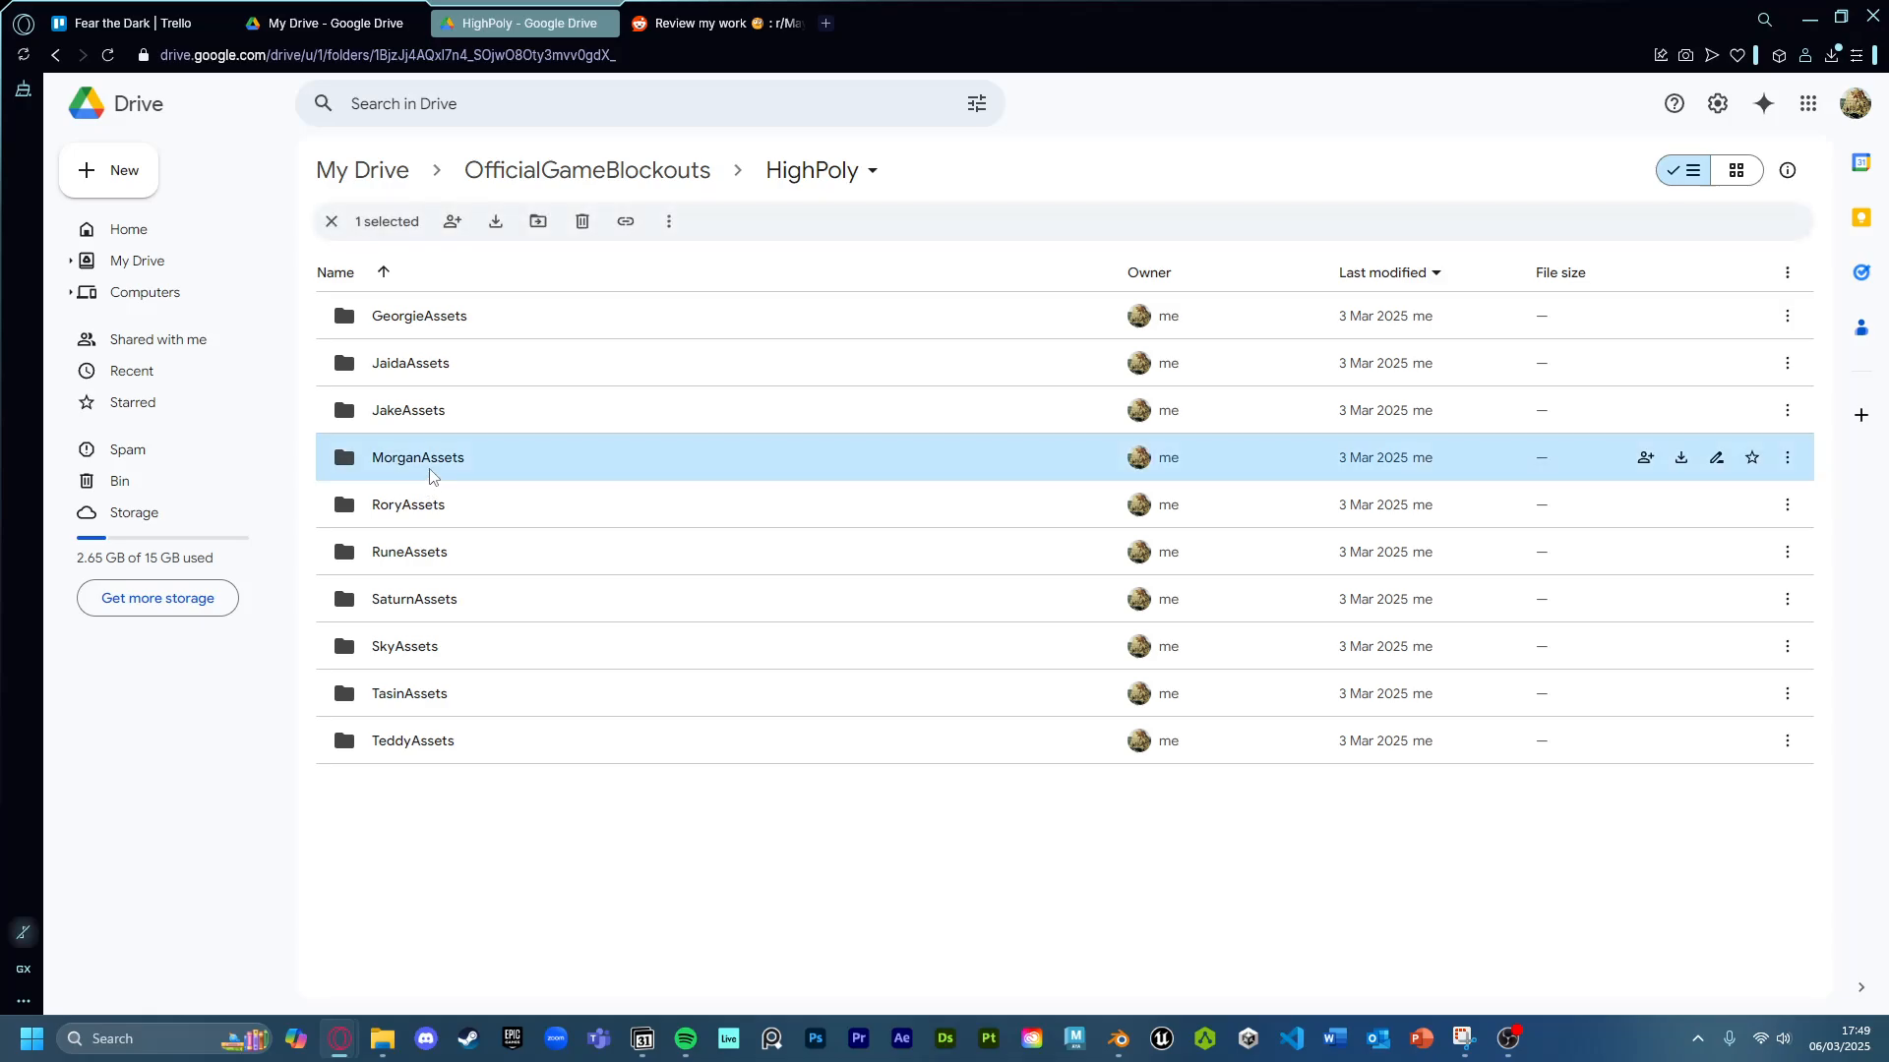
pyautogui.doubleClick(504, 457)
pyautogui.doubleClick(485, 330)
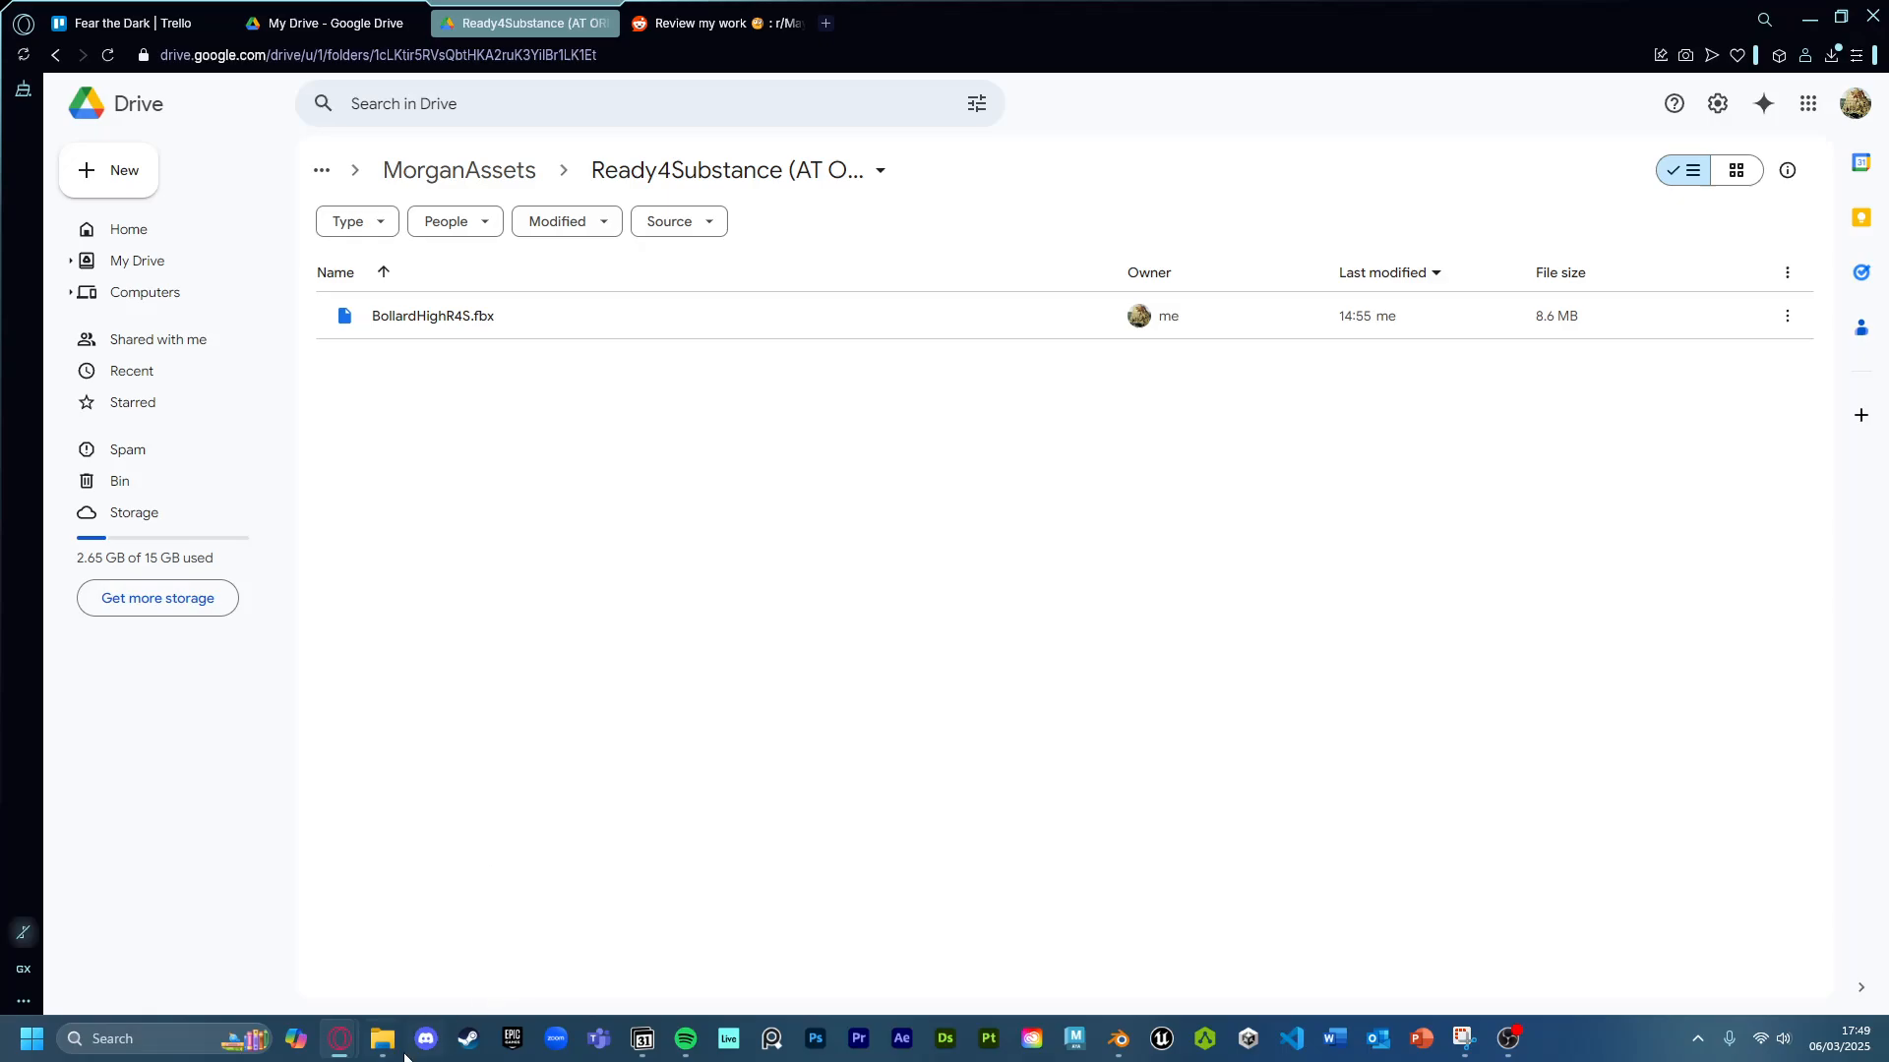
# Upload WoodenThingHighR4S.fbx from the local WoodenThing folder in File Explorer to the open Drive folder.
pyautogui.moveTo(382, 1038)
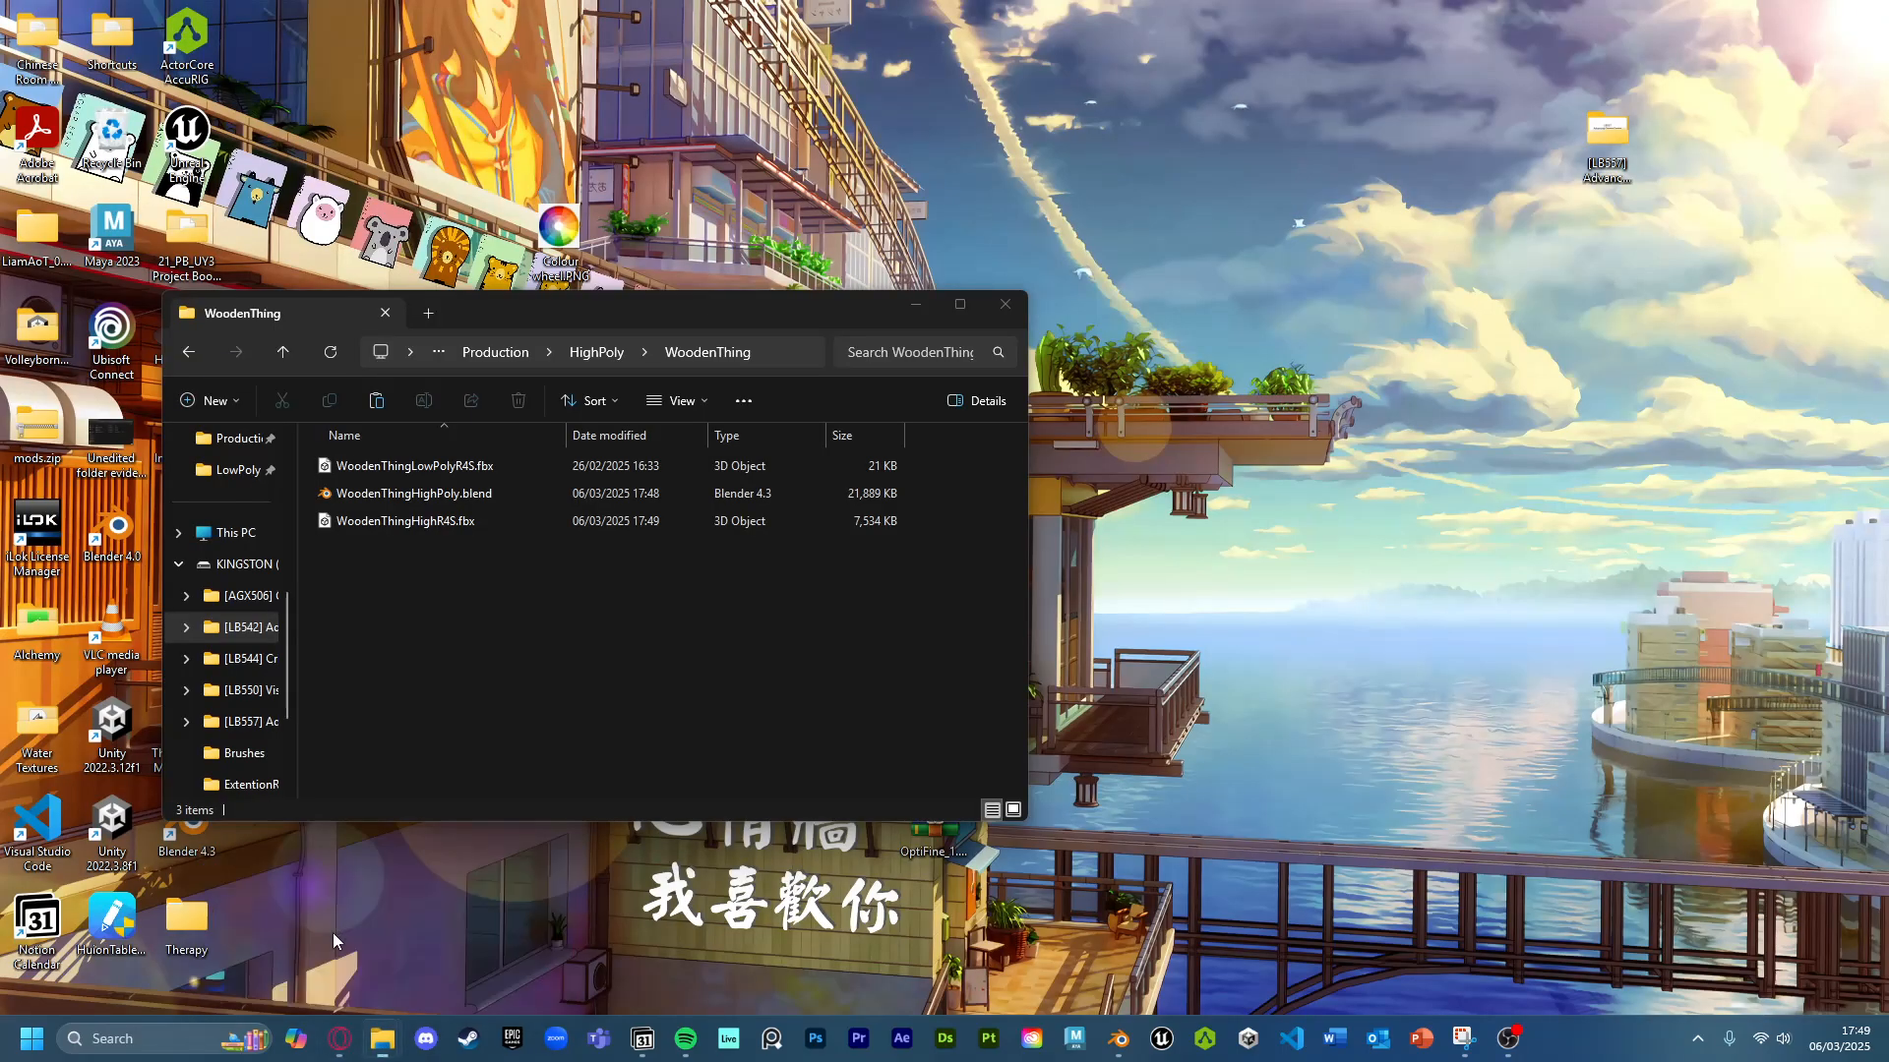
pyautogui.click(332, 932)
pyautogui.click(476, 522)
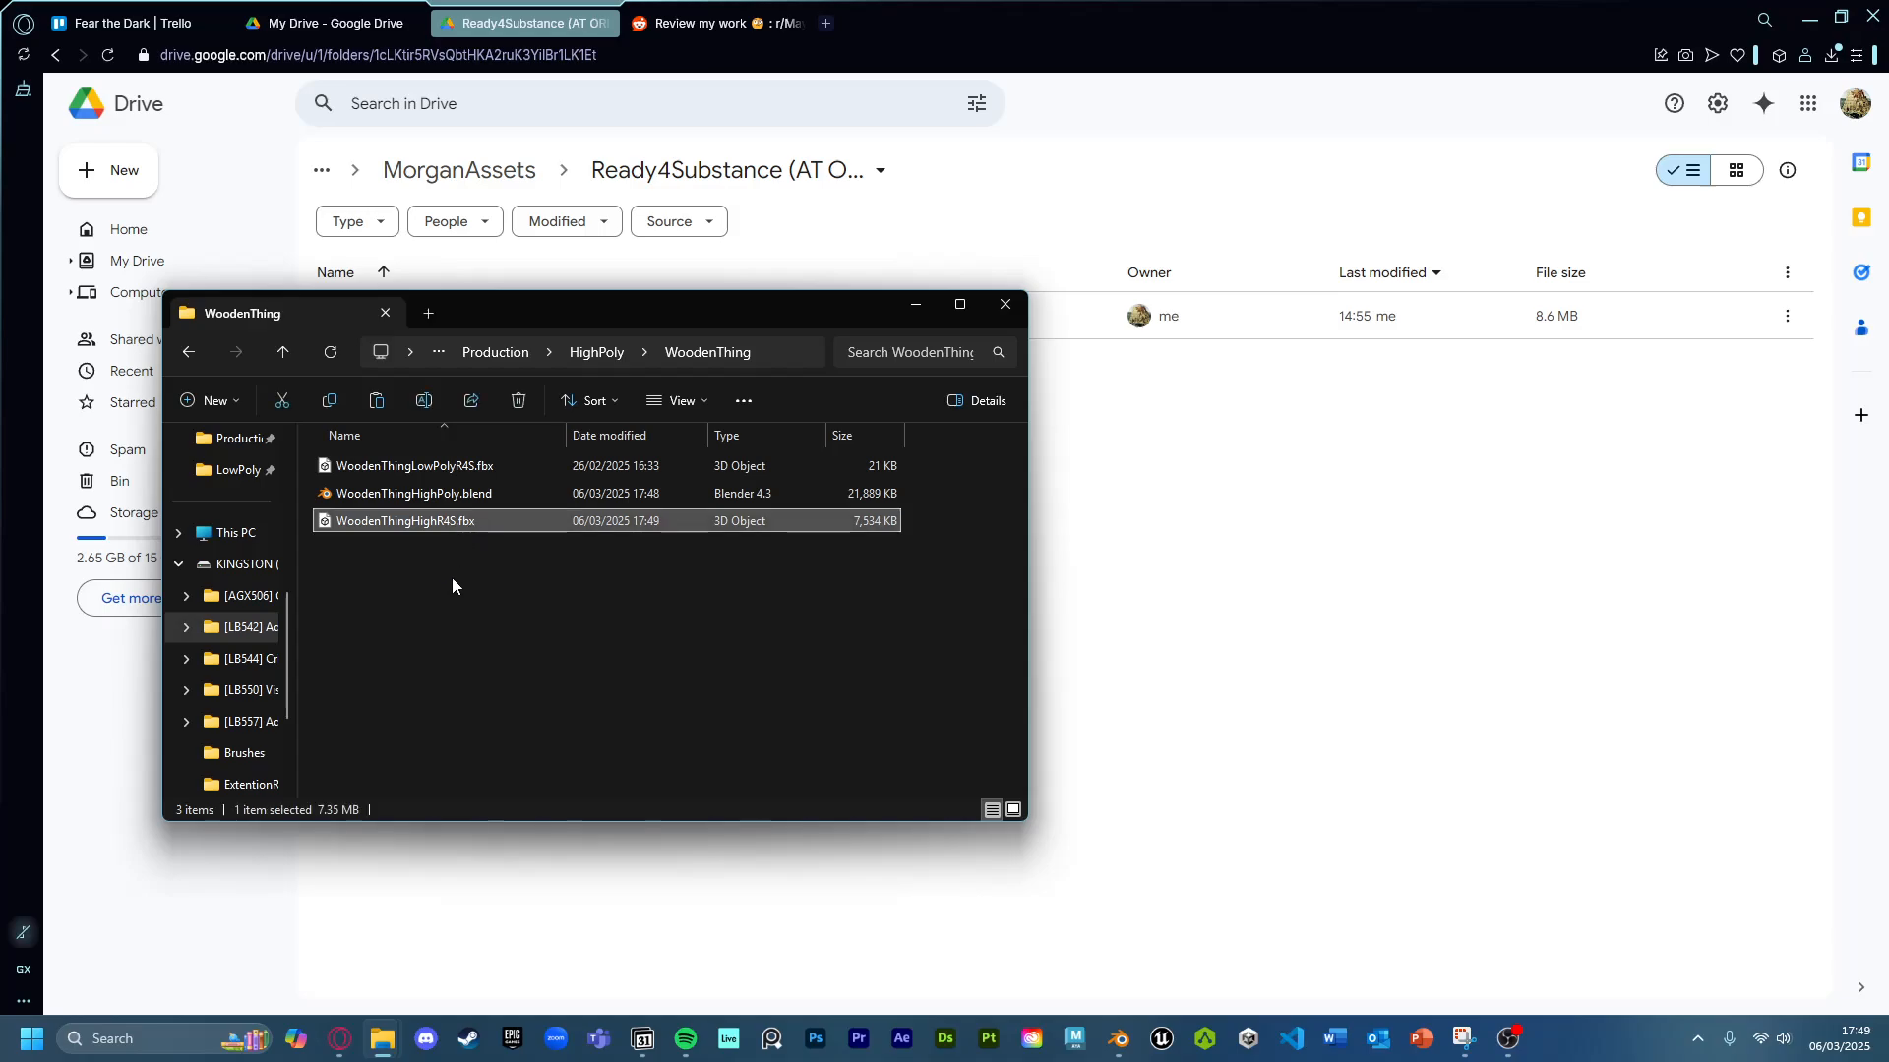
pyautogui.moveTo(439, 525); pyautogui.dragTo(1289, 649)
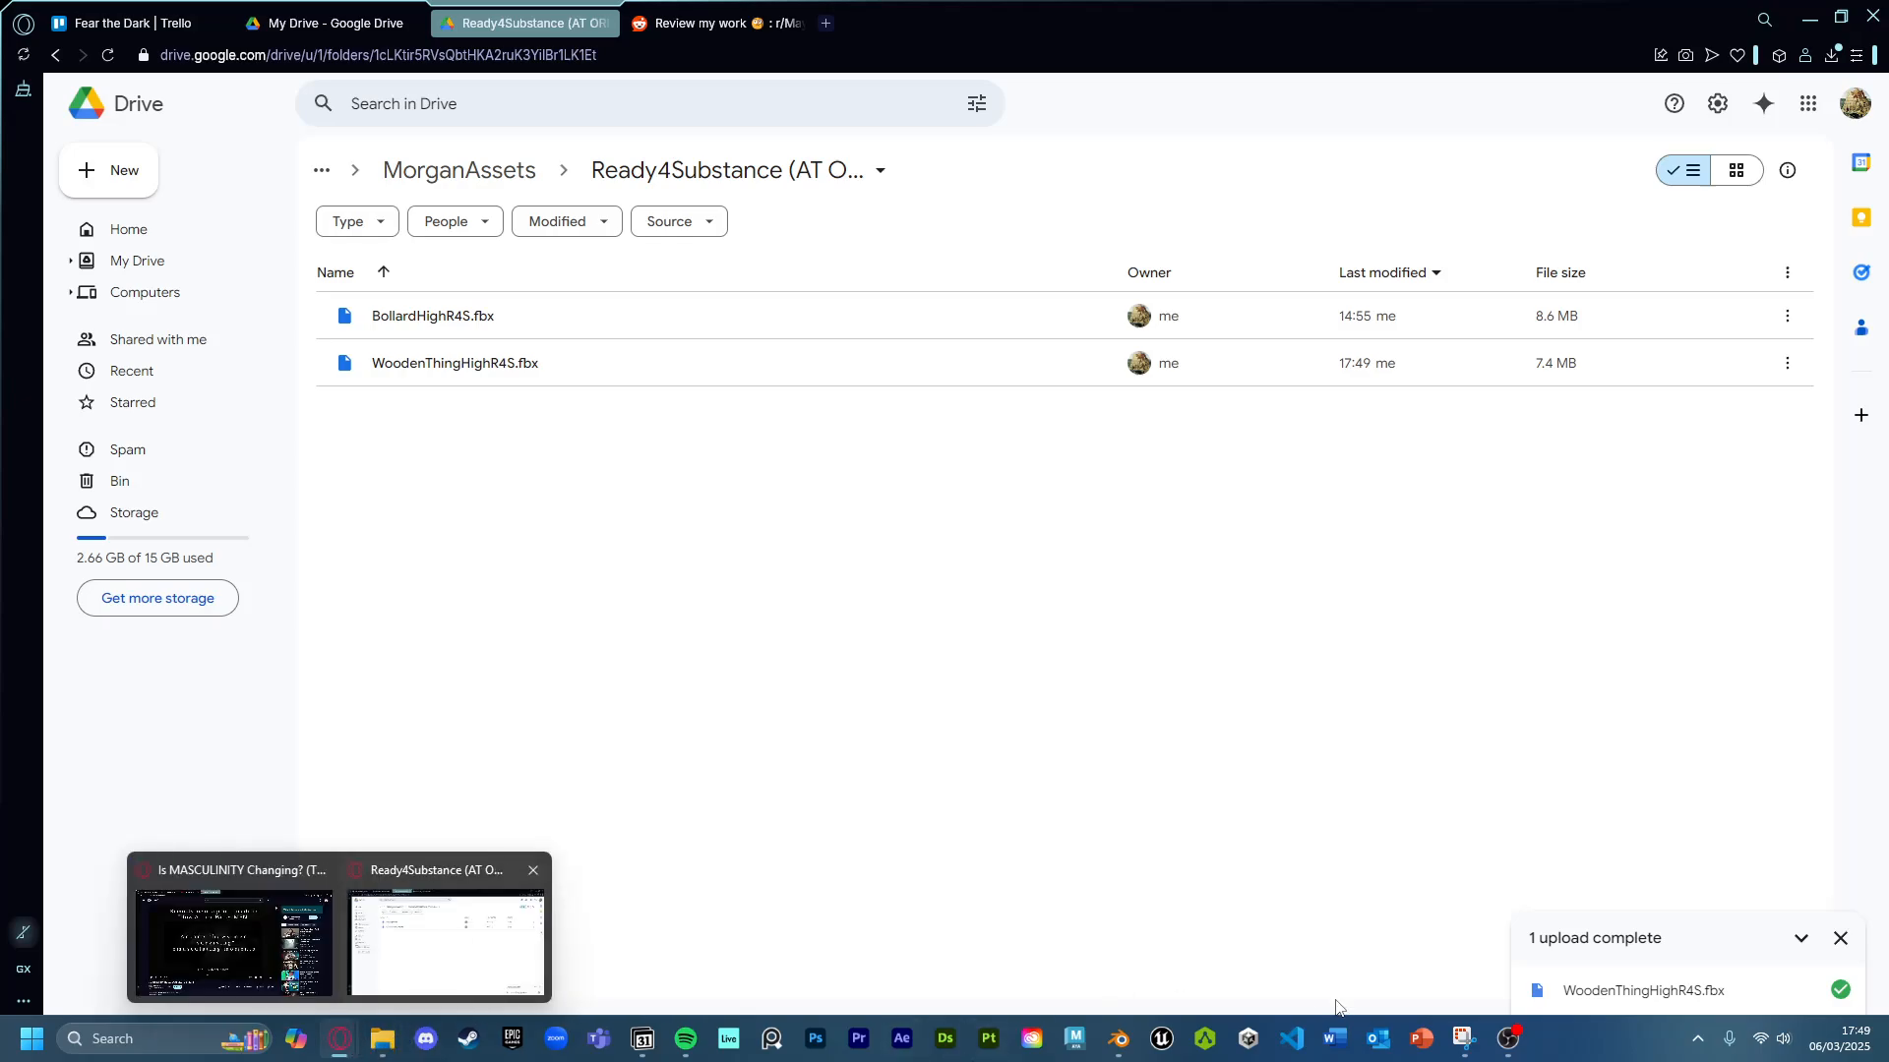
# Switch back to Blender and capture the high-poly model in the viewport with the Snipping Tool.
pyautogui.click(1112, 1048)
pyautogui.press('super')
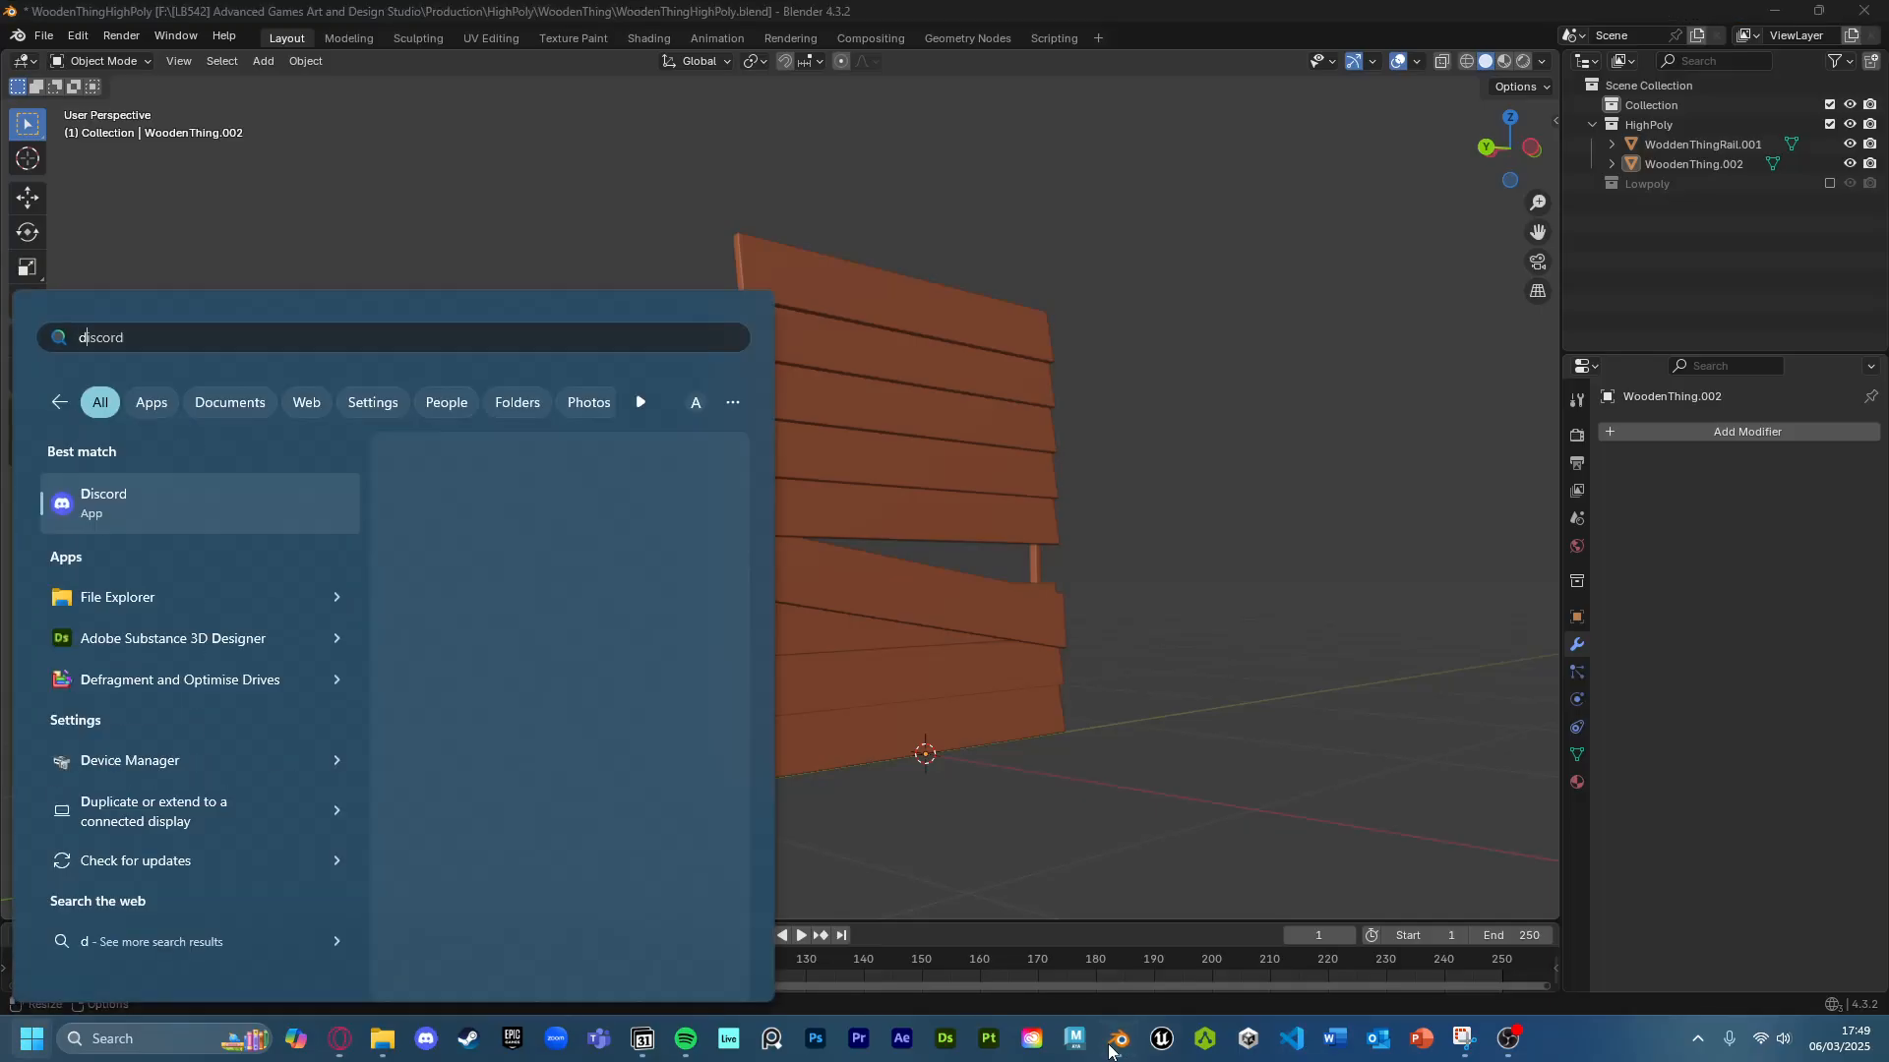
pyautogui.write('snip')
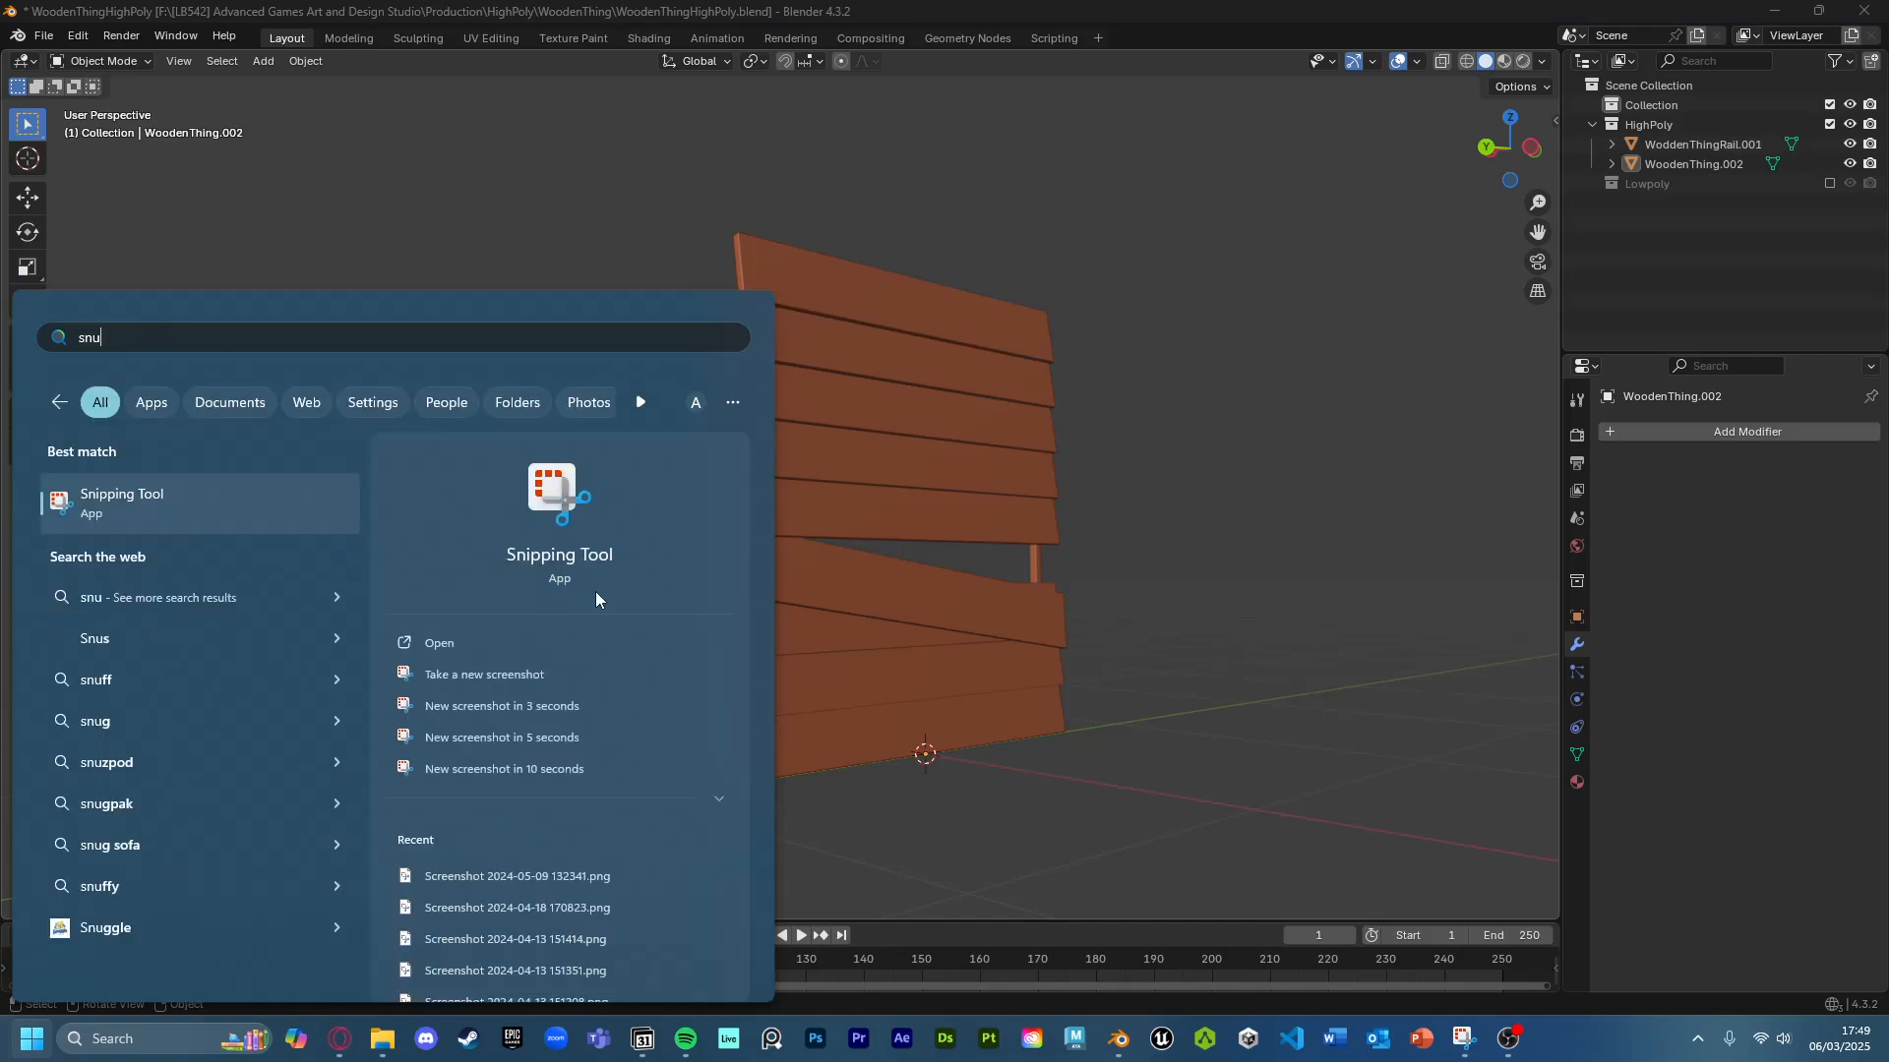
pyautogui.click(281, 488)
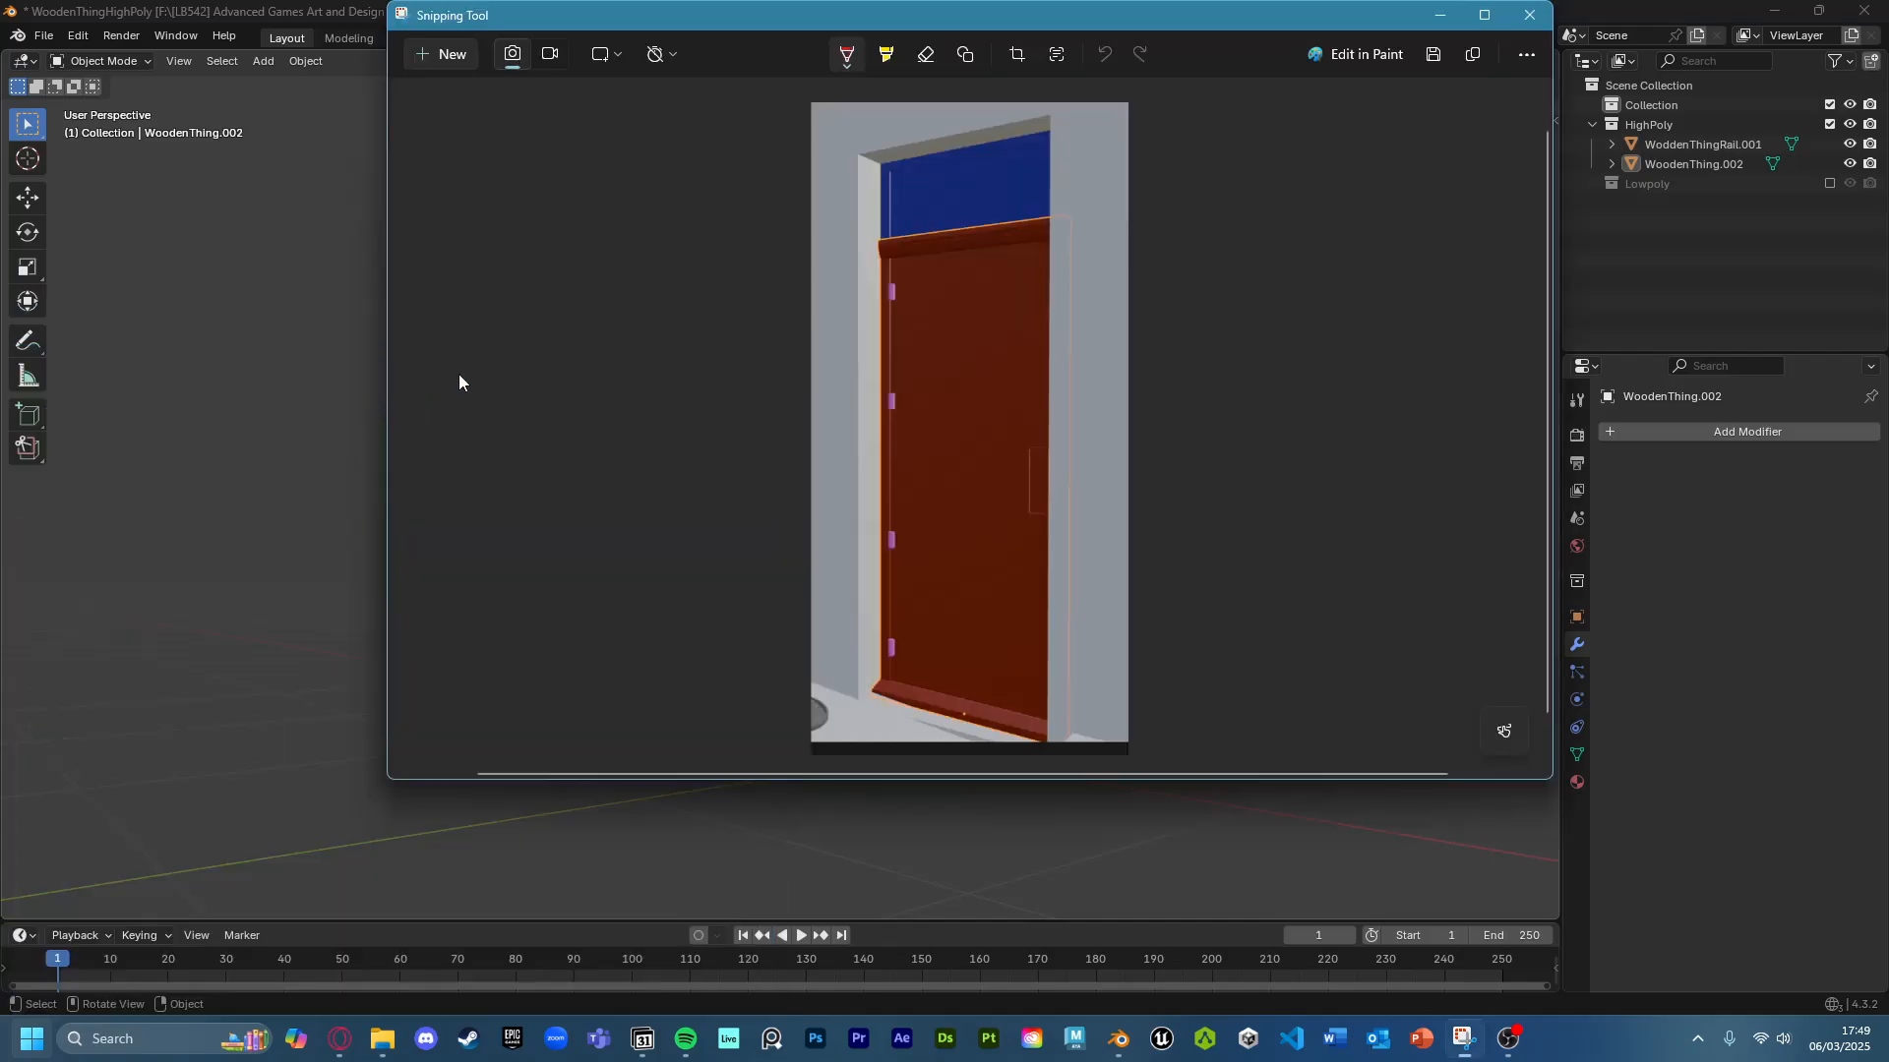
pyautogui.click(441, 54)
pyautogui.moveTo(578, 140); pyautogui.dragTo(1269, 891)
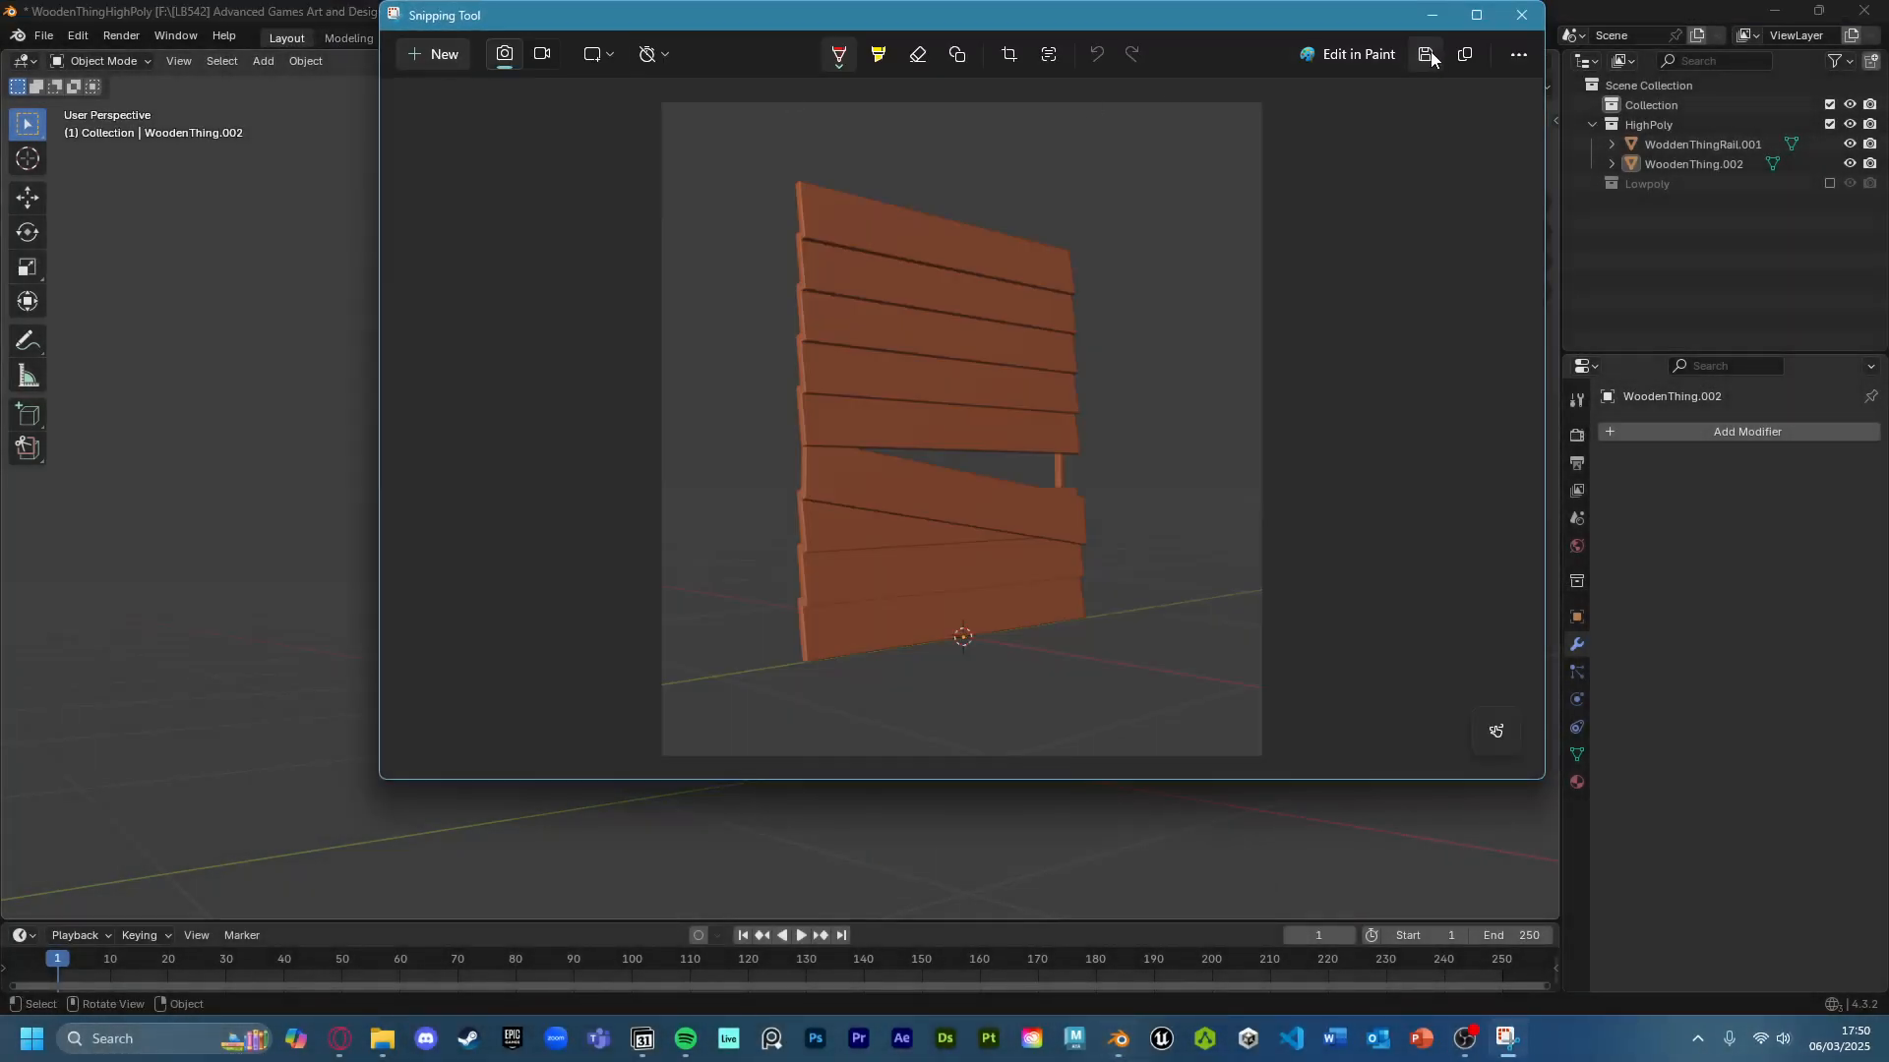
# Save the screenshot as WoodenThingHighPoly in PNG format in the HighPoly\WoodenThing folder and close the Snipping Tool.
pyautogui.click(1426, 54)
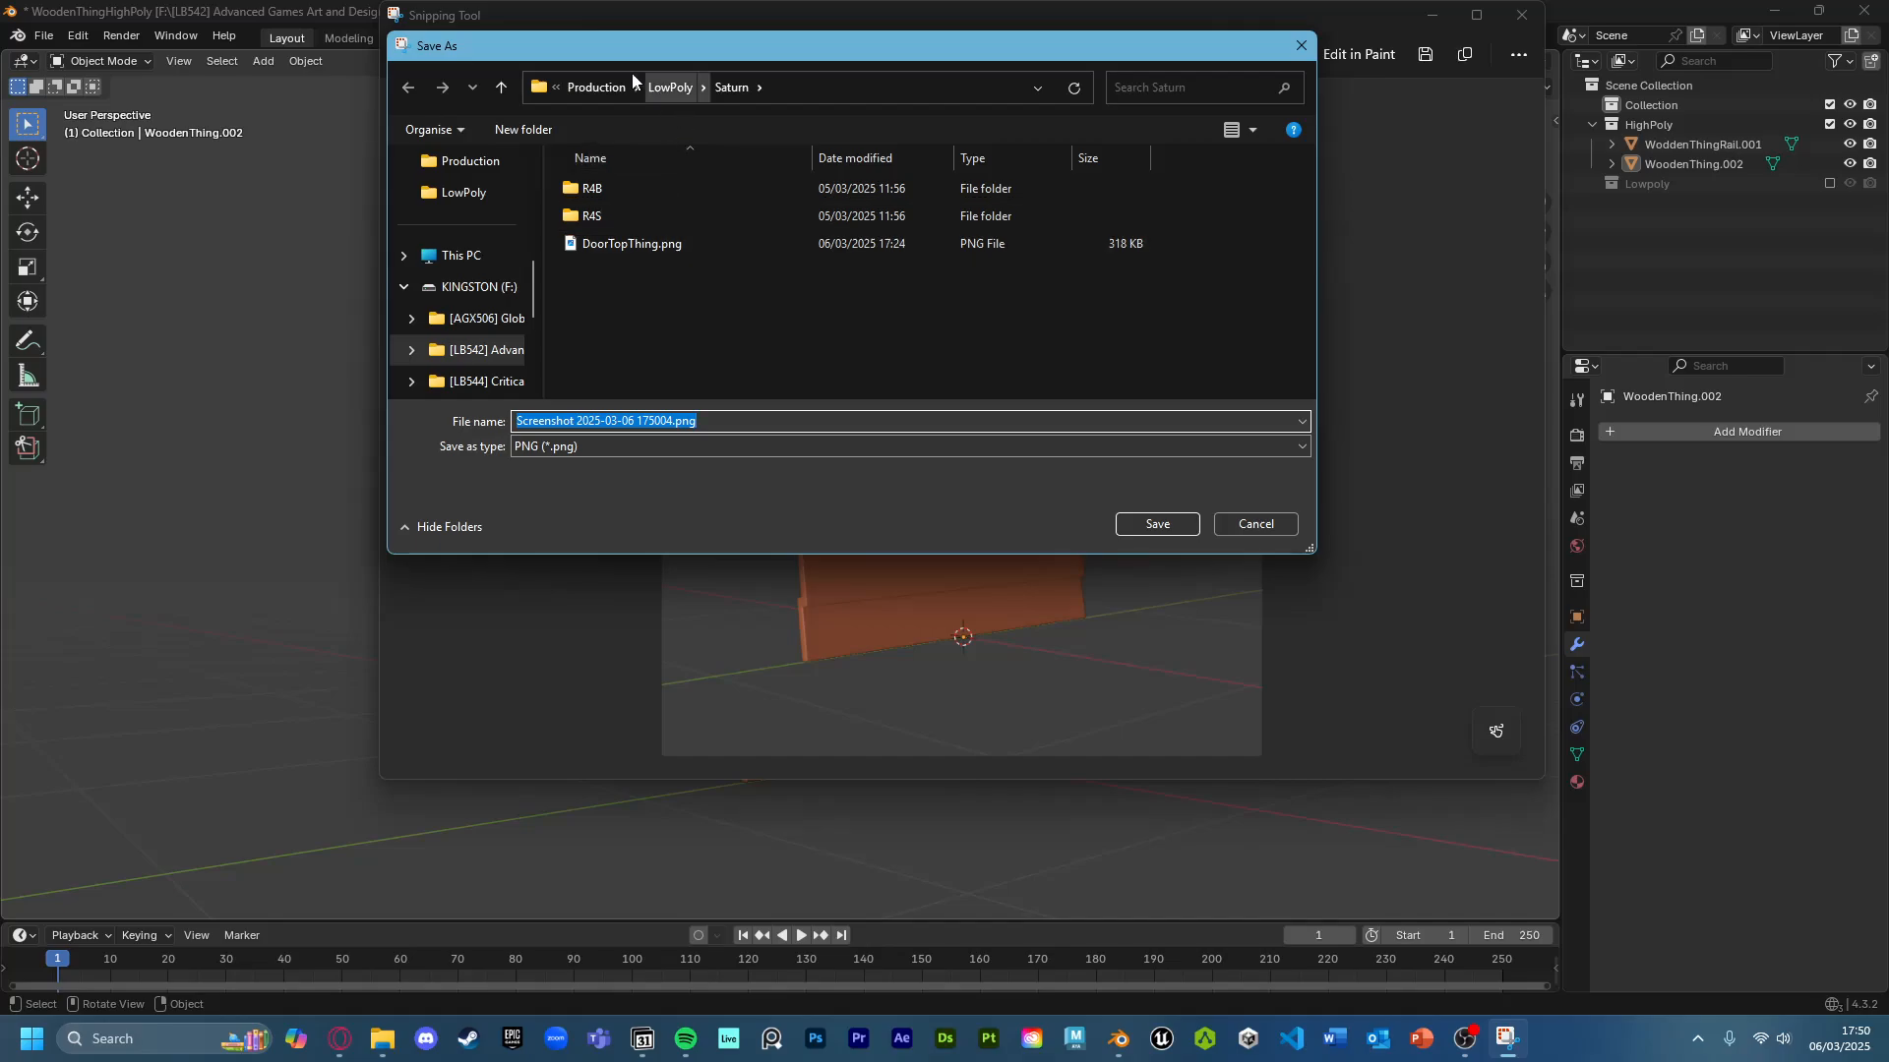
pyautogui.click(596, 87)
pyautogui.doubleClick(624, 209)
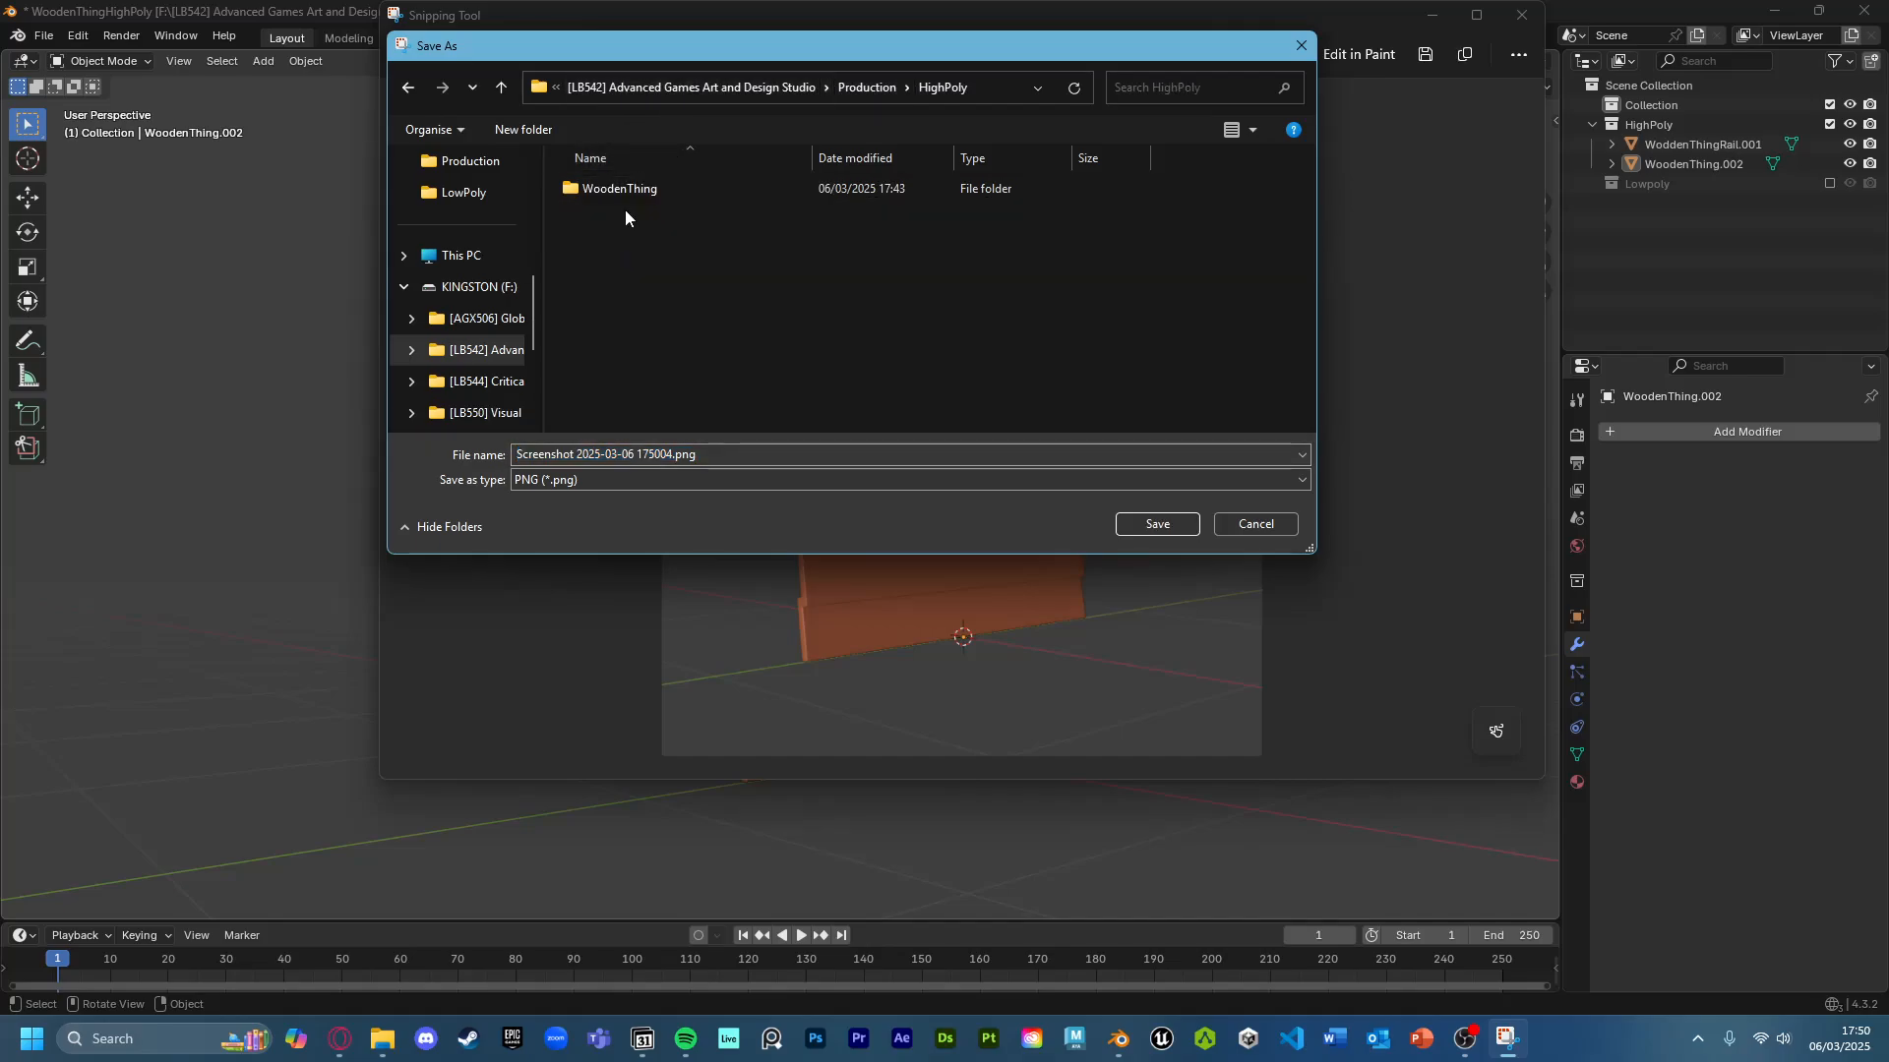
pyautogui.doubleClick(628, 197)
pyautogui.click(656, 452)
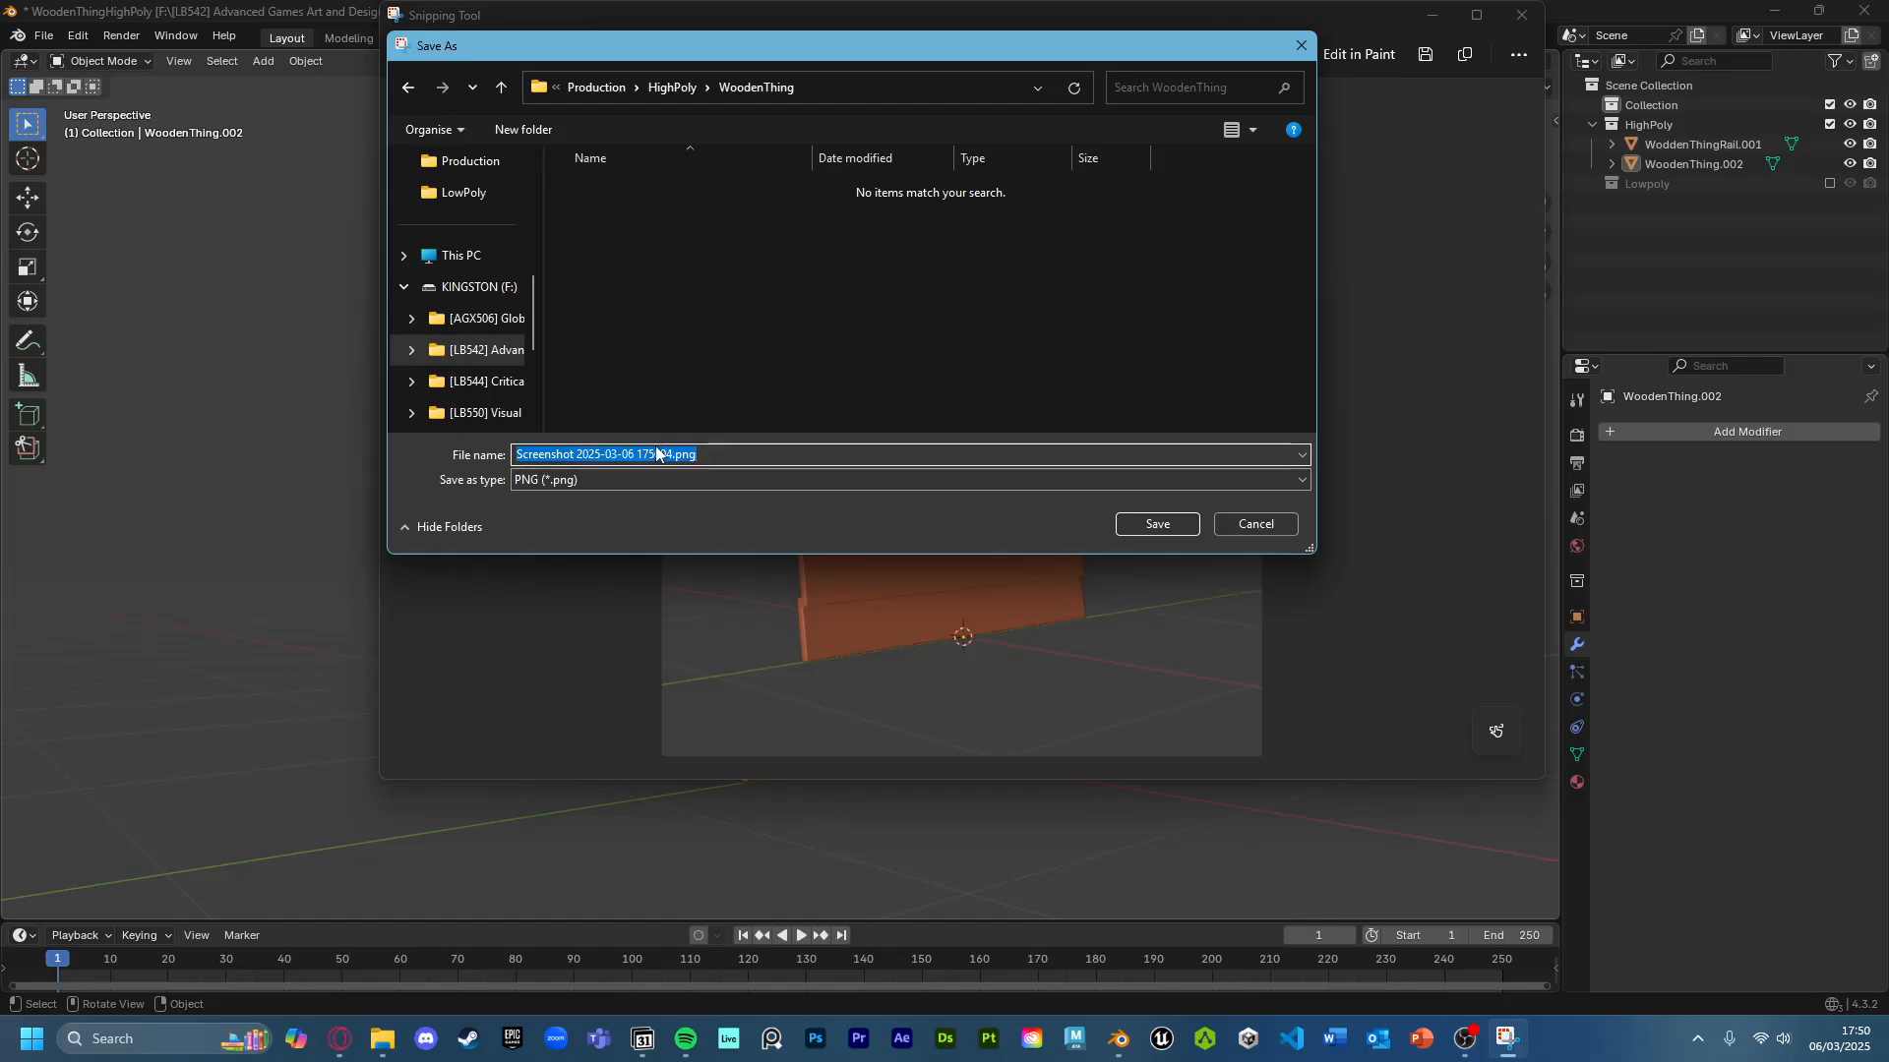
pyautogui.write('WoodenThing')
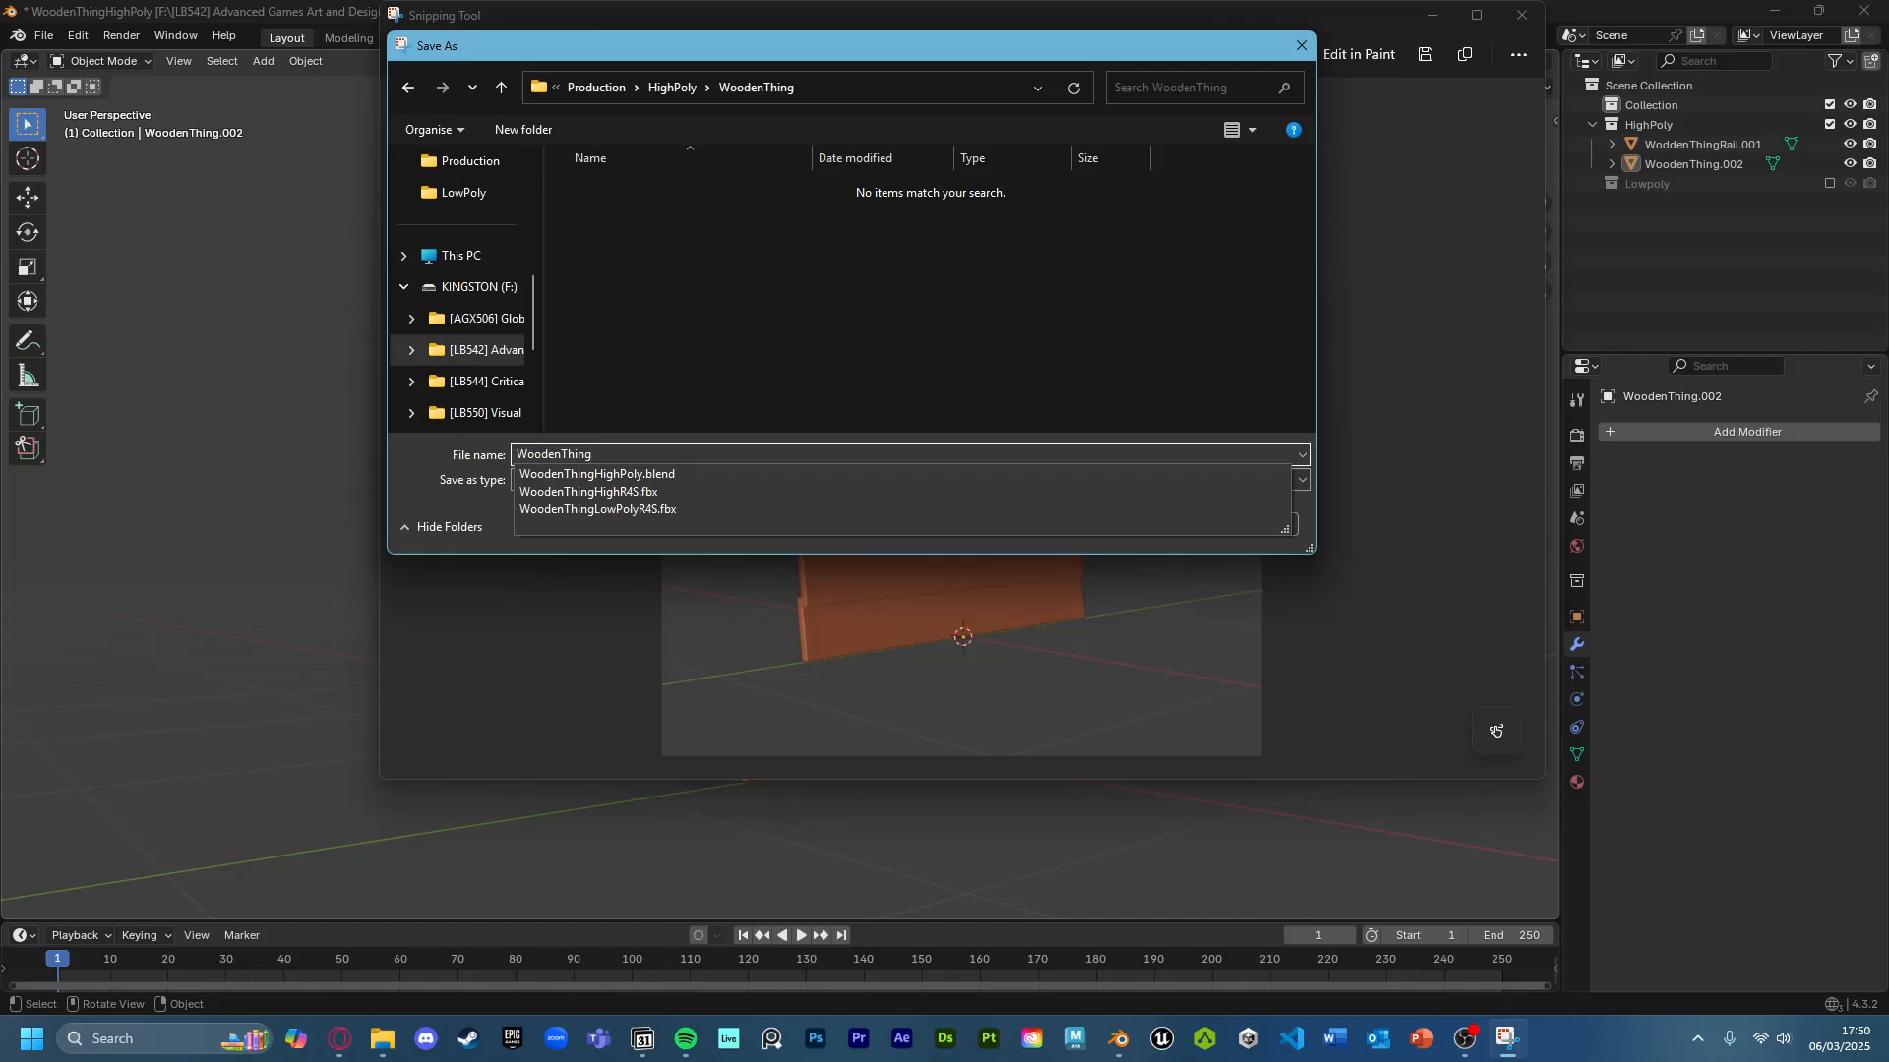
pyautogui.write('HighPoly')
pyautogui.press('Return')
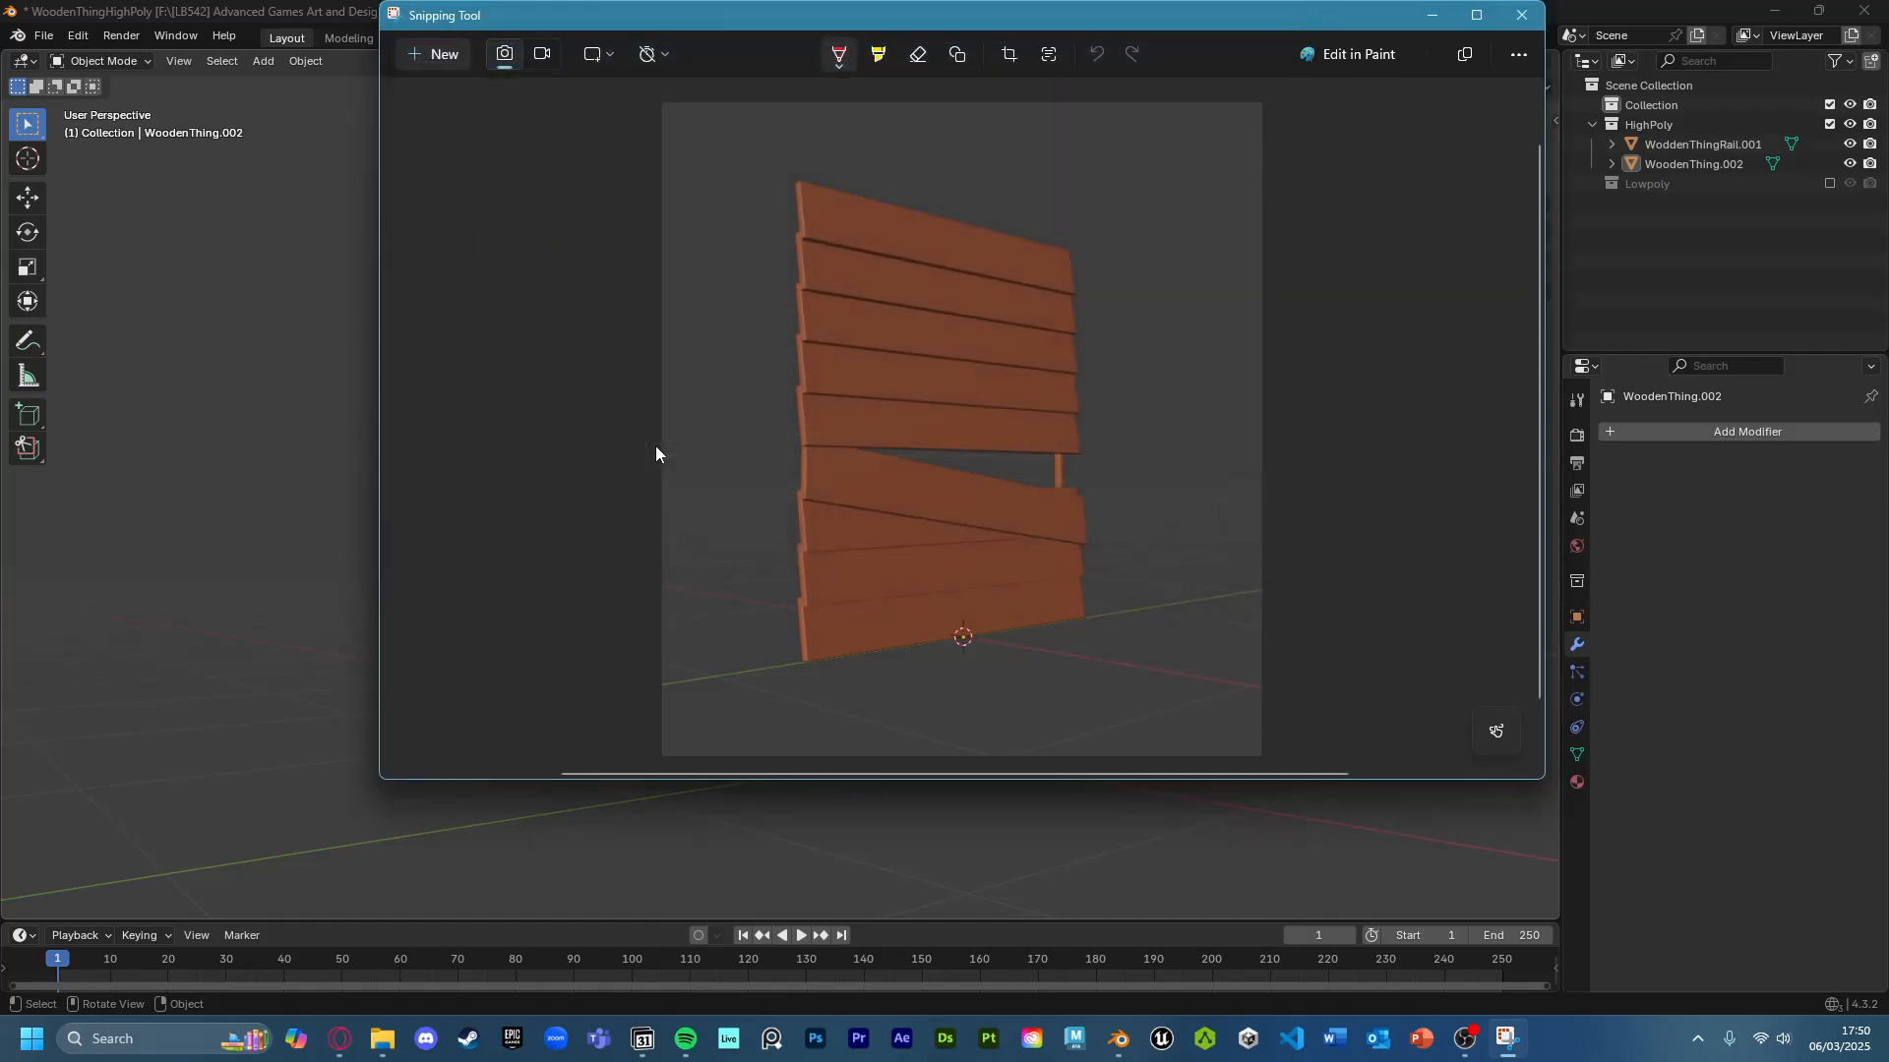
pyautogui.click(1521, 15)
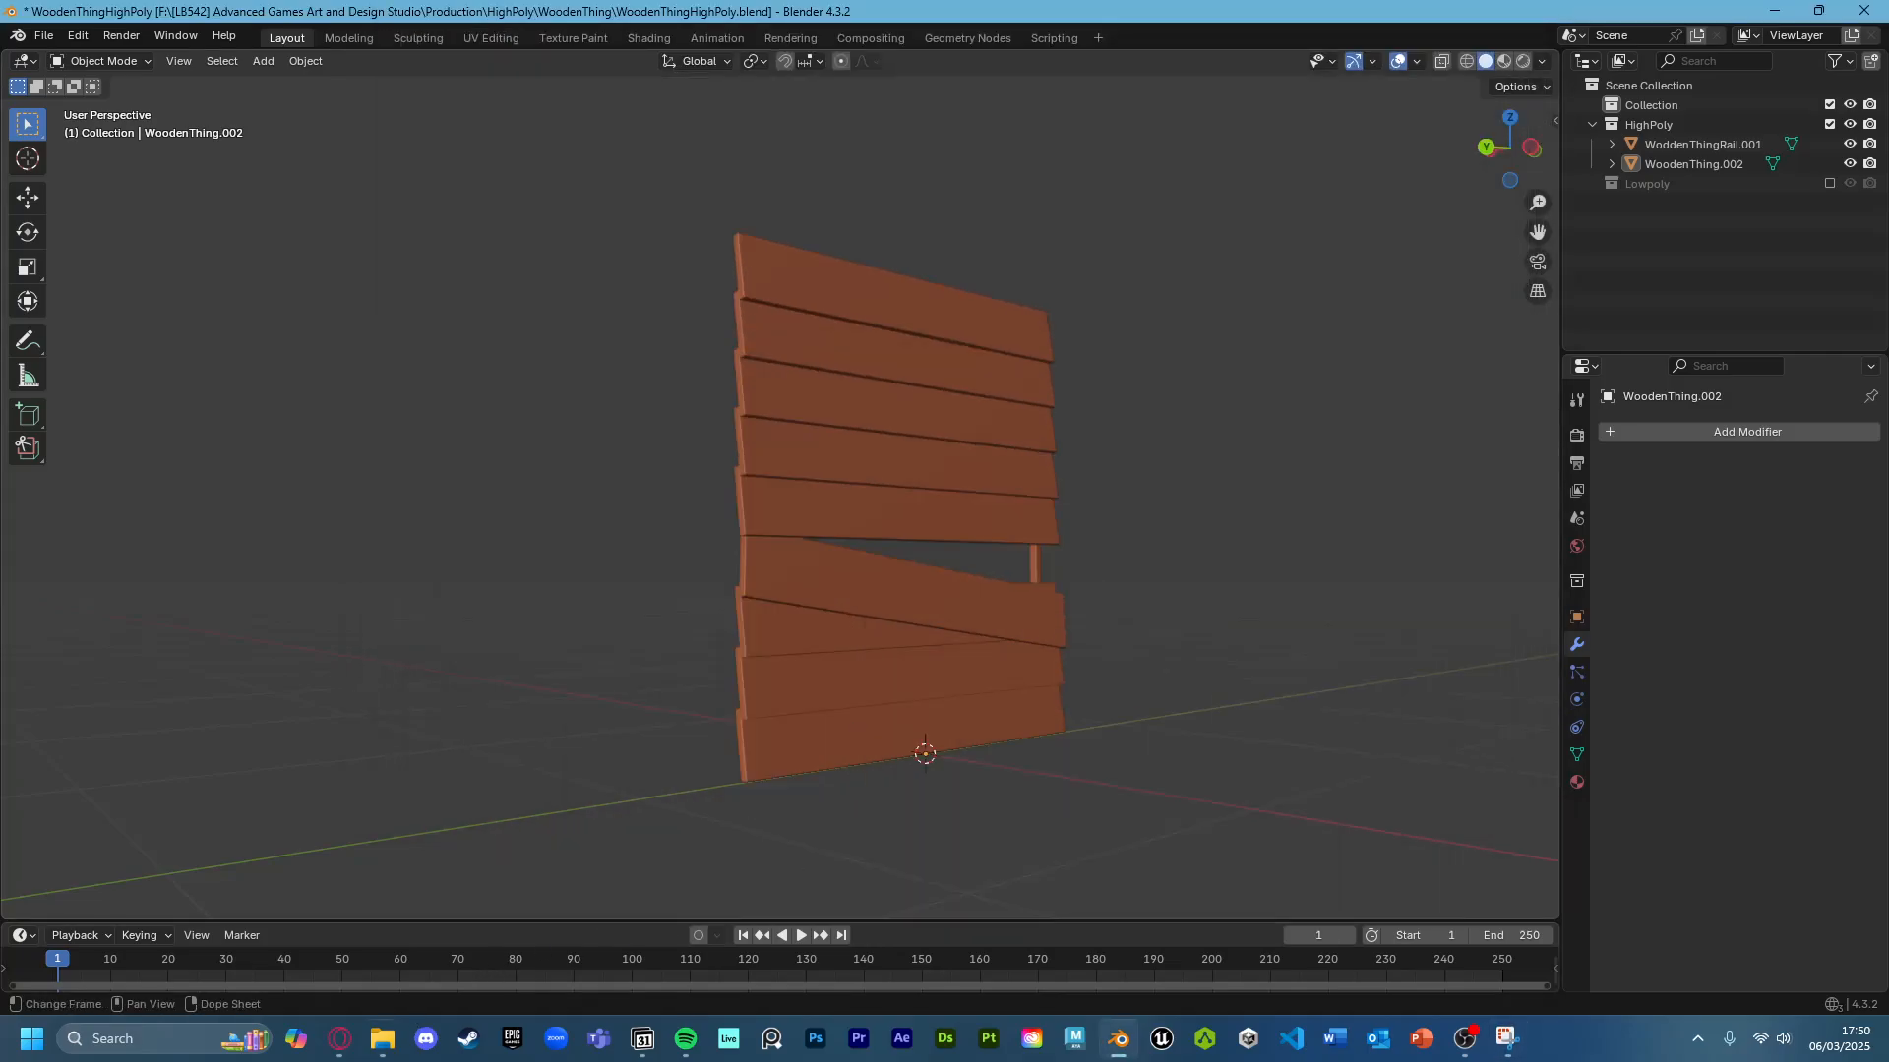
# Switch to Trello in the browser and open the Wall Wooden thing High-Poly card on the Fear the Dark board.
pyautogui.moveTo(339, 1039)
pyautogui.click(447, 939)
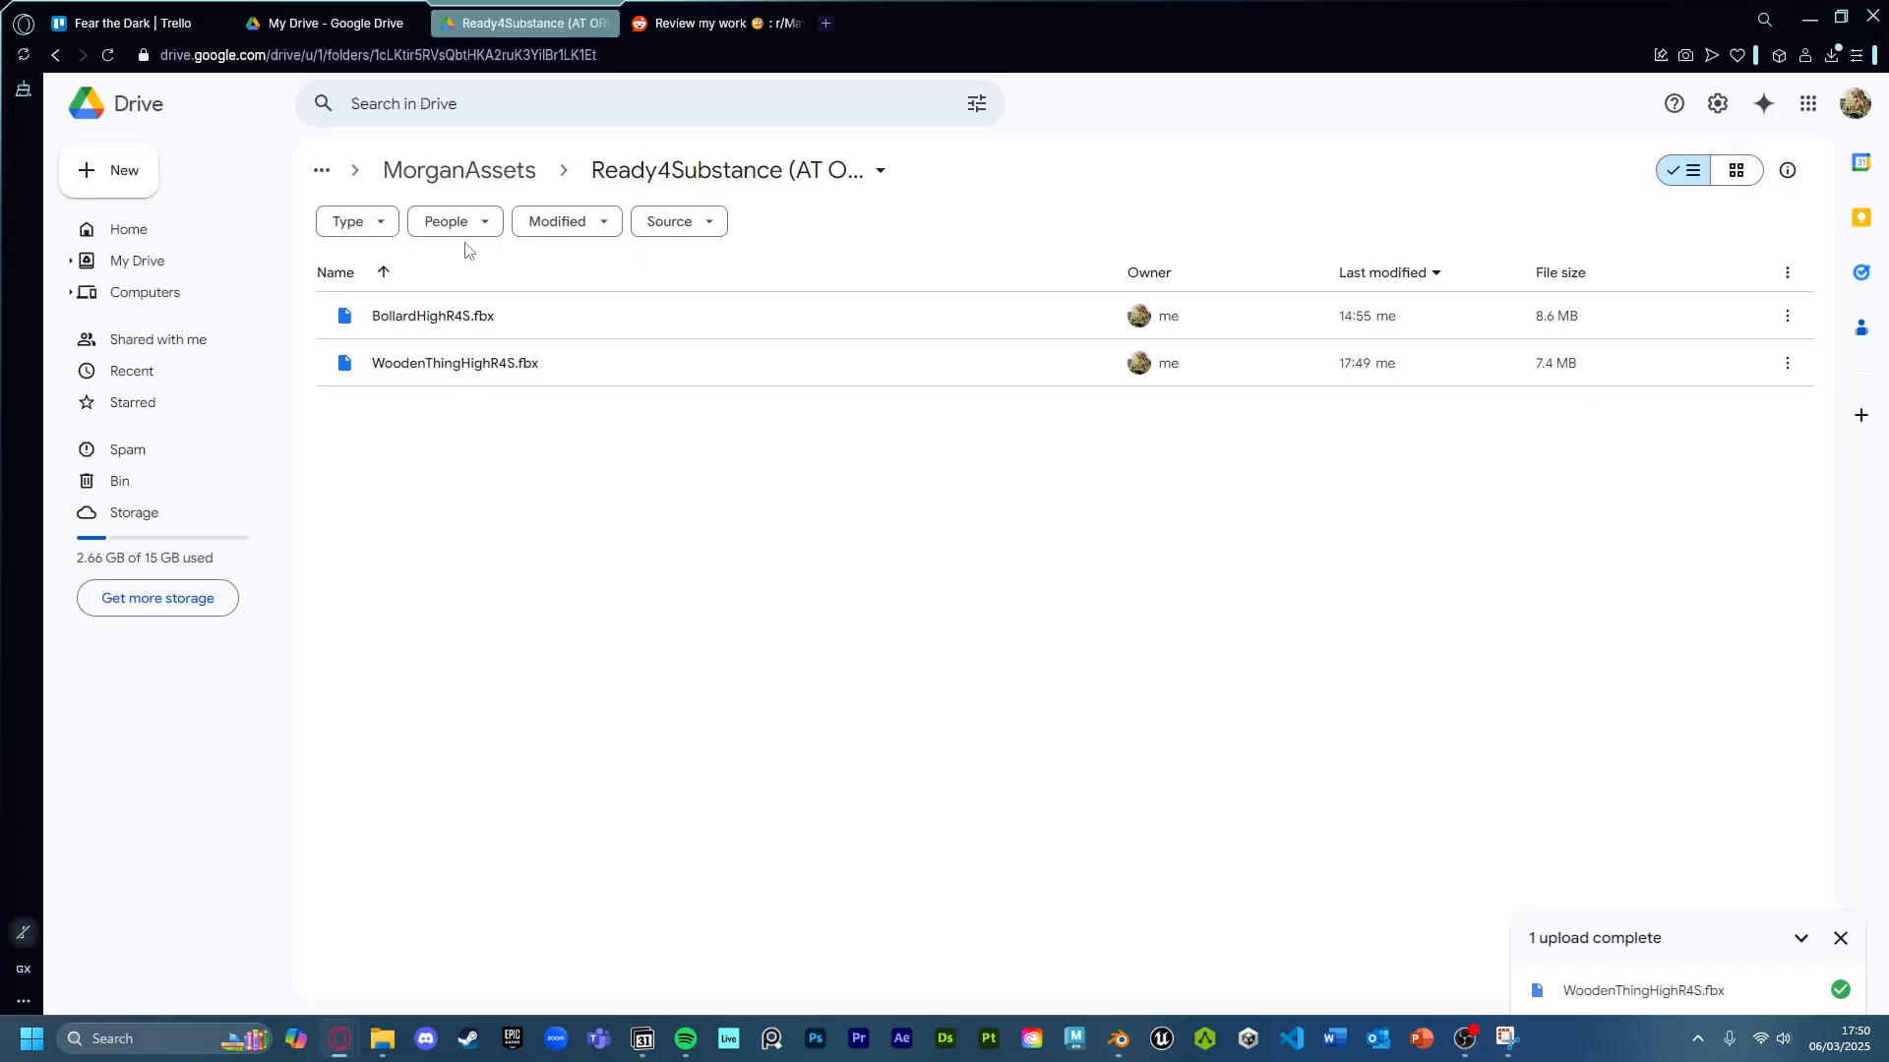
pyautogui.click(133, 23)
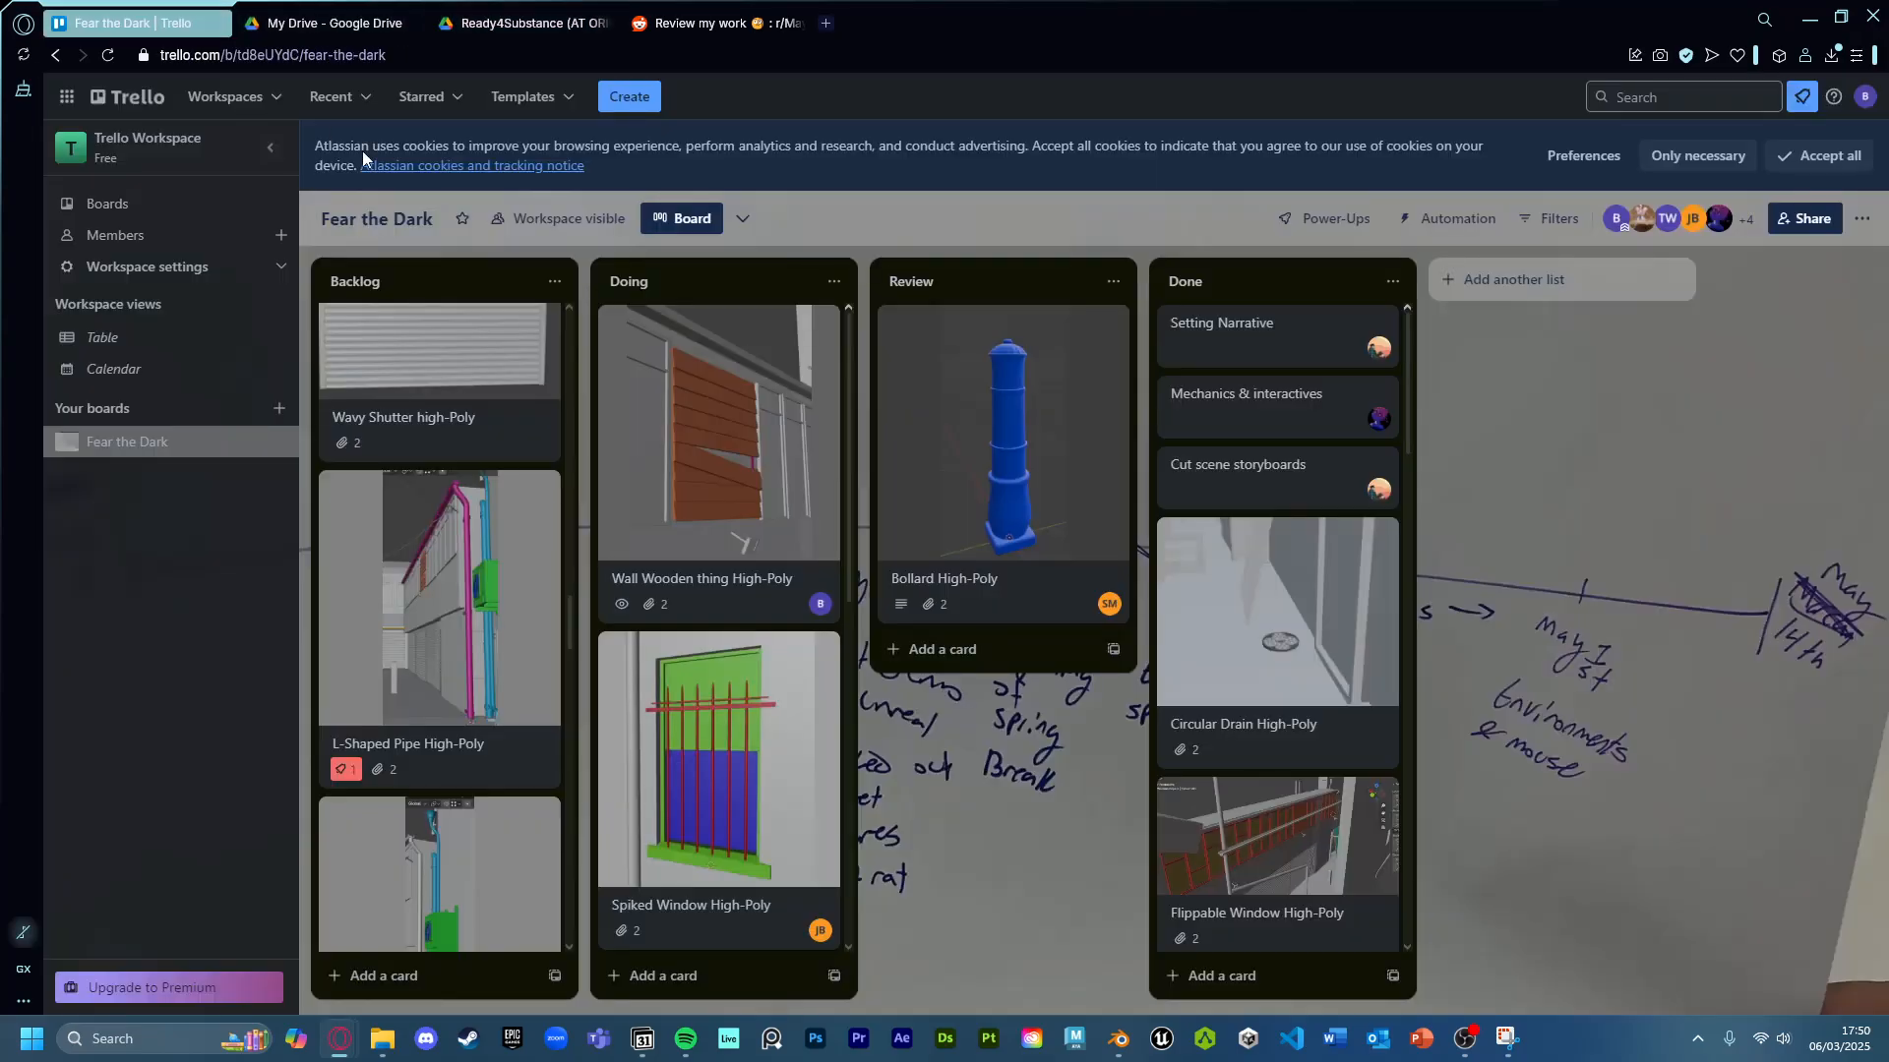
pyautogui.click(747, 464)
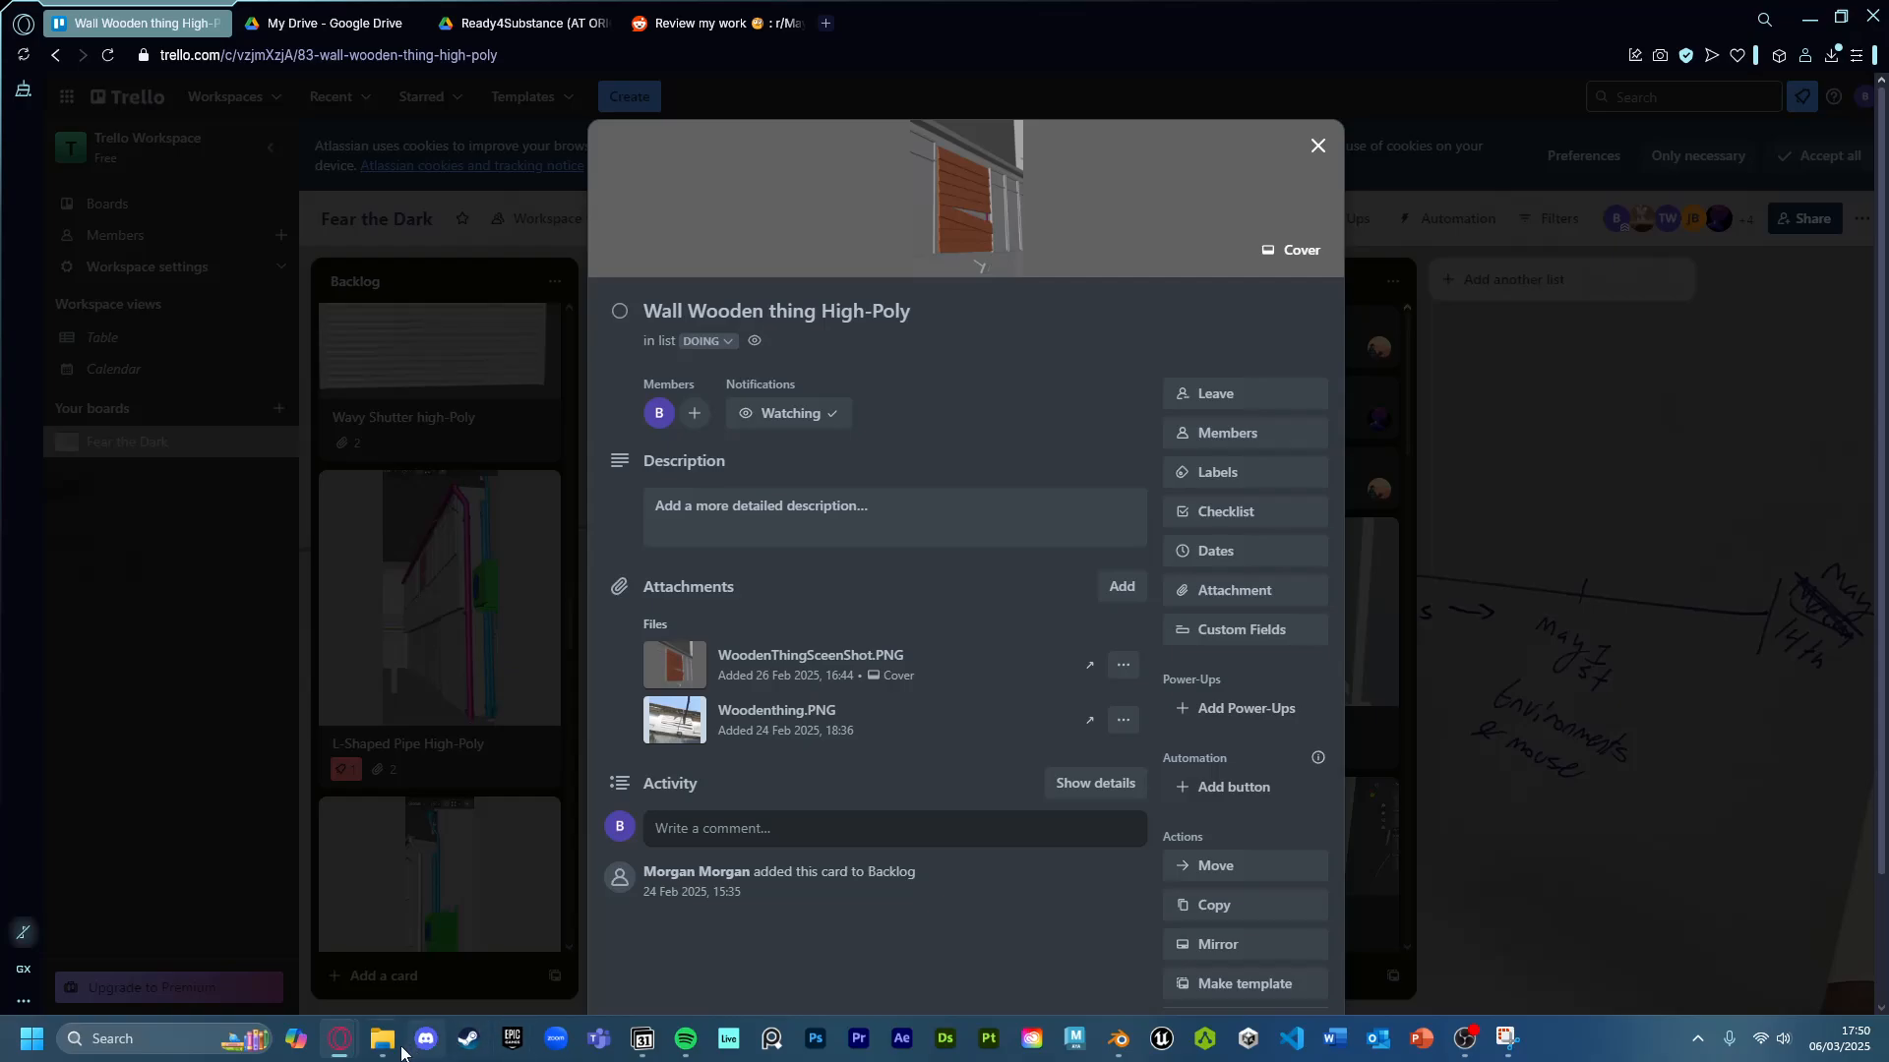
# Preview WoodenThingHighPoly.png from the HighPoly\WoodenThing folder in File Explorer and attach it to the open Trello card.
pyautogui.moveTo(381, 1038)
pyautogui.click(316, 960)
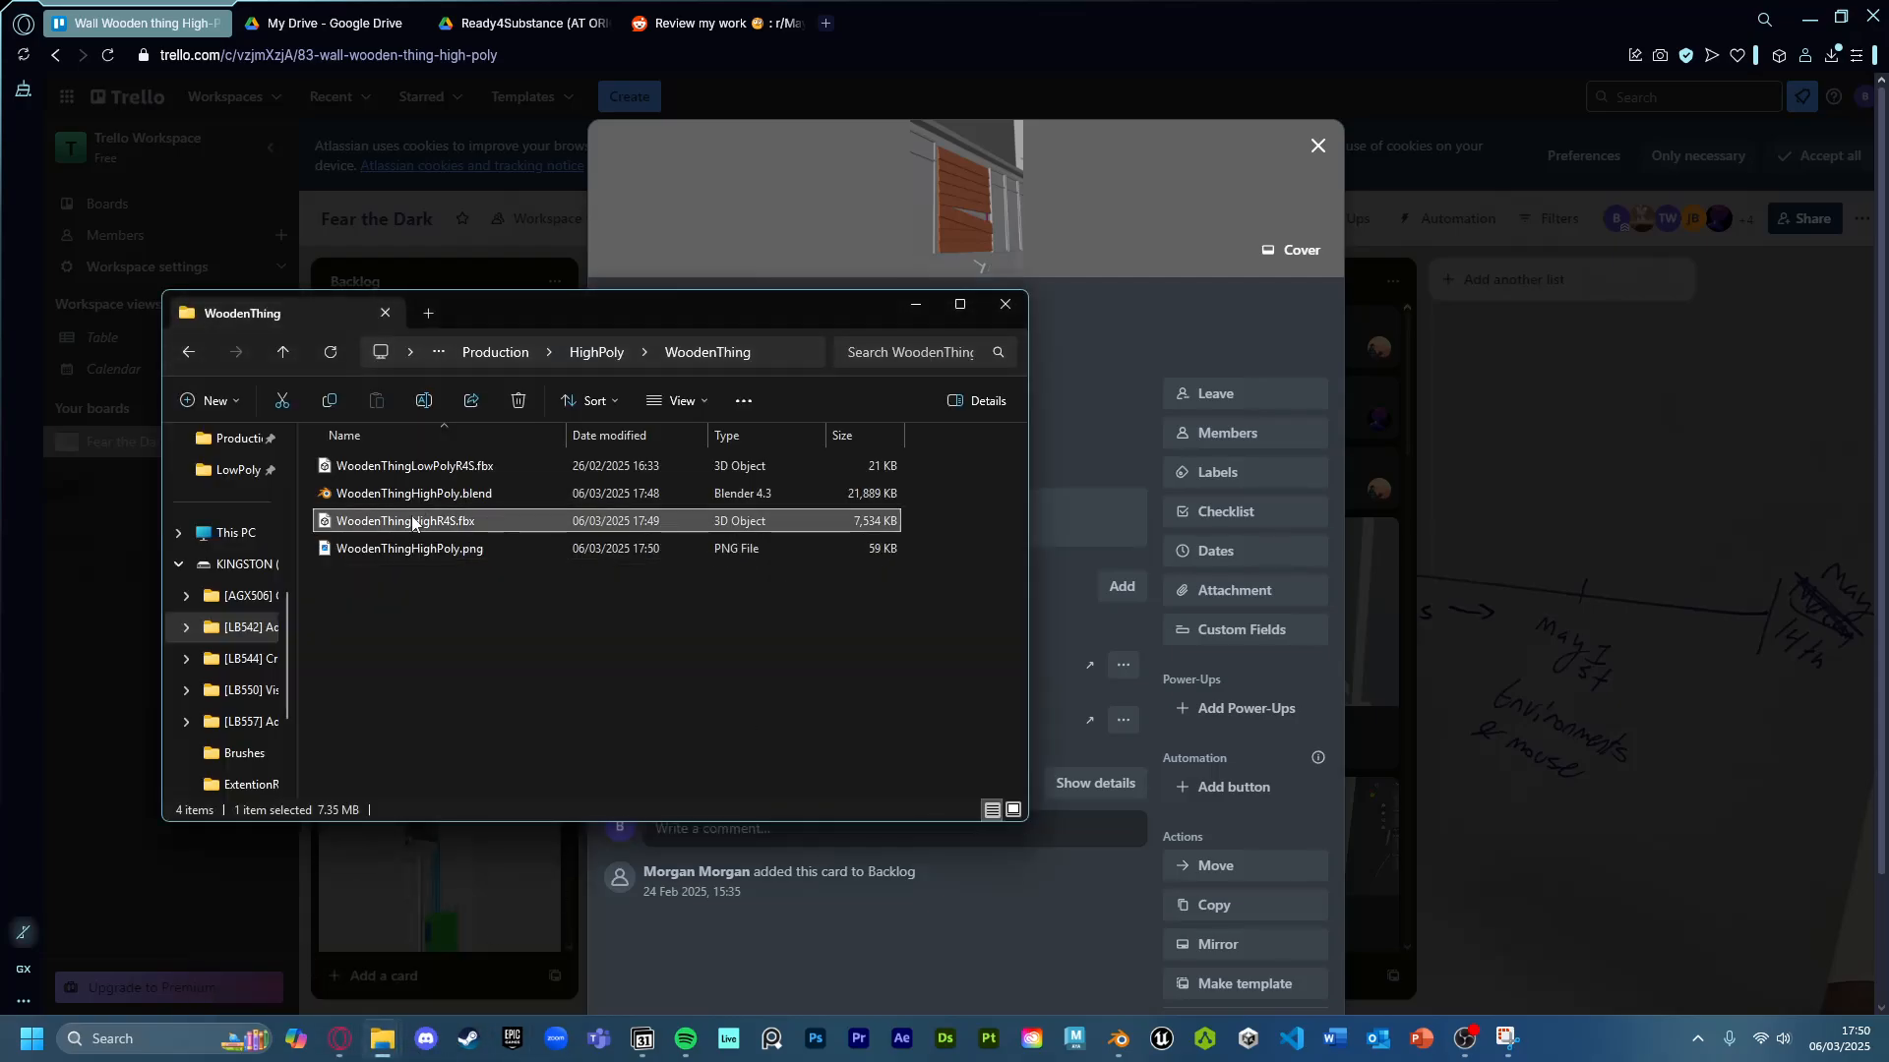
pyautogui.doubleClick(453, 549)
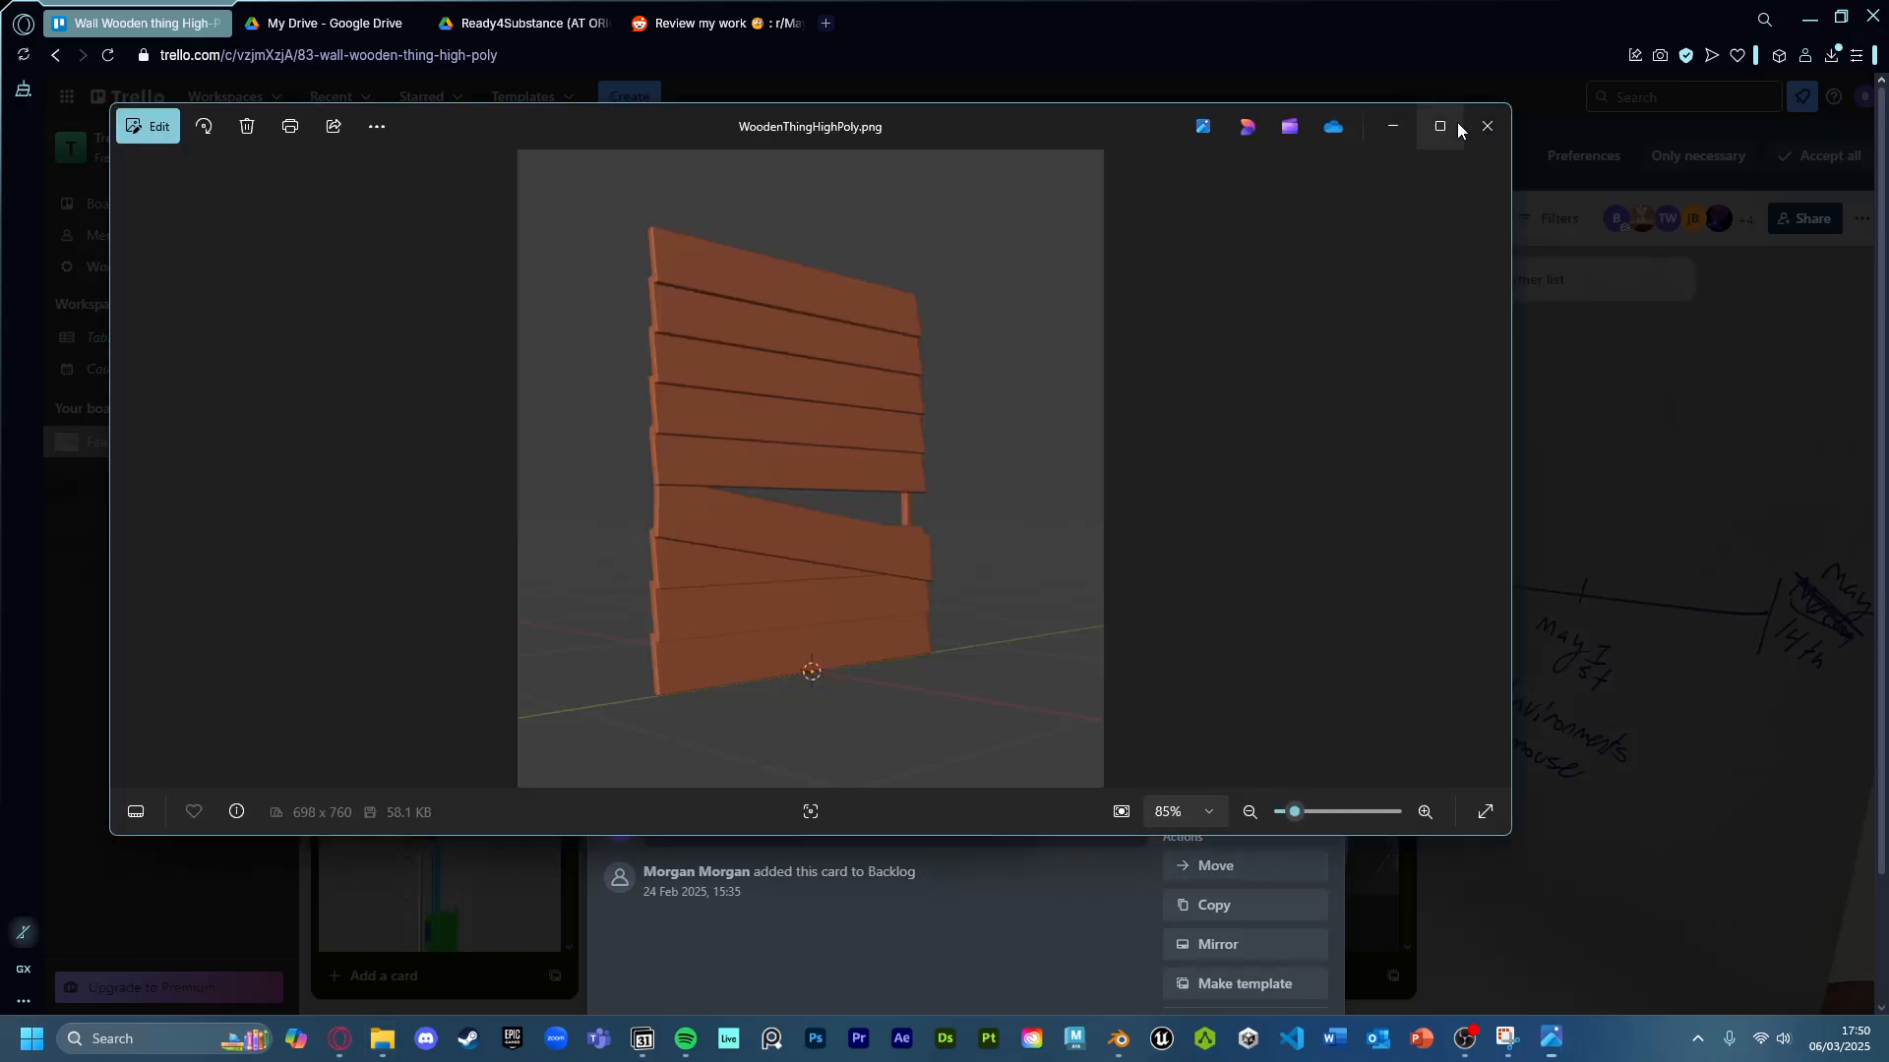
pyautogui.click(1486, 126)
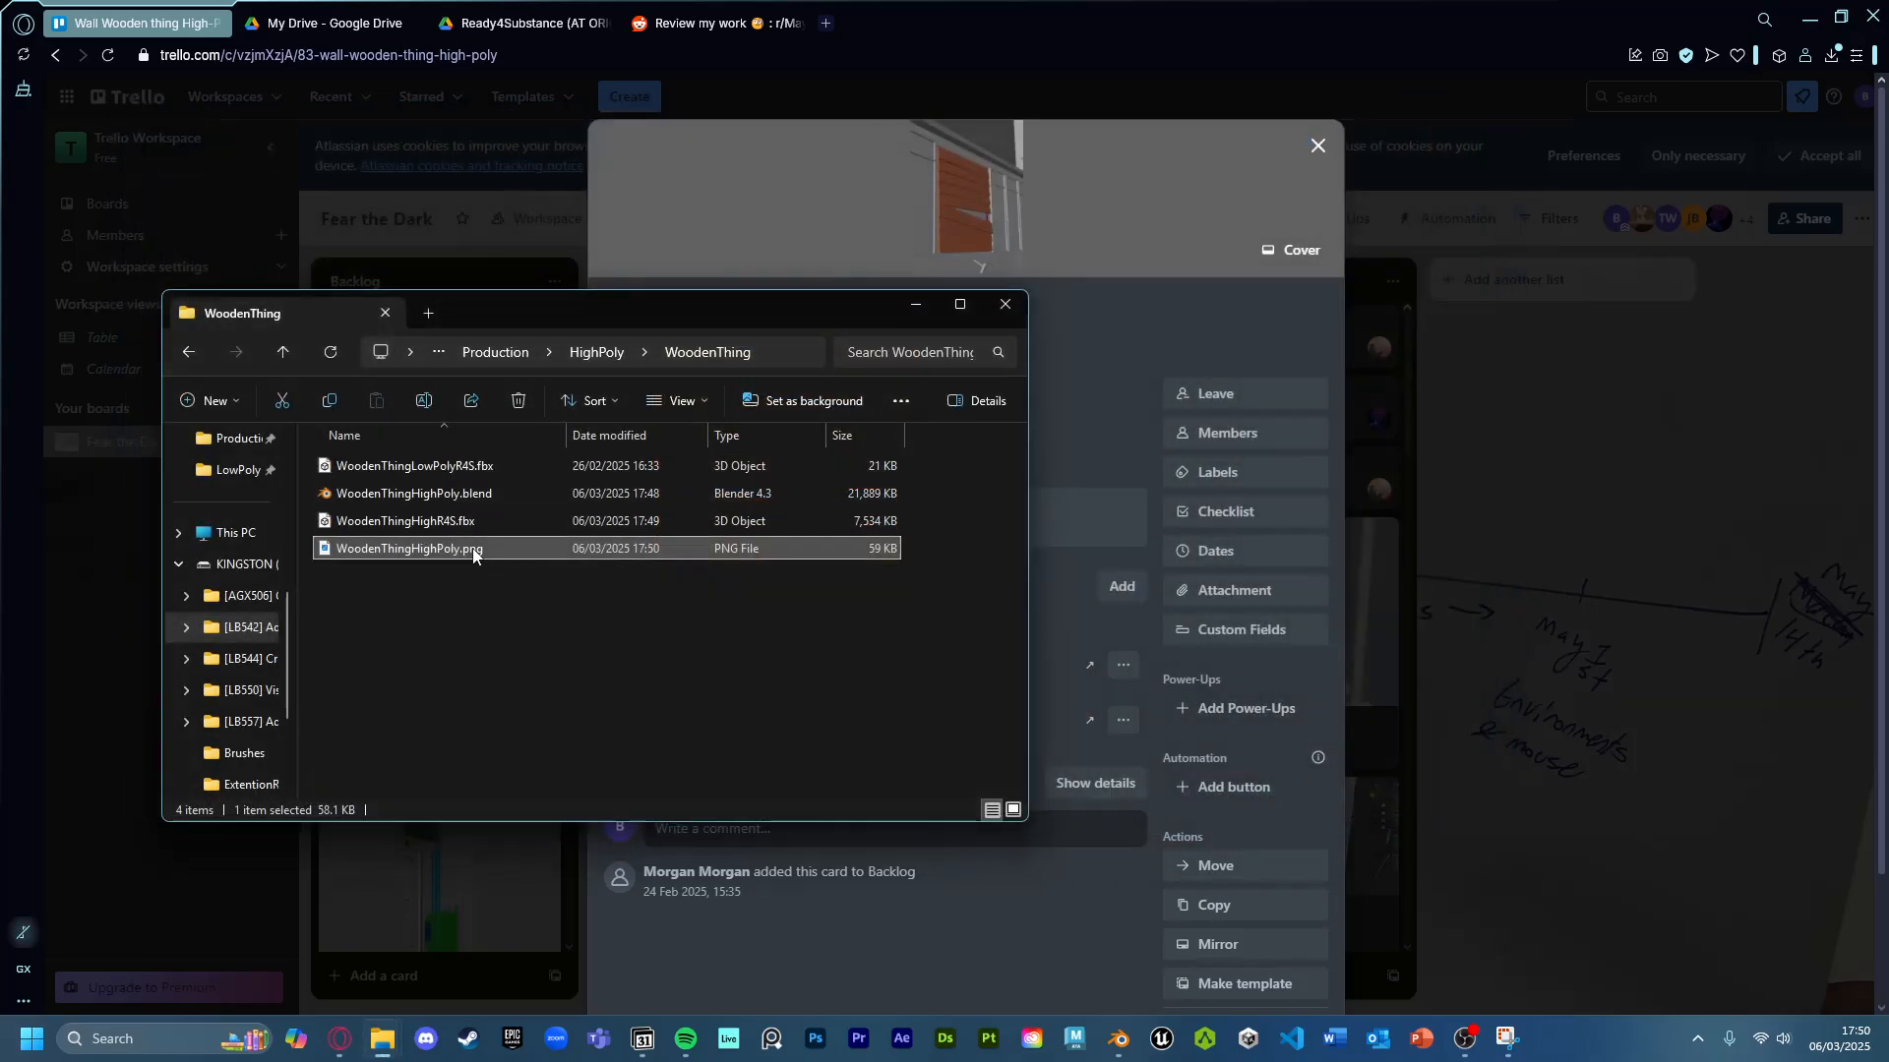
pyautogui.moveTo(476, 548); pyautogui.dragTo(1114, 429)
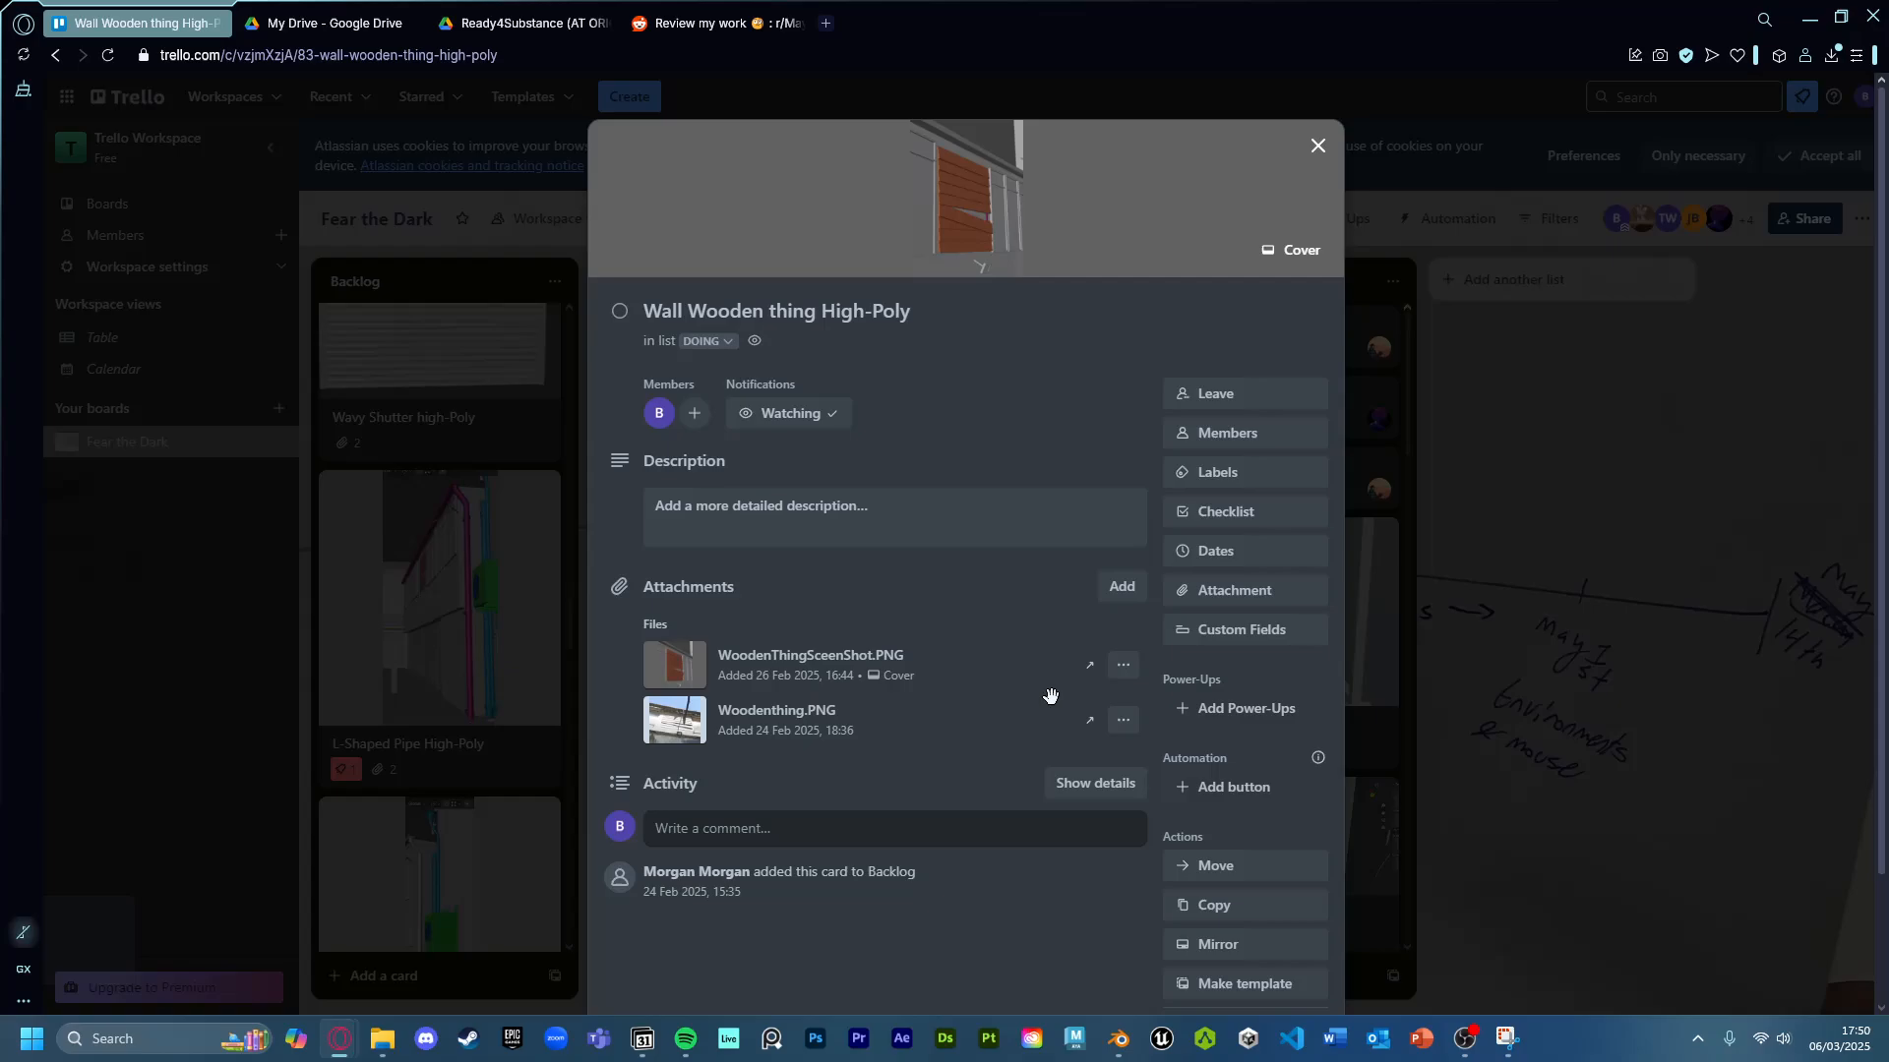
# Make the WoodenThingHighPoly.png attachment the card's cover and view the cover image at full size.
pyautogui.click(1123, 676)
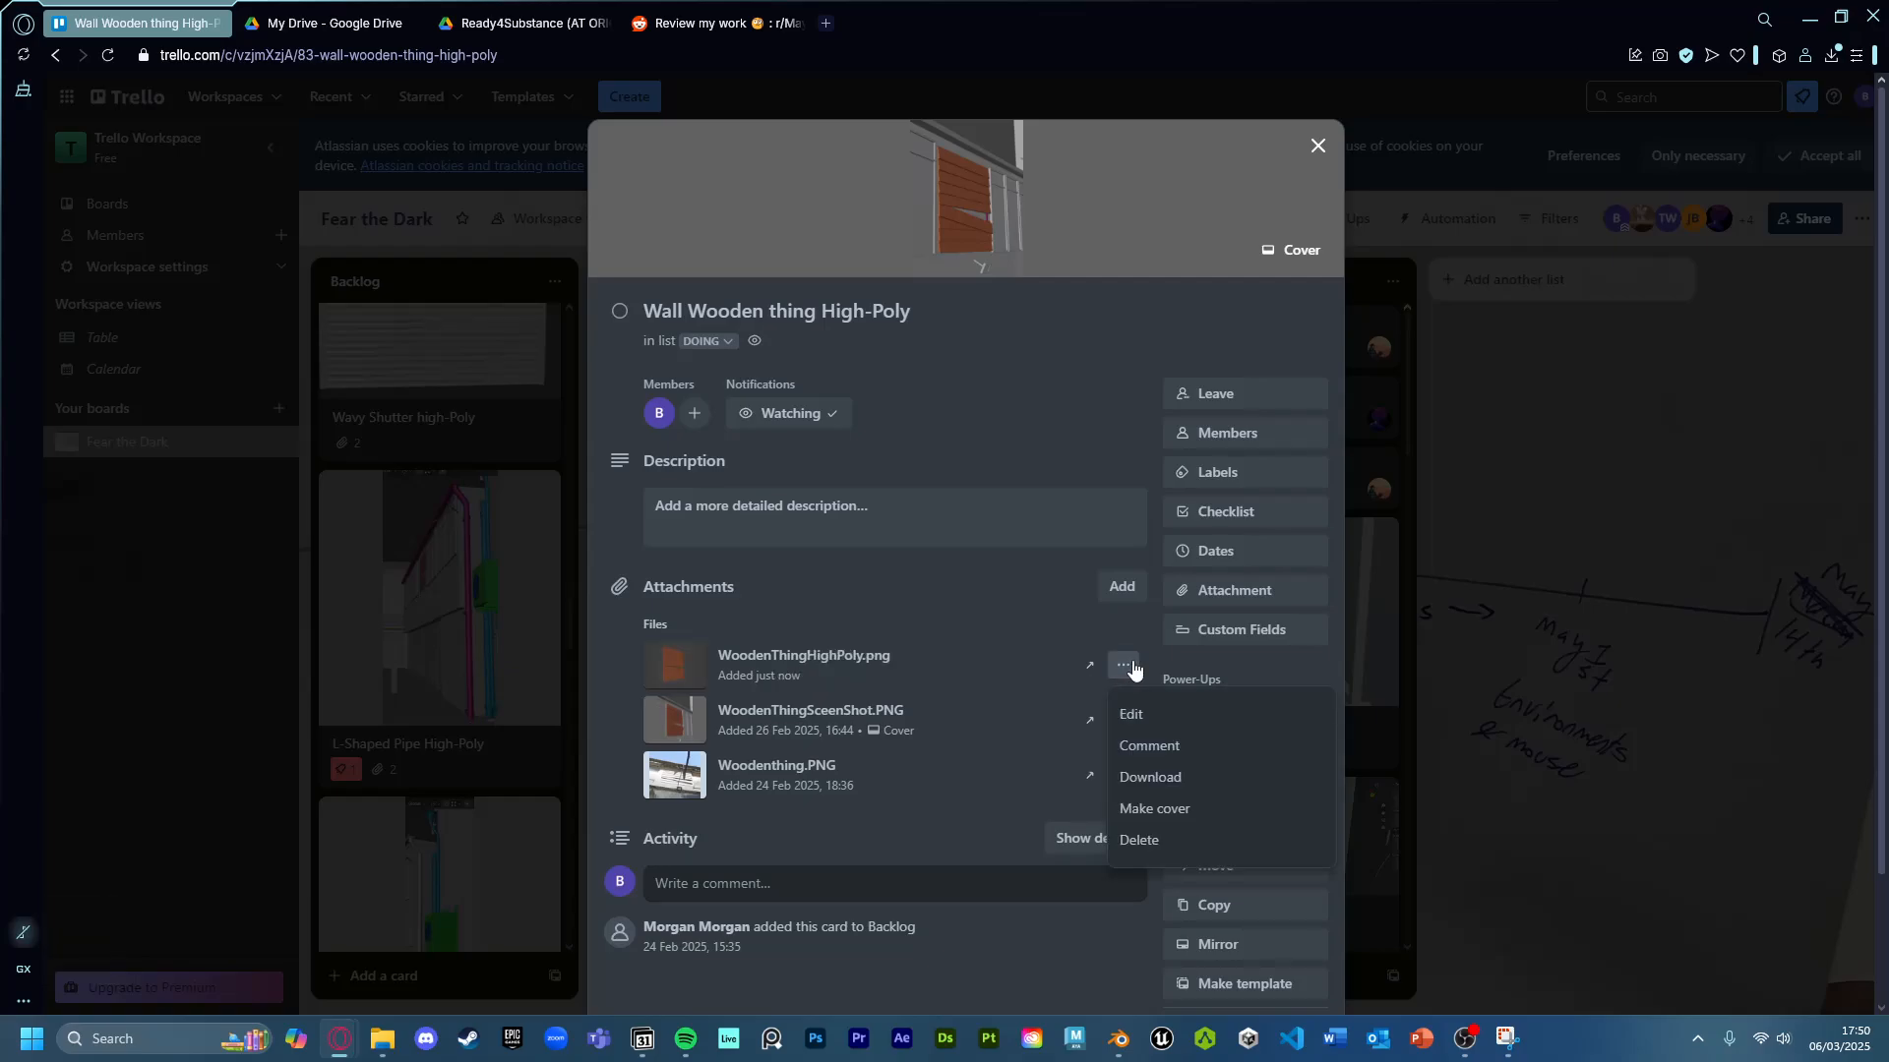
pyautogui.click(1184, 784)
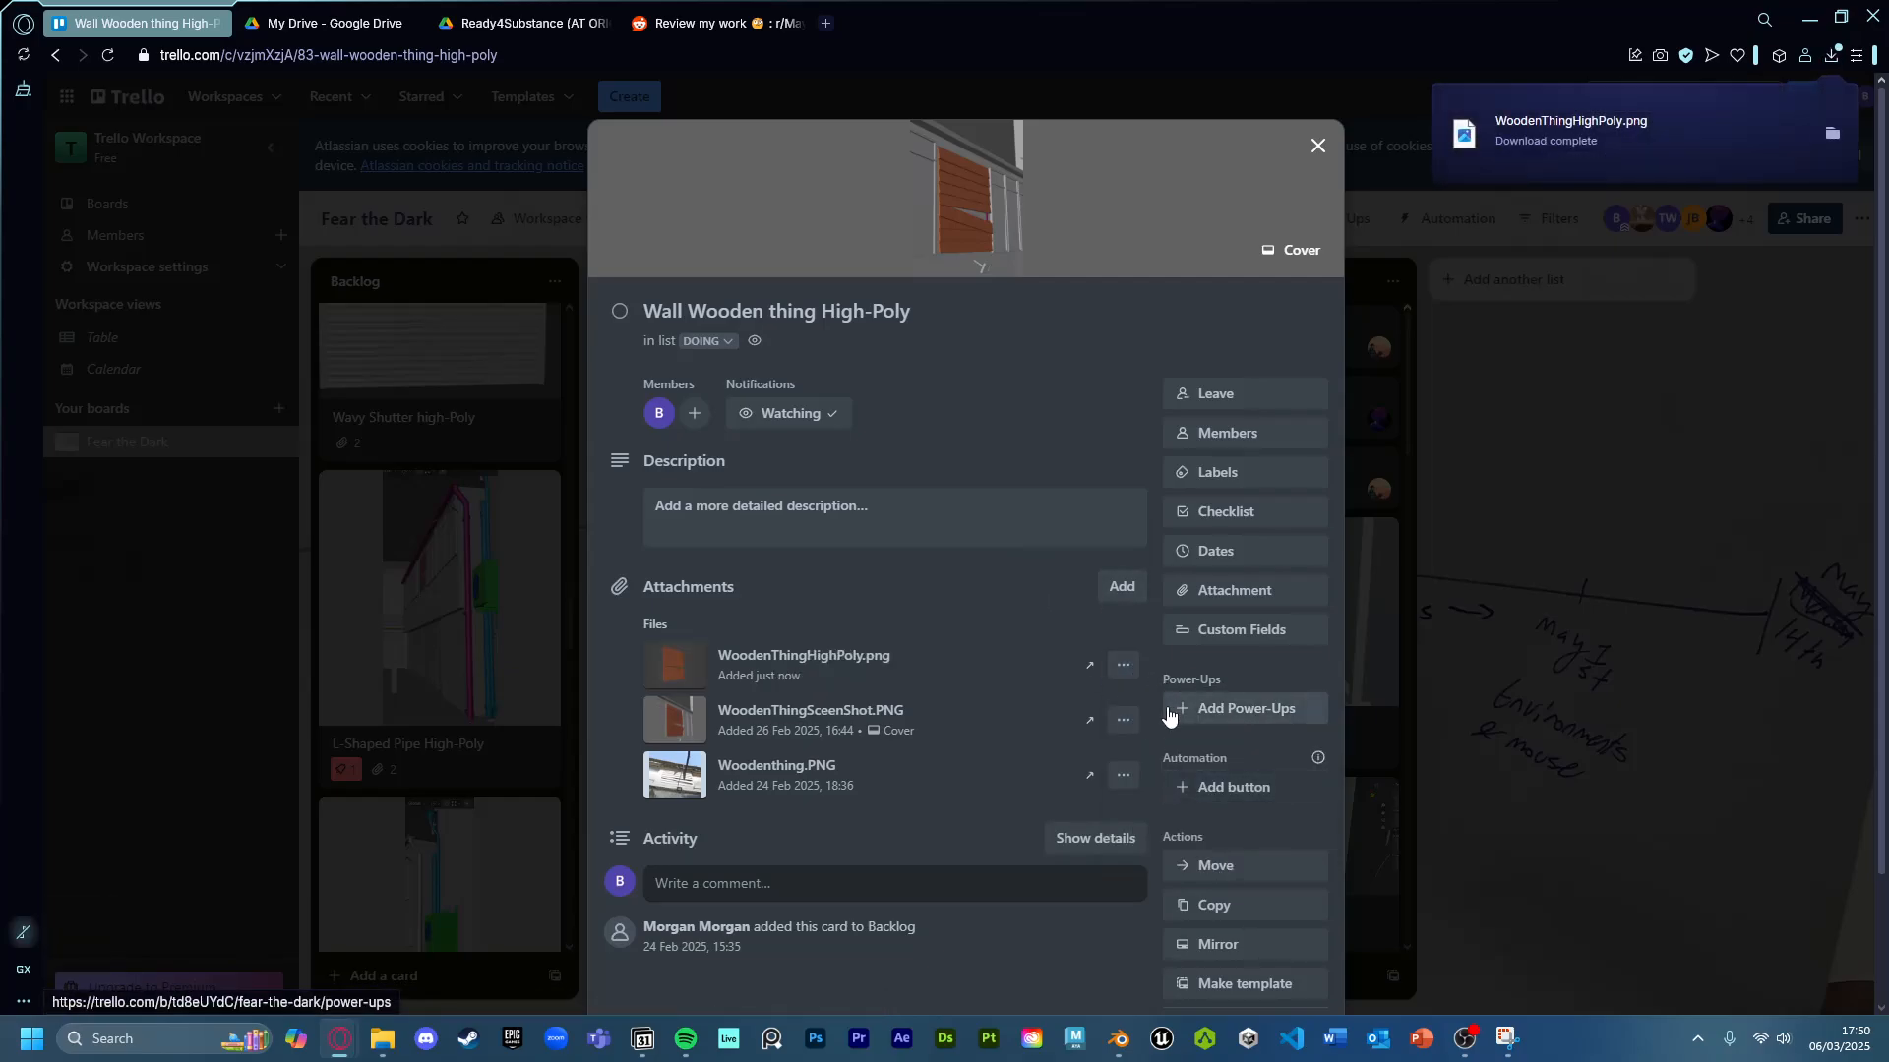
pyautogui.click(1122, 666)
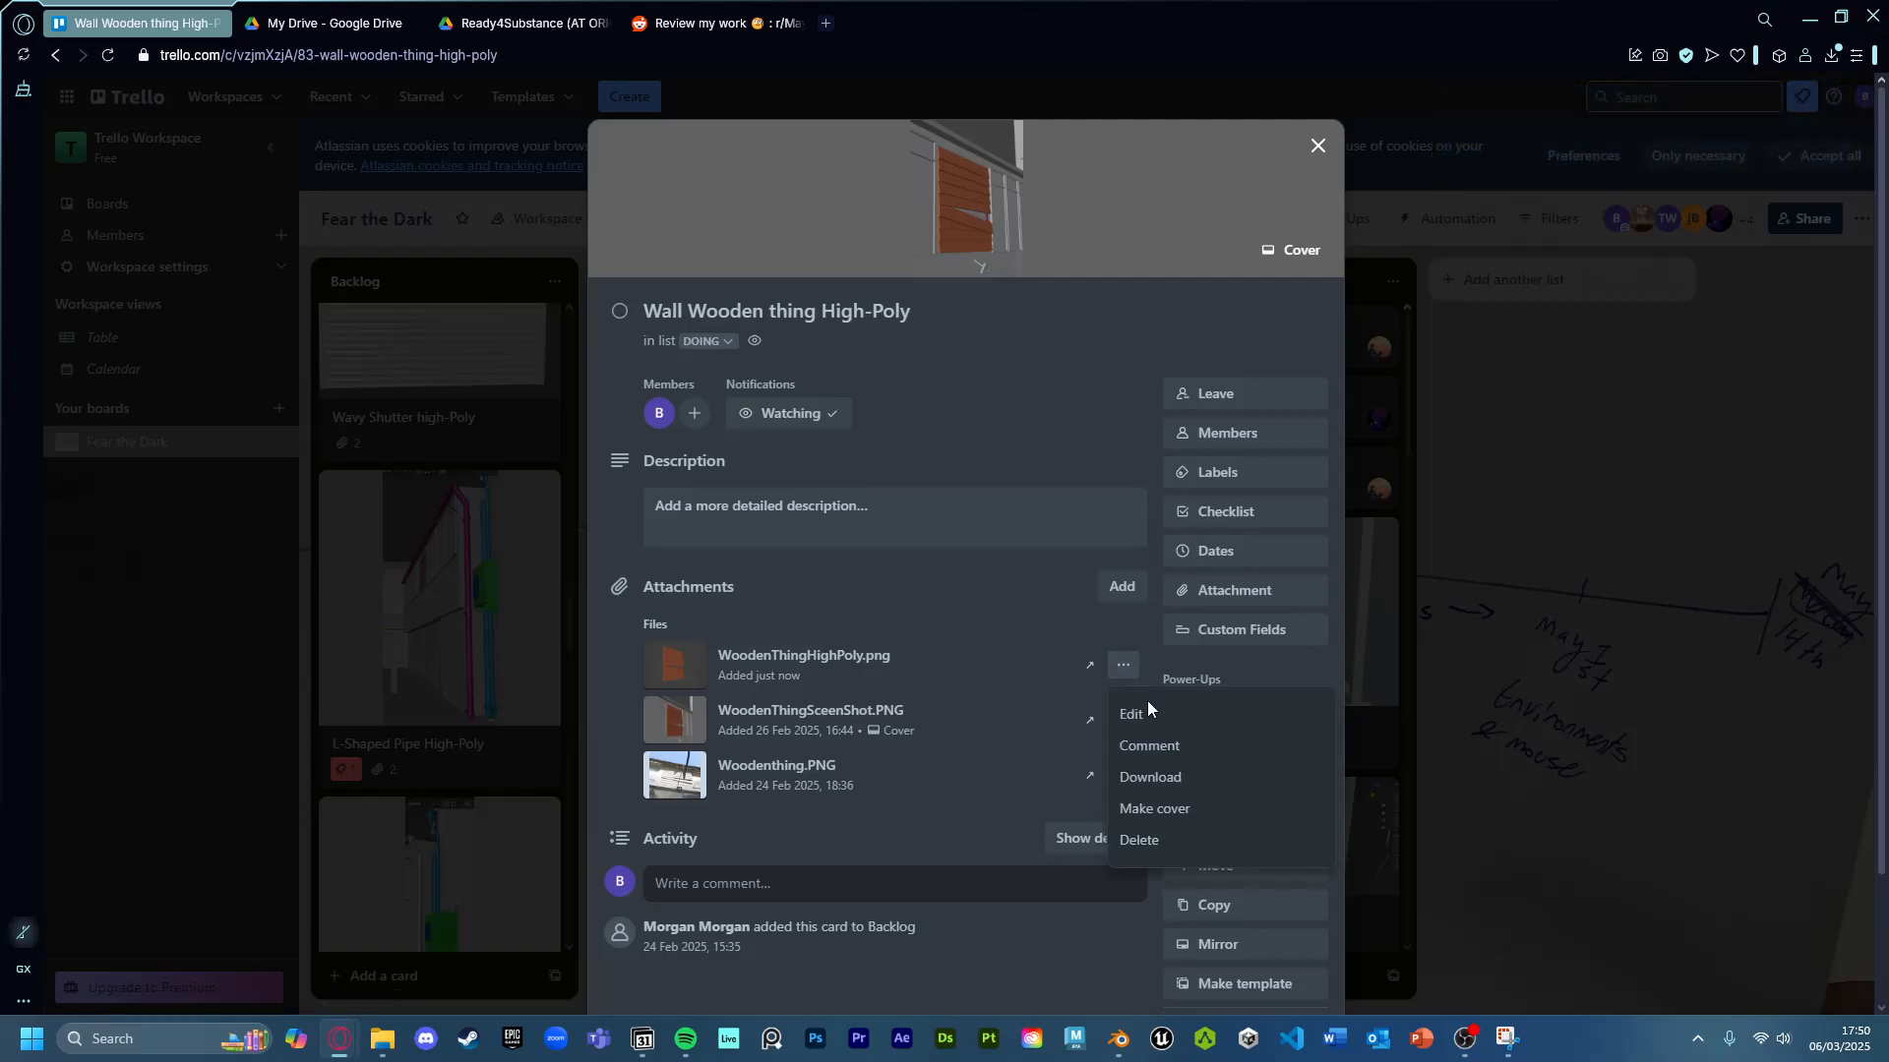
pyautogui.click(1151, 804)
pyautogui.click(987, 243)
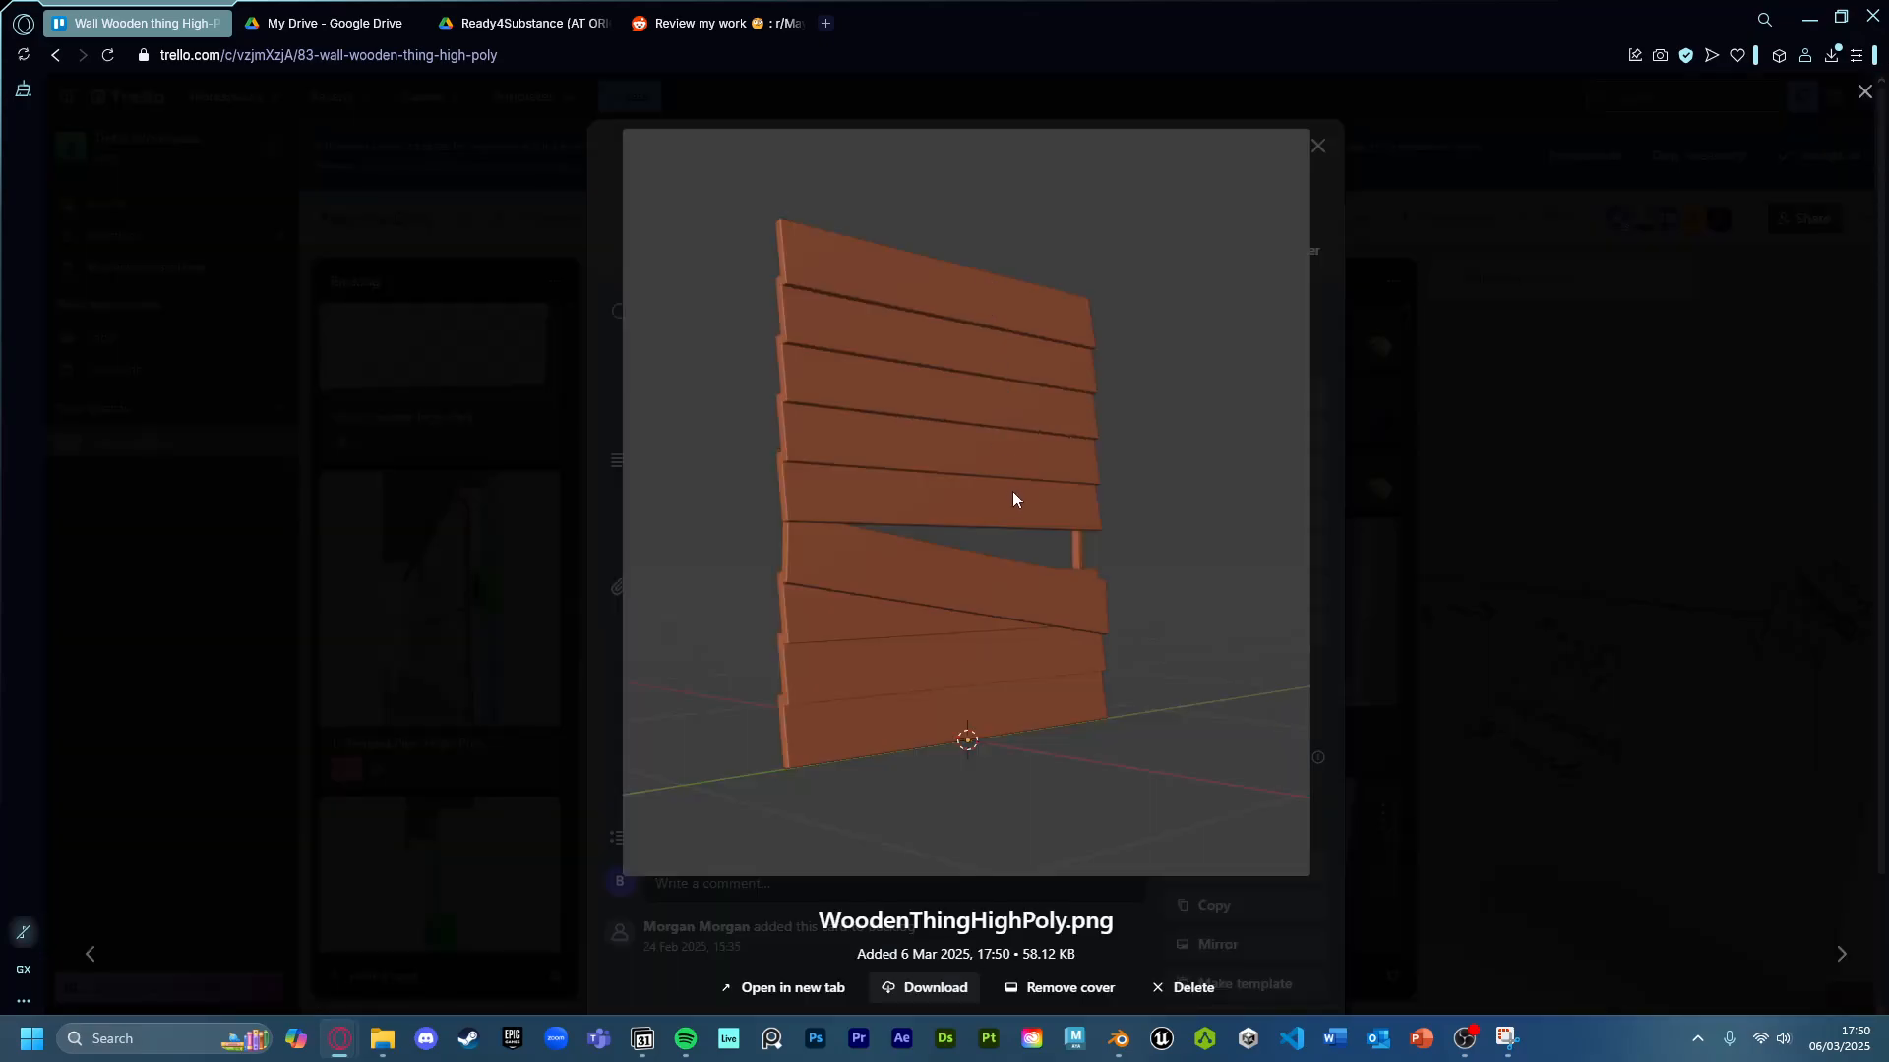
# Close the image and the card, and move the Wall Wooden thing High-Poly card from Doing to the head of the Review list.
pyautogui.click(1624, 506)
pyautogui.click(1623, 506)
pyautogui.moveTo(771, 498); pyautogui.dragTo(965, 493)
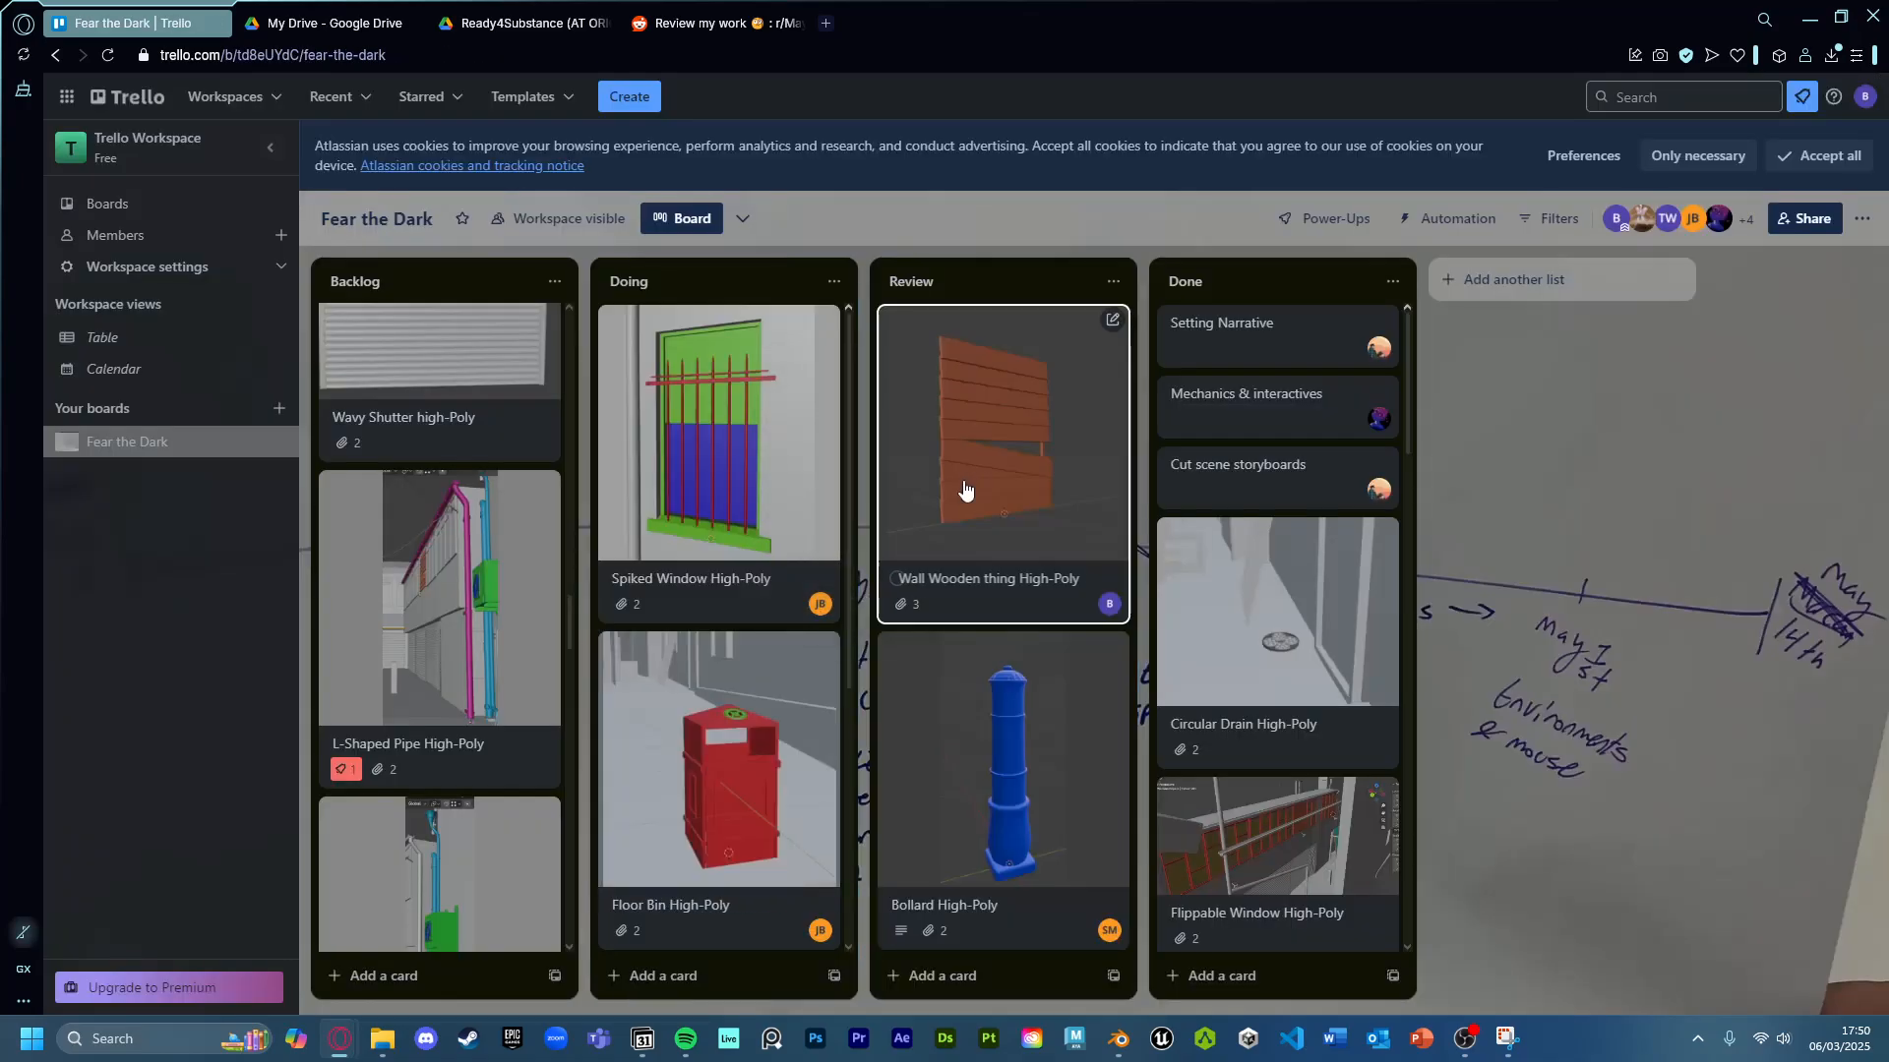